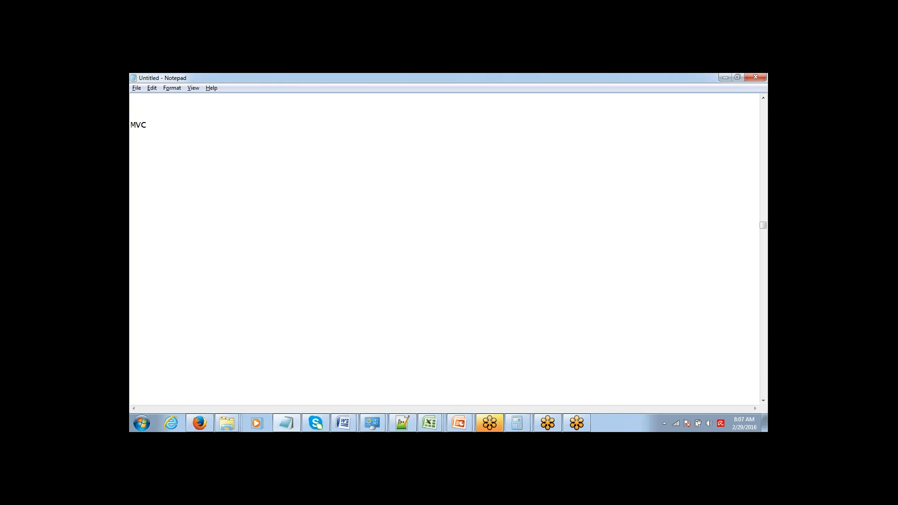
- Add the lines "Model", "VIew" and "Controller" below the MVC heading
text(Model)
key(Return)
text(VIew)
key(Return)
text(Controller)
- Append a colon to the MVC heading and correct "VIew" to "View" in the list
key(Up)
key(Up)
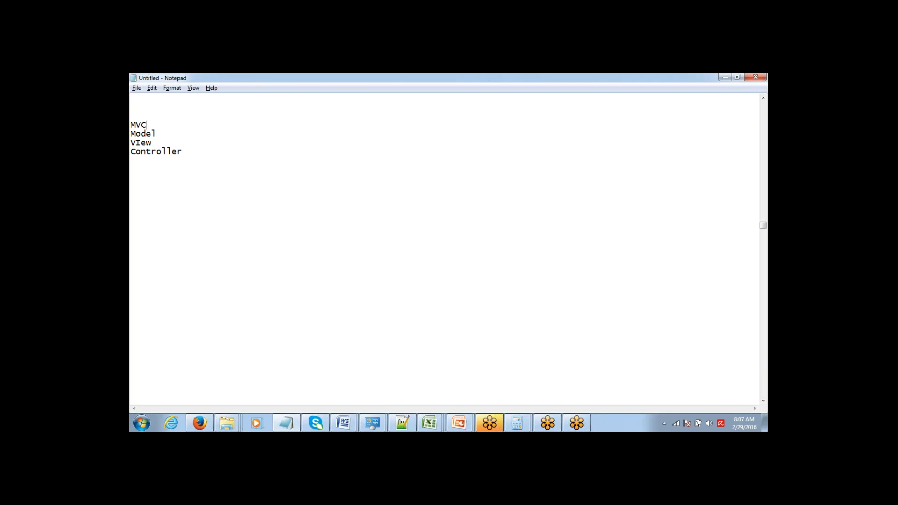
text(:)
key(Right)
key(Down)
key(Right)
key(shift+Right)
text(i)
- Insert one blank line between the "MVC:" heading and the Model line
key(Up)
key(Return)
key(Down)
key(BackSpace)
key(Up)
key(Return)
key(Down)
- Highlight the words Model, View and Controller one after another to go through the three MVC parts
key(shift+Right)
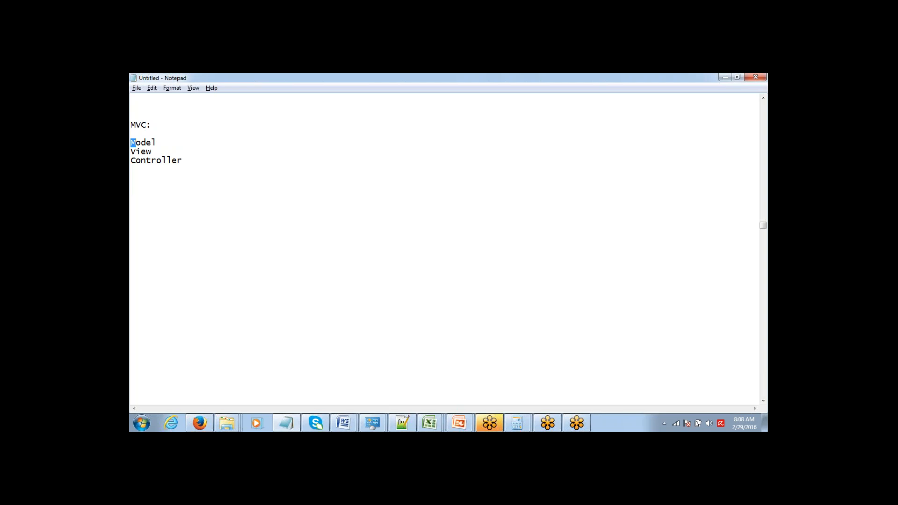
key(shift+Right)
key(shift+Right)
key(shift+Right)
key(shift+Right)
key(shift+Right)
key(Down)
key(shift+Right)
key(shift+Right)
key(shift+Right)
key(shift+Right)
key(Down)
key(shift+Left)
key(shift+Left)
key(shift+Left)
key(shift+Left)
key(shift+Left)
key(shift+Left)
key(shift+Left)
key(shift+Left)
key(shift+Left)
key(shift+Left)
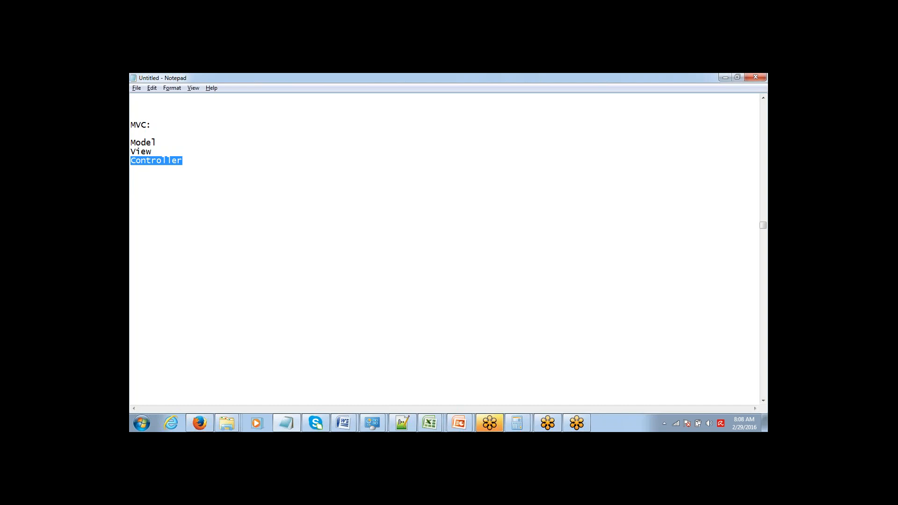
- Open up space below Model and add the indented line "Objects - Data Tables"
key(Up)
key(Up)
key(Up)
key(Down)
key(Down)
key(Up)
key(End)
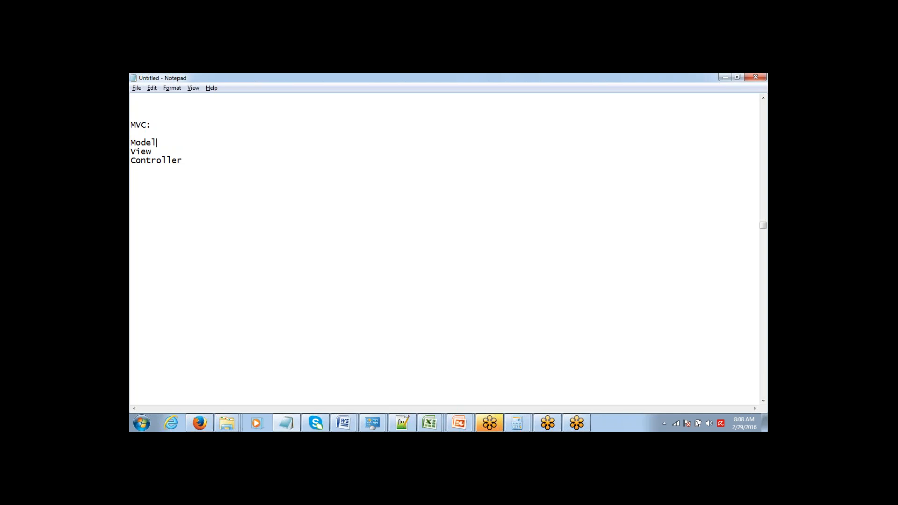
key(Return)
key(Return)
key(Up)
key(Tab)
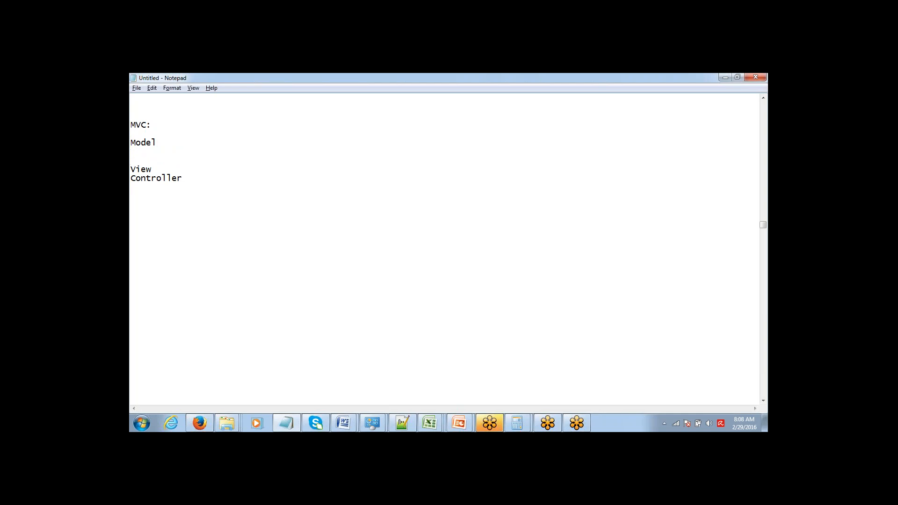
text(Objects - Data Tablesa)
double_click(208, 151)
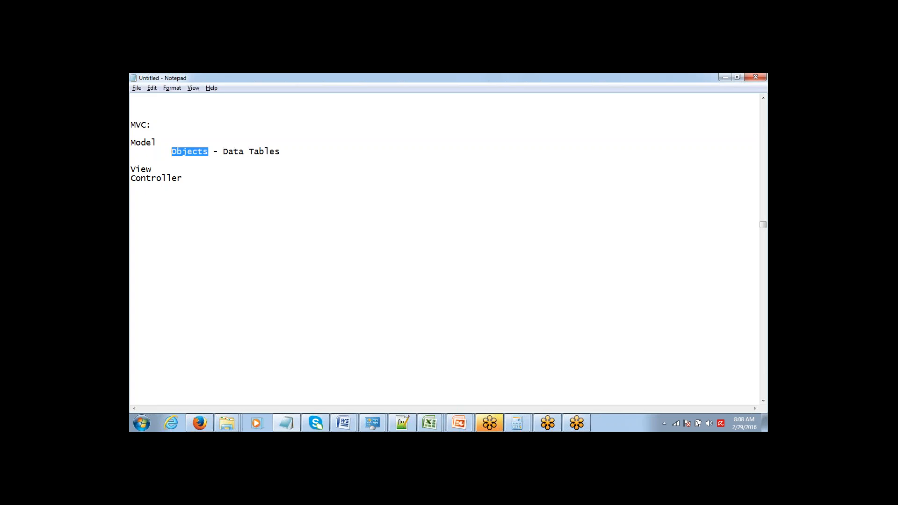
- Add the indented line "Fields - Columns" below the Objects entry and highlight "- Data Tables"
key(End)
key(Return)
key(Tab)
text(Fi)
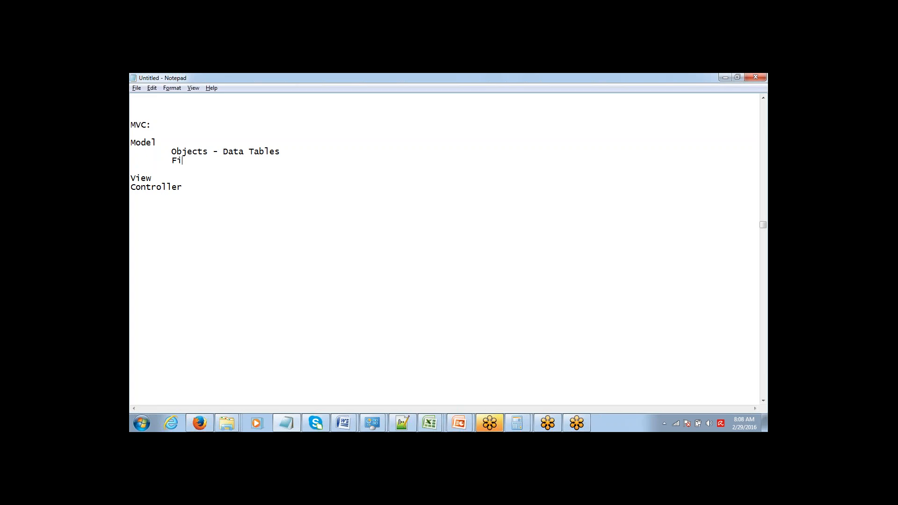
text(elds - Columns)
key(ctrl+shift+Left)
key(ctrl+shift+Left)
key(ctrl+shift+Left)
key(ctrl+shift+Left)
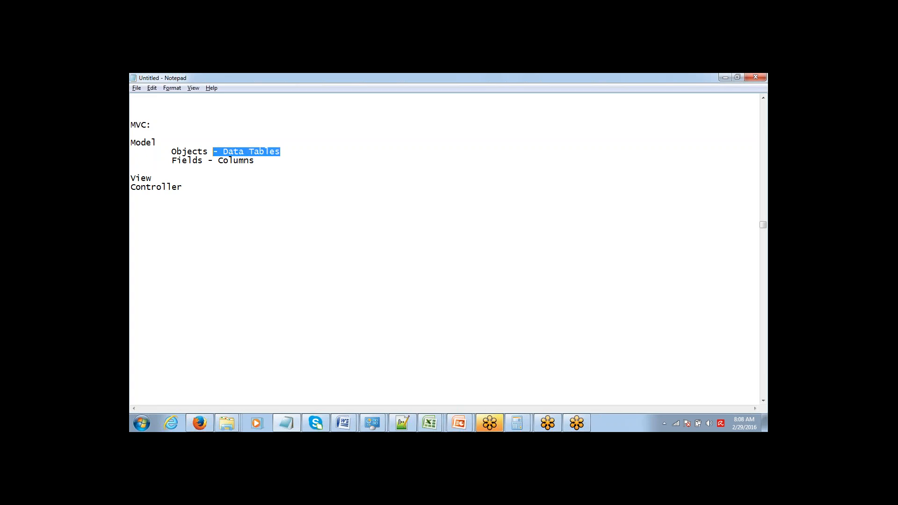
- Make room below View and add the indented lines "Apps", "Tabs" and "Pages"
key(Down)
key(End)
key(Down)
key(End)
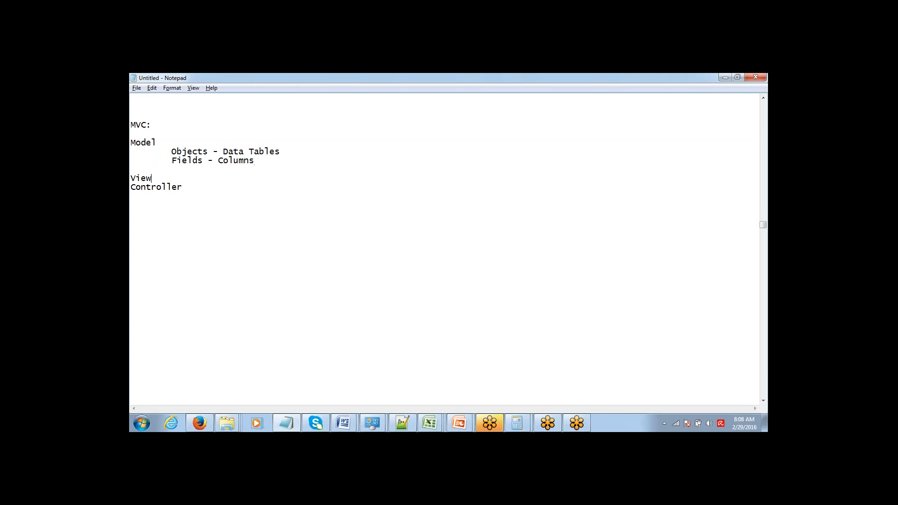
key(Return)
key(Return)
key(Return)
key(Return)
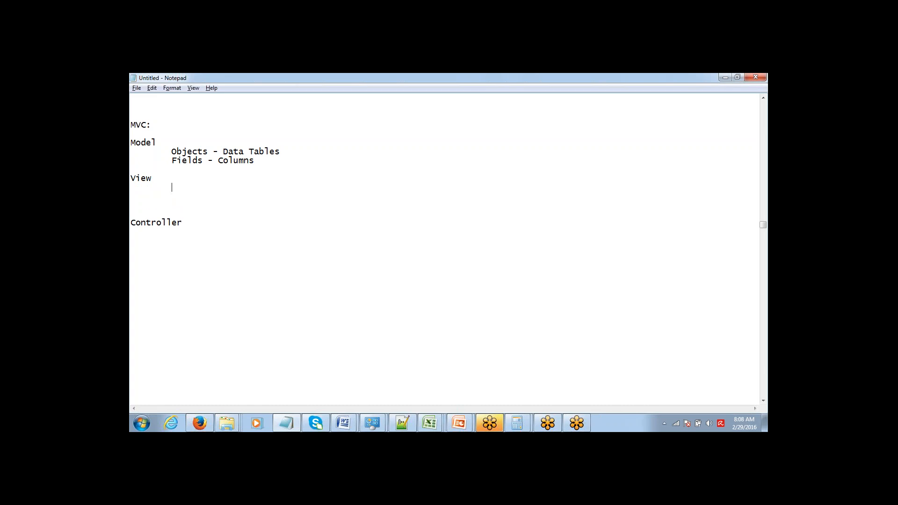
text(Apps)
key(Return)
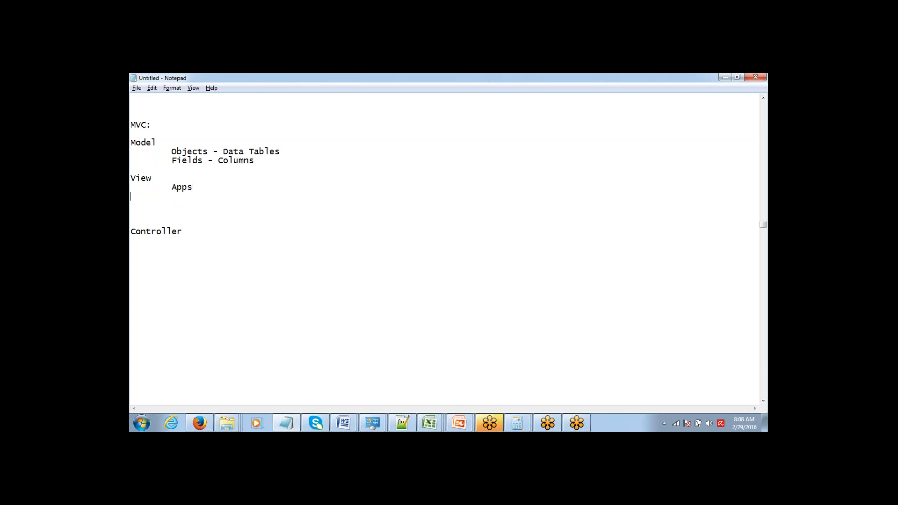
text(Tabs)
key(Return)
text(Pages)
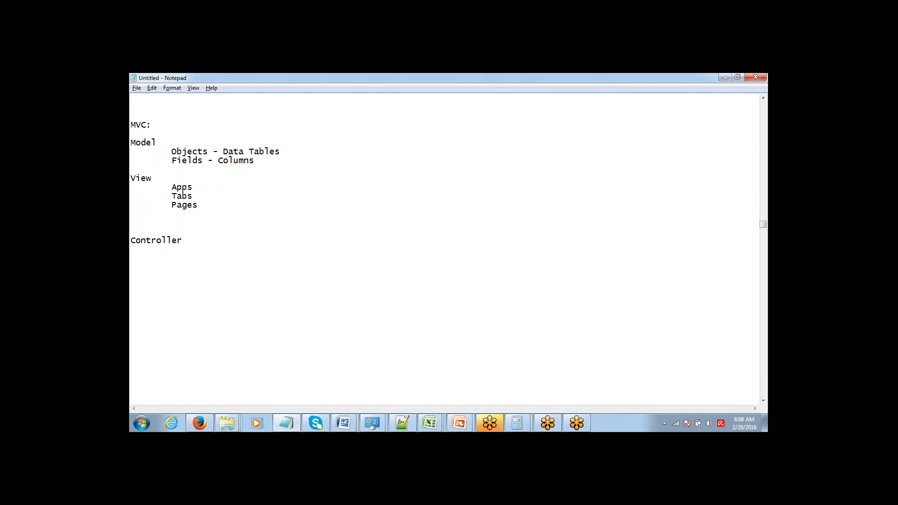
- Remove two surplus blank lines between Pages and Controller, leaving a single one
drag(193, 196, 171, 196)
click(171, 205)
key(shift+End)
key(Up)
key(Delete)
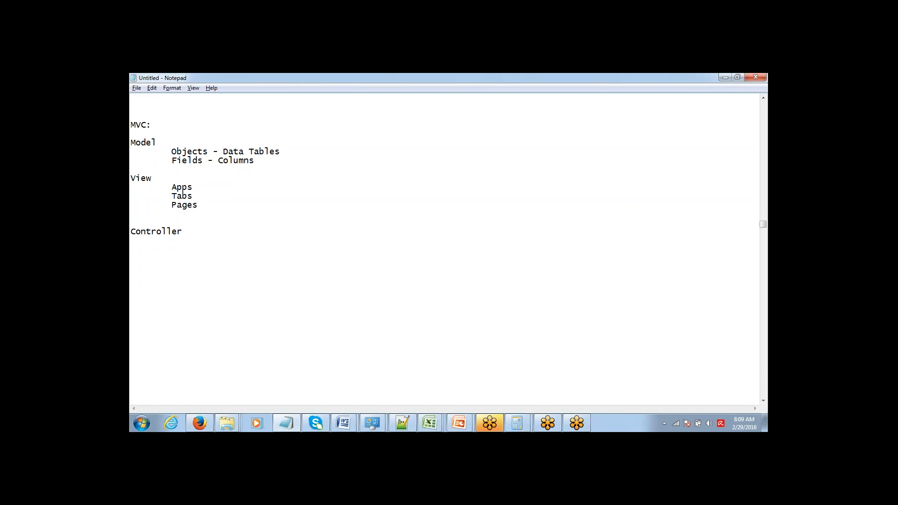
key(Delete)
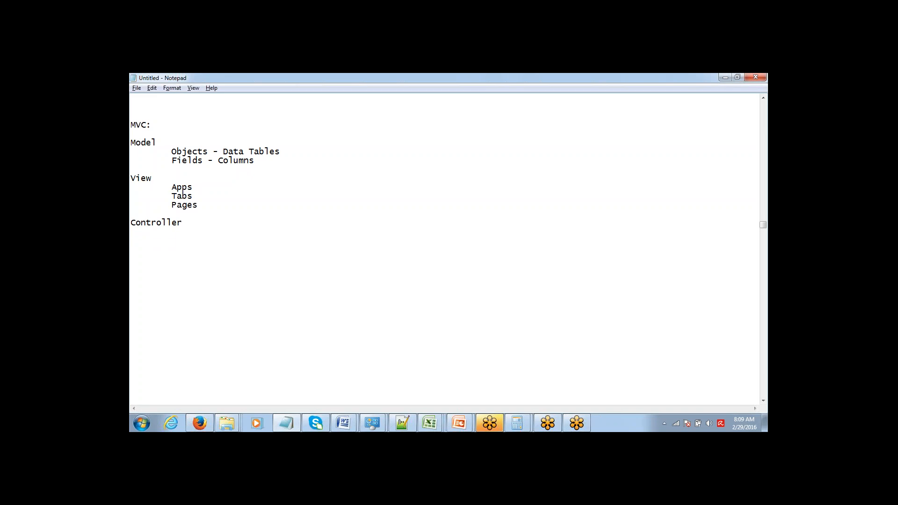
- Add the indented line "Set oof Logics & Instructions" under Controller, separated by a blank line
key(Up)
key(Up)
key(Up)
key(Up)
key(Up)
key(Up)
key(Down)
key(Down)
key(Down)
key(Down)
key(Down)
text(Set oof Logics & Instru)
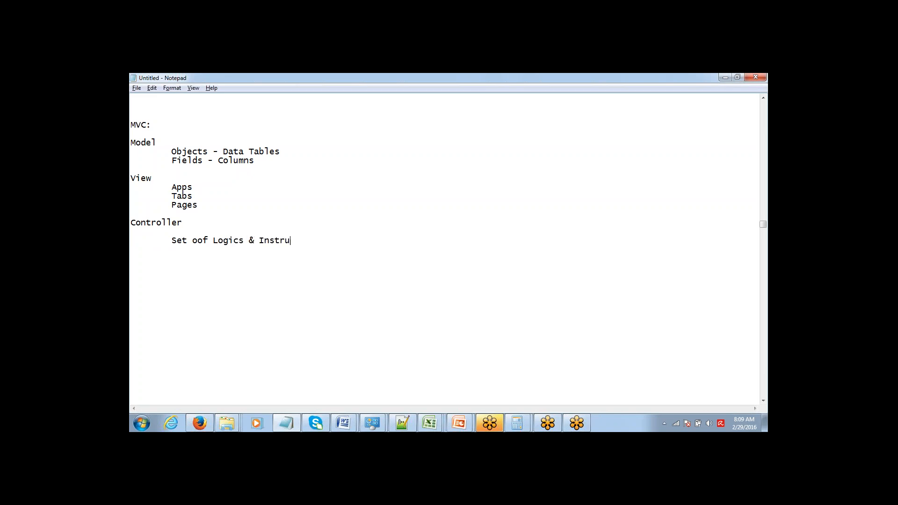
text(ctions)
drag(131, 142, 204, 209)
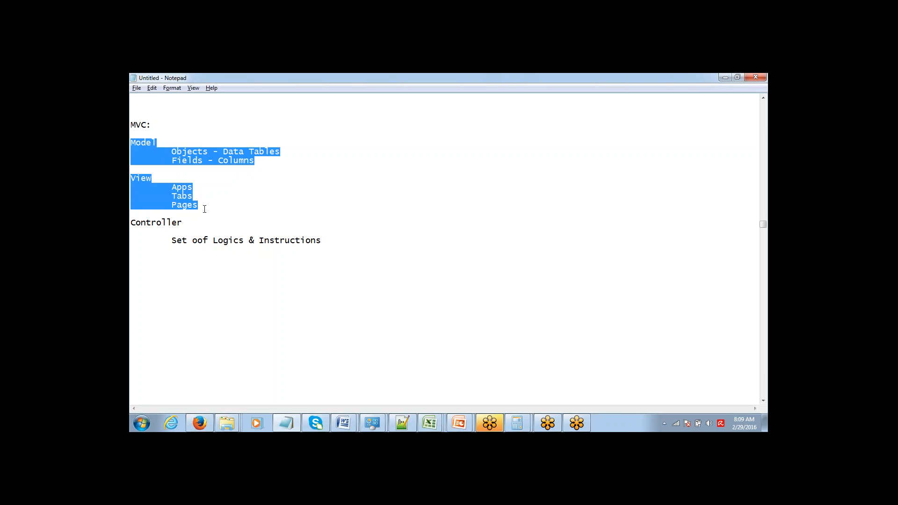
double_click(209, 149)
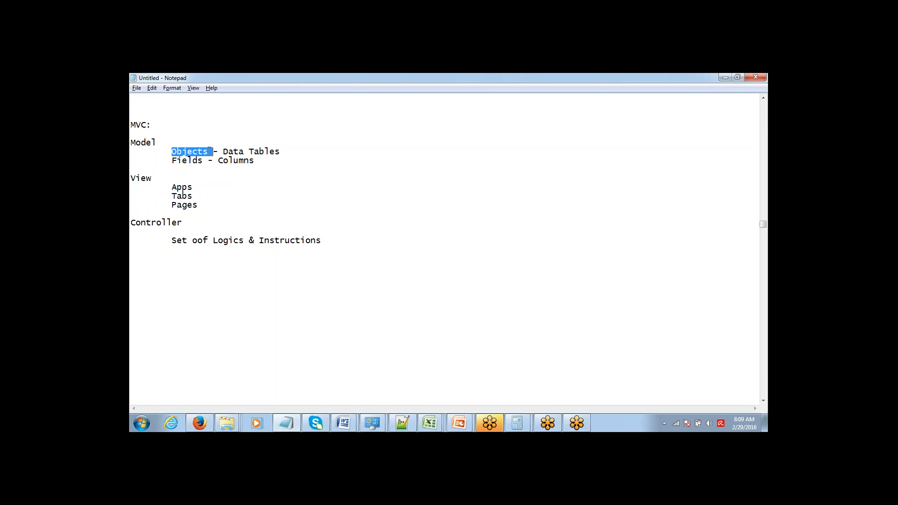
click(202, 160)
double_click(194, 204)
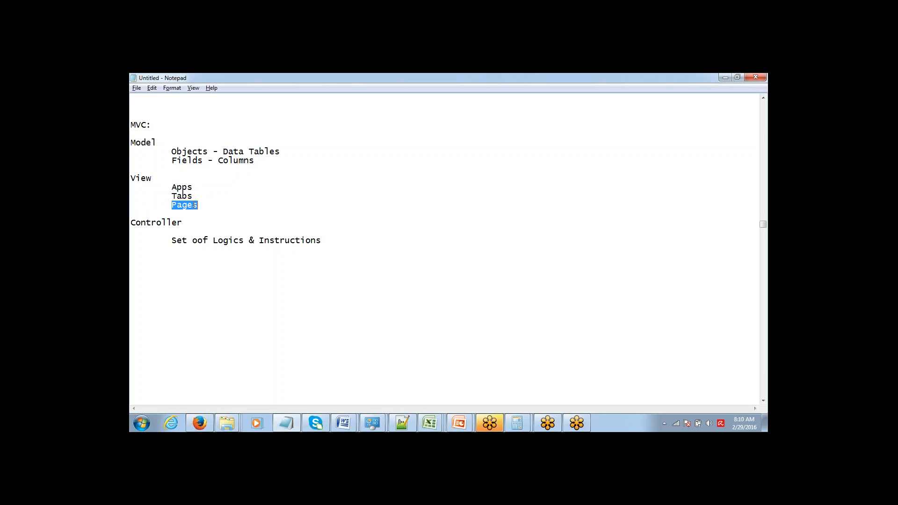
- Insert a run of blank lines below the MVC notes to get an empty area for a new section
click(256, 228)
key(Return)
key(Return)
key(Return)
key(Return)
key(Return)
key(Return)
key(Return)
key(Return)
key(Return)
key(Return)
key(Return)
key(Return)
key(Return)
key(Return)
key(Return)
key(Return)
key(Return)
key(Return)
key(Return)
key(Return)
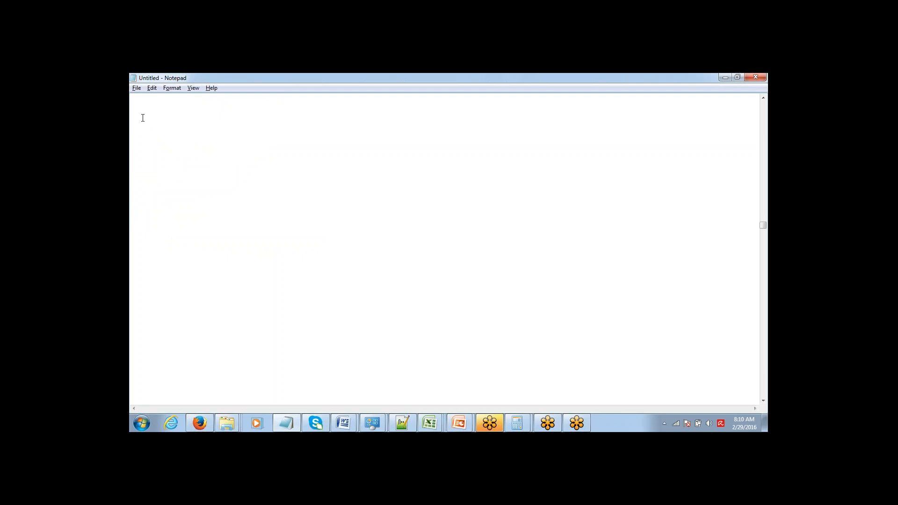
- Write the heading Building a "Project Management App" for a Company, with the app name in quotation marks
text(B)
key(BackSpace)
text(Building a Project Managemen)
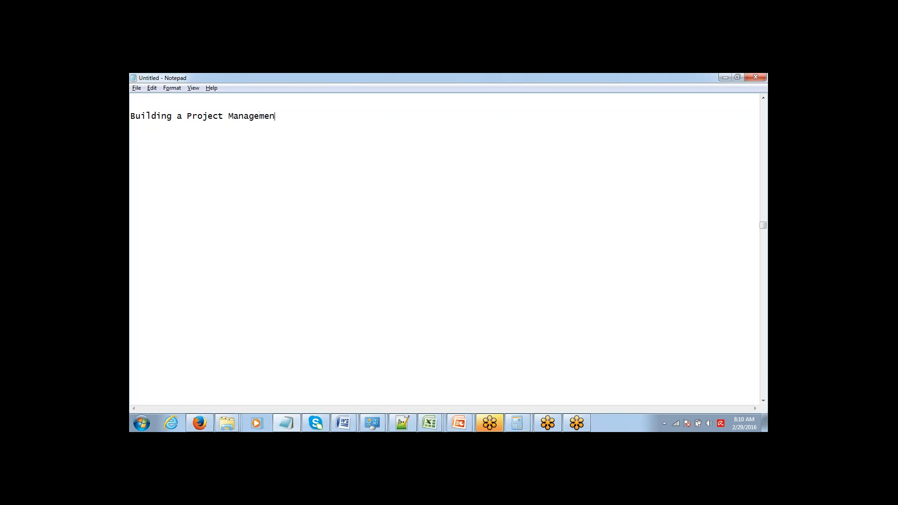
text(t App for a Company)
text("")
key(End)
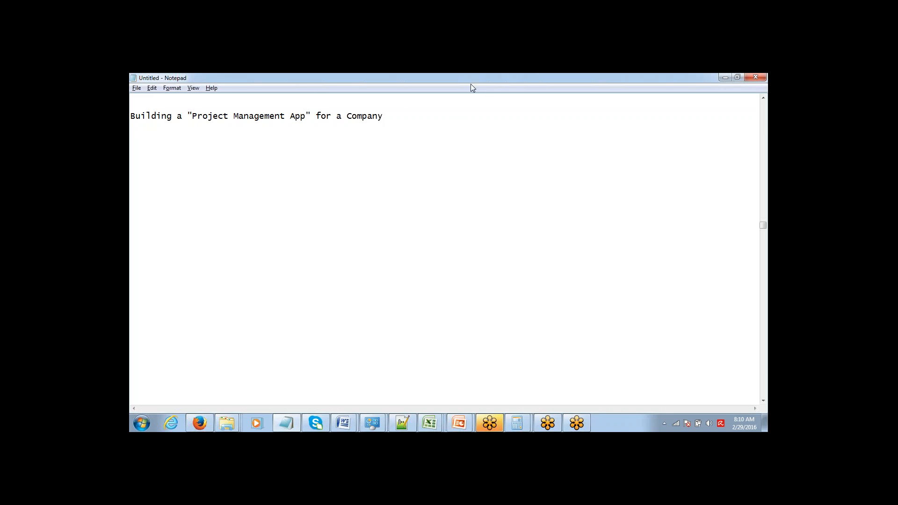
click(752, 92)
click(584, 77)
click(383, 105)
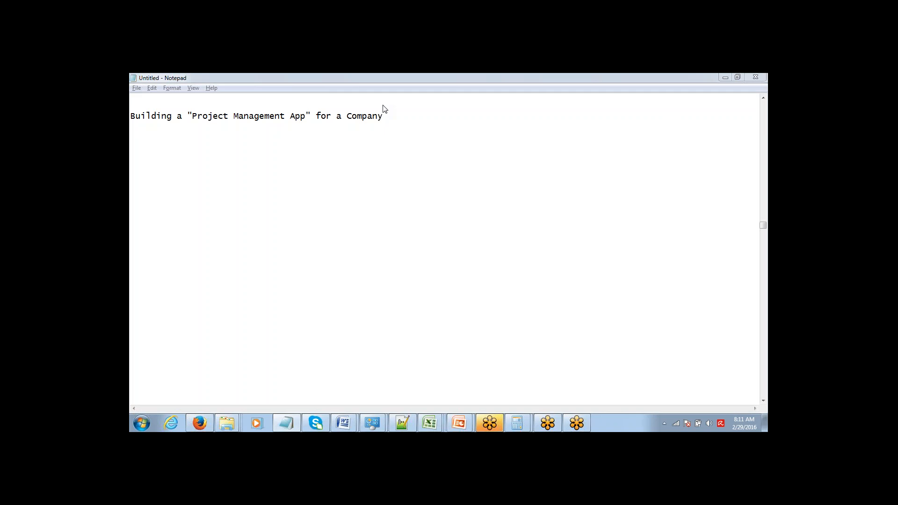
key(alt+Tab)
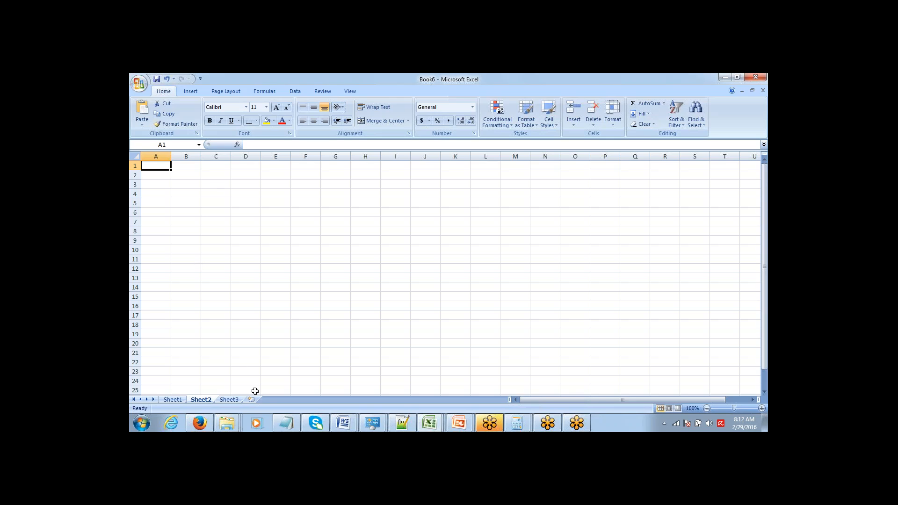
click(286, 423)
- Go back up through the notes to view the Model, View and Controller outline above the project heading
click(257, 276)
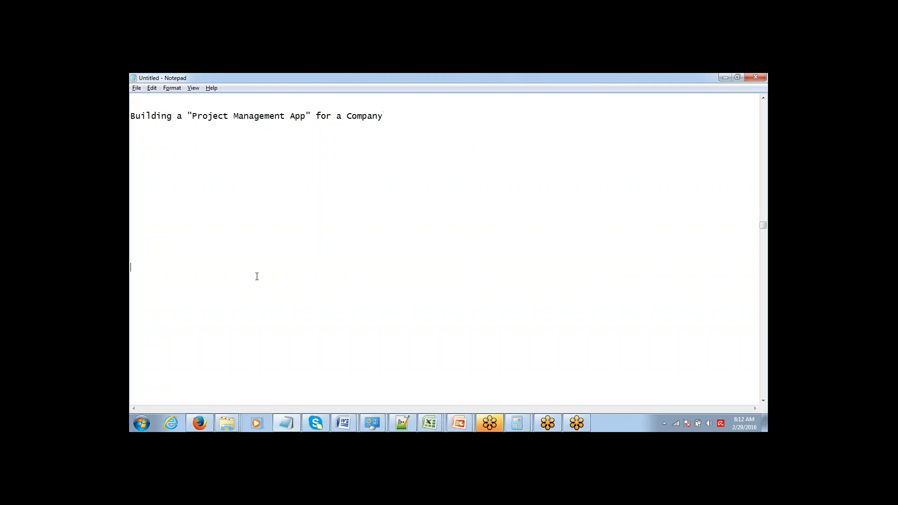
key(Up)
key(Up)
key(Up)
key(Up)
key(Up)
key(Up)
key(Up)
key(Up)
key(Up)
key(Up)
key(Up)
key(Up)
key(Up)
key(Up)
key(Up)
key(Up)
key(Up)
key(Up)
key(Up)
key(Up)
key(Up)
key(Up)
key(Up)
key(Up)
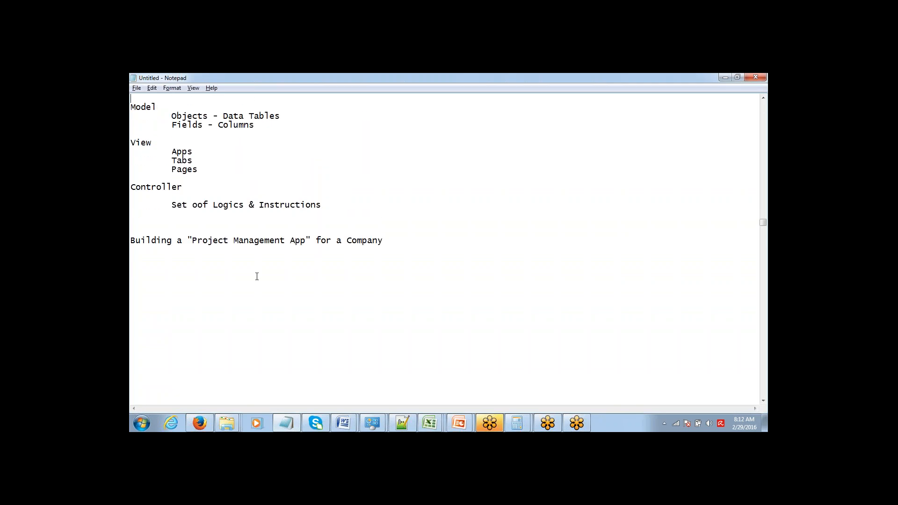
- Highlight the Model, View and Controller headings one after another to review the MVC outline
key(shift+Right)
key(shift+Right)
key(shift+Right)
key(shift+Right)
key(shift+Right)
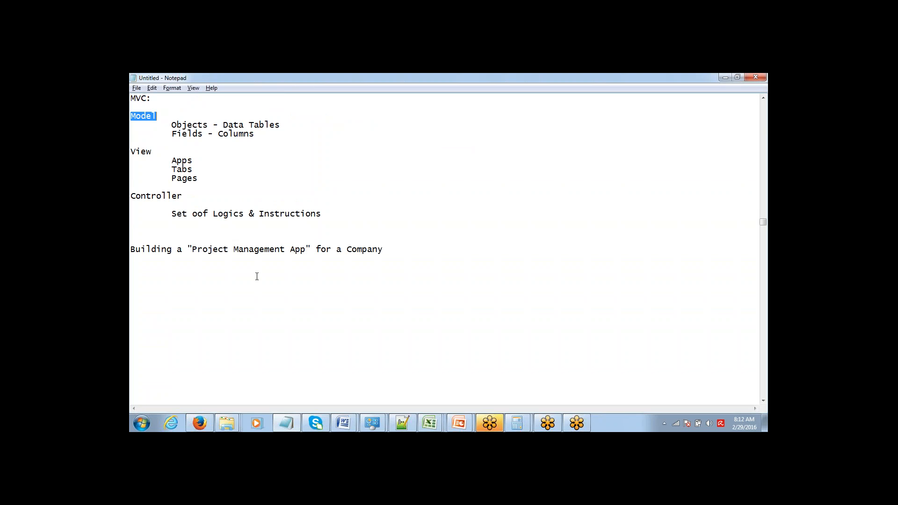
key(Down)
key(Down)
key(Down)
key(Down)
key(shift+Right)
key(shift+Right)
key(shift+Right)
key(shift+Right)
key(Down)
key(Down)
key(Down)
key(Down)
key(Down)
key(shift+Right)
key(shift+Right)
key(shift+Right)
key(shift+Right)
key(shift+Right)
key(shift+Right)
key(shift+Right)
key(shift+Right)
key(shift+Right)
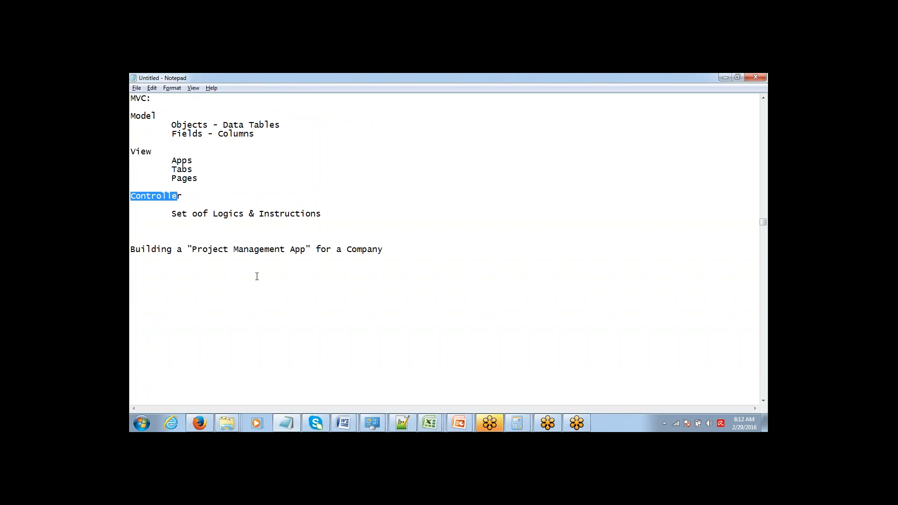
- Go down through the notes to the empty area below the "Project Management App" heading
key(Down)
key(Down)
key(Down)
key(Down)
key(Down)
key(Down)
key(Down)
key(Down)
key(Down)
key(Down)
key(Down)
key(Down)
key(Down)
key(Down)
key(Down)
key(Down)
key(Down)
key(Down)
key(Down)
key(Down)
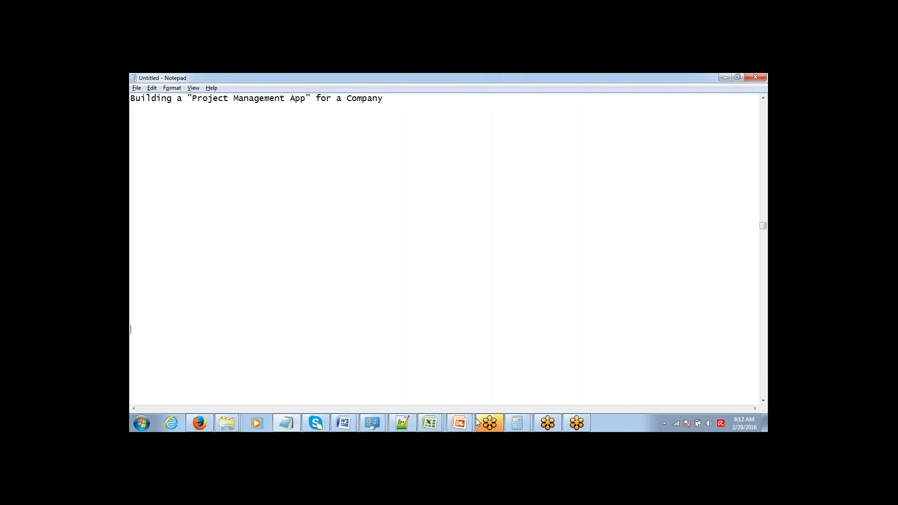
- Switch to the Excel workbook Book6, merge and center B2:C2 on Sheet2, and enter the heading Projects there
mouse_move(429, 423)
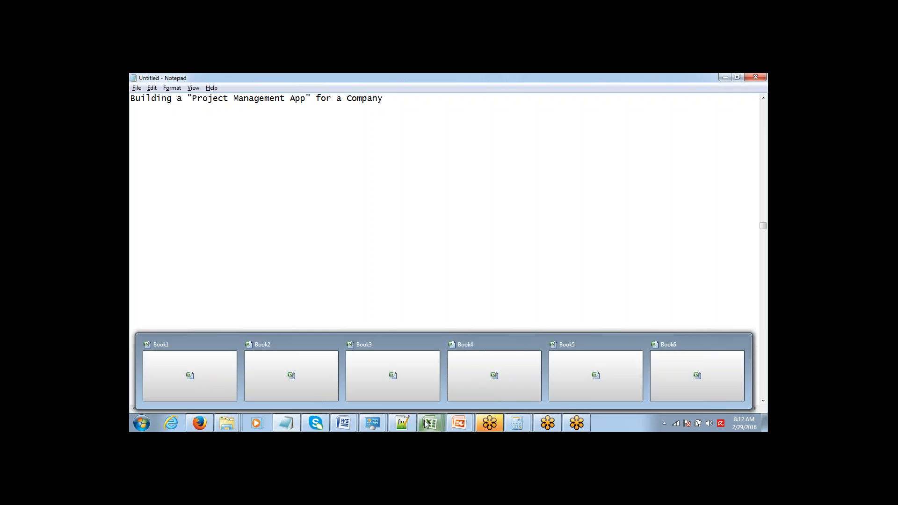
click(683, 359)
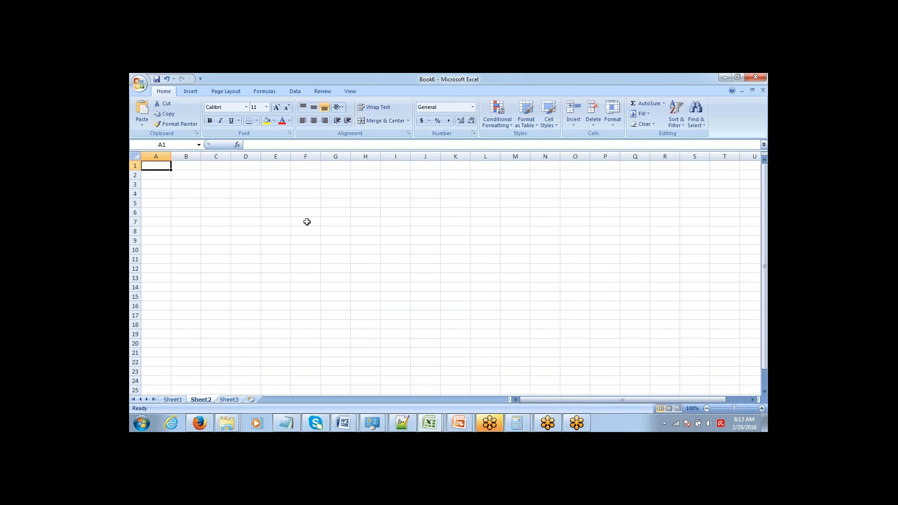
click(182, 176)
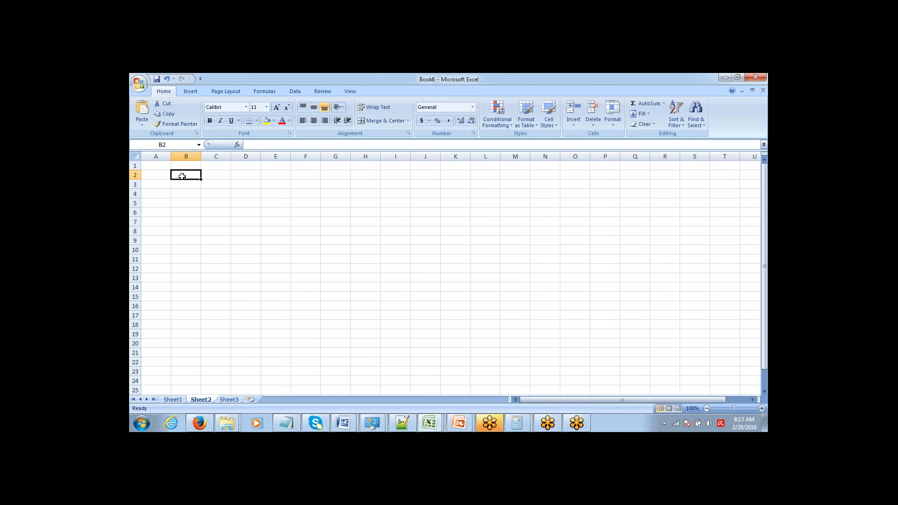
key(shift+Right)
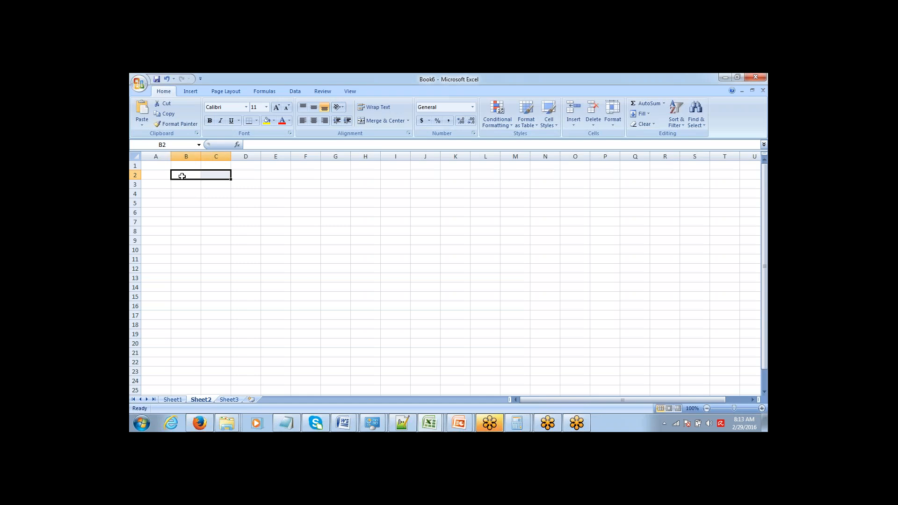
click(382, 121)
text(P)
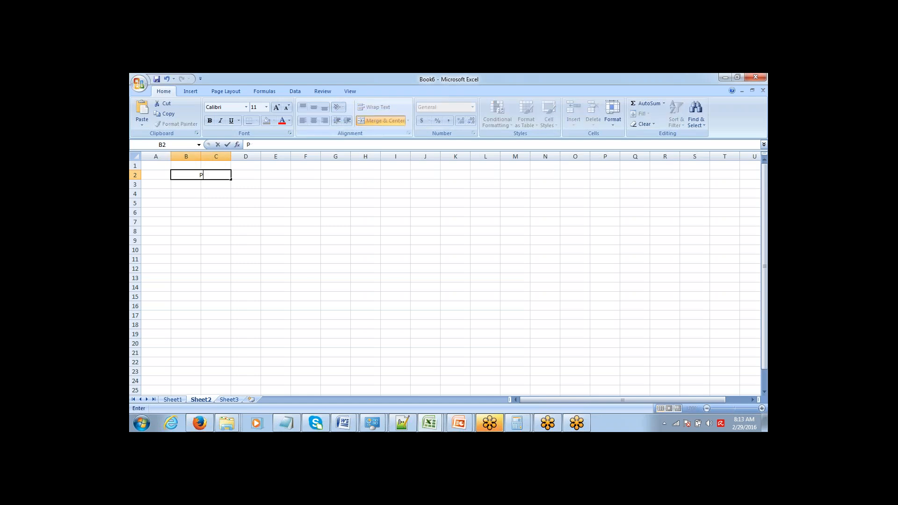
text(rojects)
key(Return)
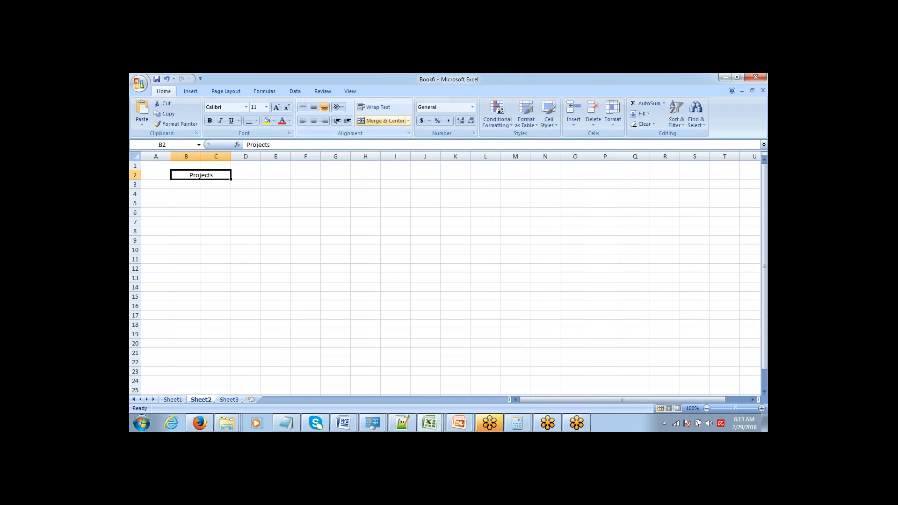
- Make the Projects heading in the merged cell B2:C2 bold
key(Up)
key(ctrl+b)
key(Down)
key(Up)
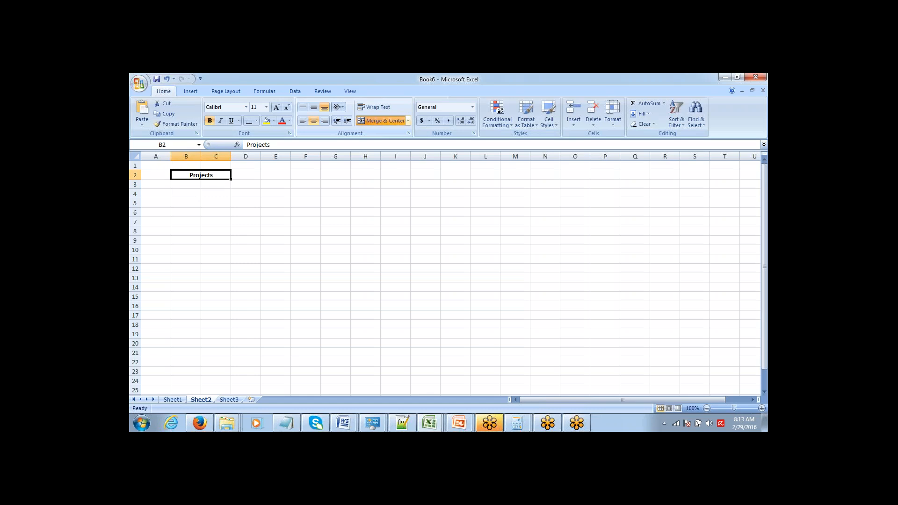
key(Down)
key(Up)
key(Down)
key(Left)
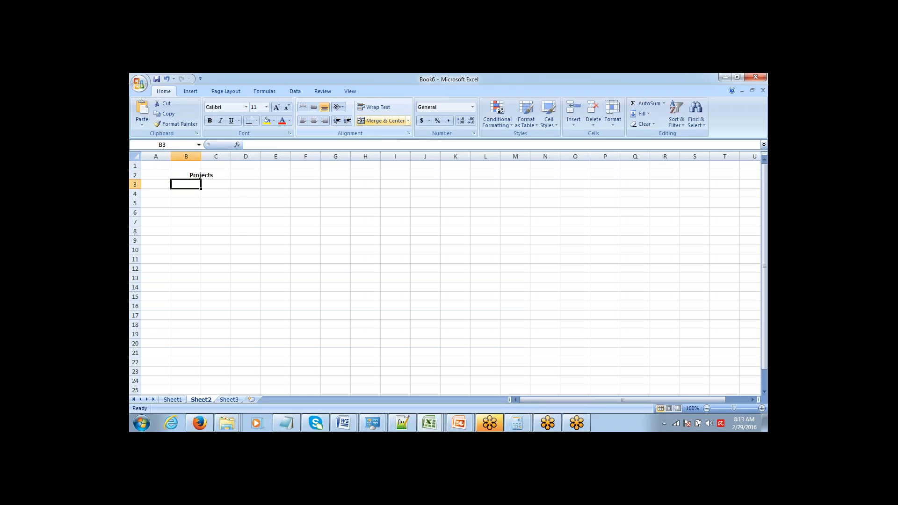
key(Up)
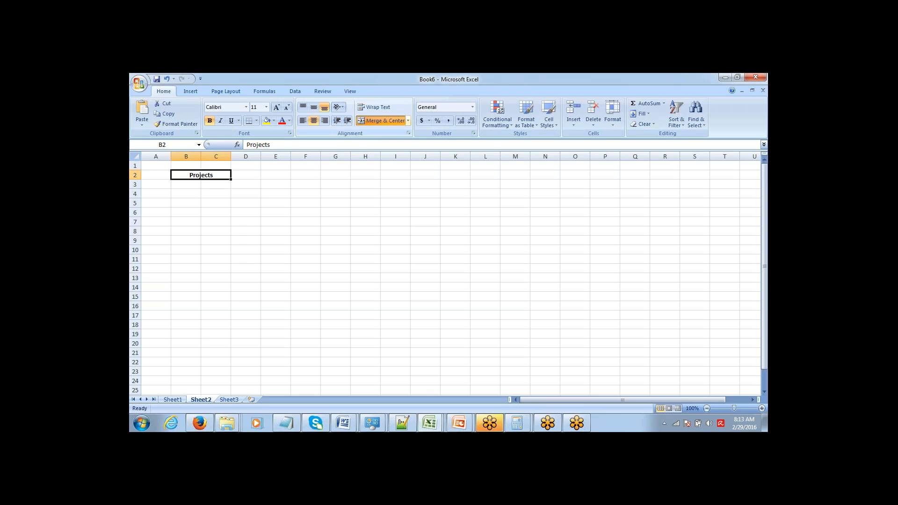
- List the field names name, duration and s date in B3 to B5 under the Projects heading
key(Down)
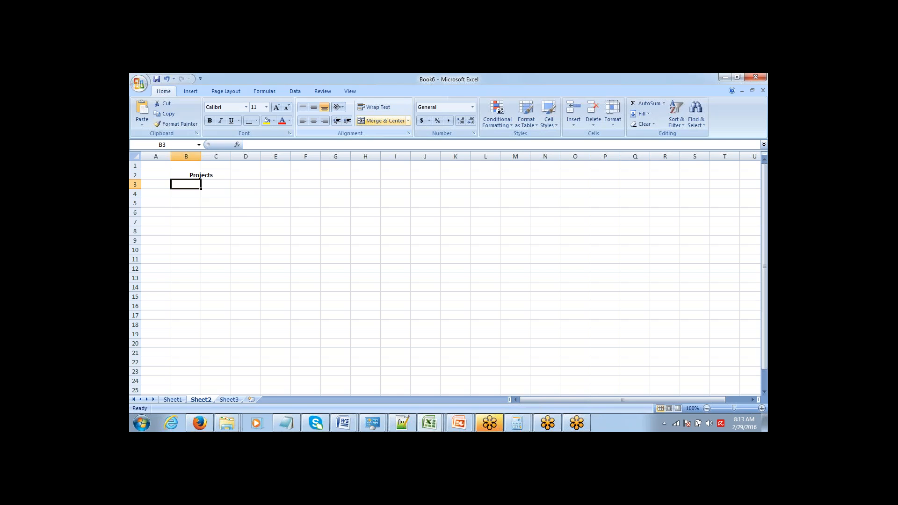
text(name)
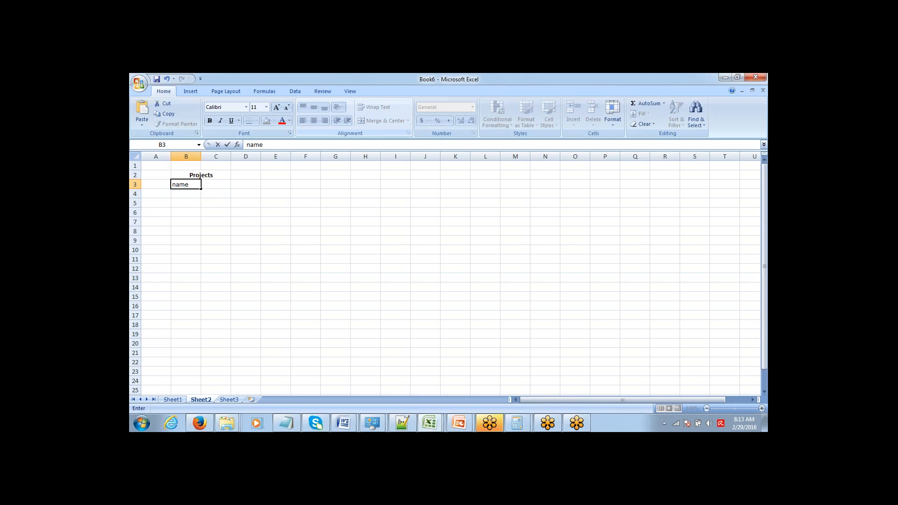
key(Return)
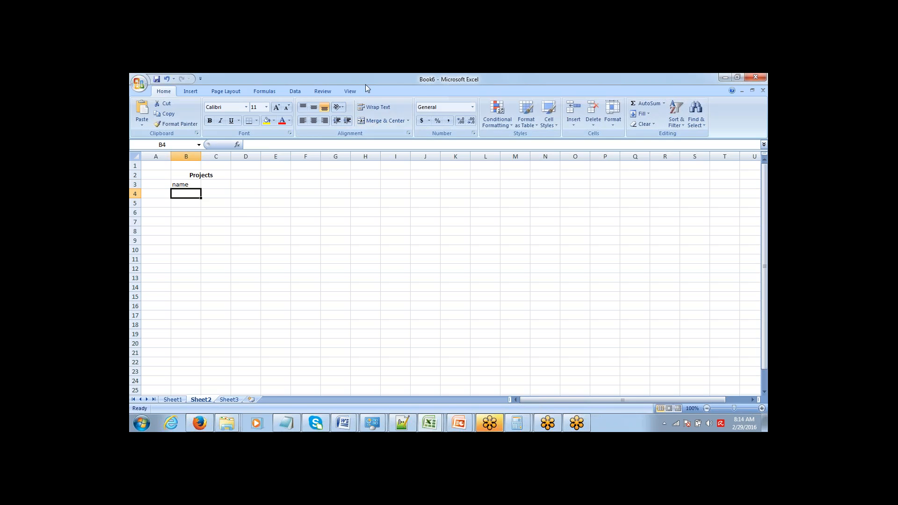
text(du)
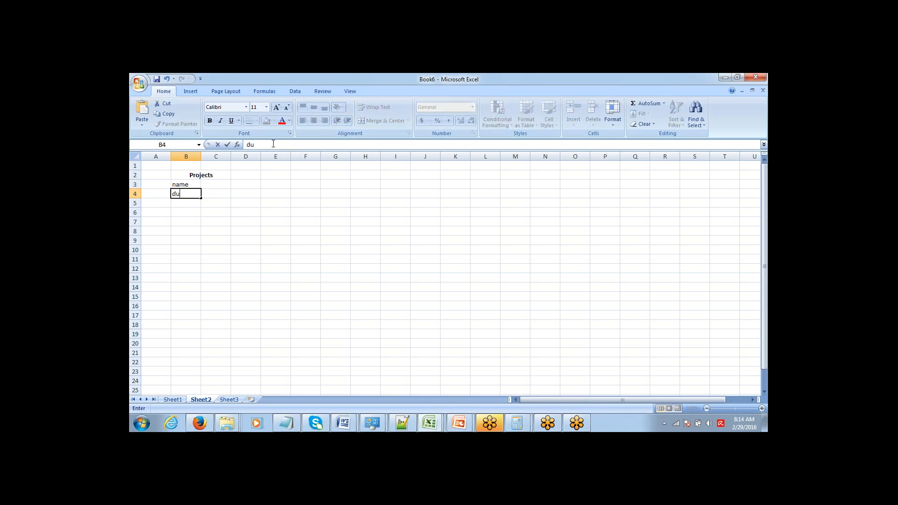
text(ration)
key(Return)
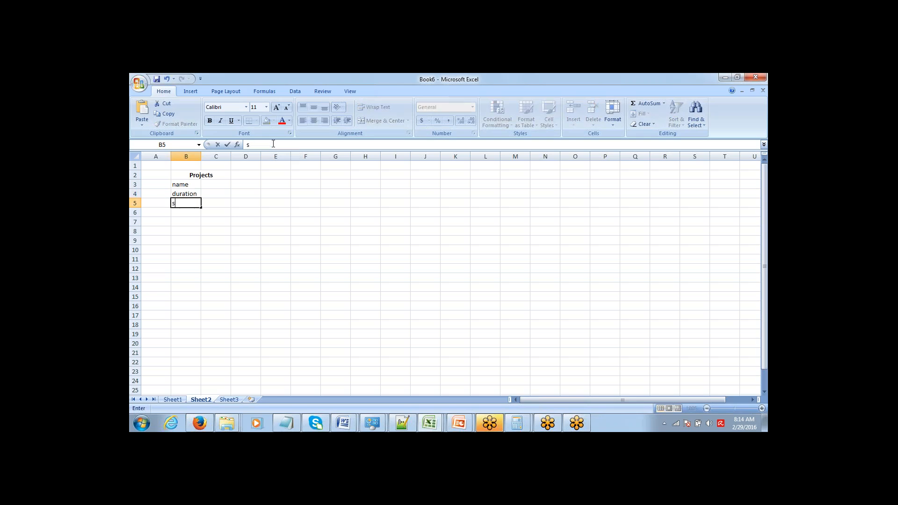
text(s date)
key(Return)
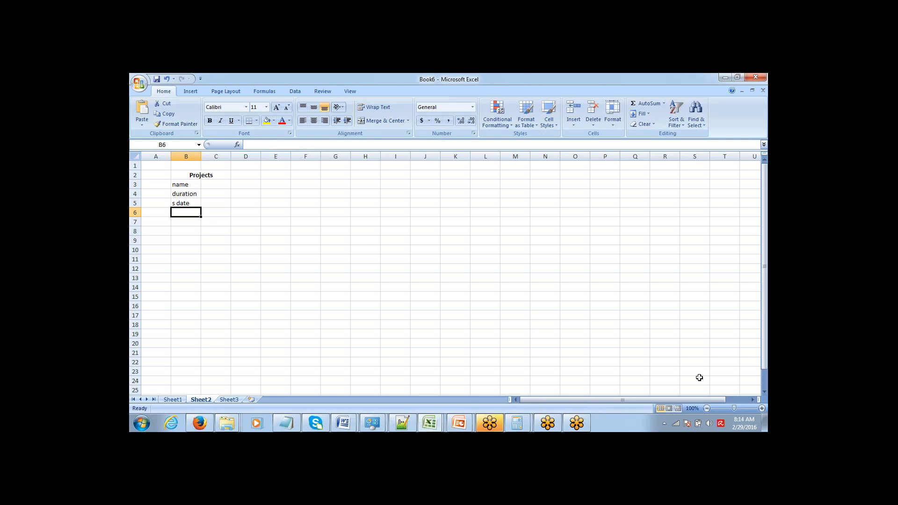
- Raise the system's speaker volume and return to cell B6 in the worksheet
click(708, 420)
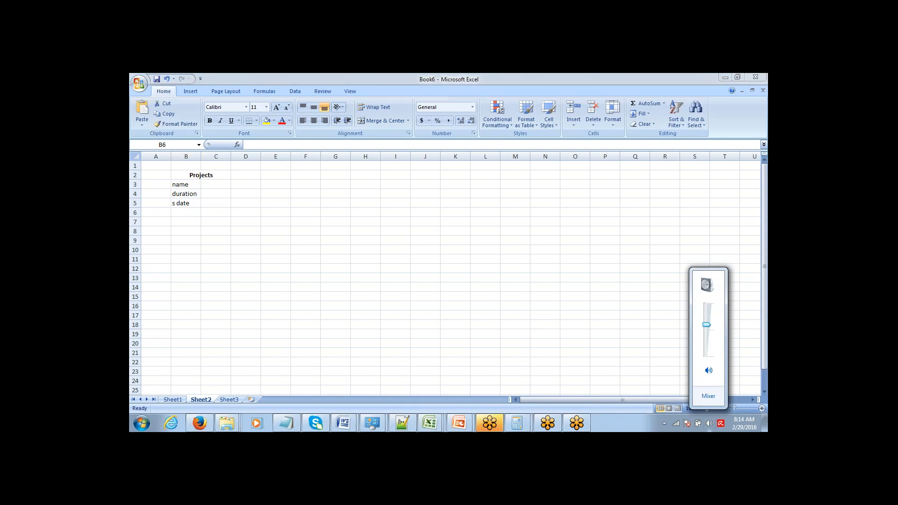
drag(706, 324, 706, 303)
click(196, 209)
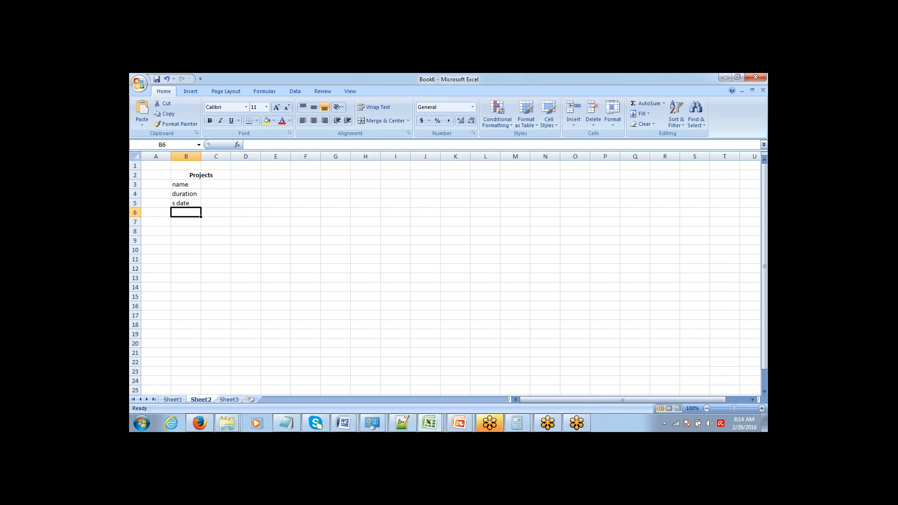
- Add the field name Budget in B6 and spell out the field name in B5 as Start Date
text(Budget)
key(Return)
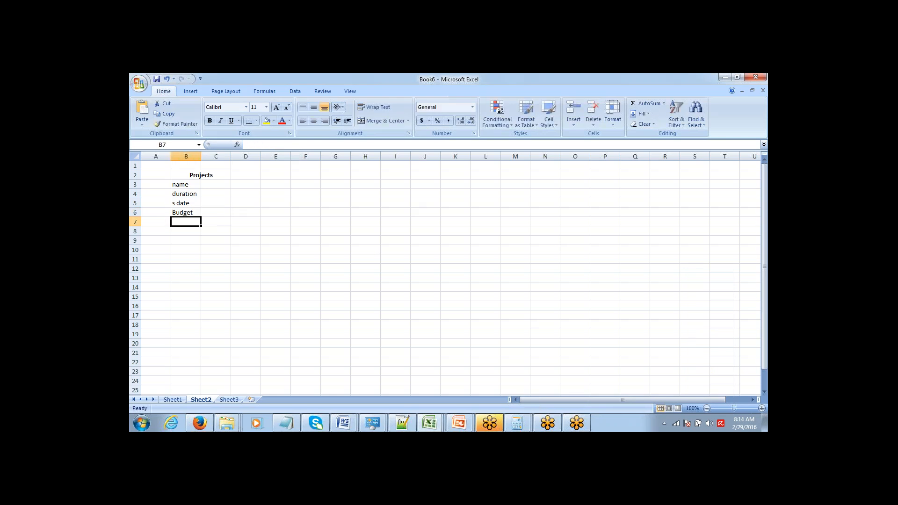
key(Up)
key(Up)
key(F2)
key(Left)
key(Left)
key(Left)
key(Left)
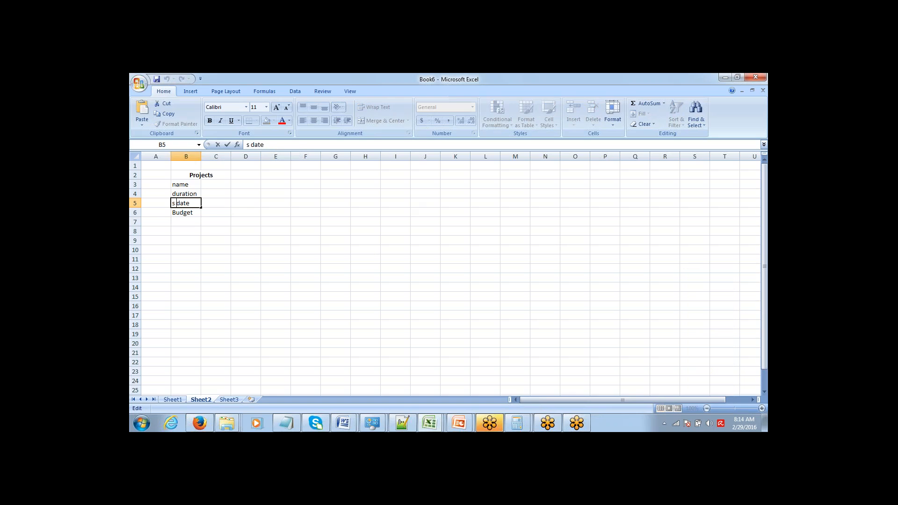
key(shift+Right)
text(Sttart)
key(BackSpace)
key(BackSpace)
key(BackSpace)
key(BackSpace)
key(BackSpace)
text(tart)
key(Right)
key(shift+Right)
text(D)
key(Return)
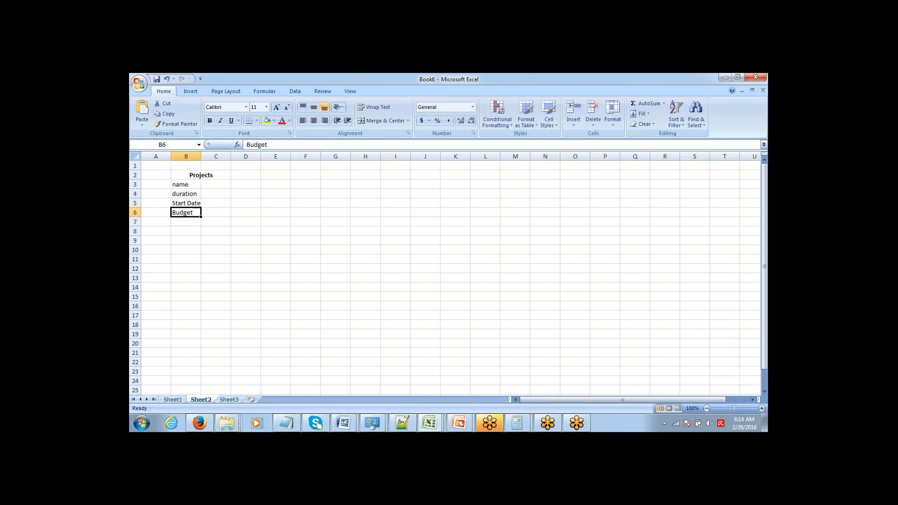
- Add the field name Projected End Date in B7 and widen column B to fit it
key(Return)
text(Proje)
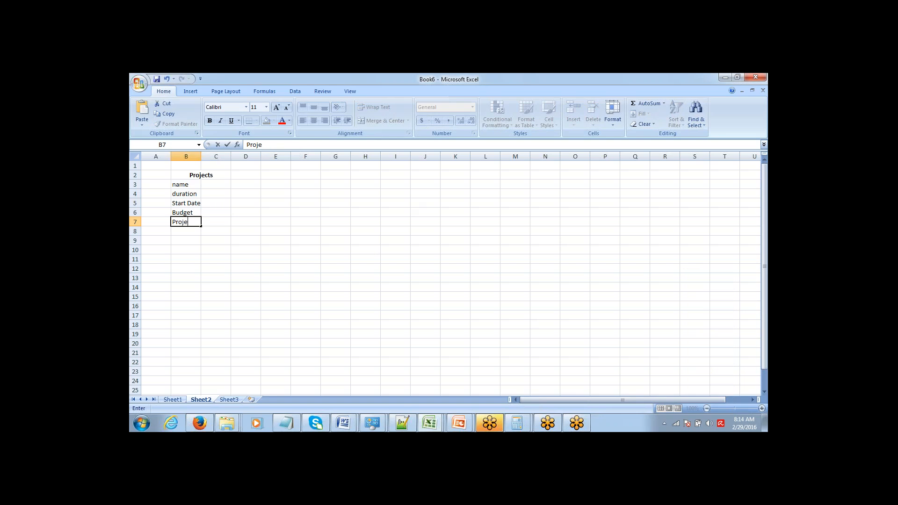
text(cted End Date)
key(Tab)
key(Tab)
drag(200, 156, 239, 156)
- Add the field name Actual End Date in B8 below Projected End Date
click(208, 231)
text(A)
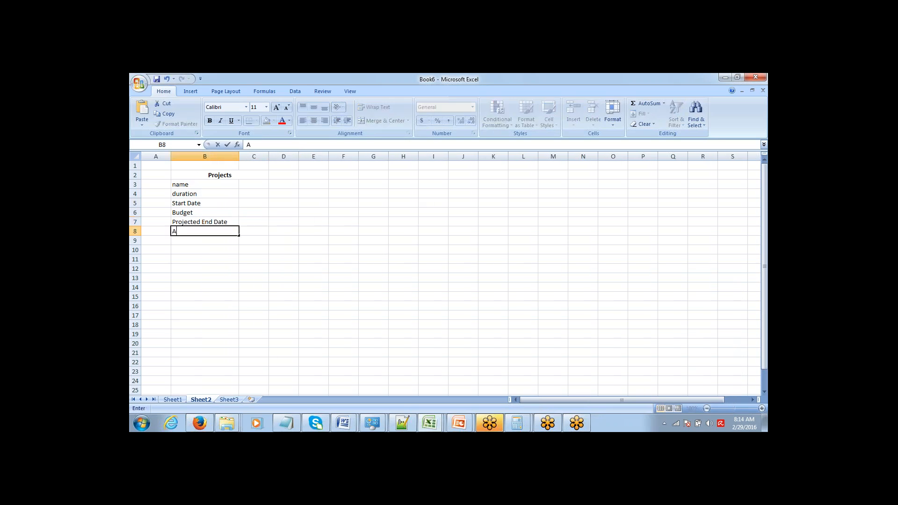
text(ctual End Date)
click(763, 212)
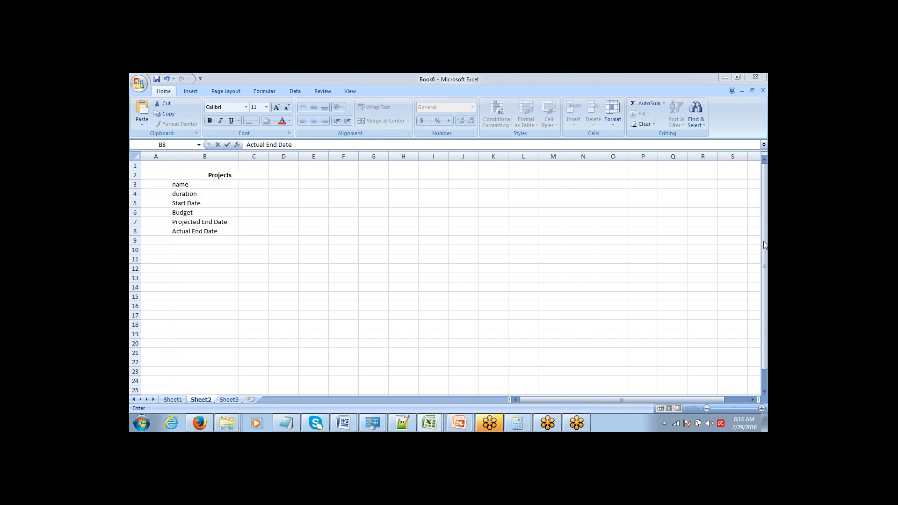
click(750, 94)
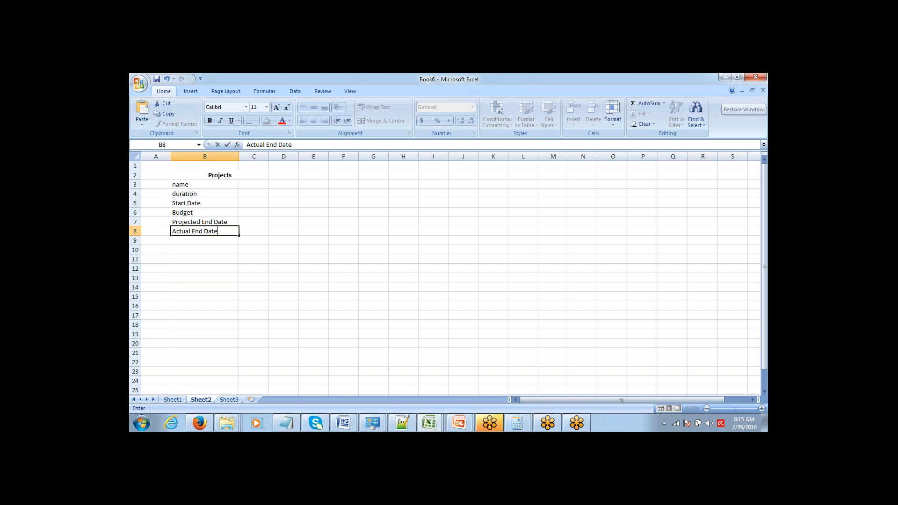
click(219, 247)
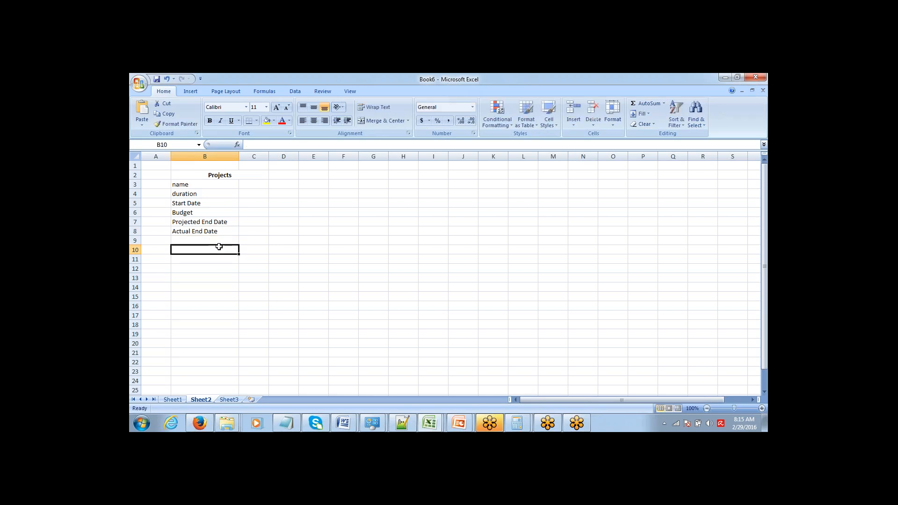
- Add the field name # Employees in B9 as the last entry of the Projects list
key(Up)
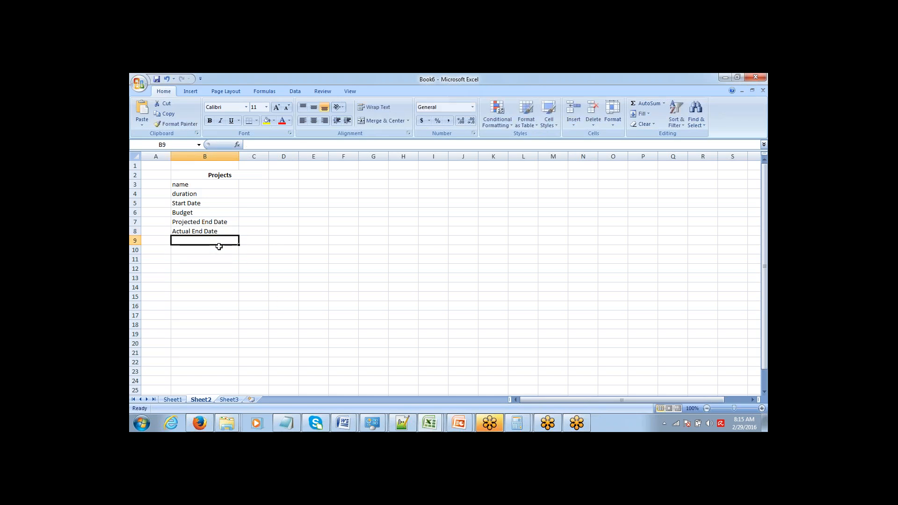
text(# Em)
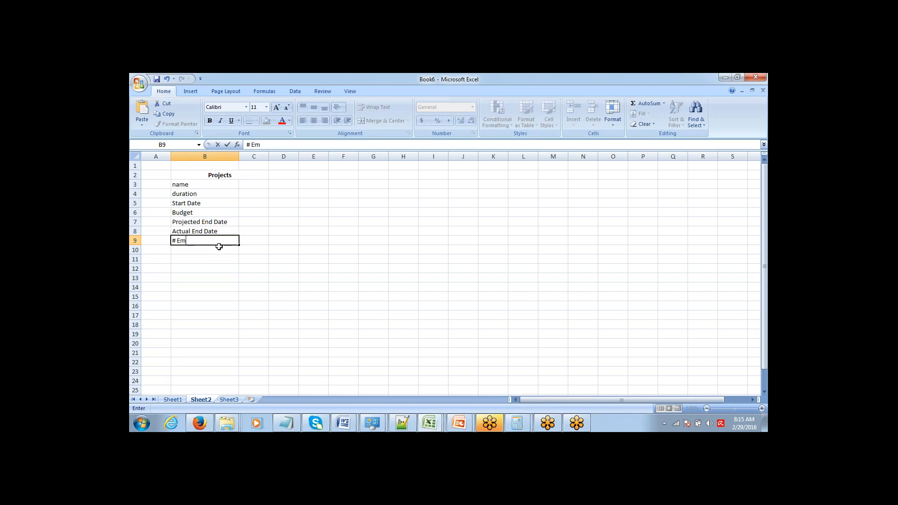
text(ployees)
key(Return)
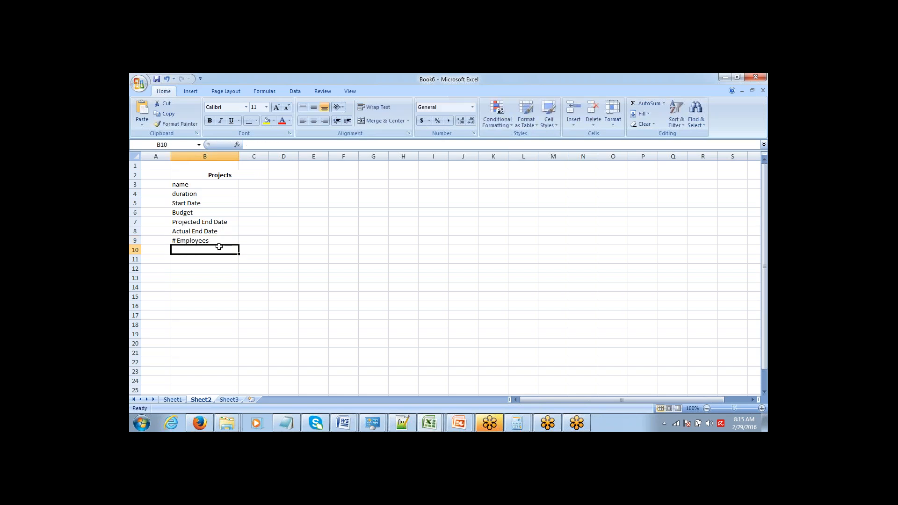
- Capitalize the first field name in B3 so it reads Name
key(Up)
key(Up)
key(Up)
key(Up)
key(Up)
key(Up)
key(Up)
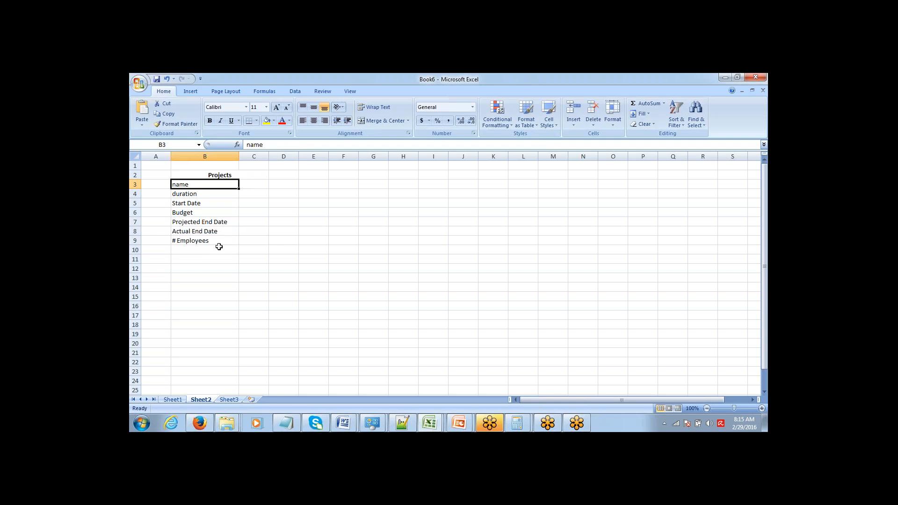
key(F2)
key(Home)
text(N)
key(Tab)
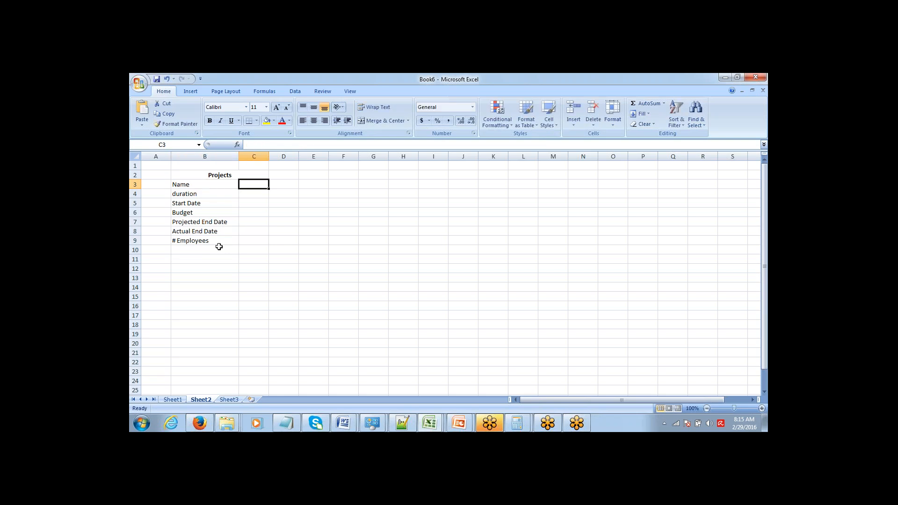
- Capitalize the field name in B4 so it reads Duration
key(Return)
key(F2)
key(Home)
key(shift+Right)
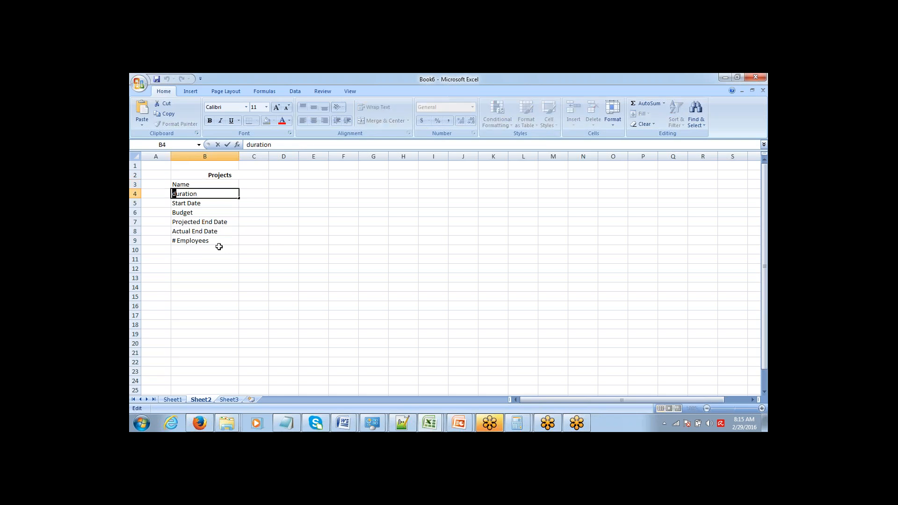
text(D)
key(Return)
key(Left)
key(Right)
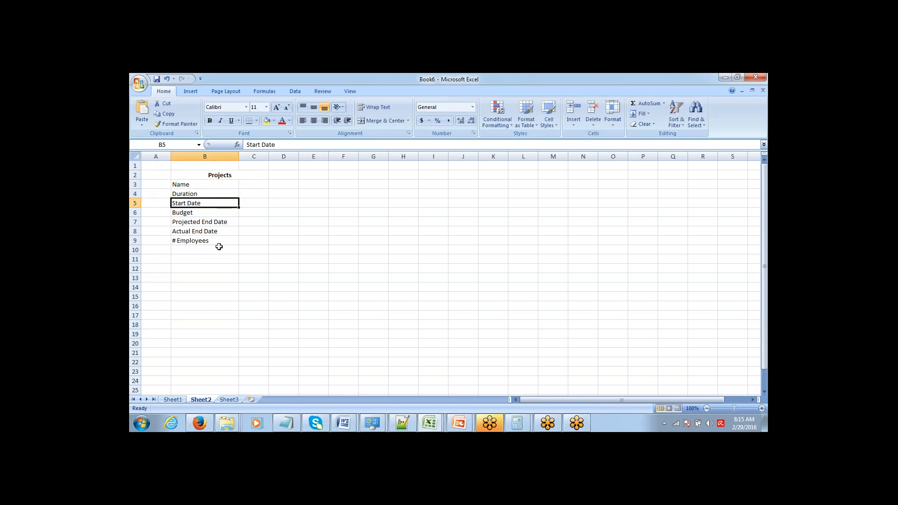
key(Down)
key(Down)
key(Down)
key(Down)
key(Up)
key(Up)
key(Up)
key(Up)
key(Up)
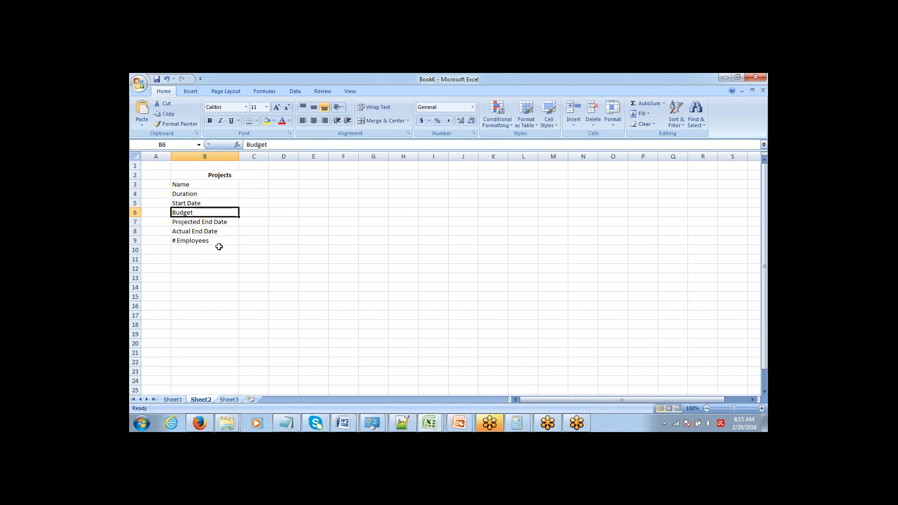
key(Up)
key(Up)
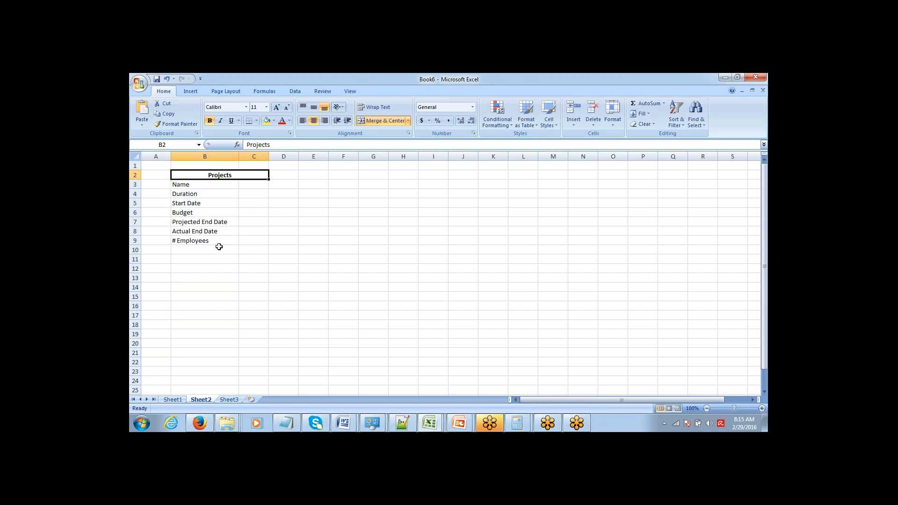
- Add the field name Status in B10 below # Employees
click(219, 246)
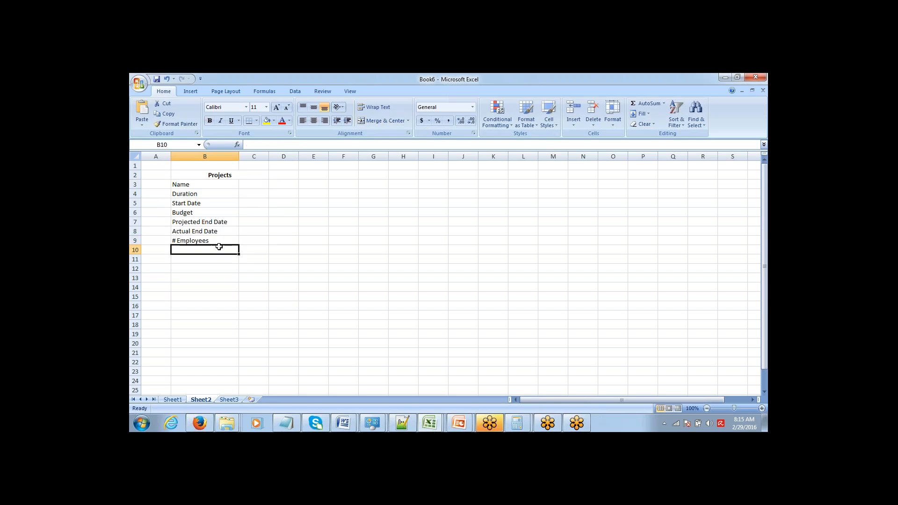
text(Status)
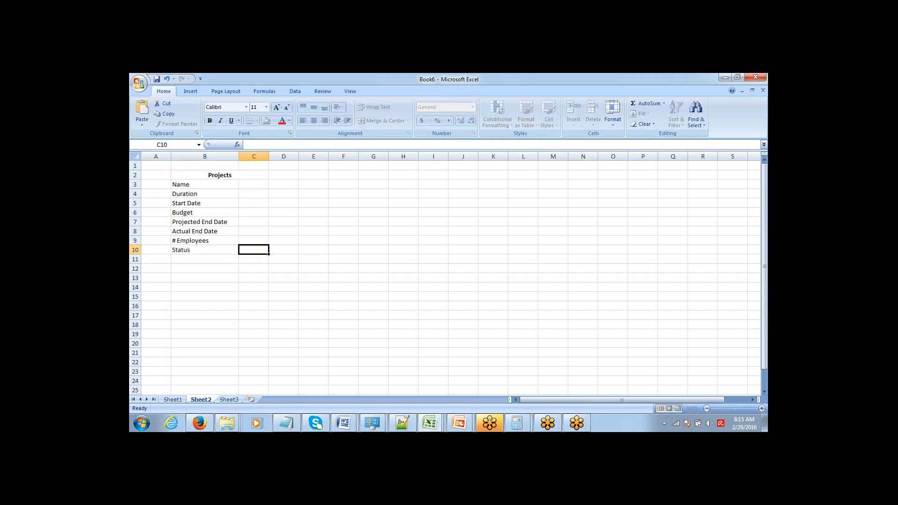
key(Return)
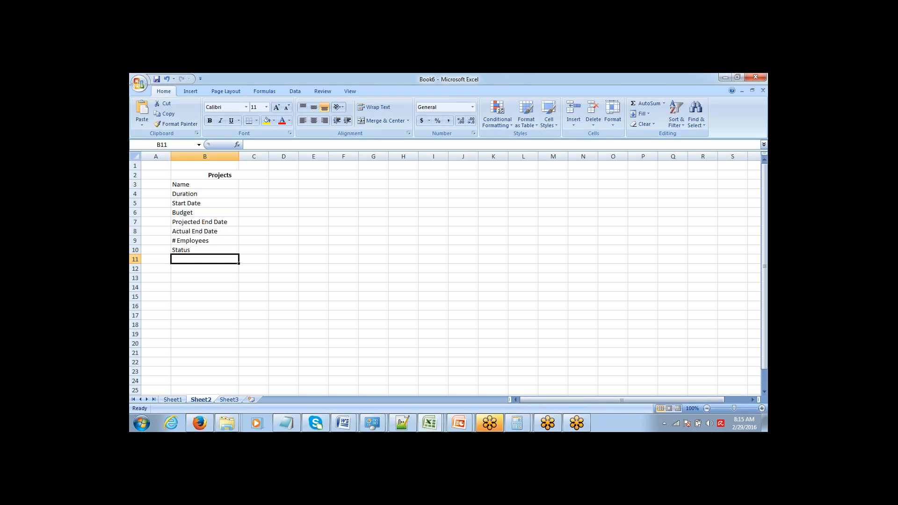
- Add the field name Actual Cost in B11 as the last entry of the Projects list
text(Actual )
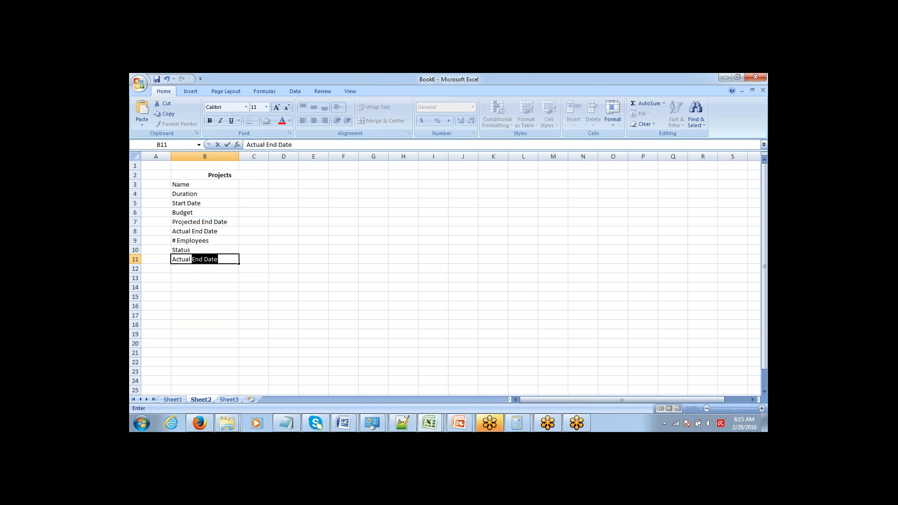
text(COst)
key(Return)
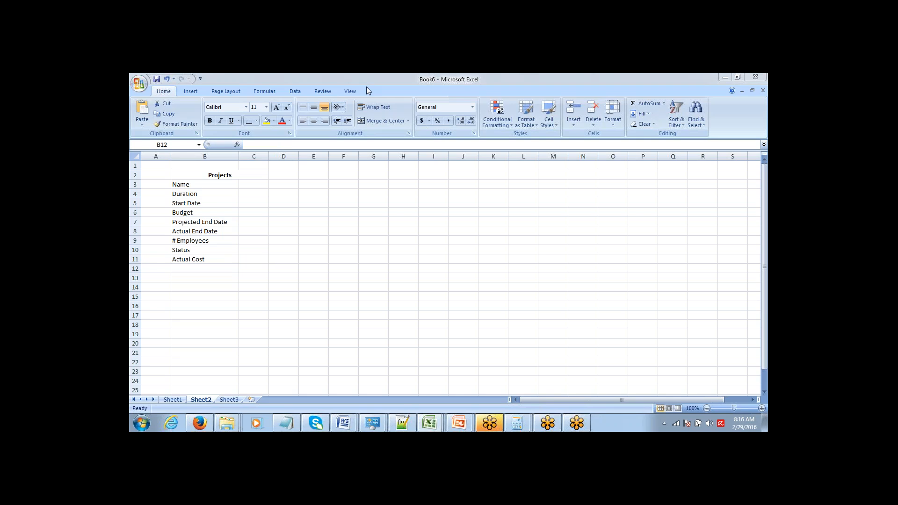
- Widen column C slightly to make room beside the field names in the Projects list
click(222, 253)
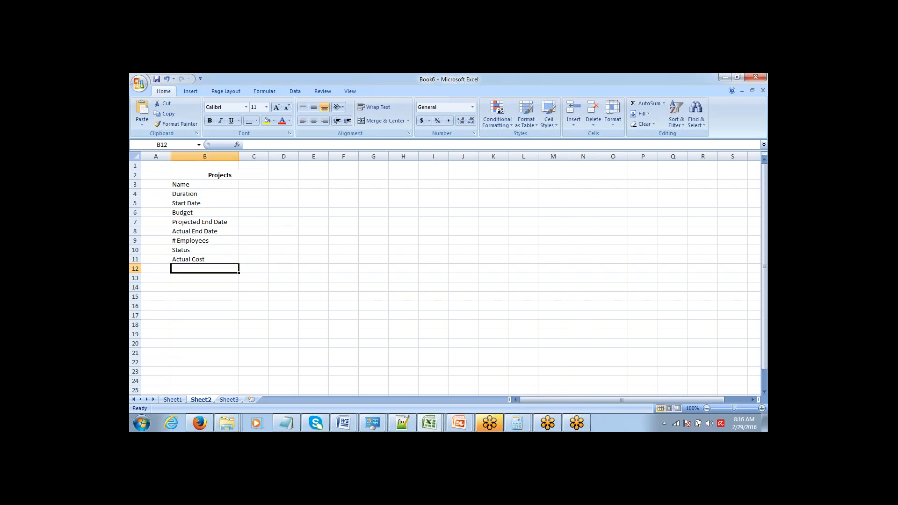
click(221, 259)
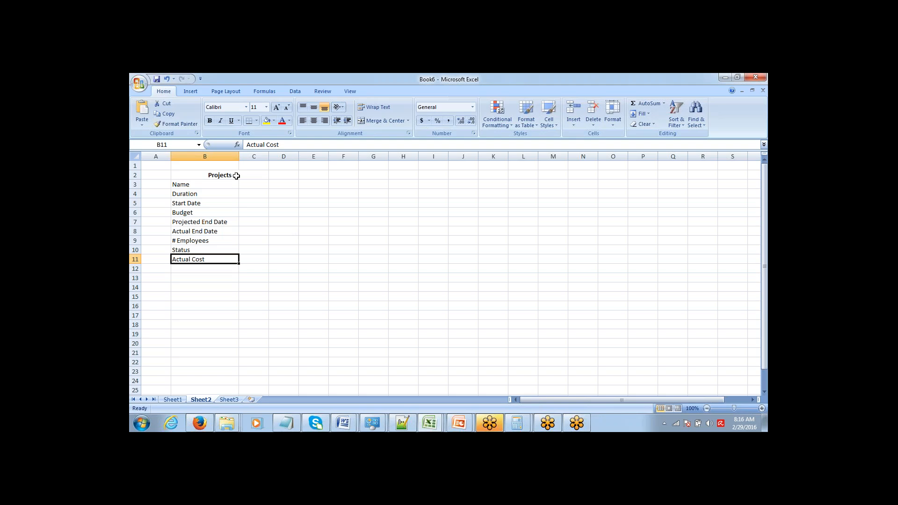
drag(234, 176, 233, 257)
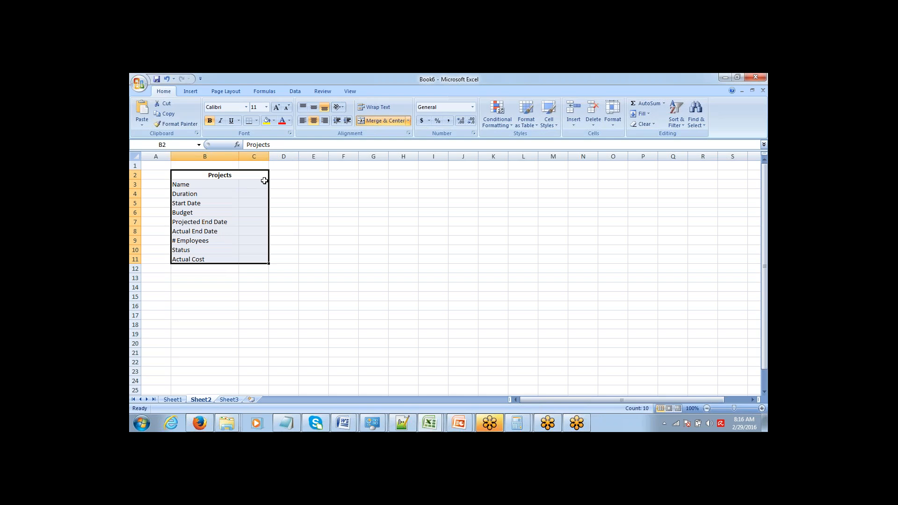
drag(270, 157, 282, 160)
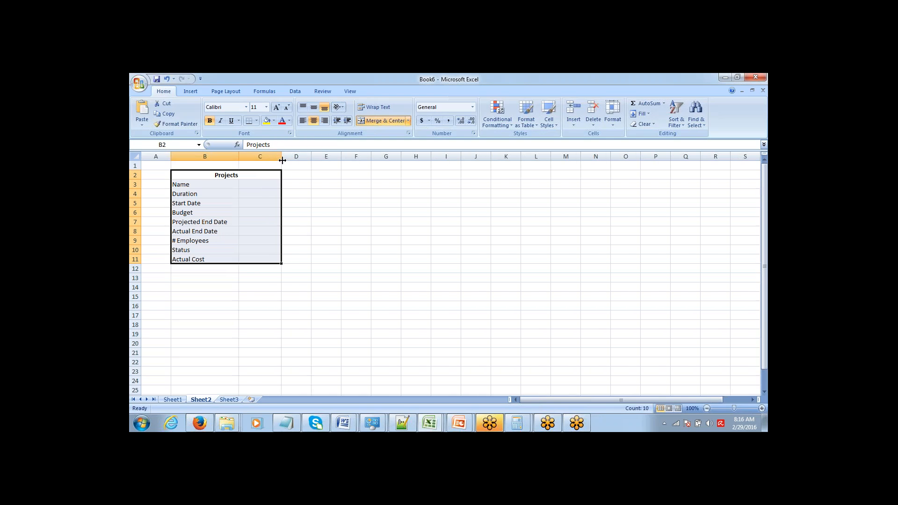
click(270, 173)
key(Down)
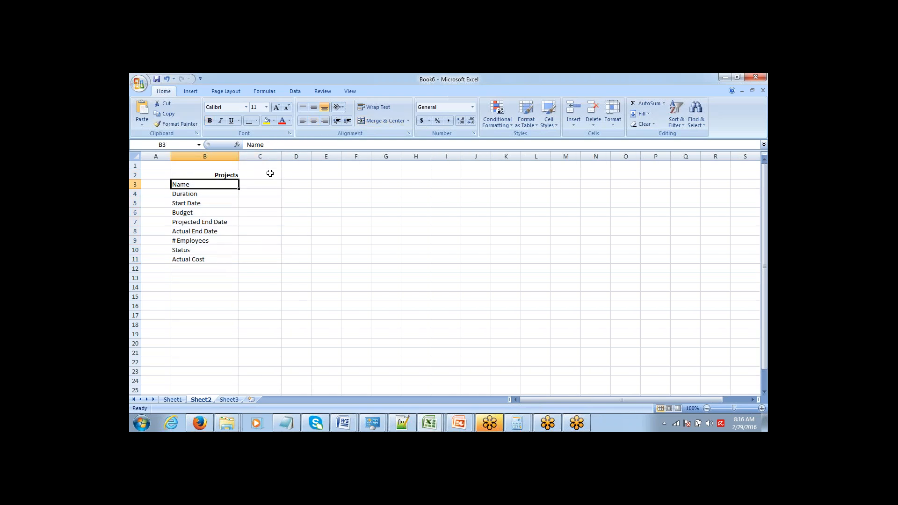
key(Down)
key(Left)
key(Down)
key(Right)
key(Right)
key(Up)
key(Up)
key(Up)
key(Left)
key(Down)
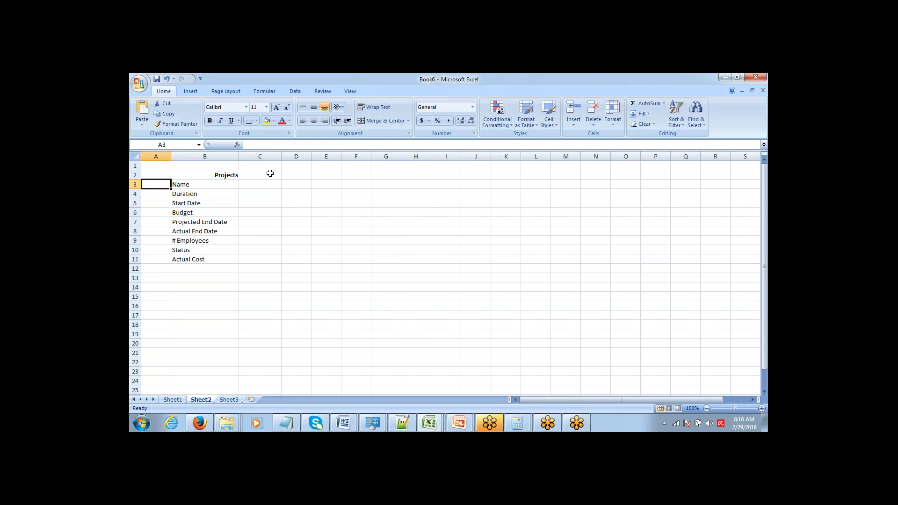
key(Right)
key(ctrl+shift+Down)
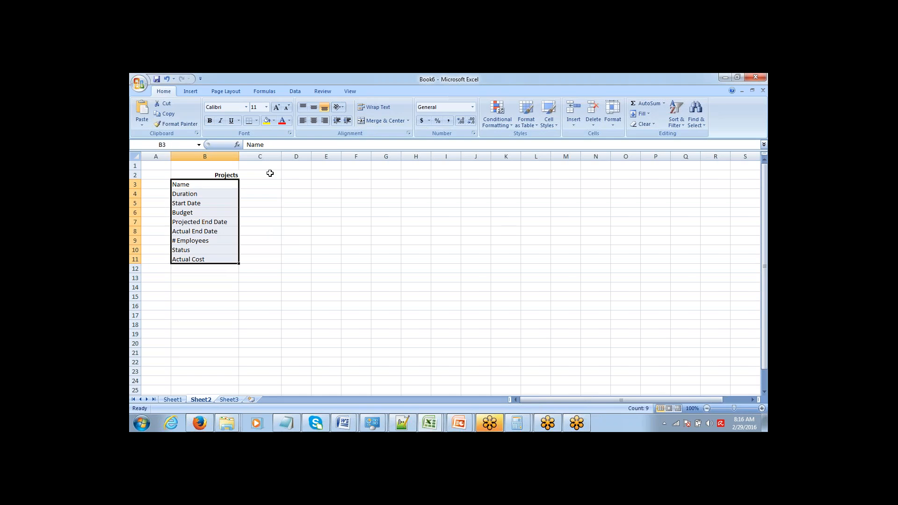
key(Right)
key(Right)
key(Left)
key(Left)
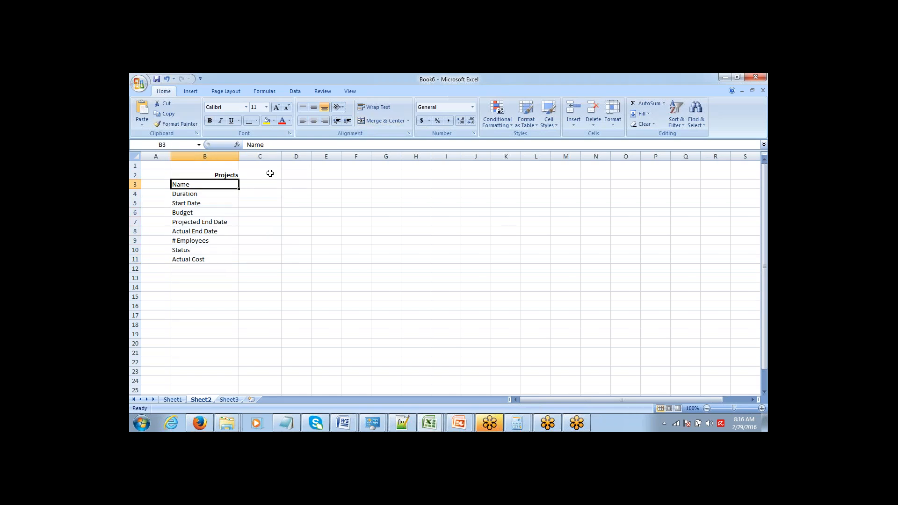
key(shift+Down)
key(shift+Down)
key(shift+Down)
key(shift+Down)
key(shift+Down)
key(shift+Down)
key(shift+Down)
key(shift+Down)
key(shift+Down)
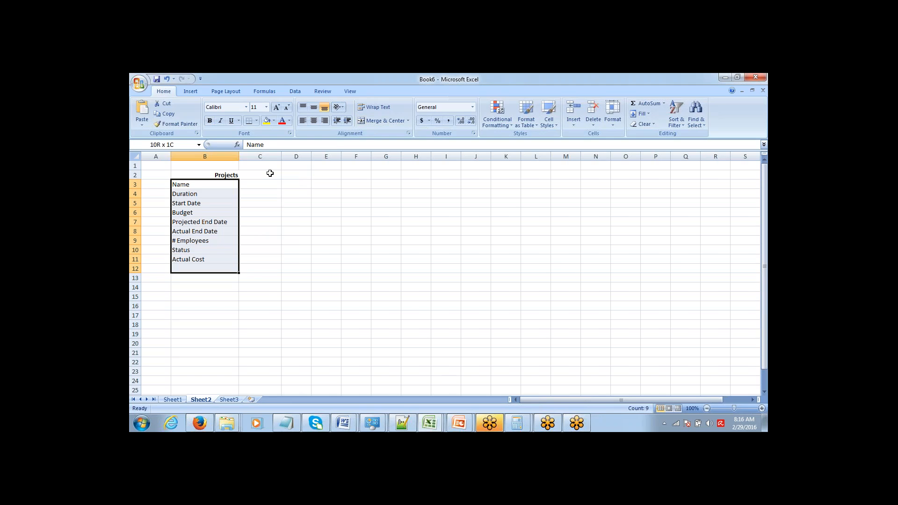
key(shift+Up)
key(Right)
key(Left)
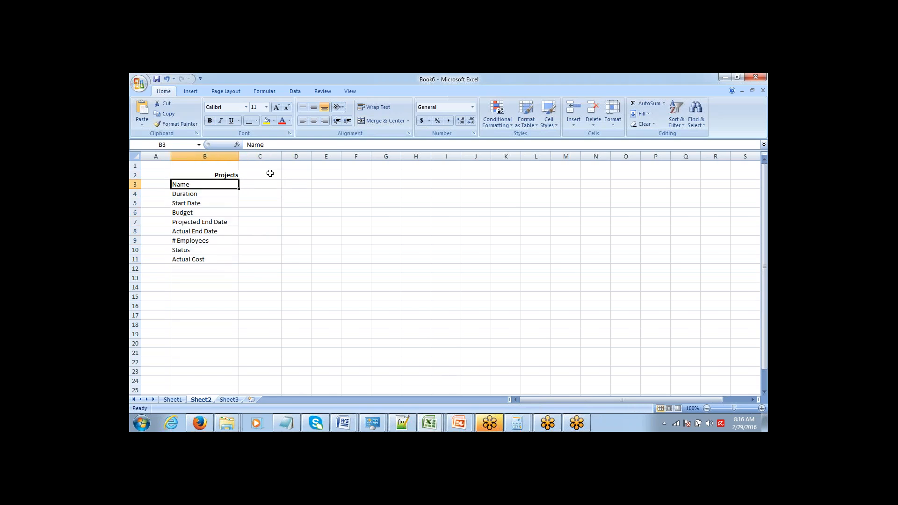
key(Right)
key(Left)
key(Left)
key(Right)
key(Right)
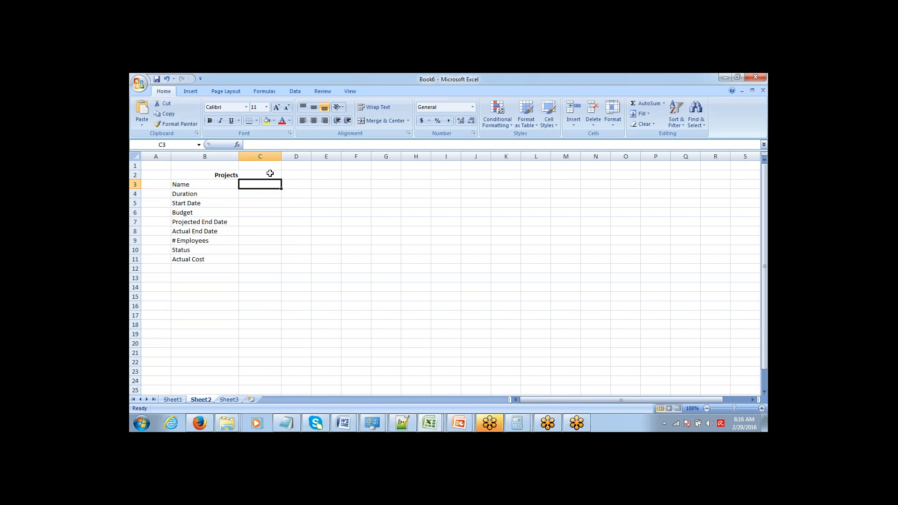
key(Left)
key(Left)
- Enter the data types Text for Name in C3 and Number for Duration in C4
key(Right)
key(Right)
text(Text)
key(Tab)
key(Return)
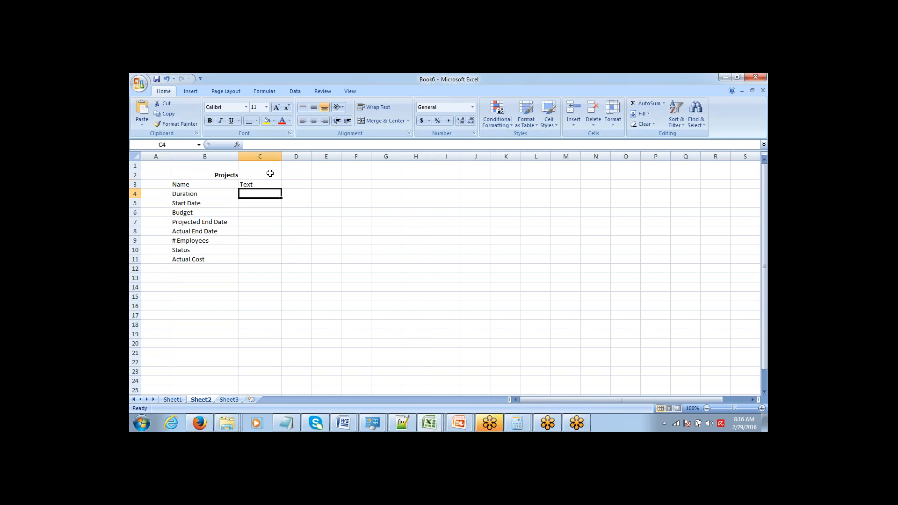
text(Number)
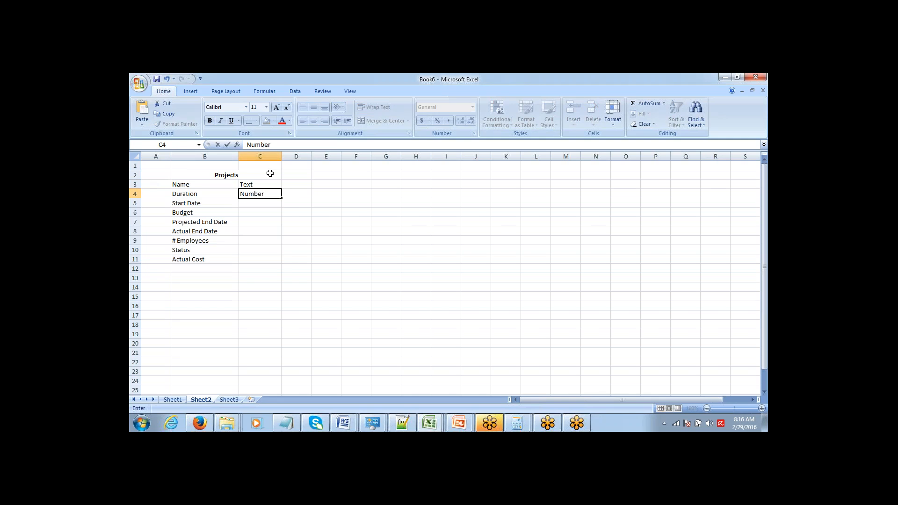
key(Tab)
key(Return)
- Enter the data types Date for Start Date in C5 and Currency for Budget in C6
text(Date)
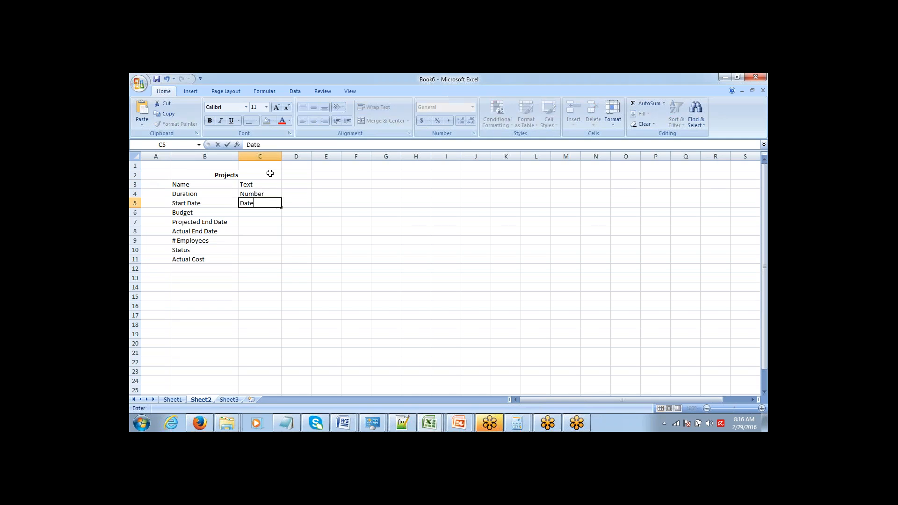
key(Tab)
key(Return)
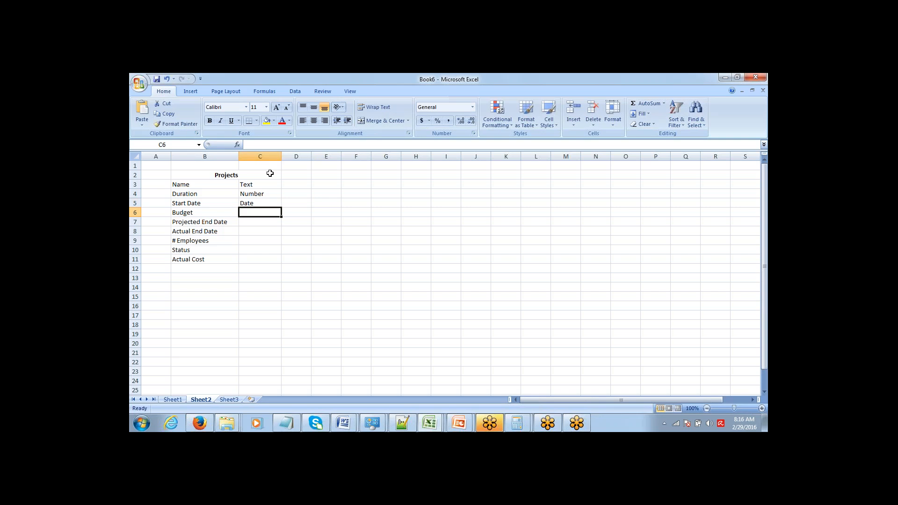
text(Currency)
key(Tab)
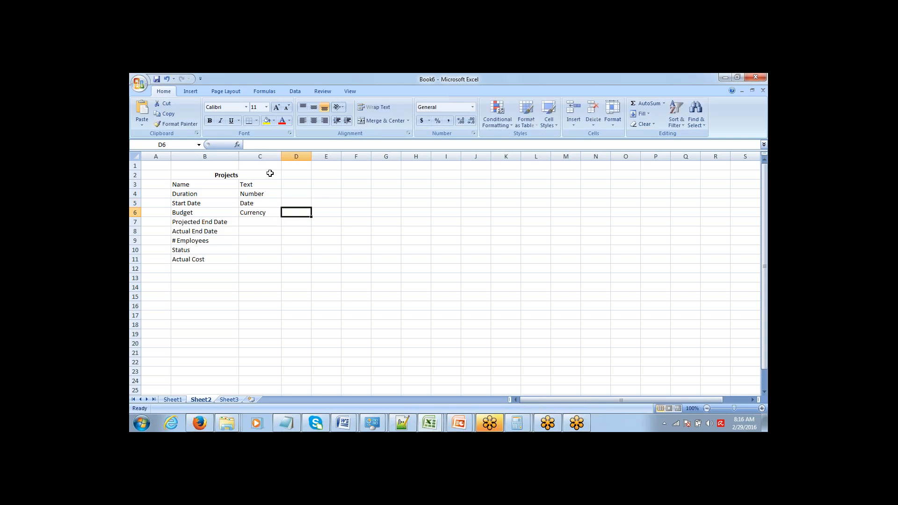
key(Left)
key(Return)
- Enter the data type Date for Projected End Date in C7 and fill it down to Actual End Date in C8
text(S)
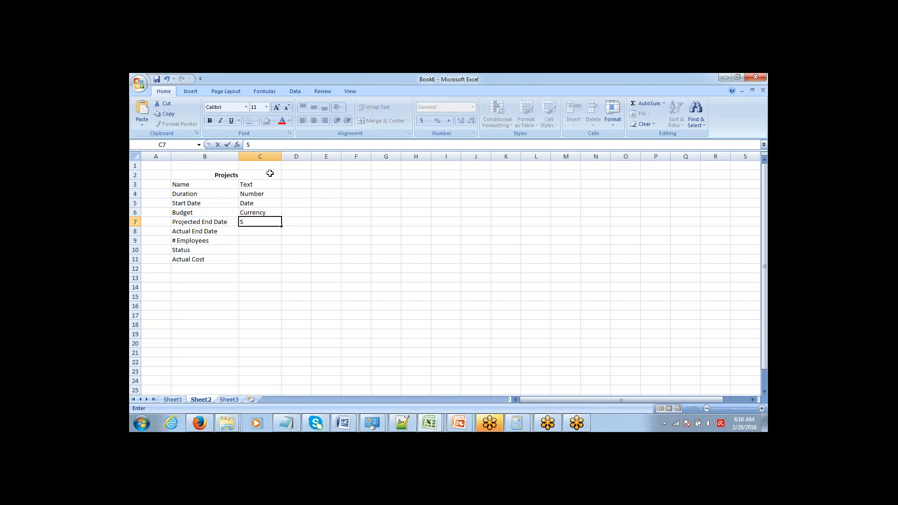
key(BackSpace)
text(Date)
key(Return)
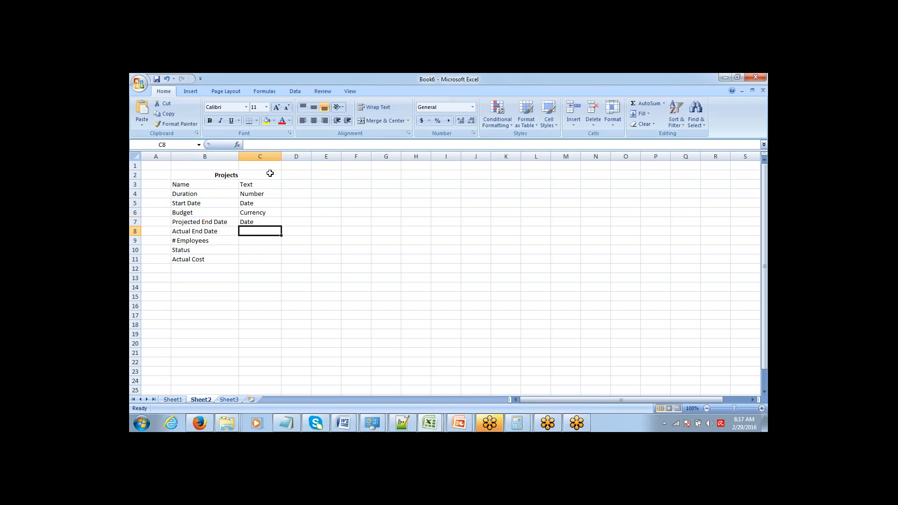
key(shift+Up)
key(ctrl+d)
key(Down)
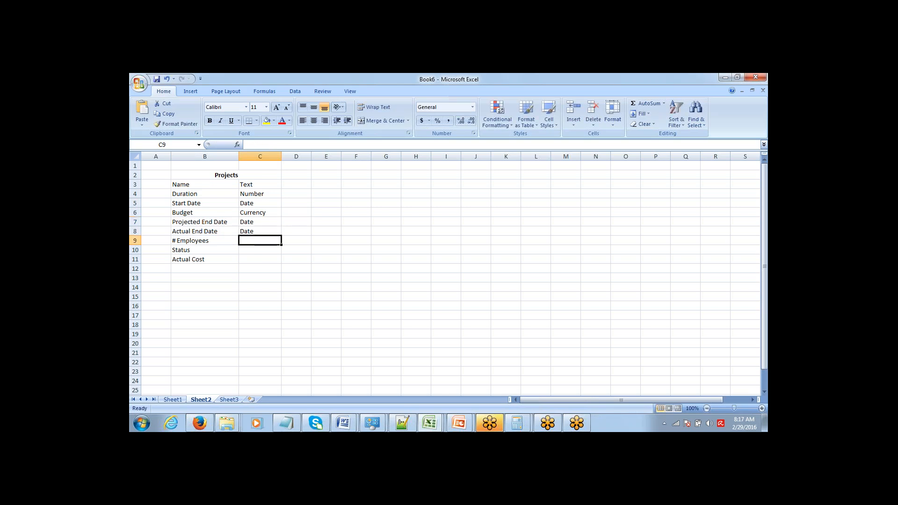
- Enter the data types Number for # Employees in C9 and Picklist for Status in C10
text(Number)
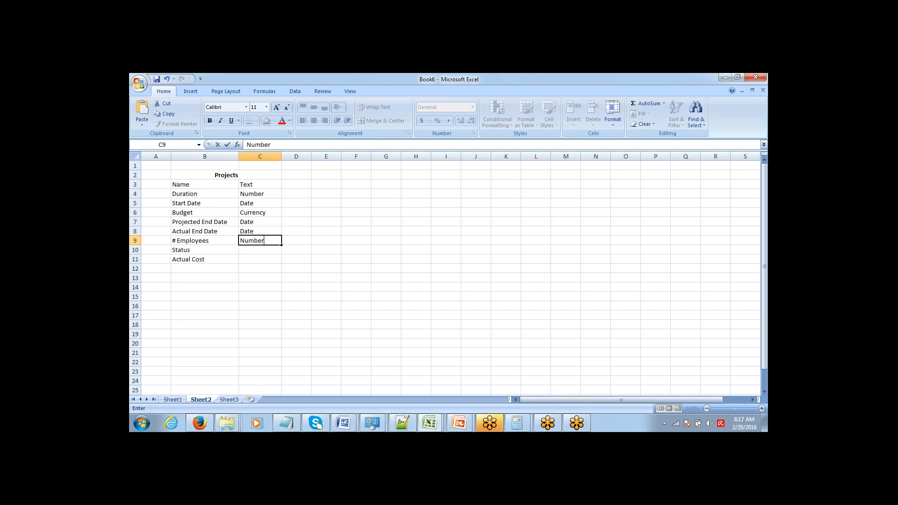
key(Tab)
key(Tab)
key(Return)
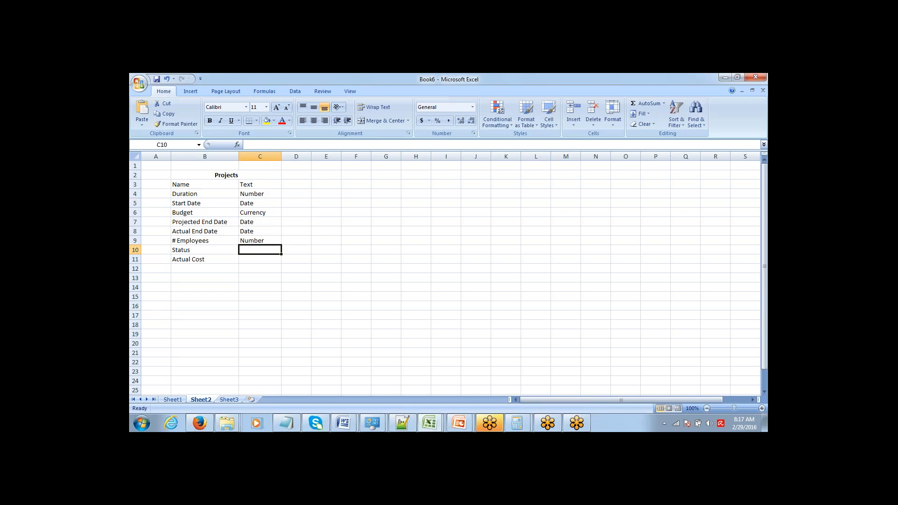
text(Picklis)
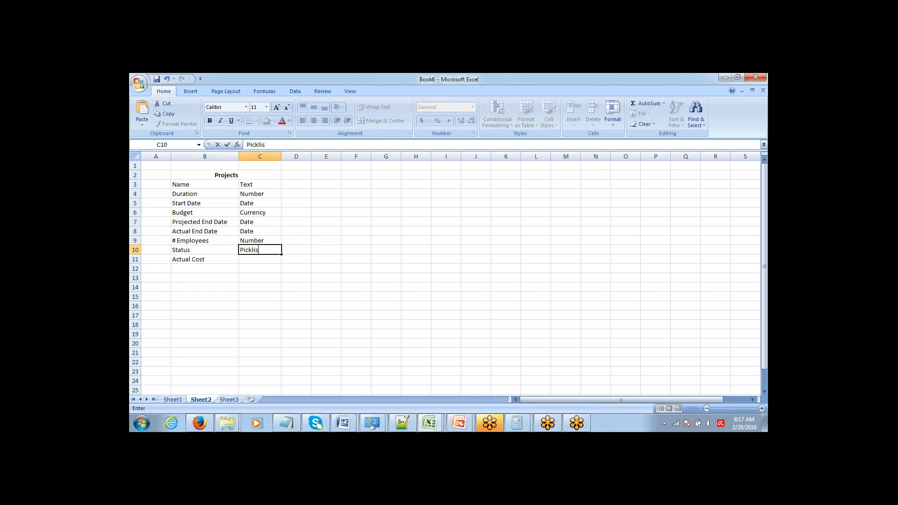
text(t)
key(Tab)
key(Return)
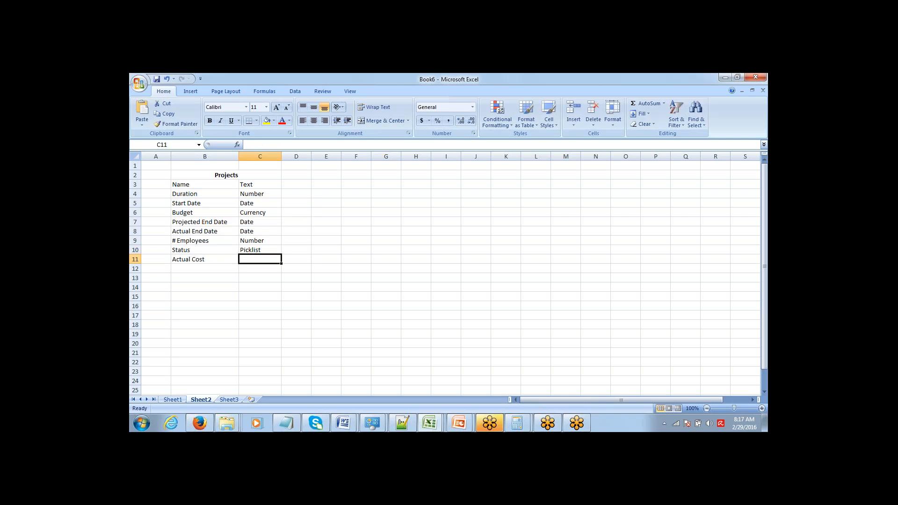
key(Up)
key(F2)
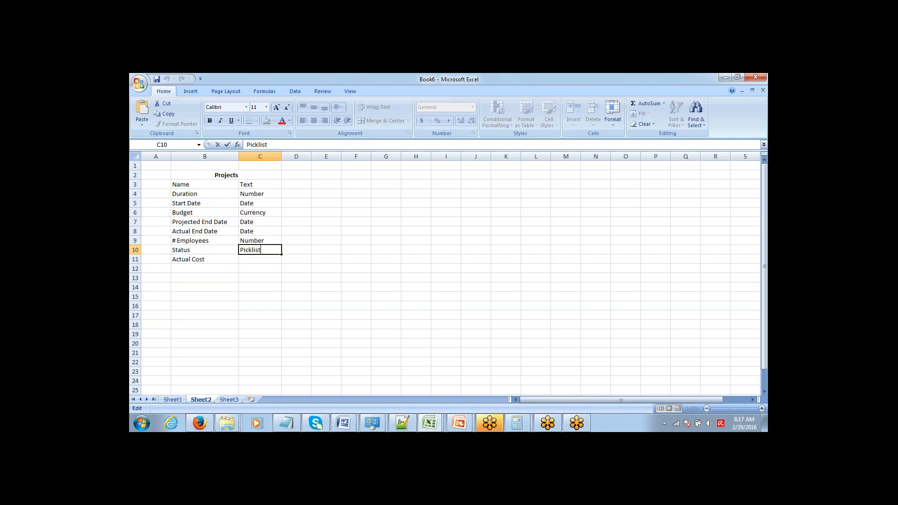
key(Tab)
key(Return)
- Enter the data type Currency for Actual Cost in C11
key(Left)
key(Right)
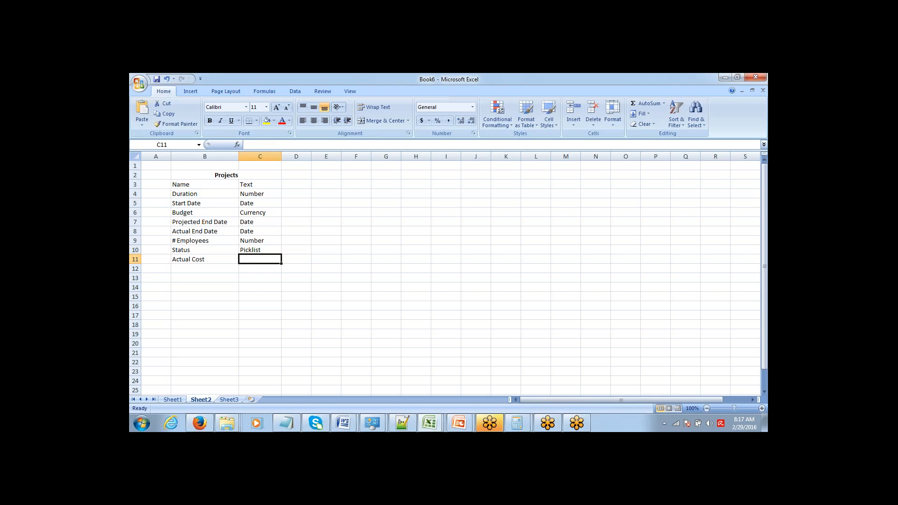
text(Currency)
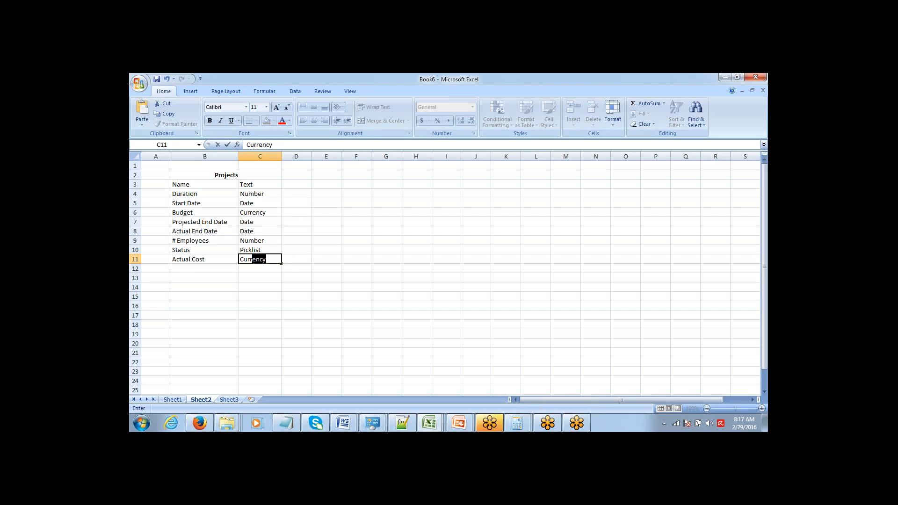
key(Right)
key(Right)
- Select the whole Projects table from the heading in B2 through the last data type in C11
key(Left)
key(Left)
key(Left)
key(ctrl+Up)
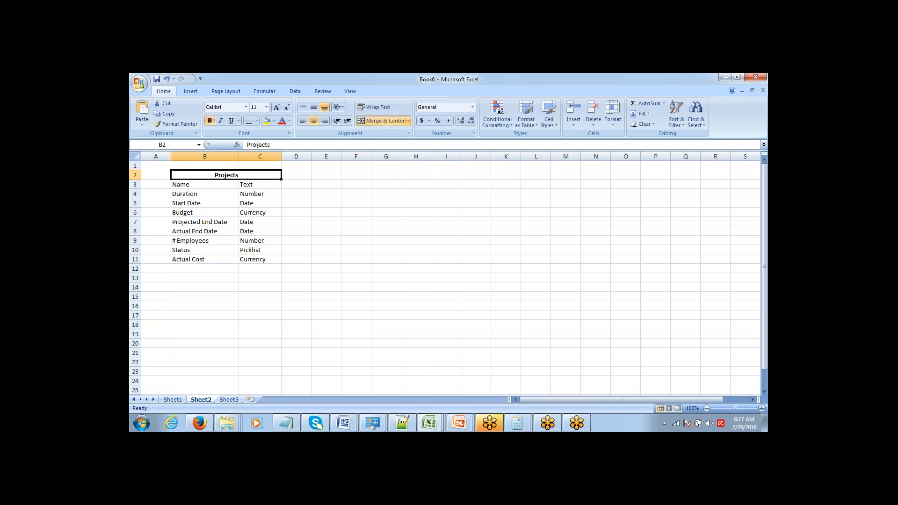
key(ctrl+shift+Down)
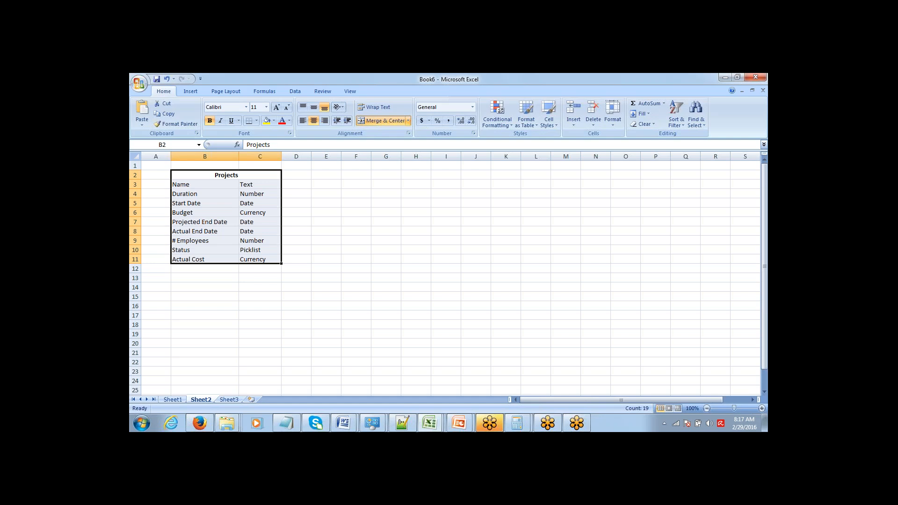
- Review the Projects table by selecting the data types in C3:C11 and the whole table from B2 to C11
key(Up)
key(Down)
key(Down)
key(ctrl+shift+Down)
key(Right)
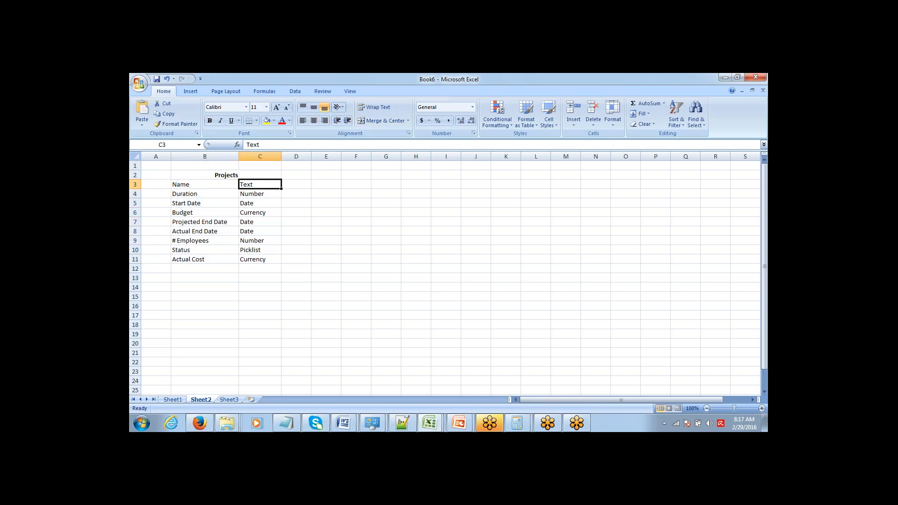
key(ctrl+shift+Down)
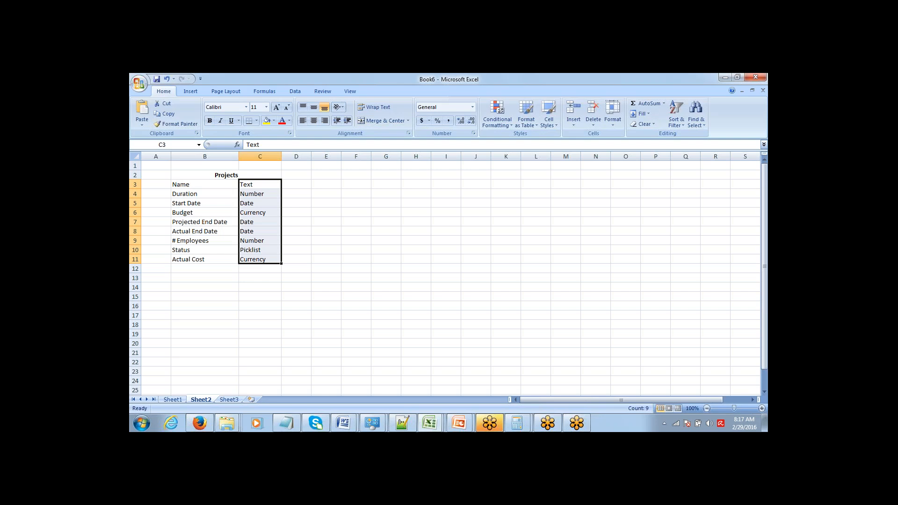
key(Up)
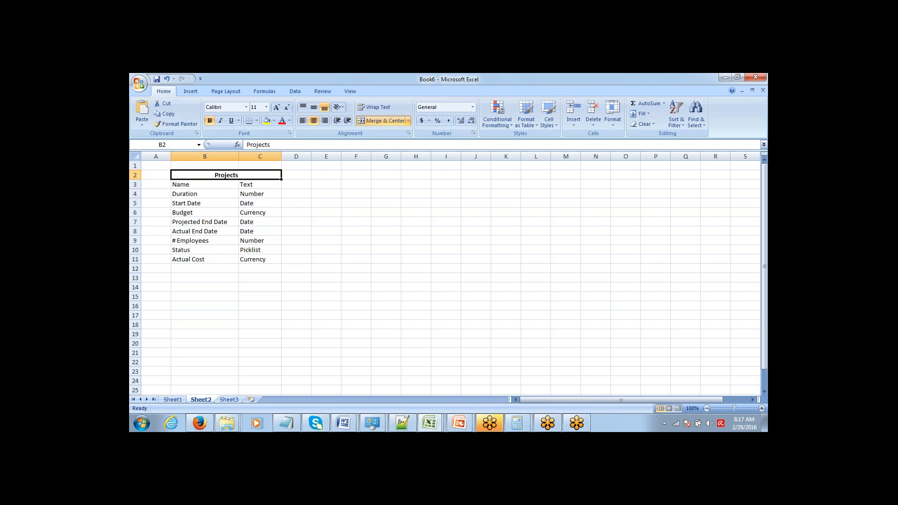
key(ctrl+a)
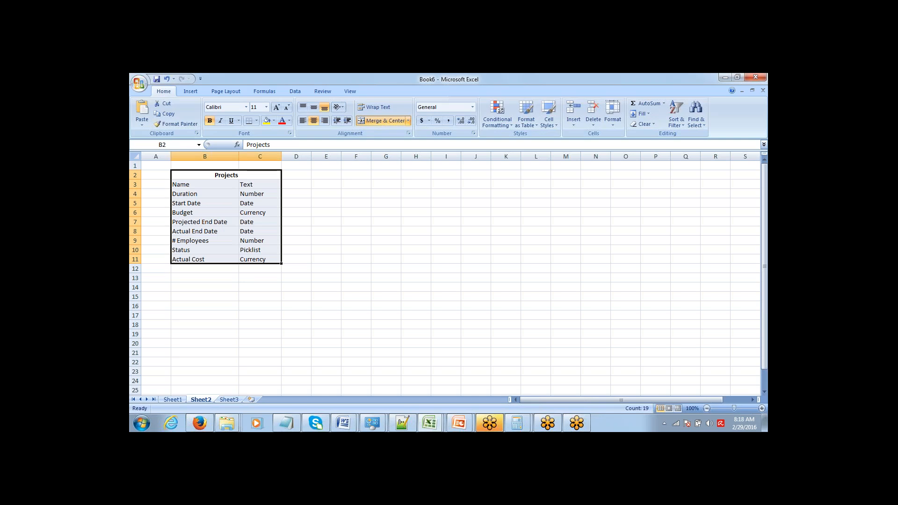
- Merge and center E2:F2 with the bold heading People, and widen columns E and F
key(Right)
key(Right)
key(shift+Right)
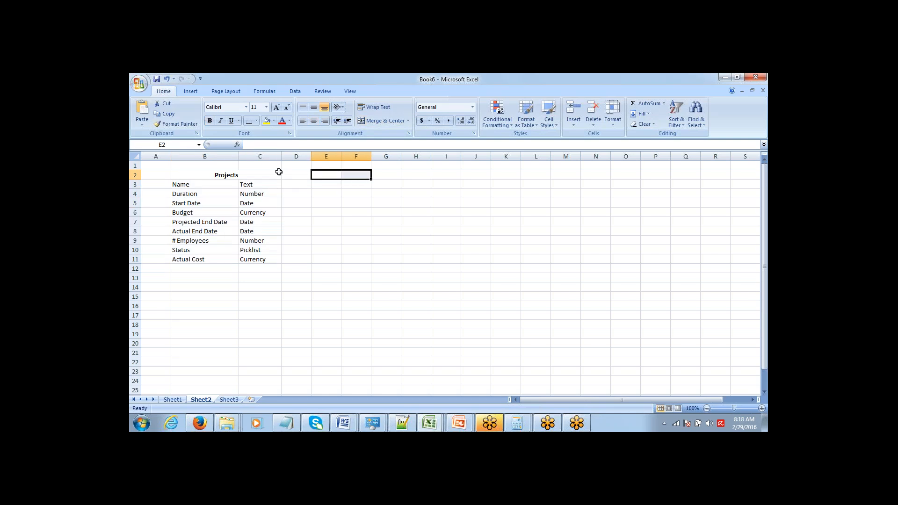
click(381, 121)
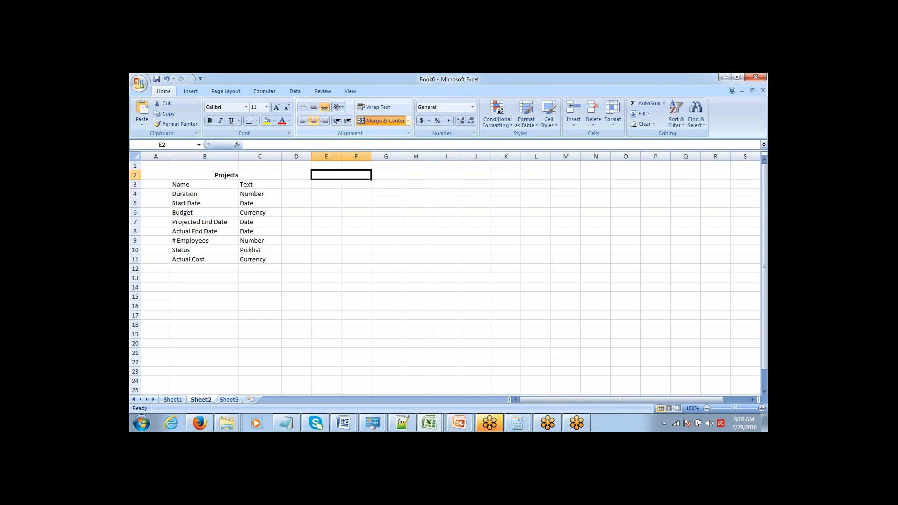
text(Peop)
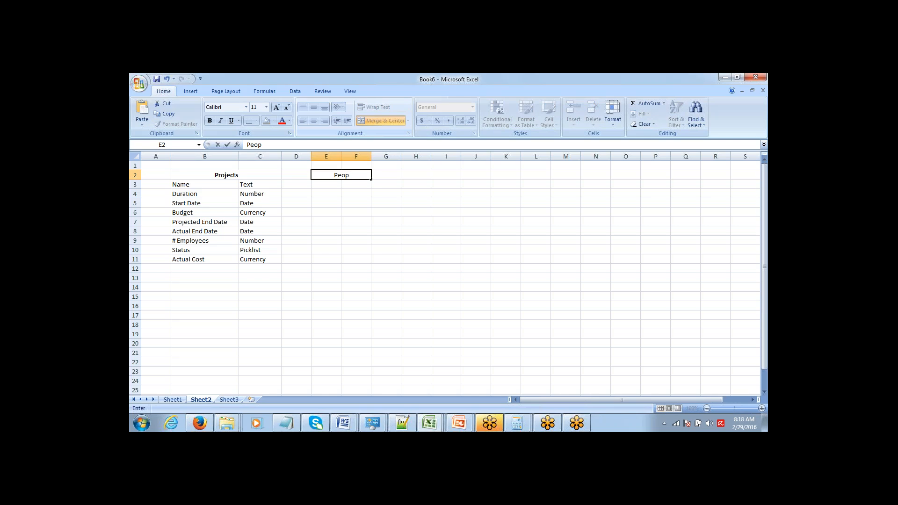
text(le)
key(ctrl+Return)
key(ctrl+b)
key(Return)
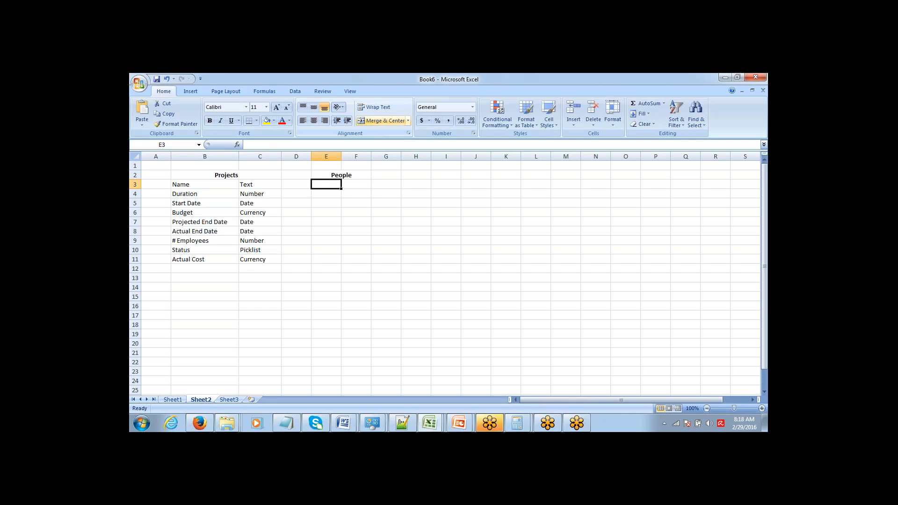
key(Up)
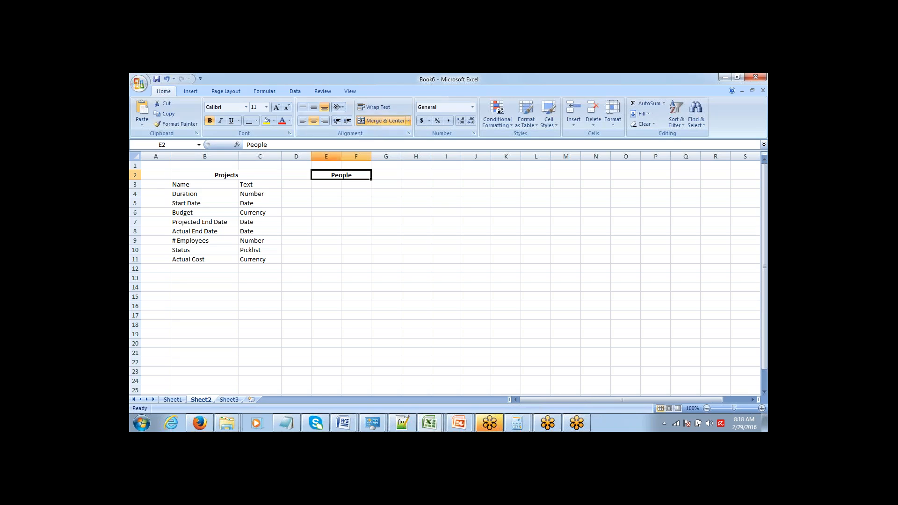
drag(341, 156, 399, 156)
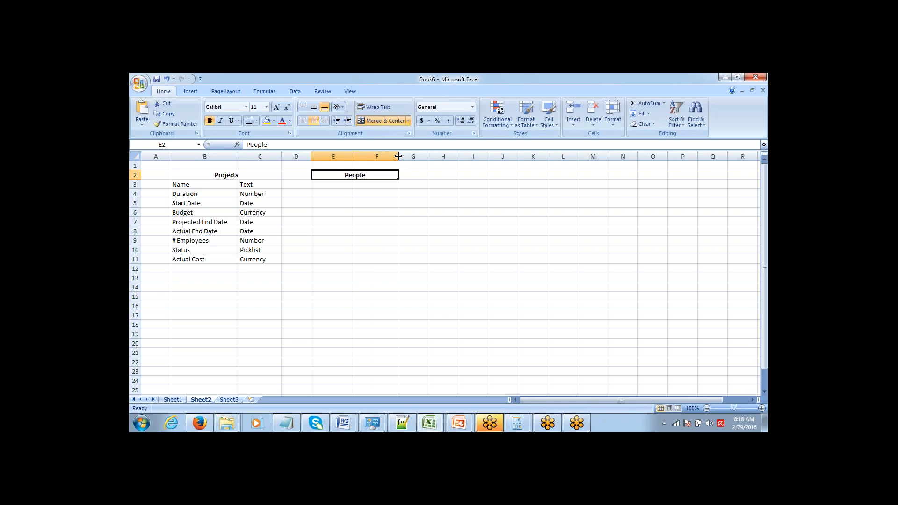
- List the People fields Emp ID in E3 and Designation in E4
key(Return)
text(Emp ID)
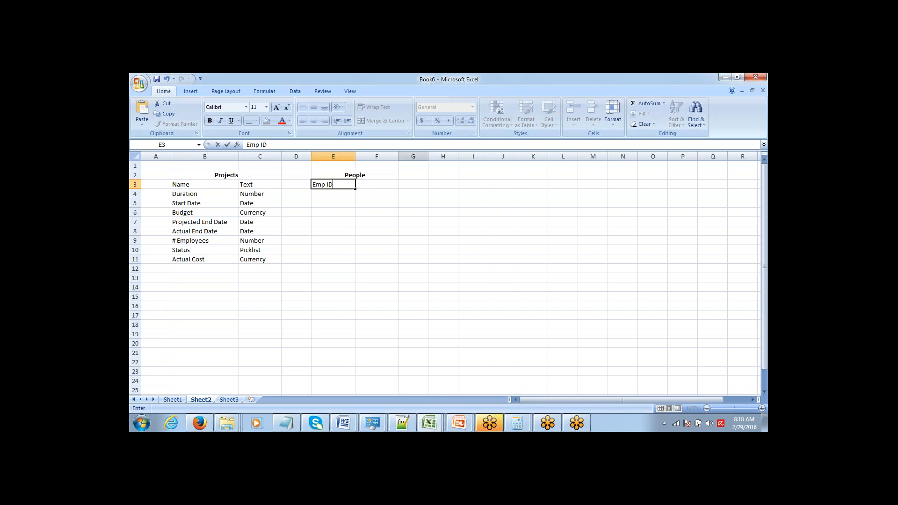
key(Return)
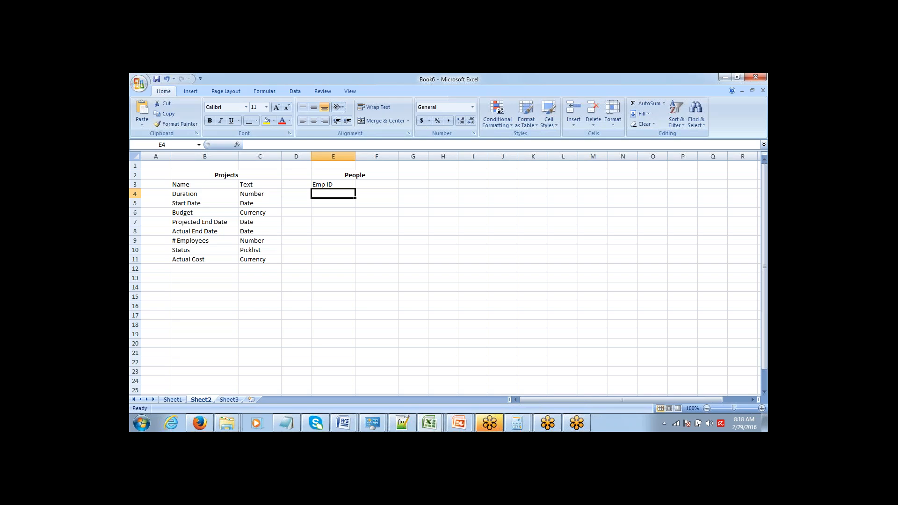
text(Designati)
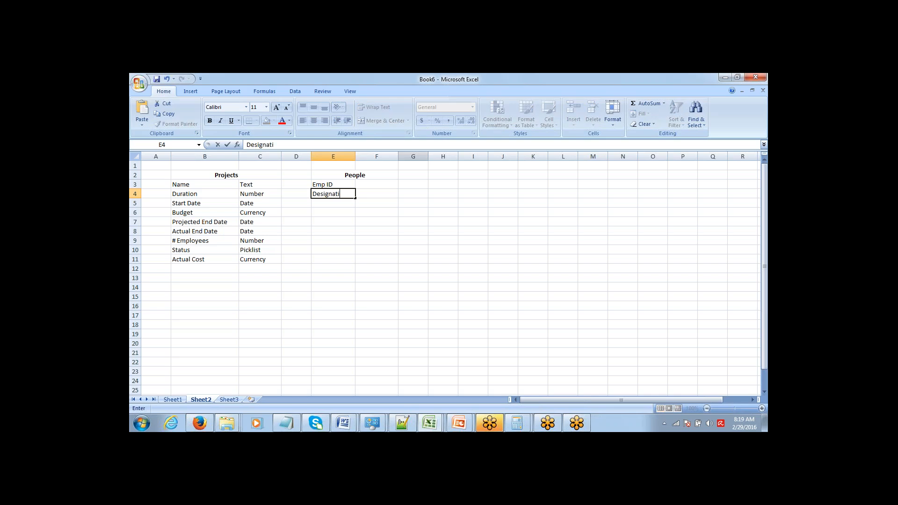
text(on)
key(Return)
- Move the Designation field from E4 down to E6 with cut and paste
key(Up)
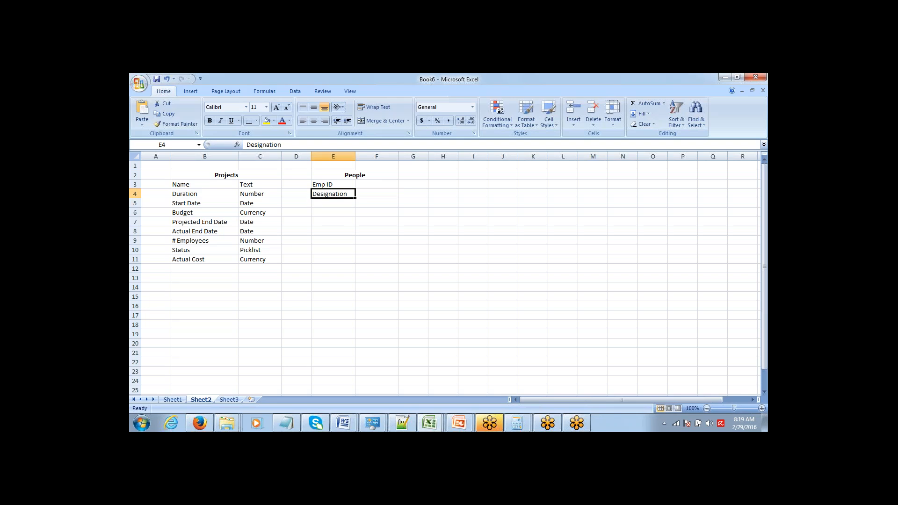
key(ctrl+x)
key(Down)
key(Down)
key(ctrl+v)
- Fill the gap below Emp ID with the fields First Name in E4 and Last Name in E5
key(Up)
key(Up)
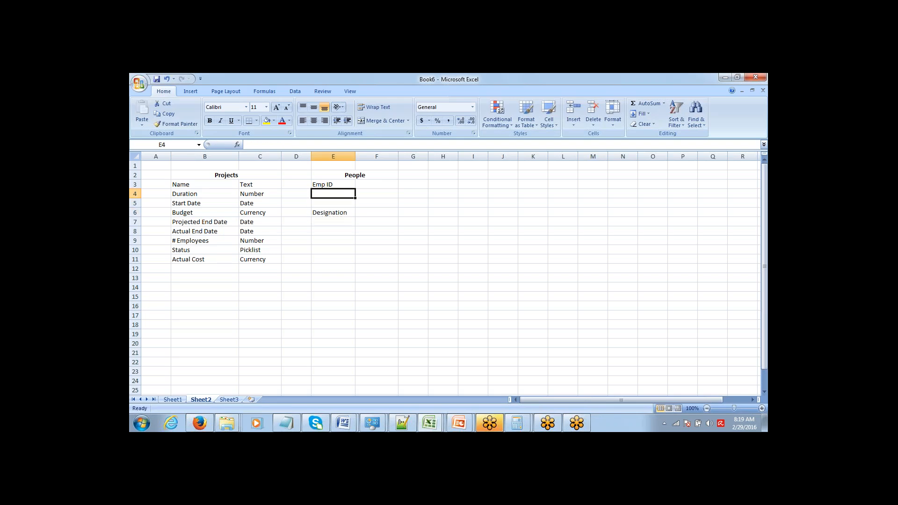
text(First Name)
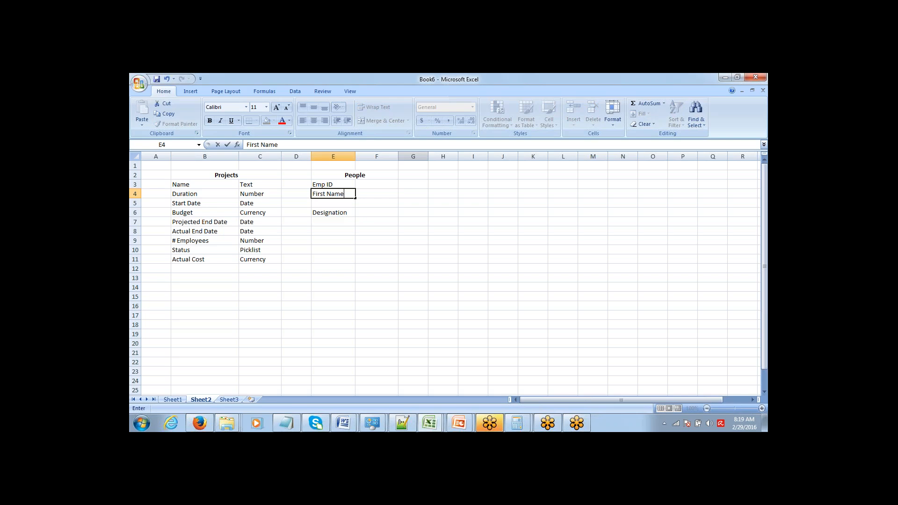
key(Return)
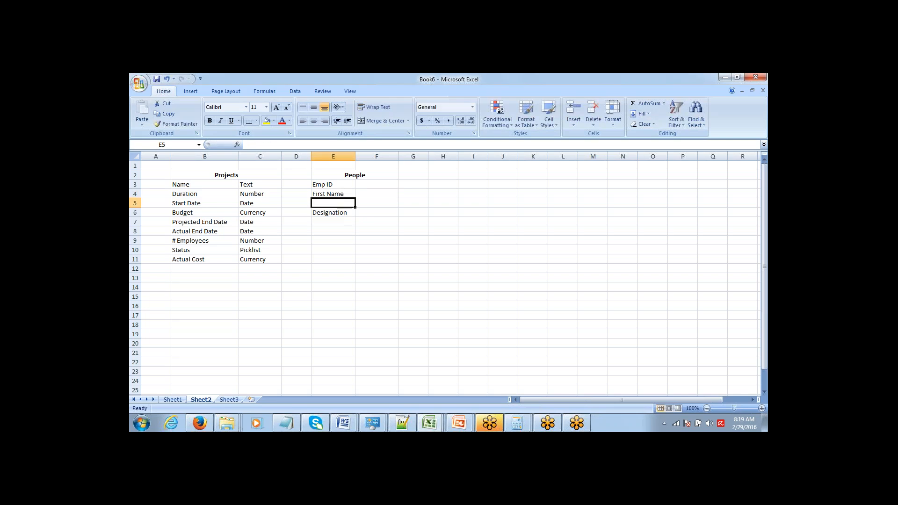
text(Last Name)
key(Return)
- Add the field Role in E7, below Designation in the People table
key(Left)
key(Right)
key(Down)
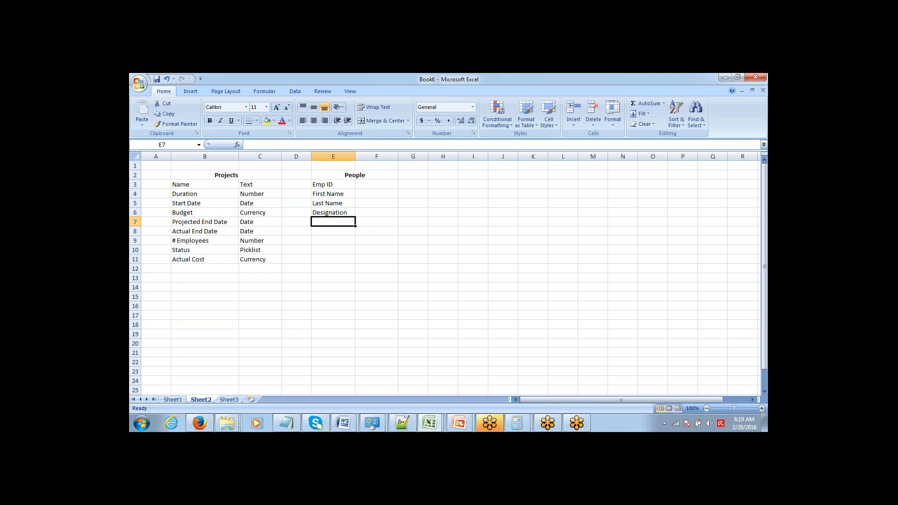
text(Role)
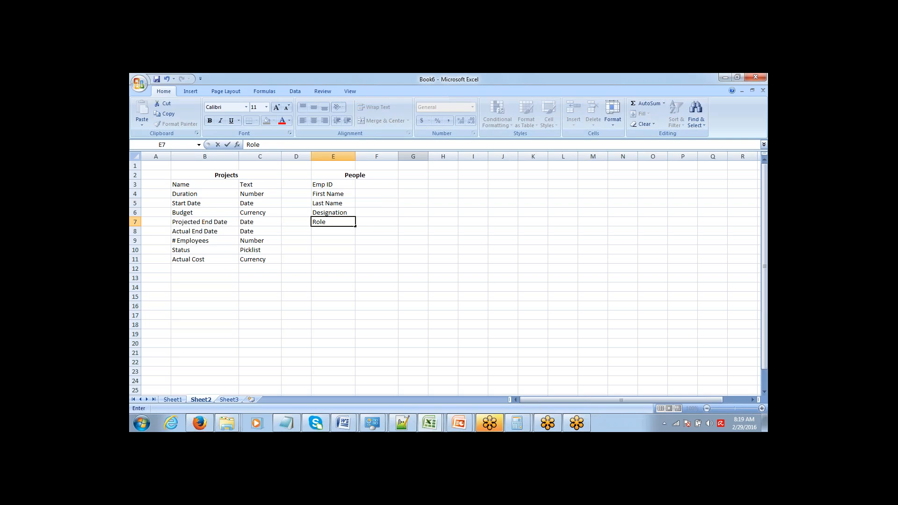
key(Return)
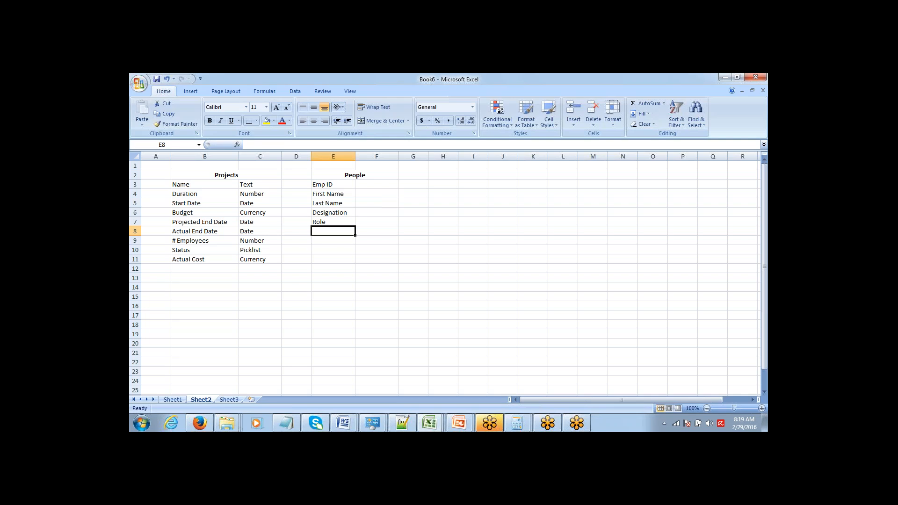
- Add the fields Phone, Salary and Email in E8, E9 and E10 of the People table
text(Phone)
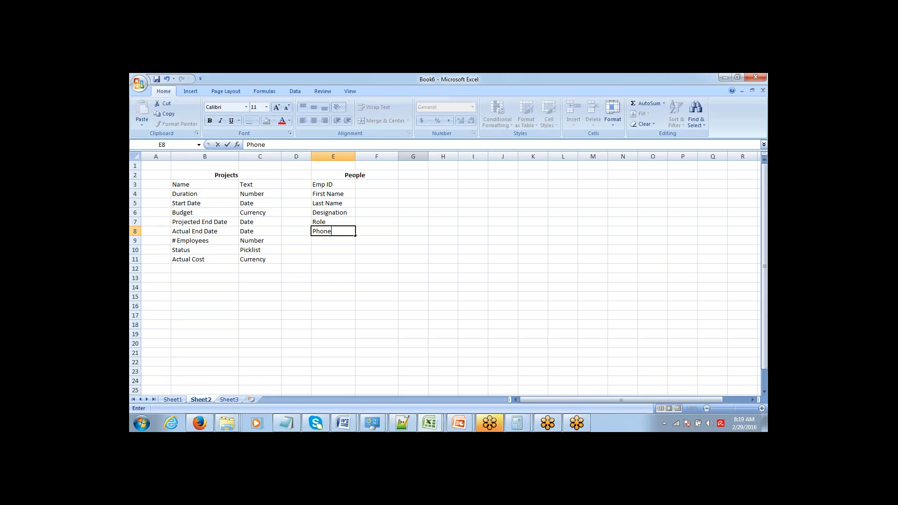
key(Return)
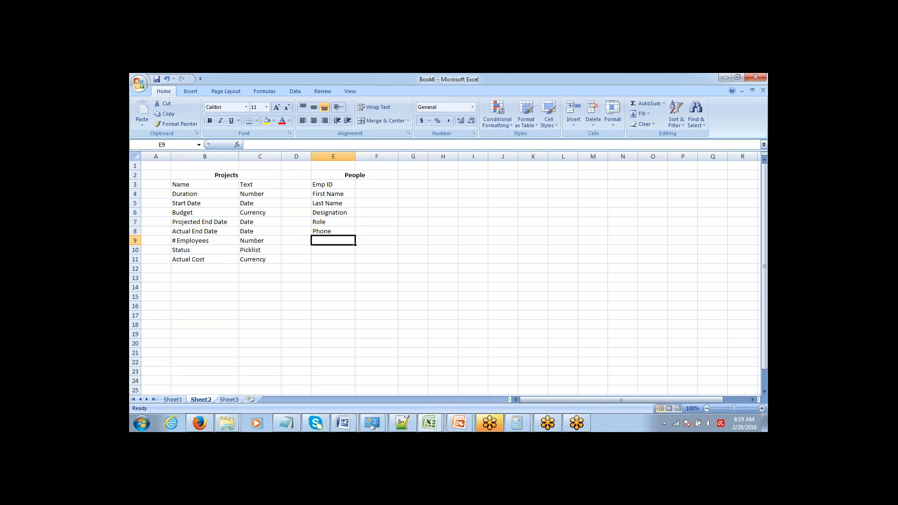
text(Salary)
key(Return)
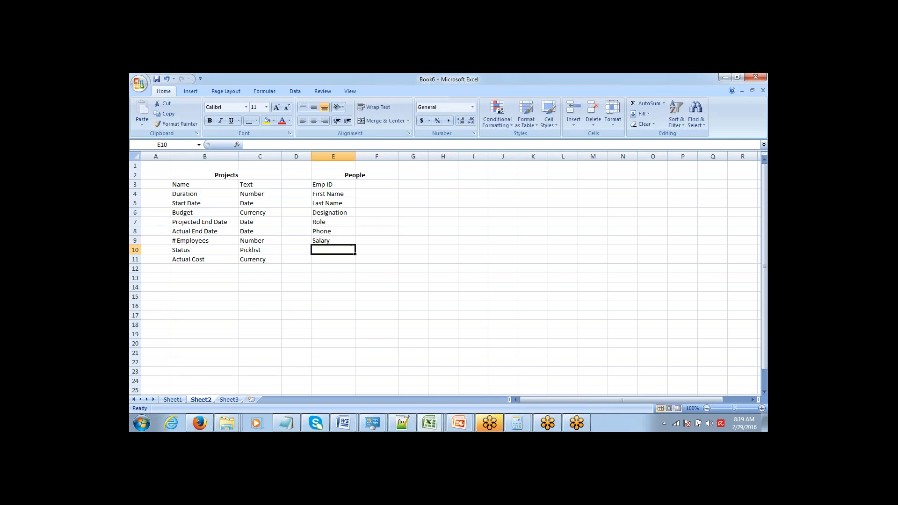
key(Up)
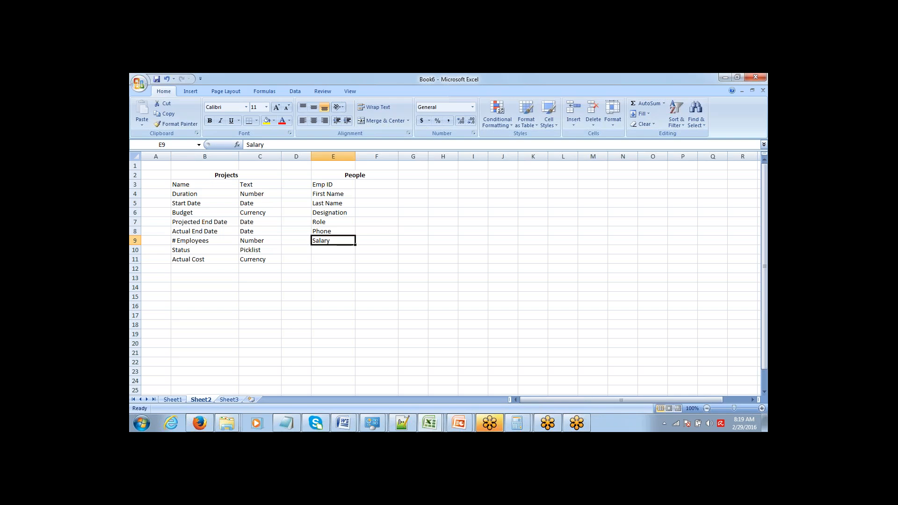
key(Return)
text(Email)
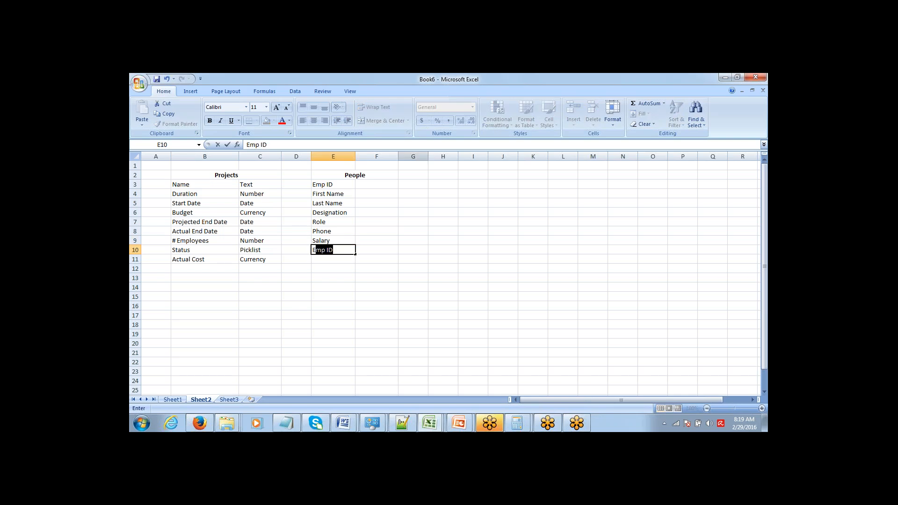
key(Tab)
- Look through the People table's fields from the heading in E2 down to Email in E10
key(Left)
key(Up)
key(Up)
key(Up)
key(Up)
key(Up)
key(Up)
key(Up)
key(Up)
key(Up)
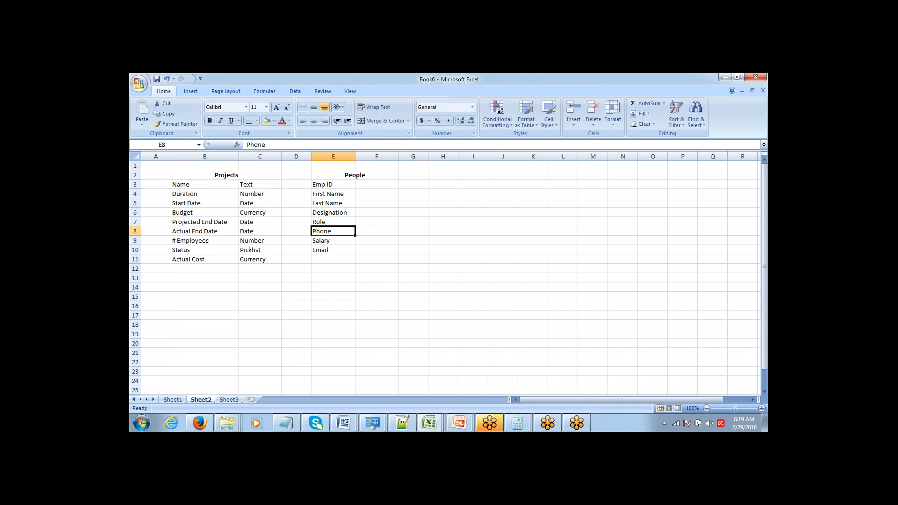
key(Down)
key(Down)
key(Down)
key(Down)
key(Down)
key(Down)
key(Down)
key(Down)
key(Down)
key(Down)
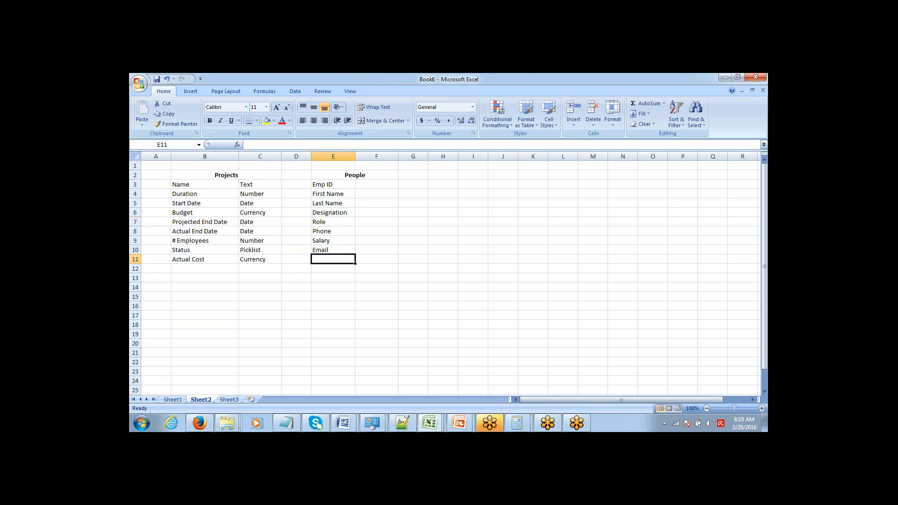
key(Up)
key(Up)
key(Up)
key(Up)
key(Up)
key(Up)
key(Up)
key(Up)
key(Up)
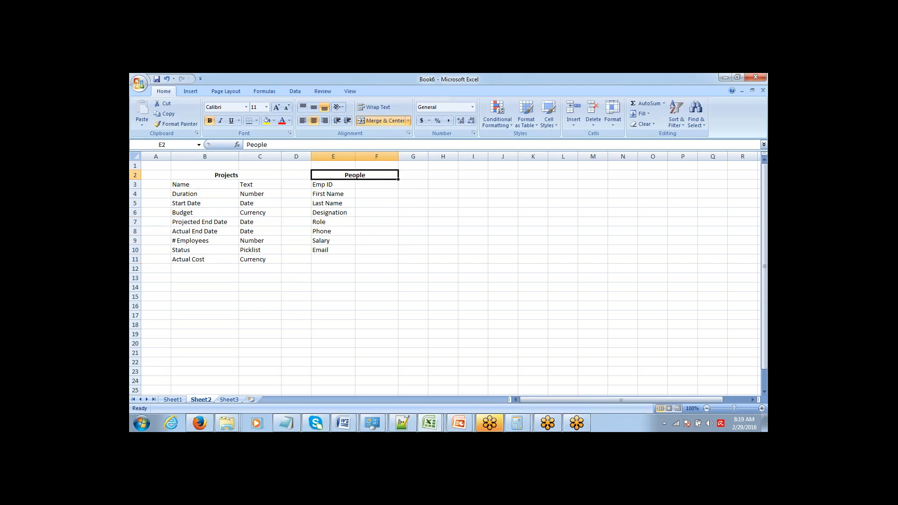
key(Down)
key(Down)
key(Down)
key(Down)
key(Down)
key(Down)
key(Down)
key(Down)
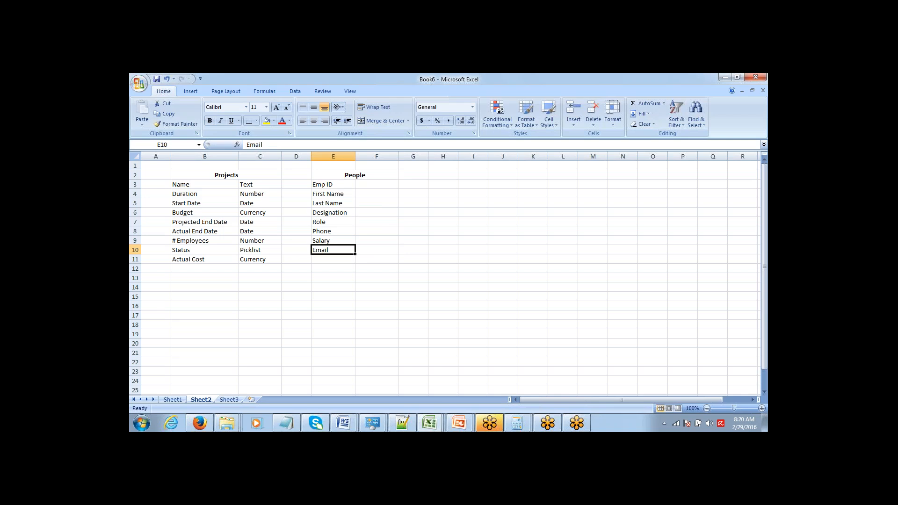
- Add the field Skillsets in E11 as the last entry of the People table
key(Down)
text(Skill)
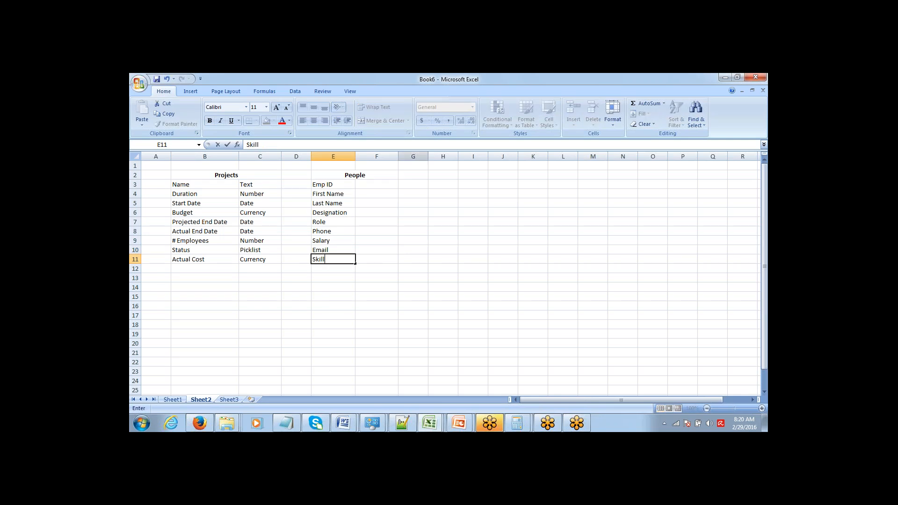
text(sets)
key(Return)
- Review the Projects and People tables cell by cell and select the People field names in E3:E11
click(360, 175)
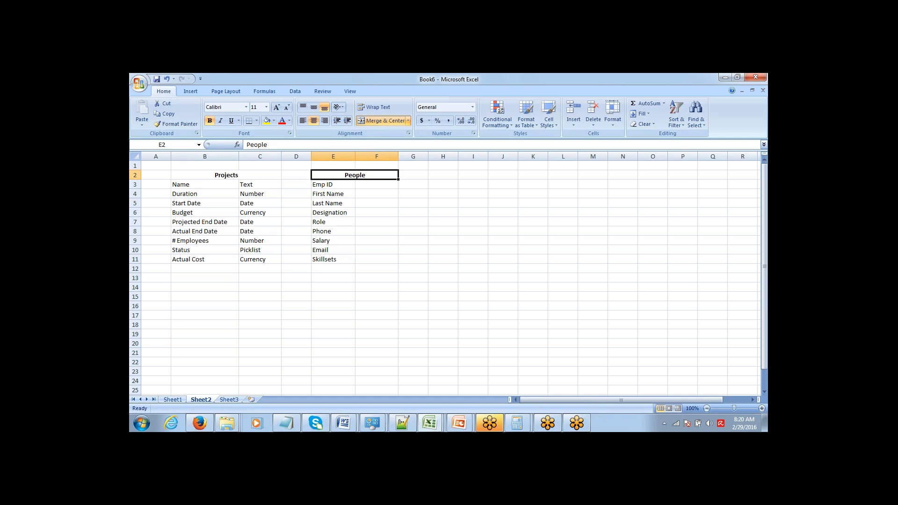
key(Down)
key(Left)
key(Right)
key(Up)
key(ctrl+shift+Down)
key(Down)
key(Up)
key(Down)
key(Right)
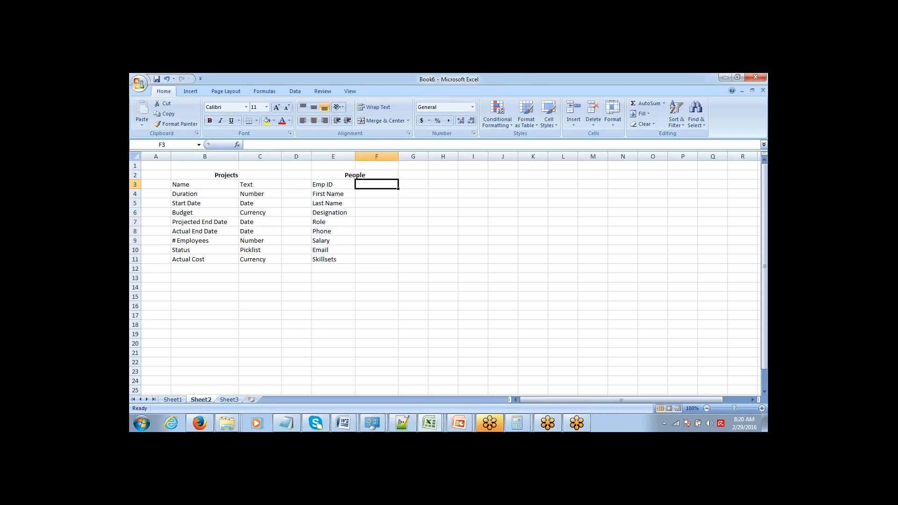
key(Down)
key(Left)
key(Left)
key(Right)
key(Up)
key(Up)
key(Down)
key(Right)
key(Left)
key(Left)
key(Left)
key(Left)
key(Left)
key(Right)
key(Right)
key(Right)
key(Right)
key(Right)
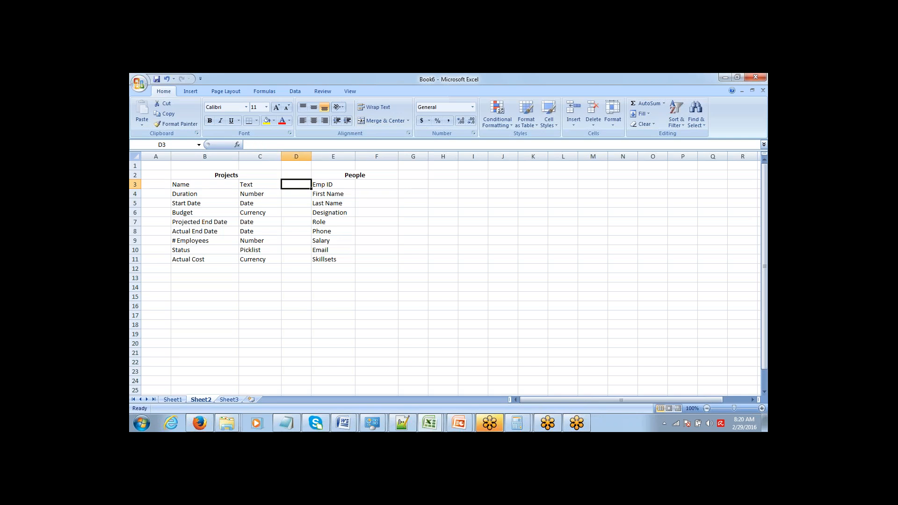
key(Down)
key(Left)
key(Up)
key(ctrl+shift+Down)
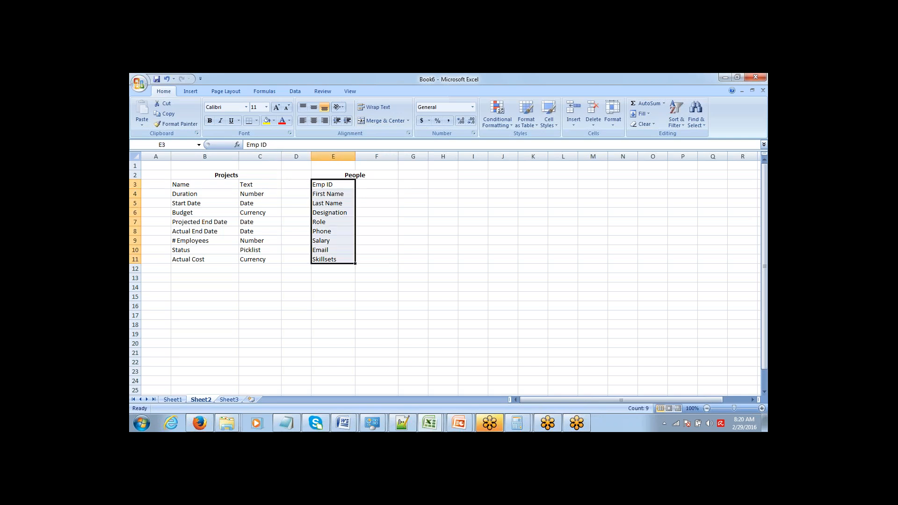
- Enter Number in F3 as the data type of the People table's Emp ID field
key(Up)
key(Right)
key(Down)
key(Left)
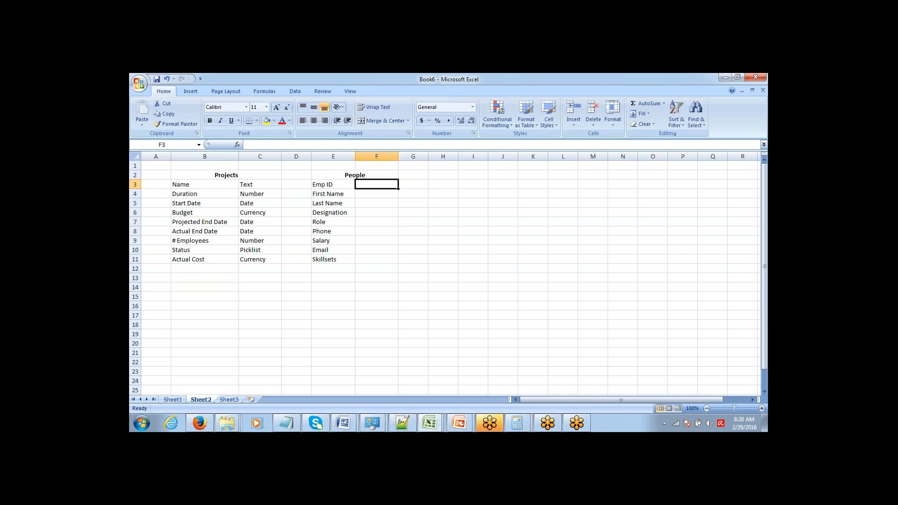
text(Number)
key(Return)
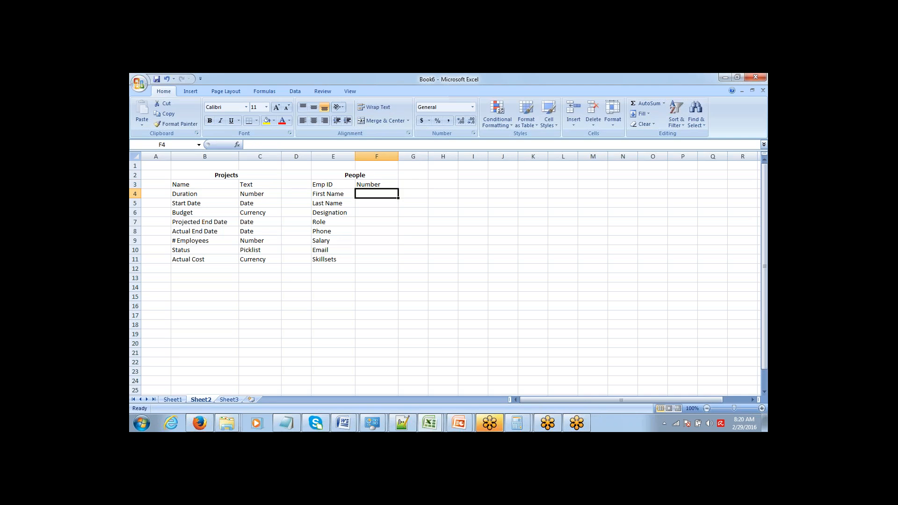
- Enter Text as the data type of First Name in F4 and fill it down to Last Name in F5
text(Text)
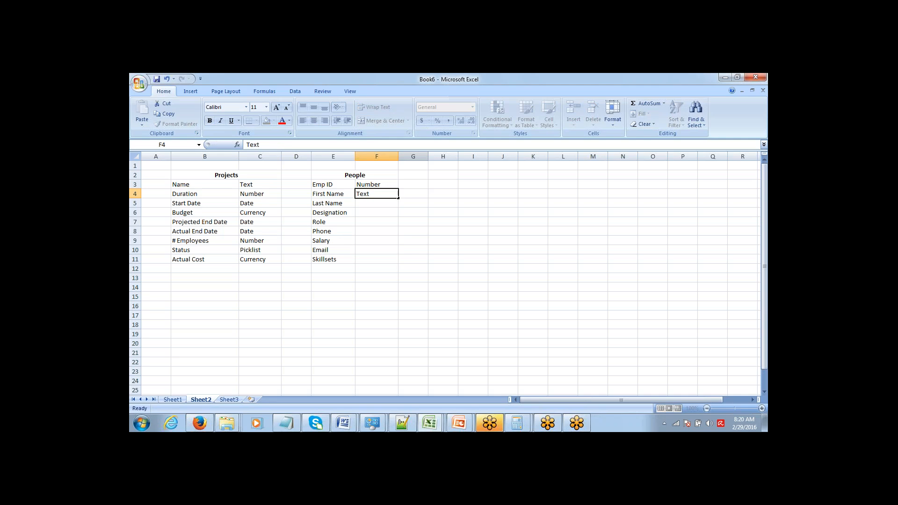
key(ctrl+Return)
key(Return)
key(shift+Up)
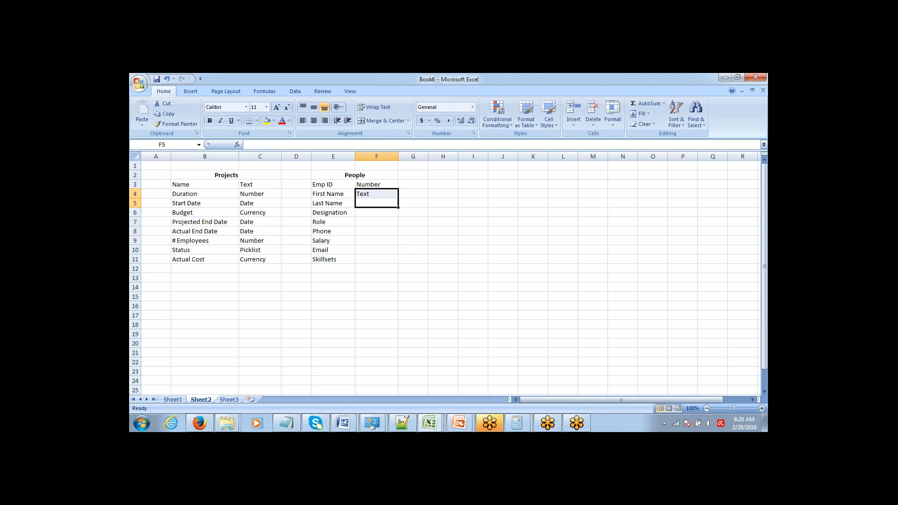
key(ctrl+d)
key(Down)
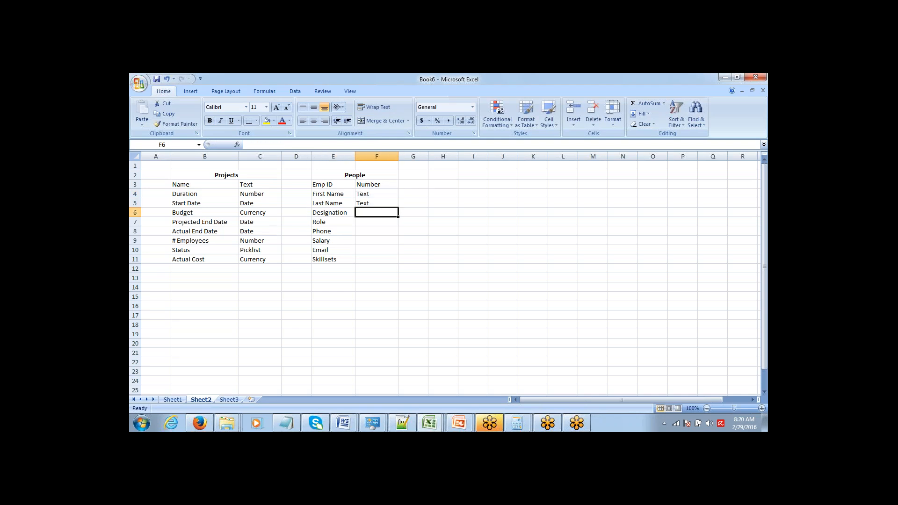
- Enter Picklist in F6 as the data type of the Designation field
key(Left)
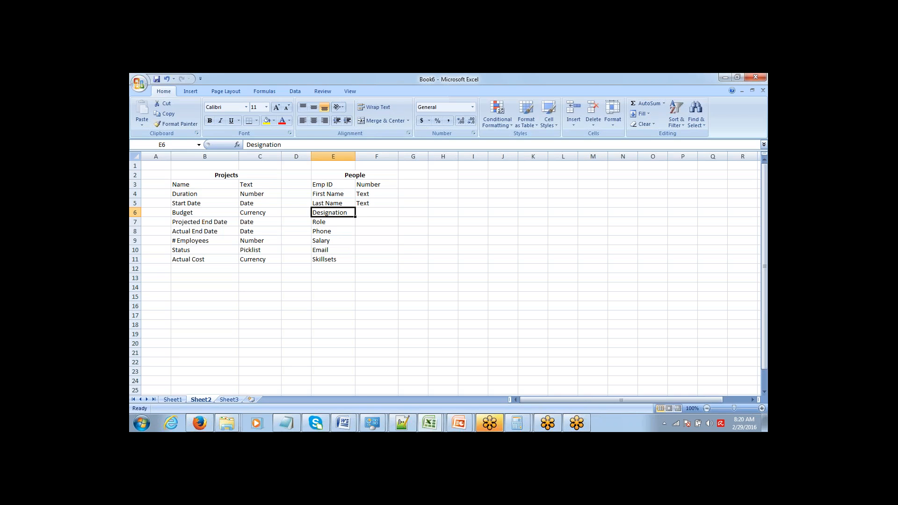
key(Right)
text(Pick)
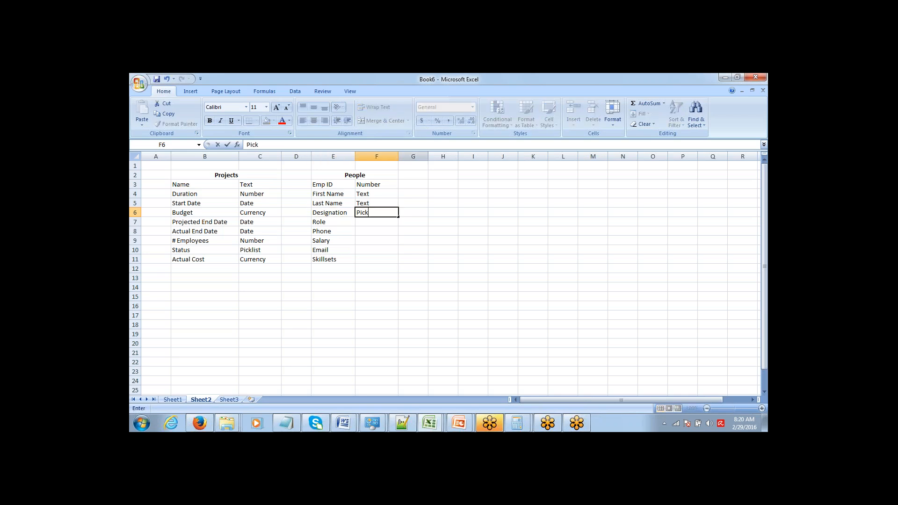
text(list)
key(Right)
key(Left)
key(Left)
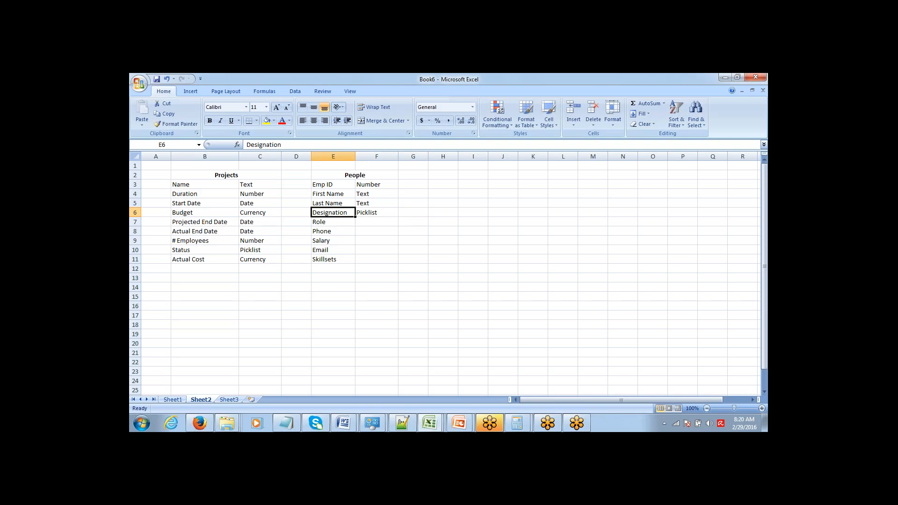
- Fill the Designation data type down into F7 for the Role field
key(Down)
key(Right)
key(shift+Up)
key(ctrl+d)
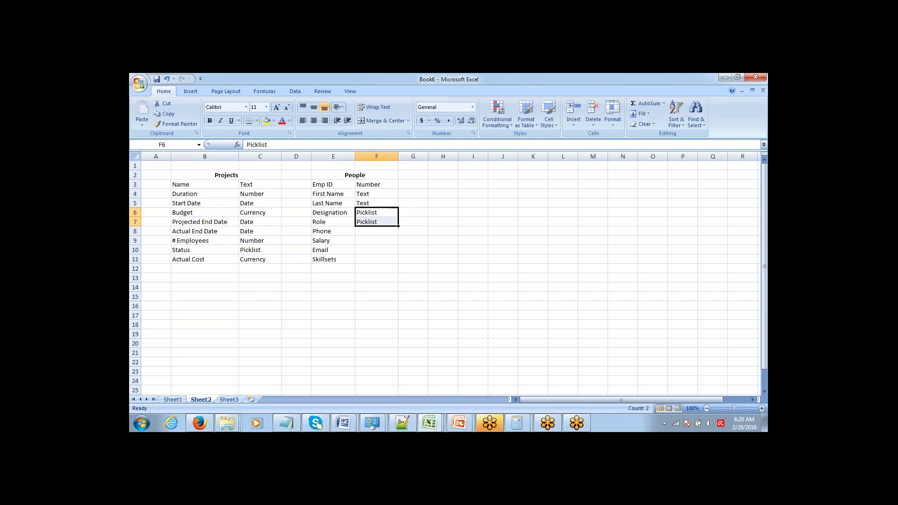
key(Down)
key(Up)
key(Down)
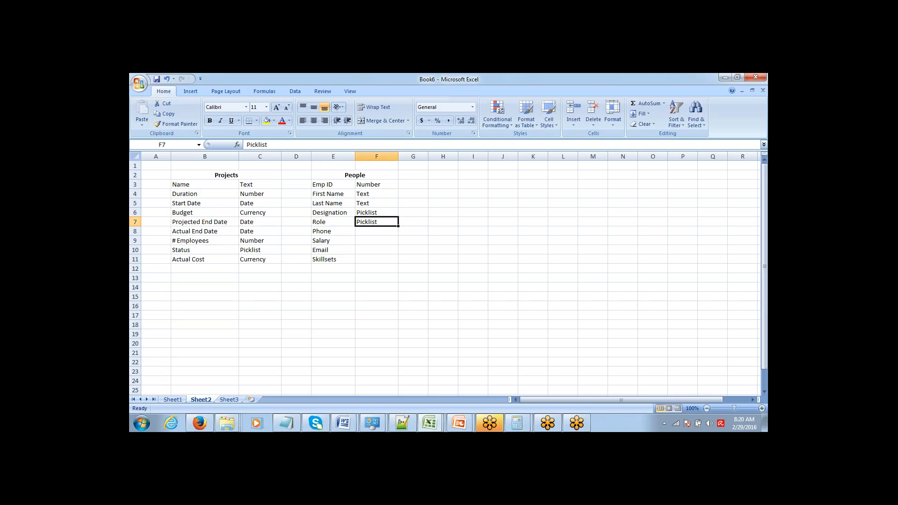
- Enter Phone in F8 as the data type of the People table's Phone field
key(Down)
key(Left)
key(Down)
key(Up)
key(Right)
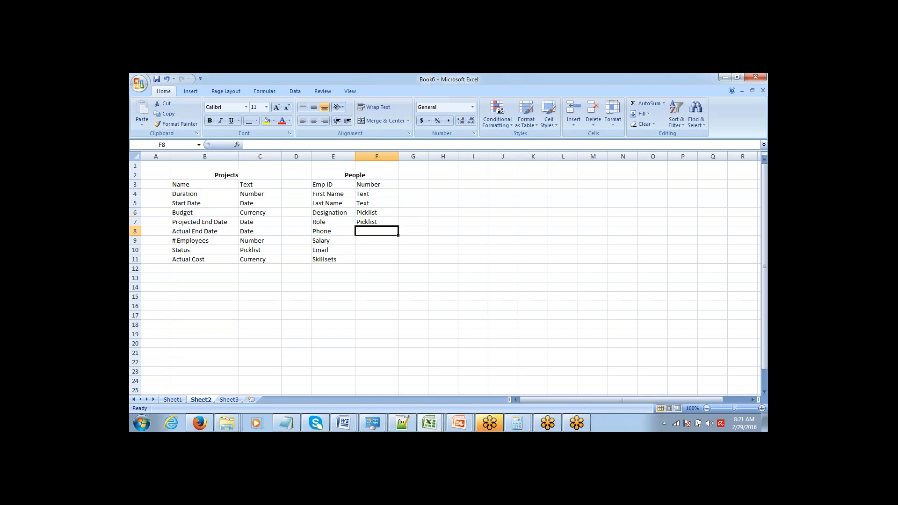
text(Phone)
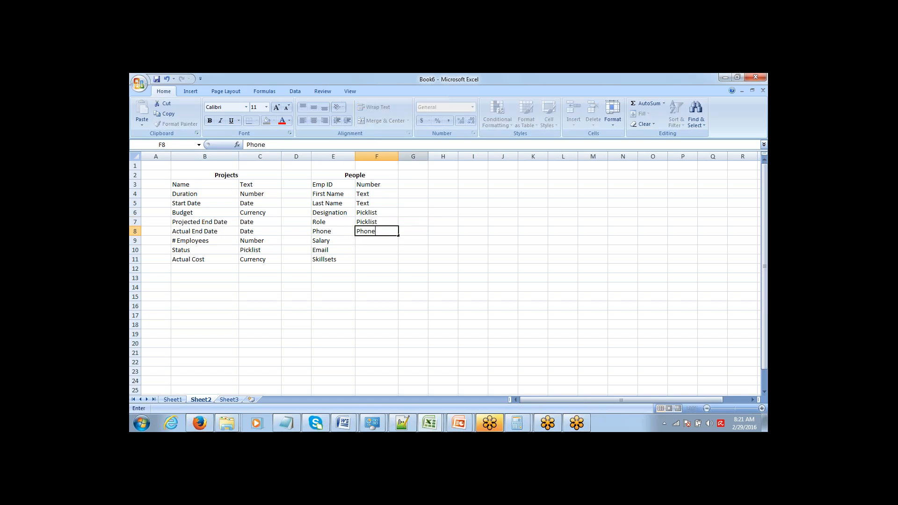
key(Return)
- Enter the data types Currency for Salary in F9 and Email for the Email field in F10
key(Left)
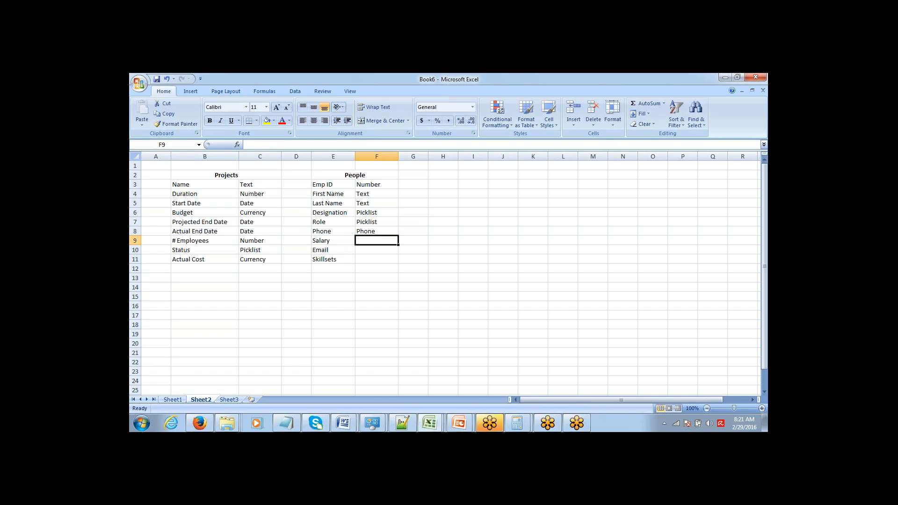
text(Currency)
key(Return)
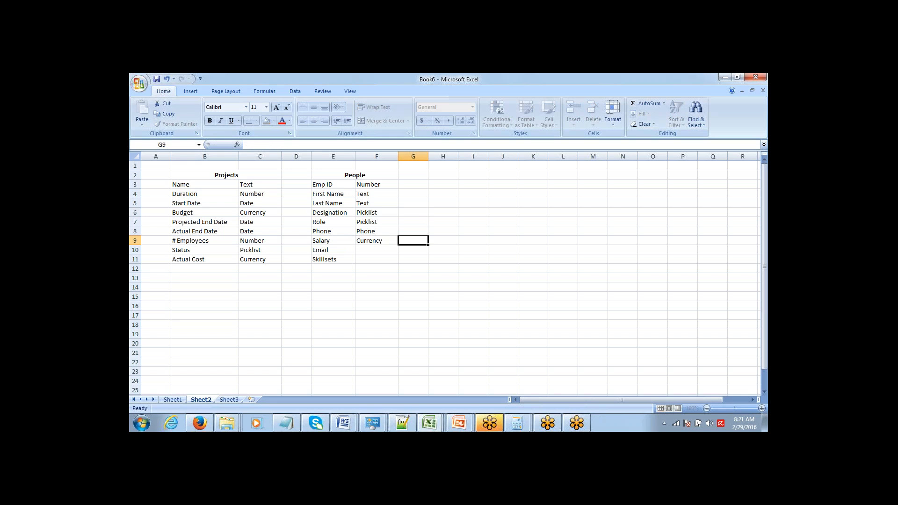
text(Email)
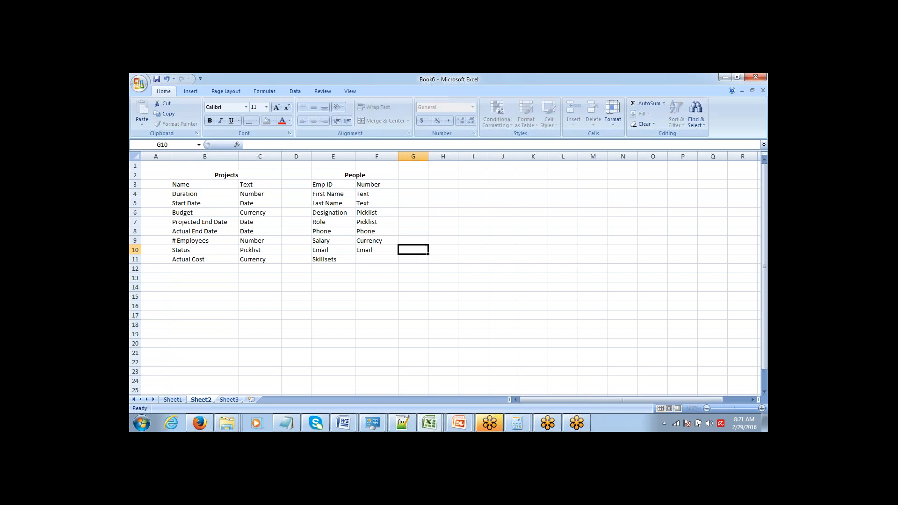
key(Return)
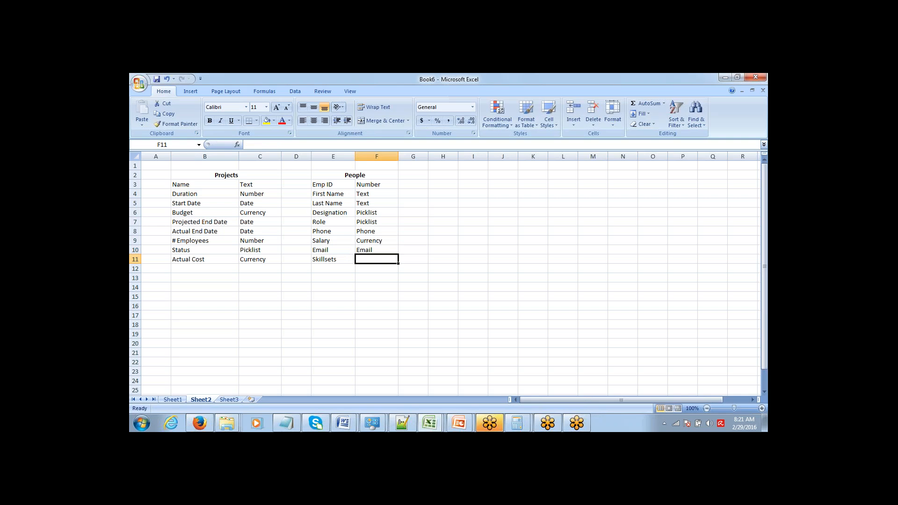
- Enter Multi-Picklist in F11 as the data type of the Skillsets field
text(Multi)
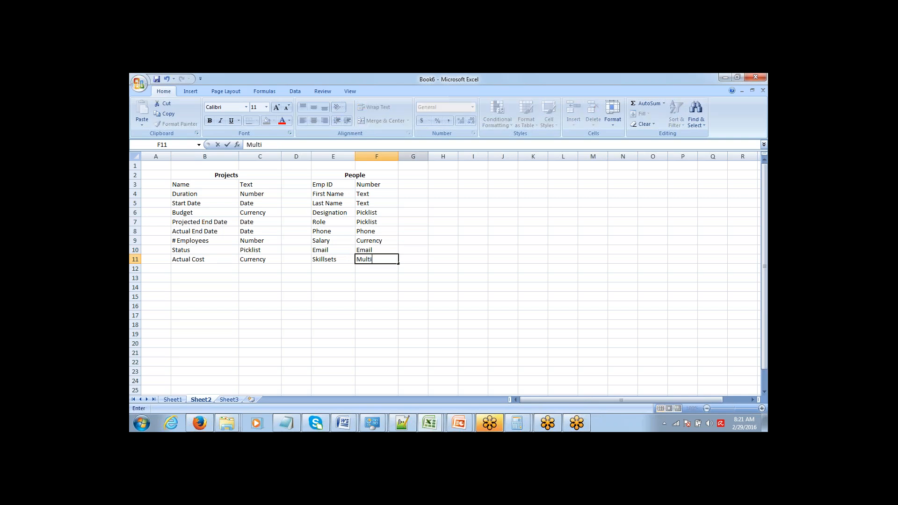
text(-Picklist)
key(Tab)
key(Left)
key(Up)
key(Down)
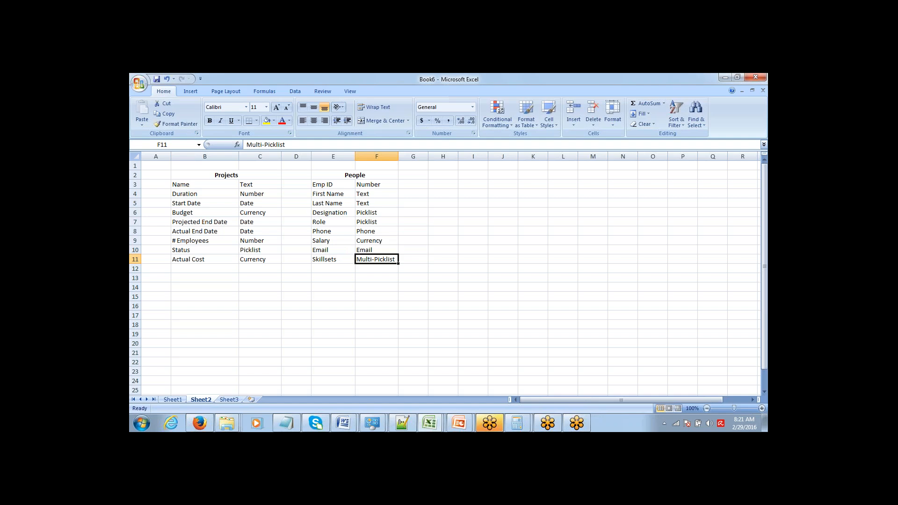
- Compare the Skillsets field's data type with the picklist types of Designation and Role in the People table
key(Up)
key(Up)
key(Up)
key(Up)
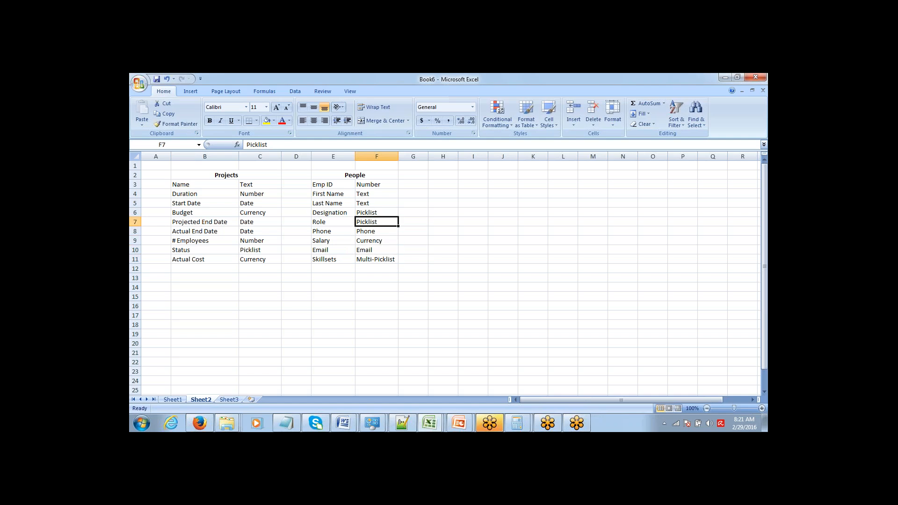
key(Down)
key(Down)
key(Down)
key(Down)
key(Left)
key(Left)
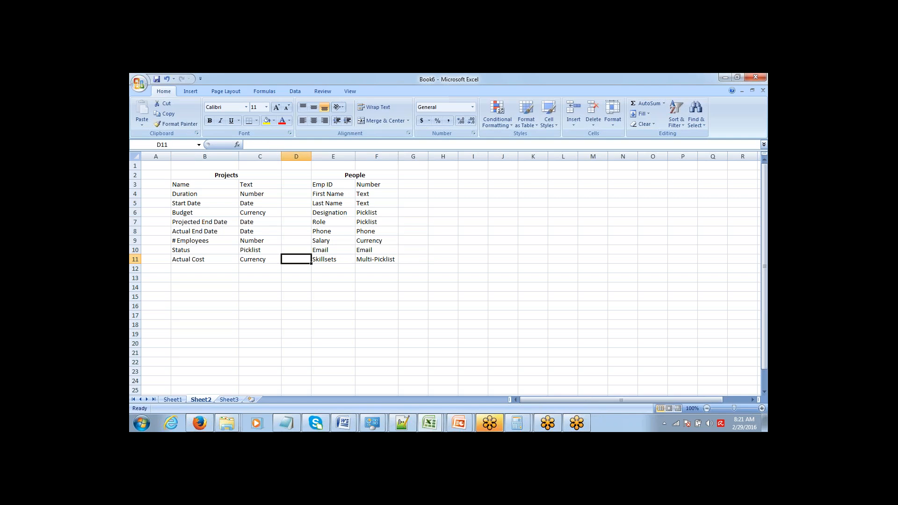
key(Right)
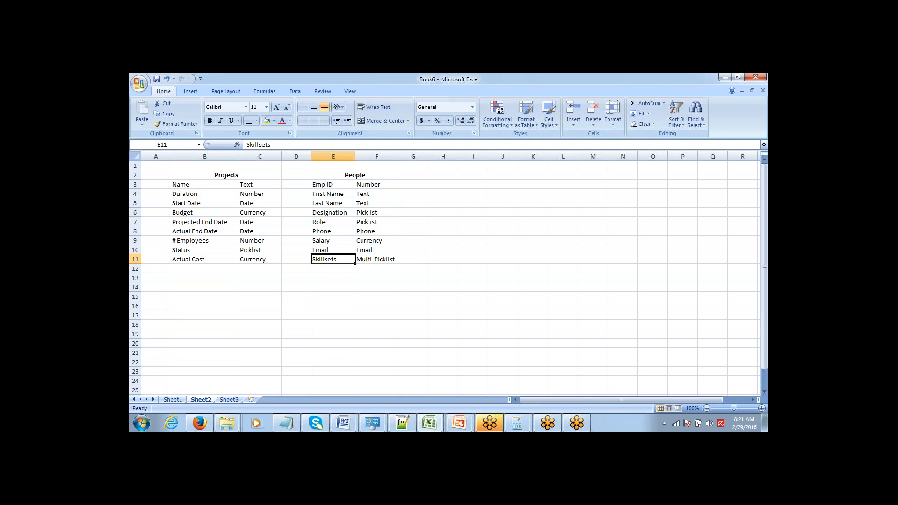
key(Right)
key(Left)
key(Right)
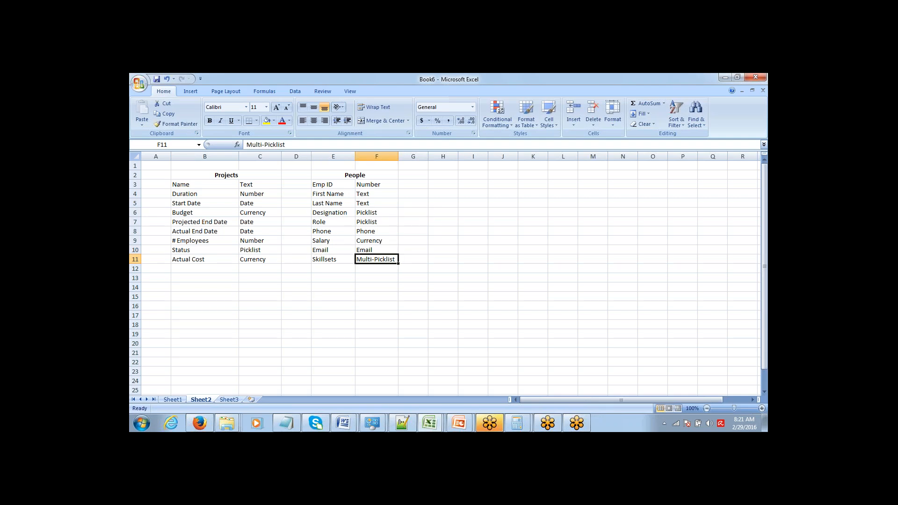
key(Up)
key(Up)
key(Up)
key(Up)
key(Up)
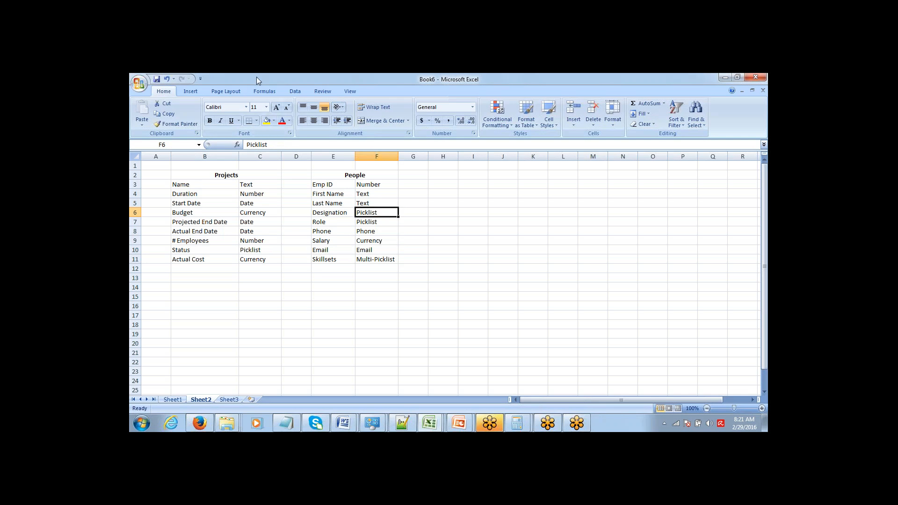
- Highlight the whole People table in E2:F11 to look over its fields and data types
drag(329, 174, 342, 262)
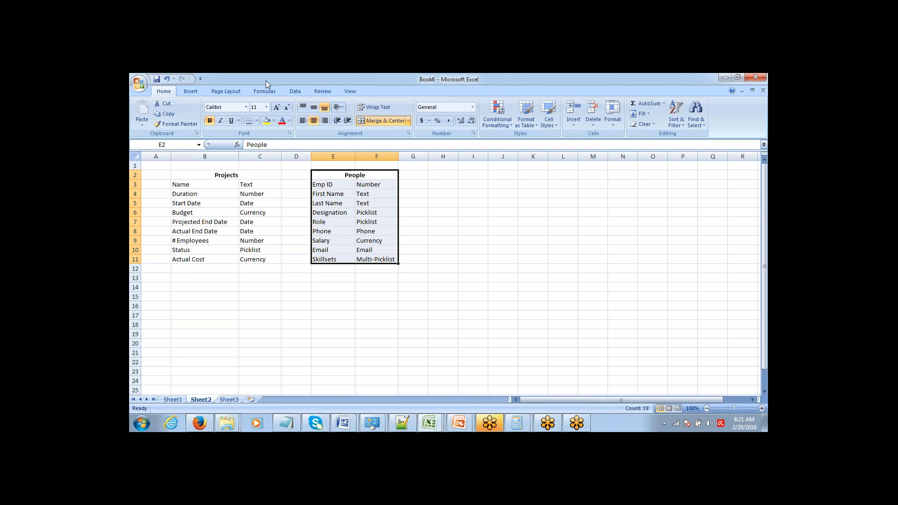
click(195, 93)
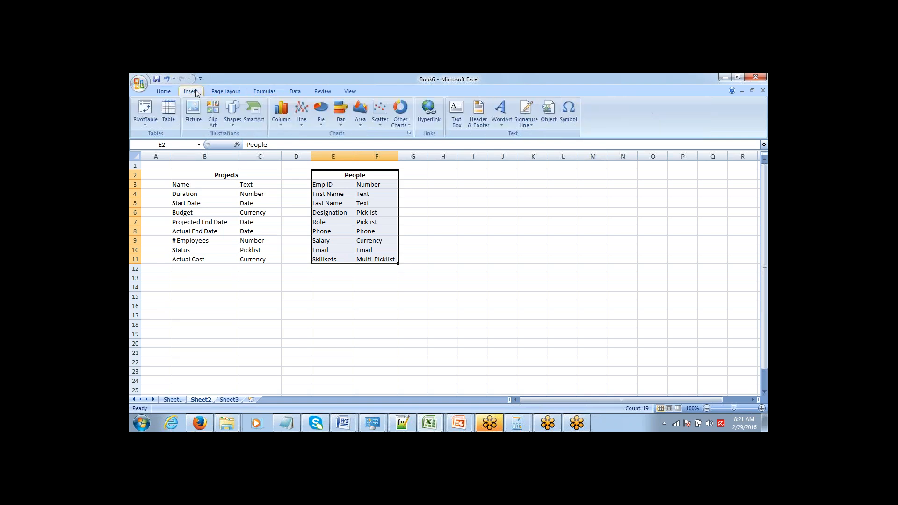
click(221, 93)
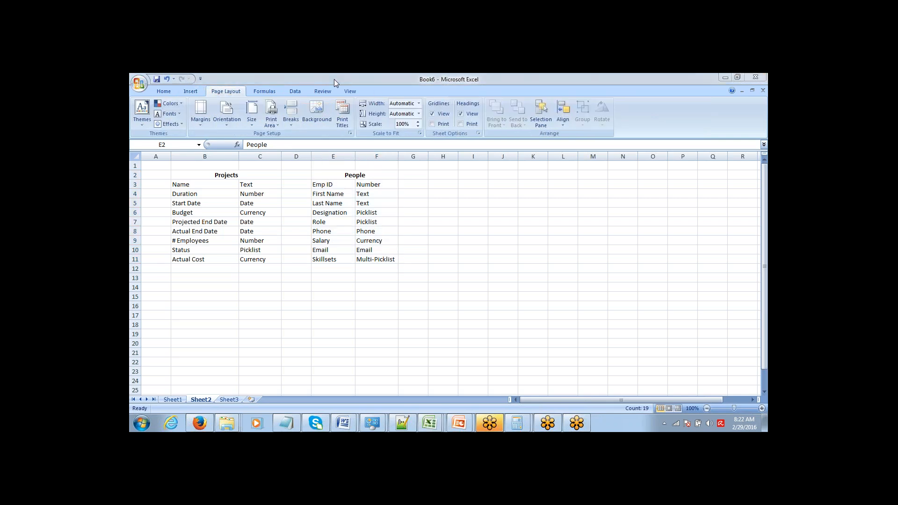
key(ctrl+a)
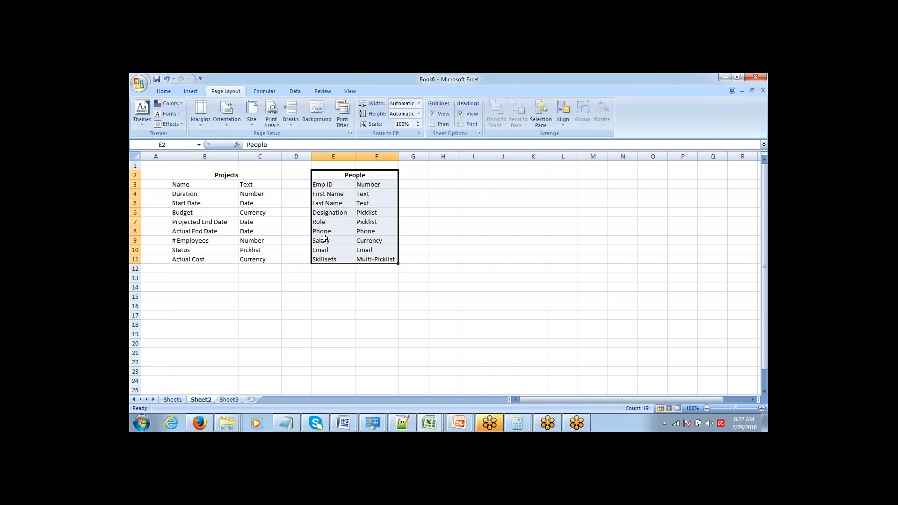
- Add the field Mobile in E12 below Skillsets in the People table
click(323, 268)
text(Mobile)
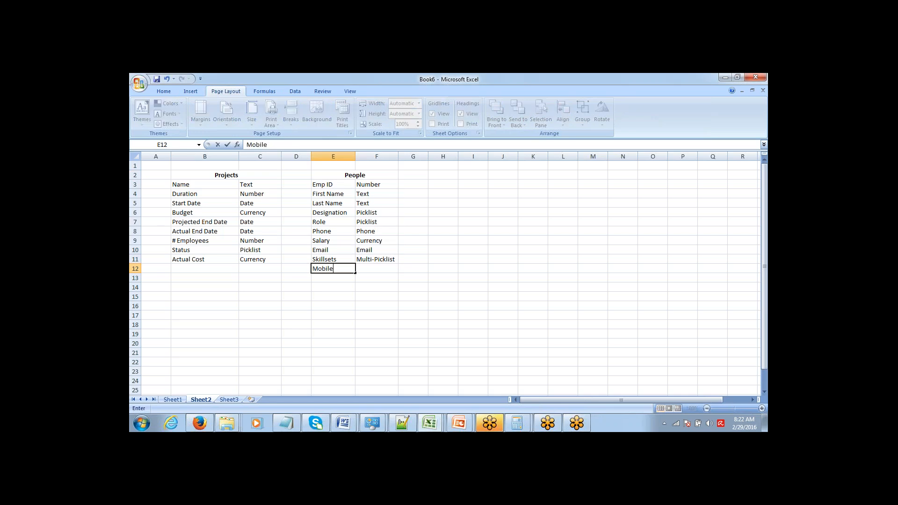
key(Tab)
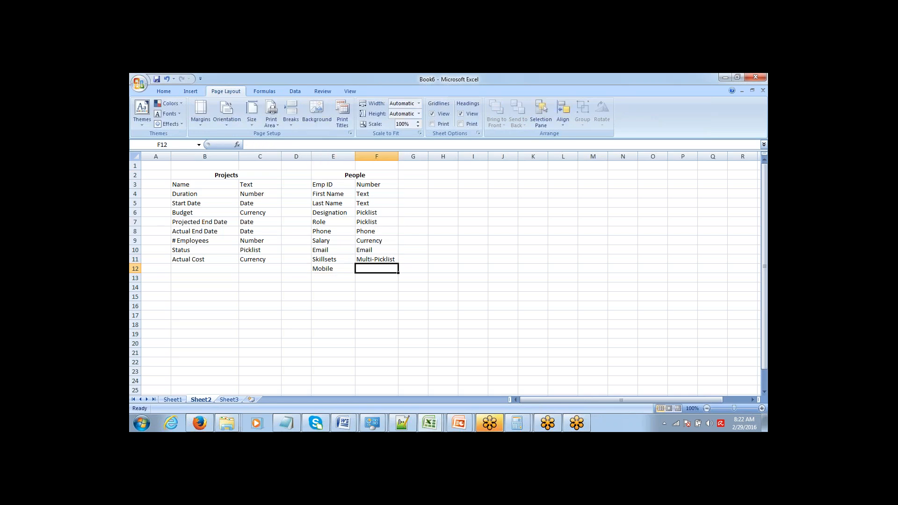
- Copy the data type Phone from F8 into F12 for the Mobile field
key(Up)
key(Up)
key(Up)
key(Up)
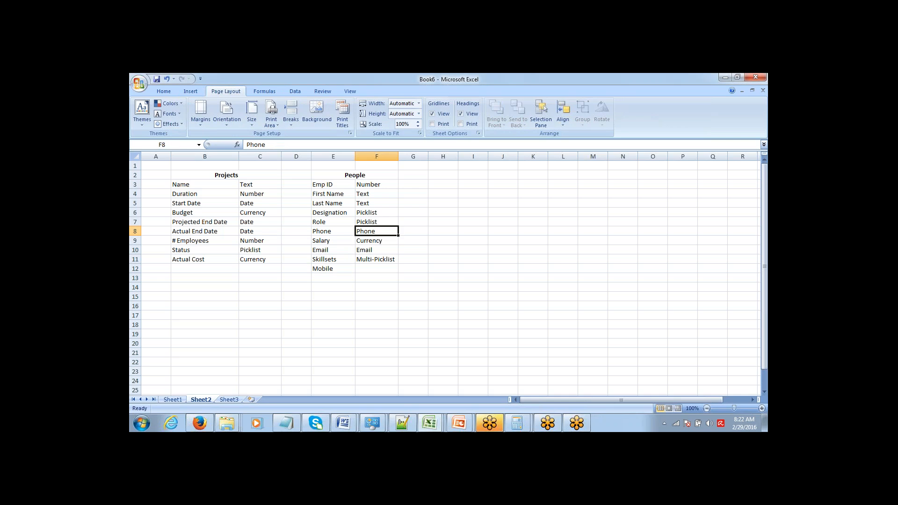
key(ctrl+c)
key(Down)
key(Down)
key(Down)
key(Down)
key(Return)
key(Left)
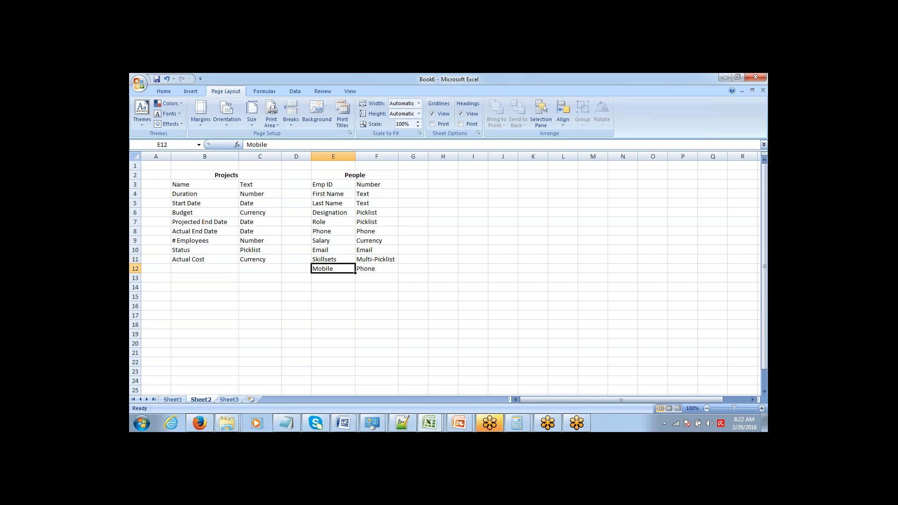
- Hide the gridlines on Sheet2
key(ctrl+Up)
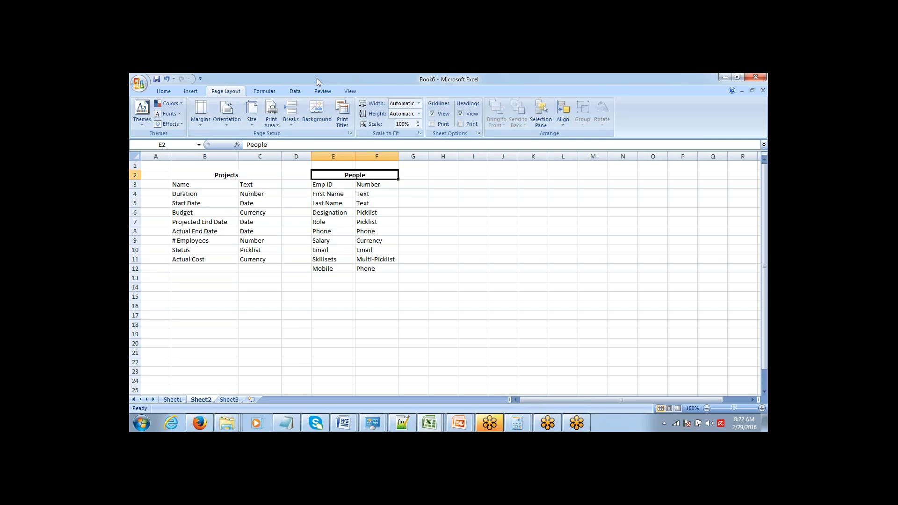
click(349, 92)
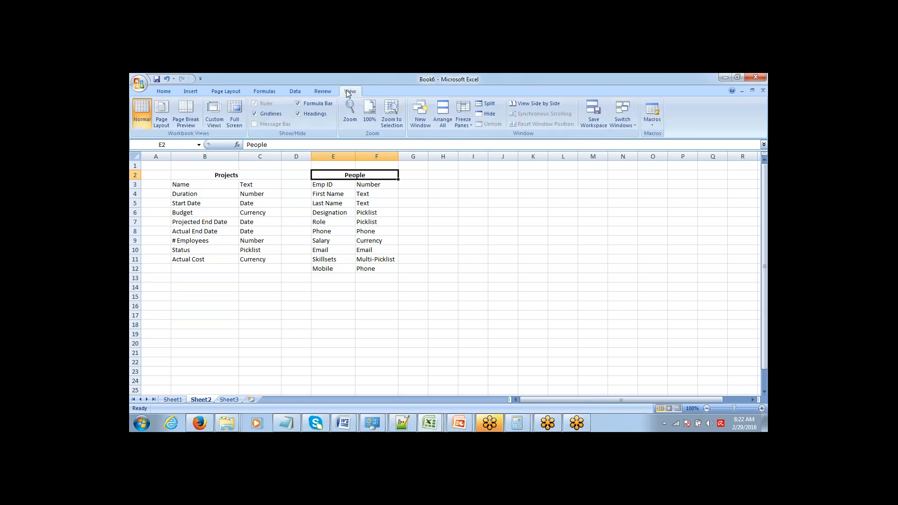
click(264, 114)
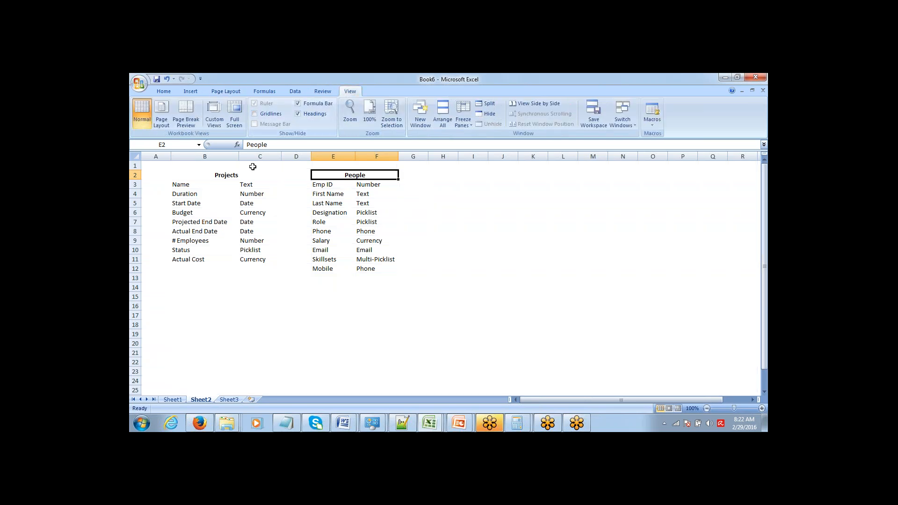
- Apply all borders to the Projects table in B2:C11
drag(248, 176, 243, 262)
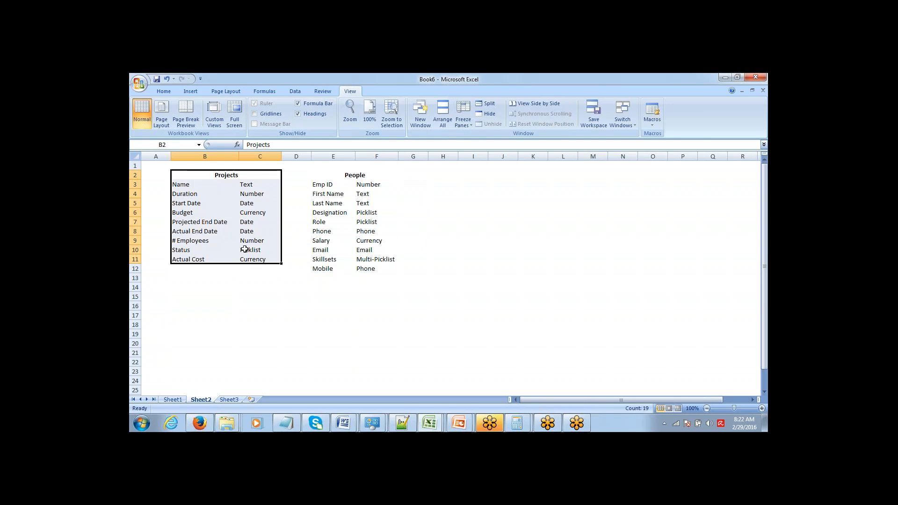
click(162, 92)
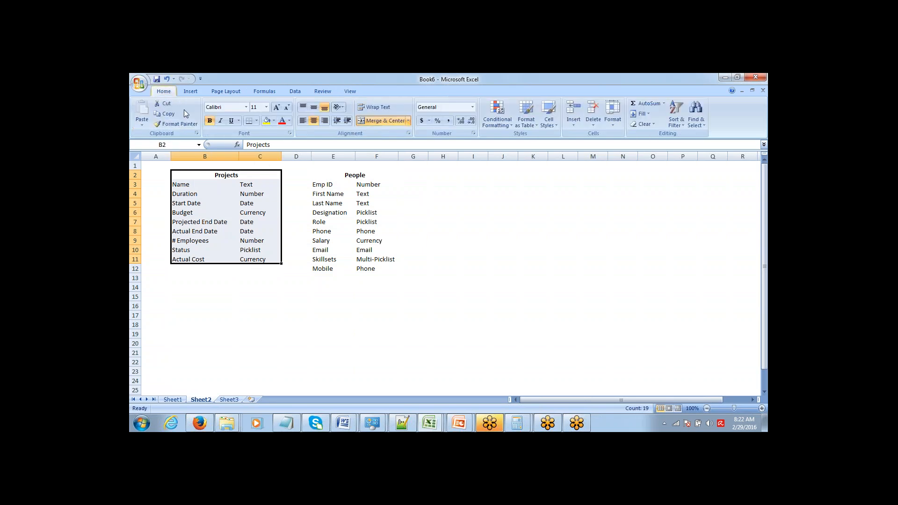
click(257, 120)
click(256, 195)
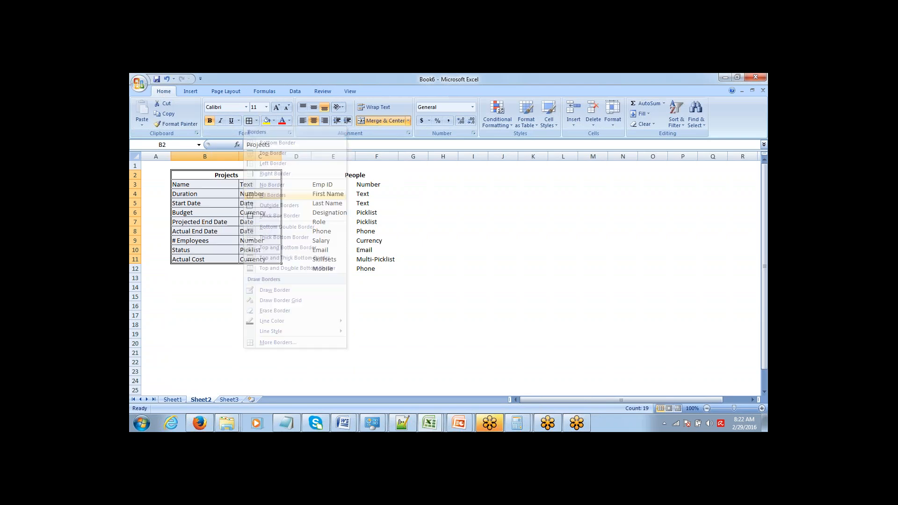
- Apply all borders to the People table in E2:F12
click(369, 174)
drag(369, 175, 372, 268)
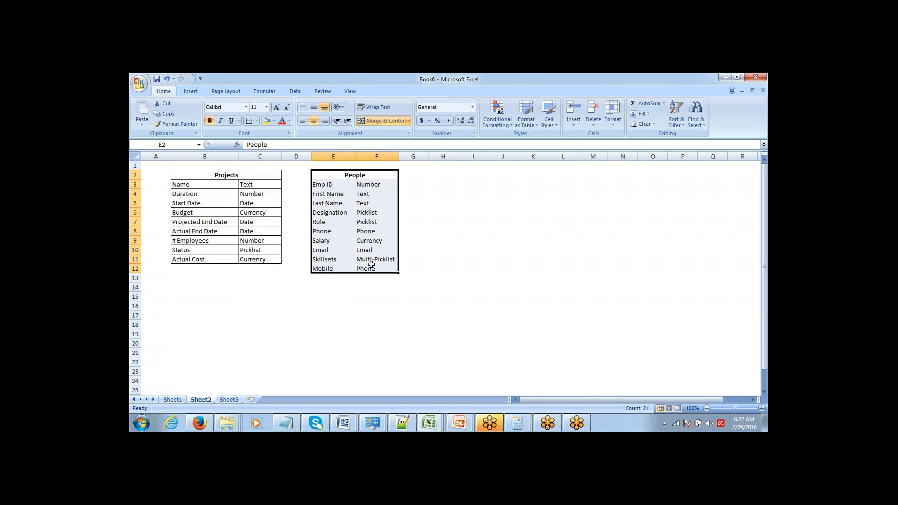
click(248, 122)
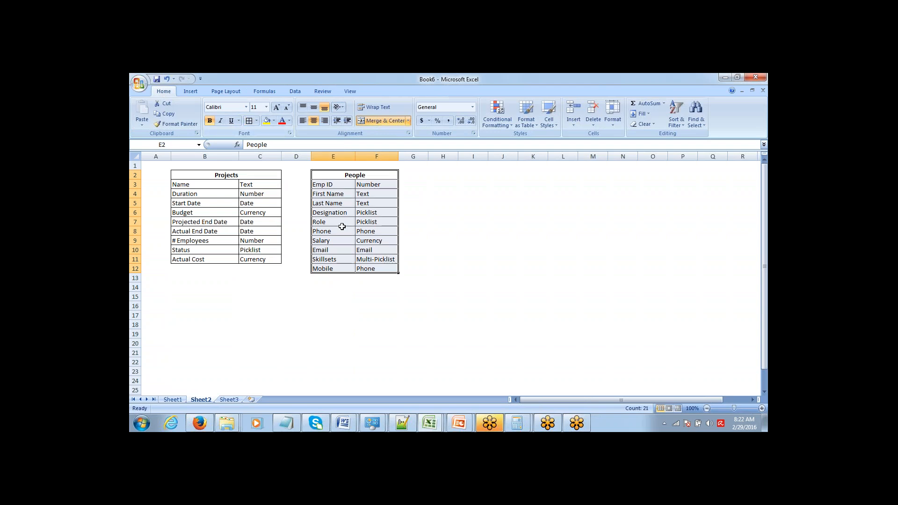
- Widen columns E and F of the People table and slightly widen column C of the Projects table
drag(355, 157, 431, 157)
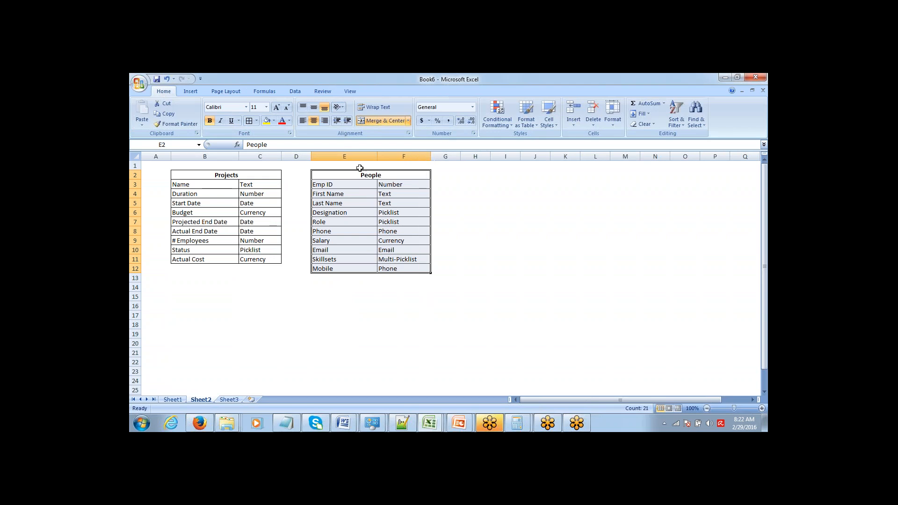
drag(282, 157, 289, 157)
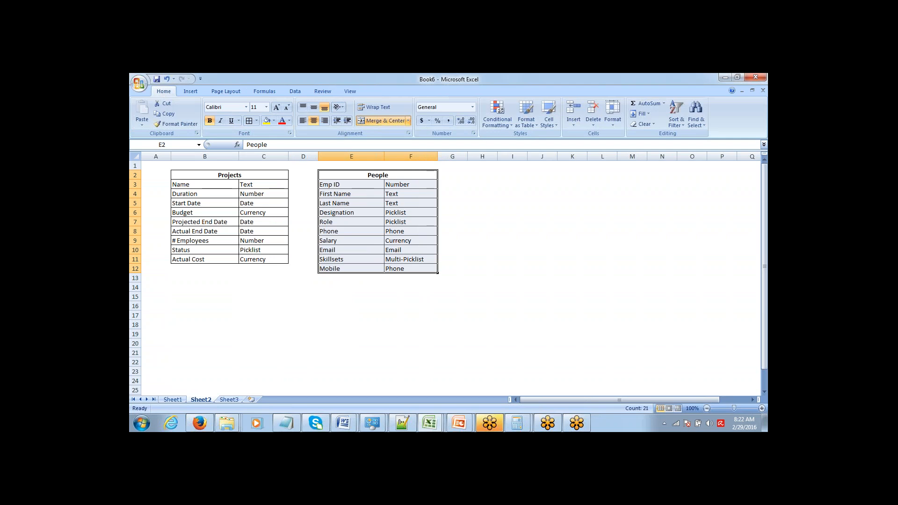
click(256, 238)
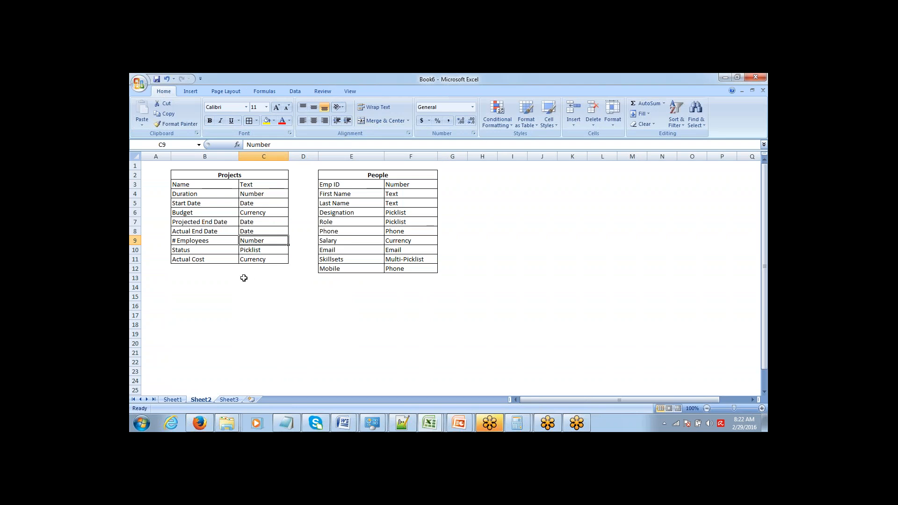
- Highlight the Projects and People tables in turn, and extend the selection across both to review their fields and data types
drag(205, 286, 268, 287)
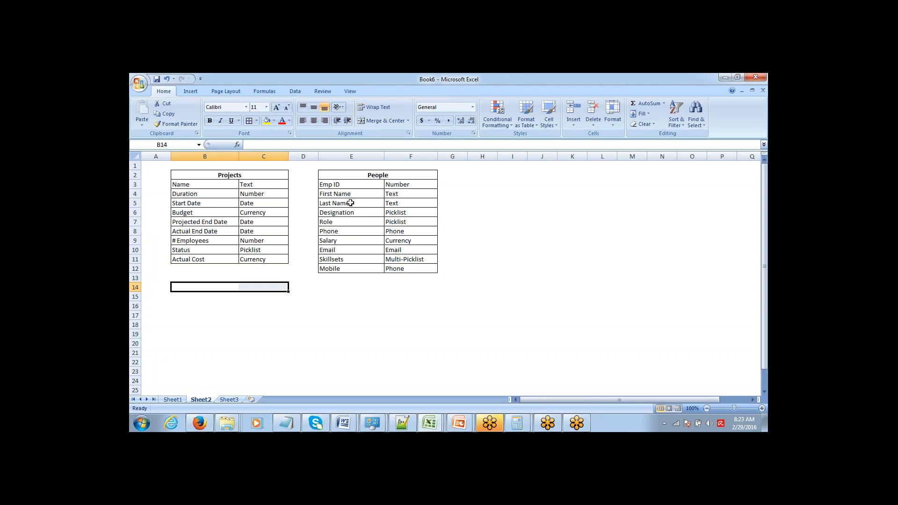
drag(263, 174, 258, 256)
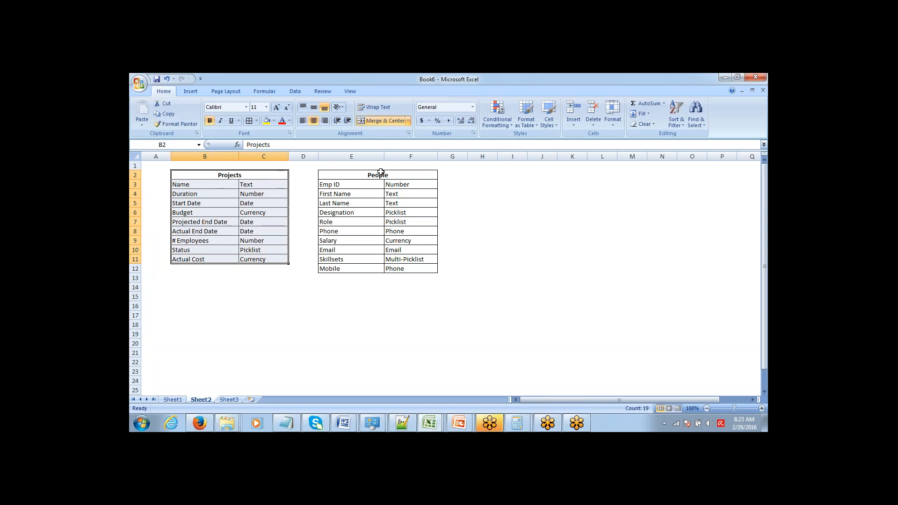
drag(381, 173, 379, 269)
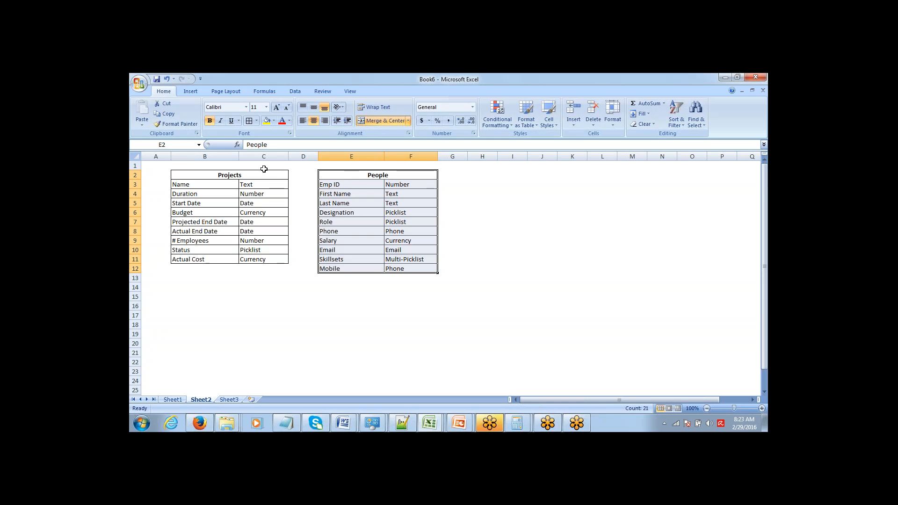
drag(264, 174, 267, 262)
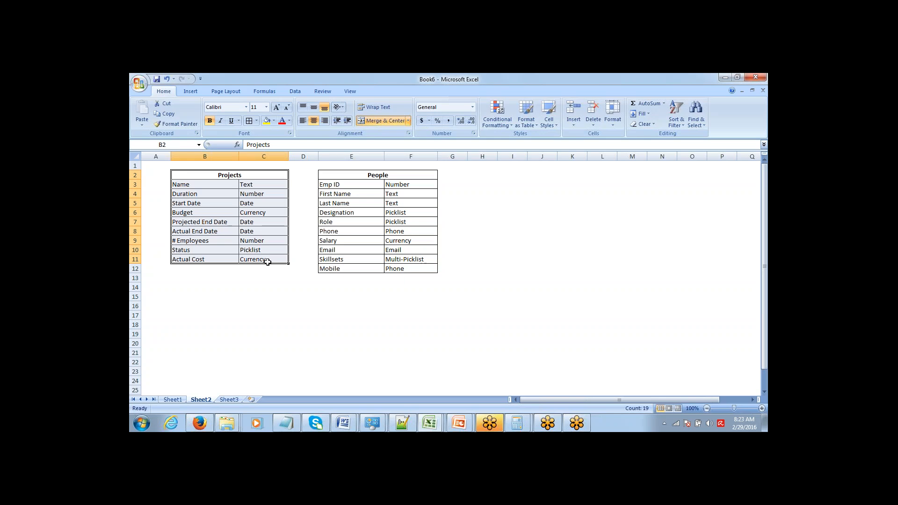
key(shift+Down)
key(shift+Right)
key(shift+Right)
key(shift+Right)
key(shift+Right)
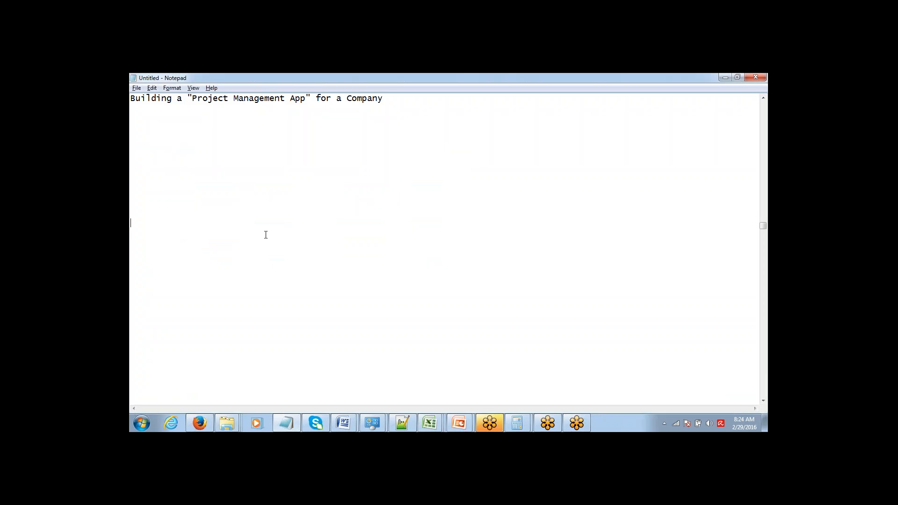
- In the Notepad notes, highlight the Model, View and Controller sections from Model down to the logics and instructions line
scroll(266, 234, up, 6)
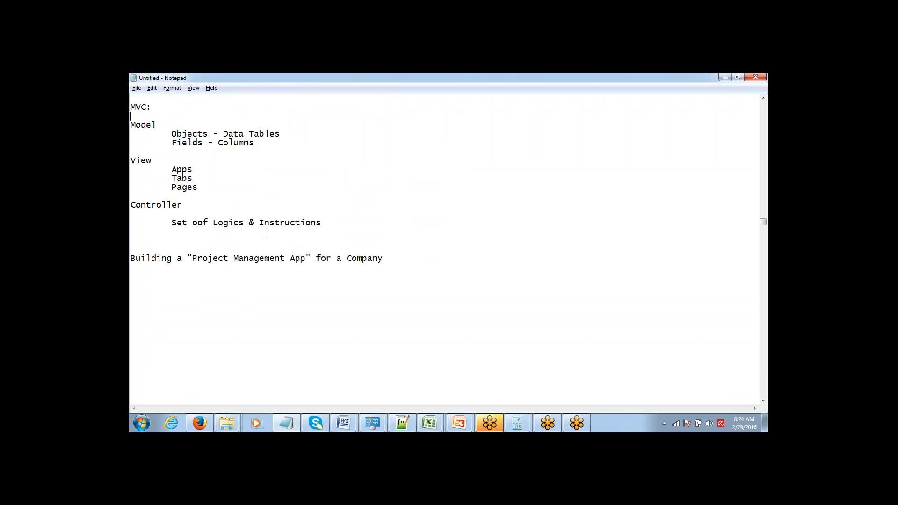
key(shift+Down)
key(shift+Down)
key(shift+Down)
key(shift+Down)
key(shift+Down)
key(shift+Down)
key(shift+Down)
key(shift+Down)
key(shift+Down)
key(shift+Down)
key(shift+Down)
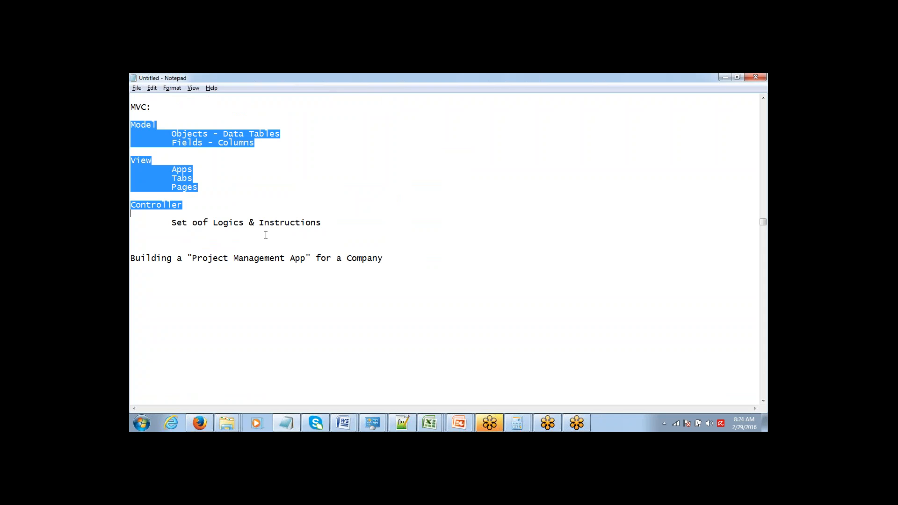
key(shift+Down)
key(shift+Down)
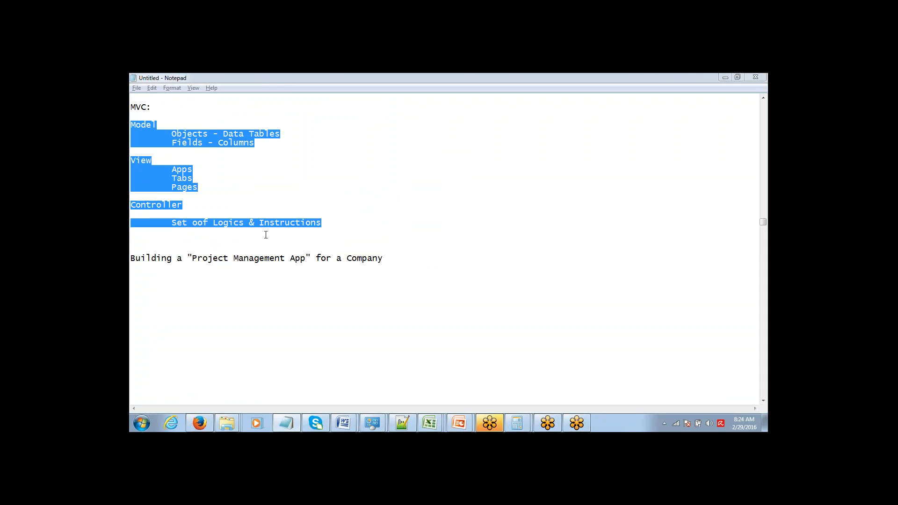
- Switch between Excel and the Notepad notes to compare the object tables with the MVC outline, ending in Excel
key(alt+Tab)
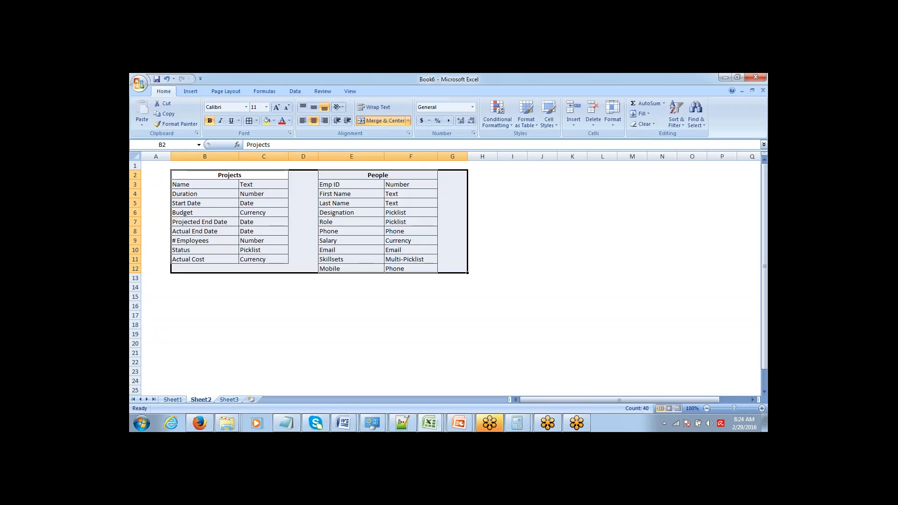
key(alt+Tab)
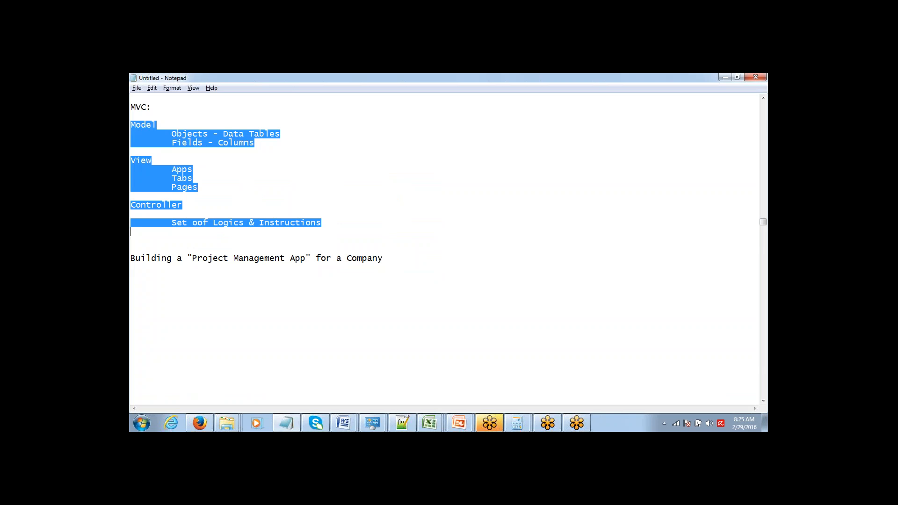
key(alt+Tab)
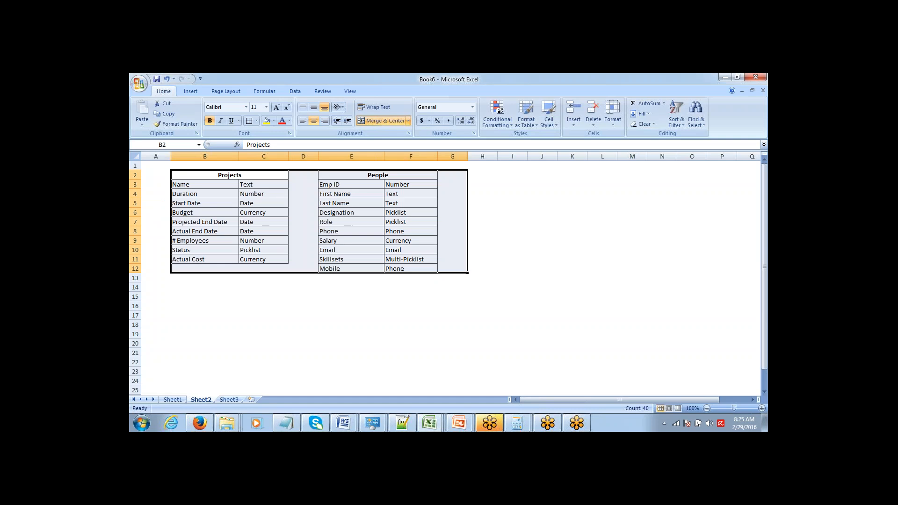
click(405, 240)
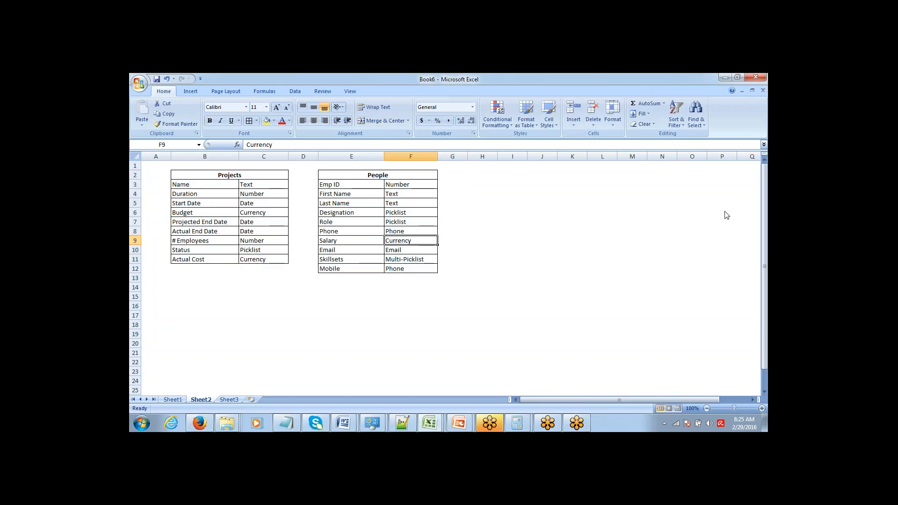
click(765, 211)
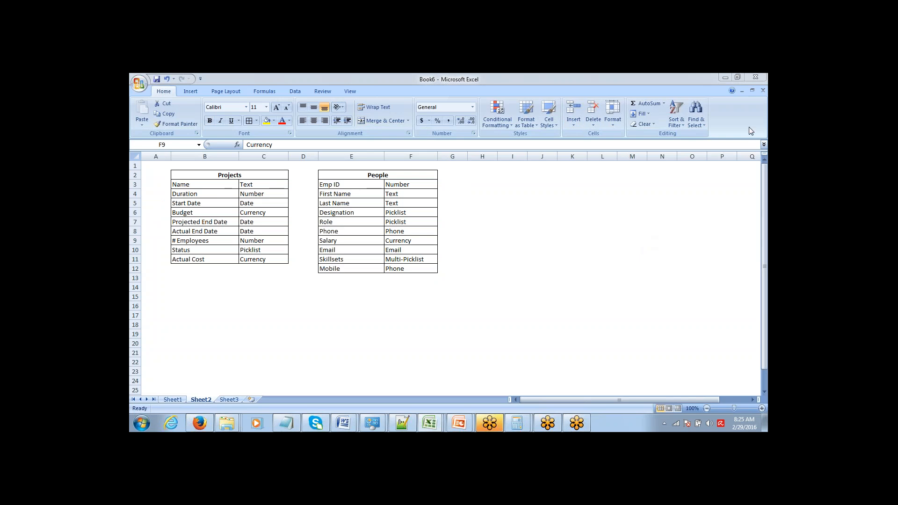
click(753, 94)
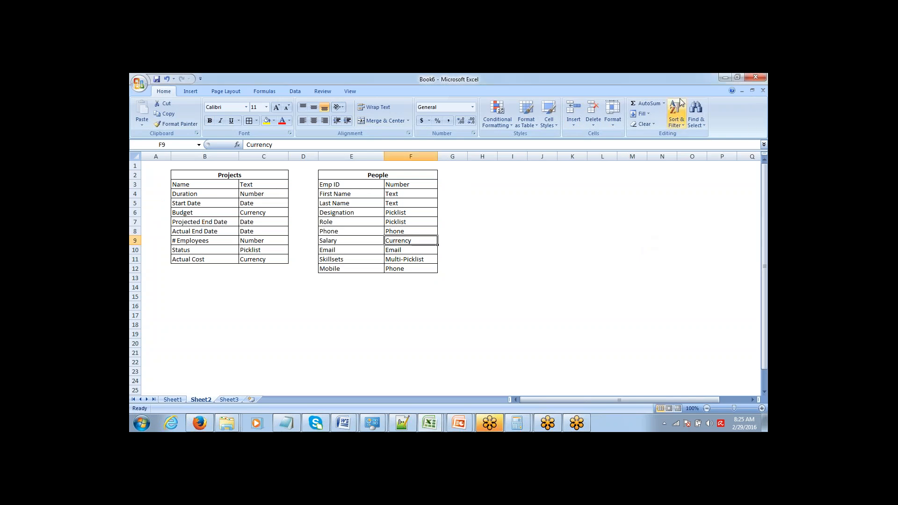
- Go over the Projects and People tables cell by cell, highlighting the Projects field names in B3:B11
click(452, 236)
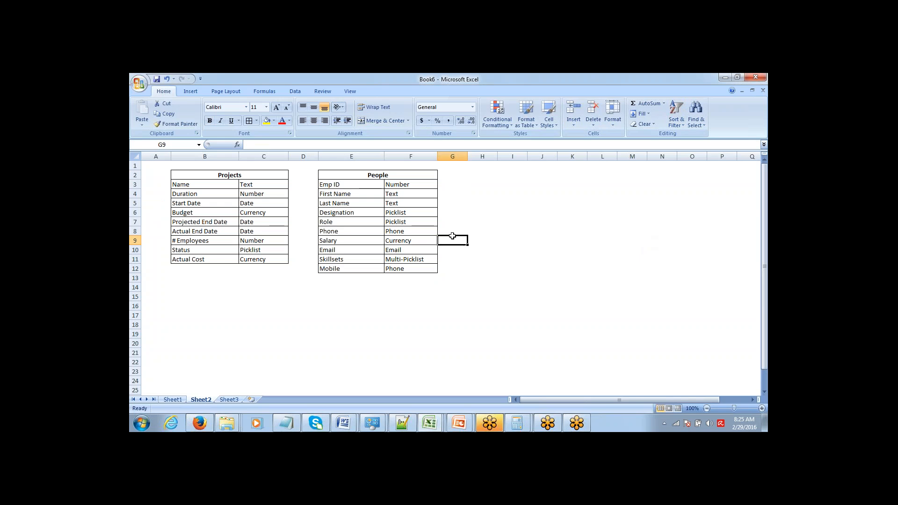
key(Left)
key(Left)
key(Left)
key(Left)
key(Left)
key(Left)
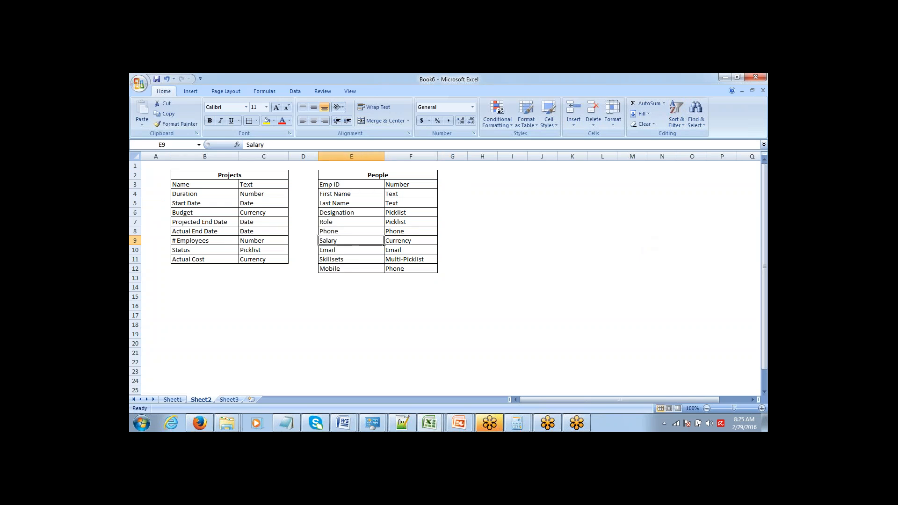
key(Right)
key(Up)
key(Right)
key(Up)
key(Up)
key(Up)
key(Up)
key(Up)
key(Up)
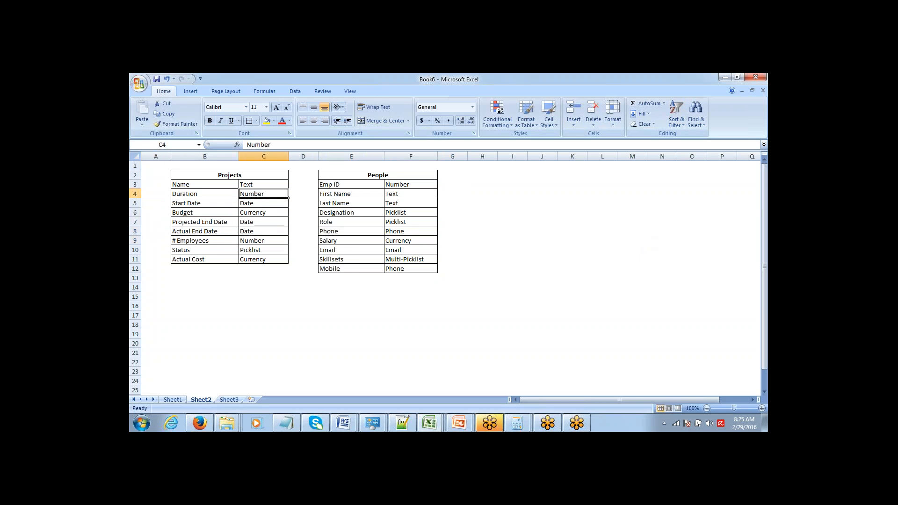
key(ctrl+shift+Down)
key(Right)
key(Right)
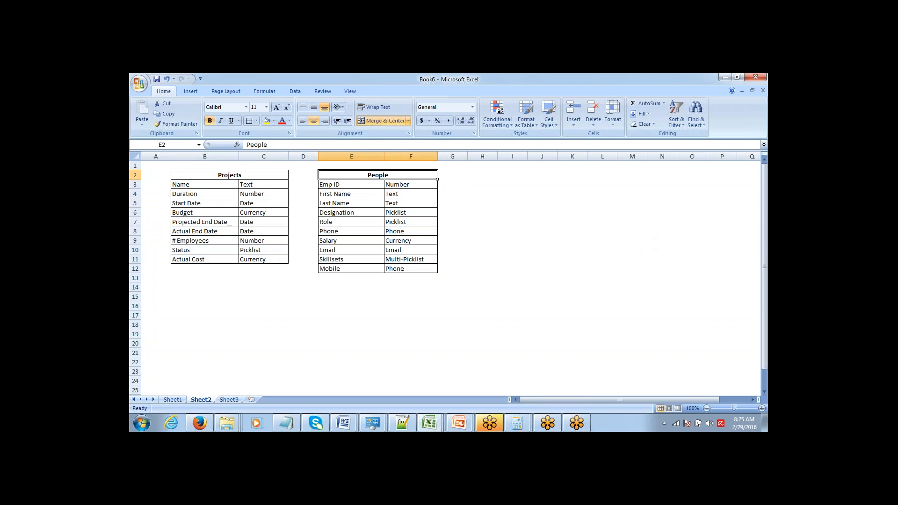
key(ctrl+shift+Down)
key(Left)
key(Left)
key(Down)
key(ctrl+shift+Down)
key(ctrl+shift+Down)
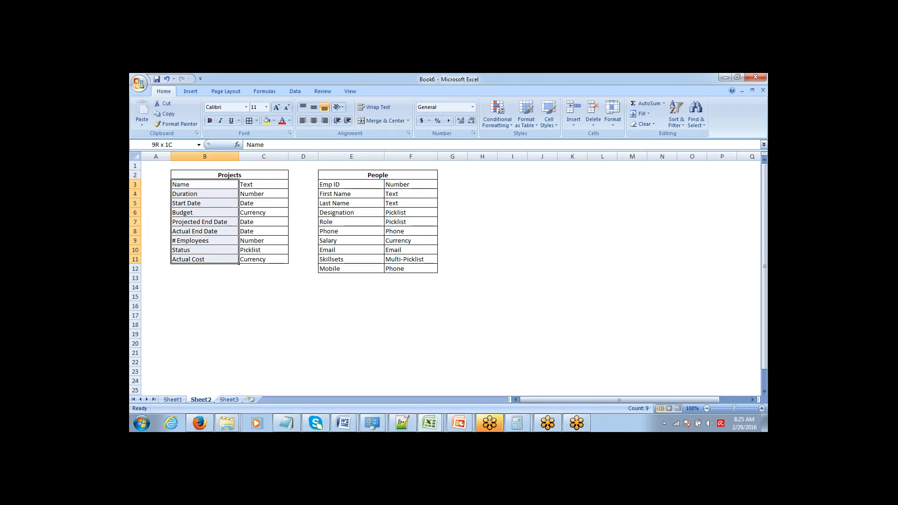
key(ctrl+Up)
key(ctrl+Up)
key(Down)
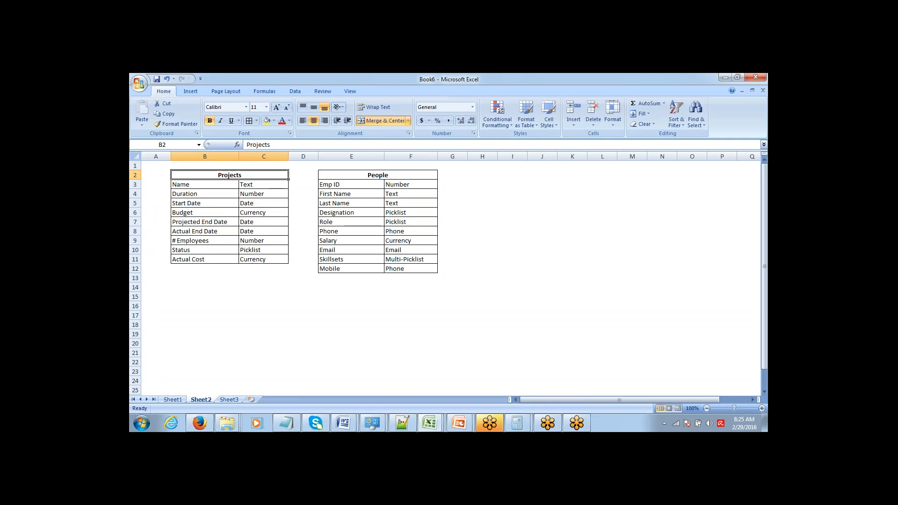
- Start a list of app components beside the People table, with 1 App in J3 and 2 Tabs in J4
key(Right)
key(Right)
key(Right)
key(Right)
key(Right)
key(Right)
key(Right)
key(Down)
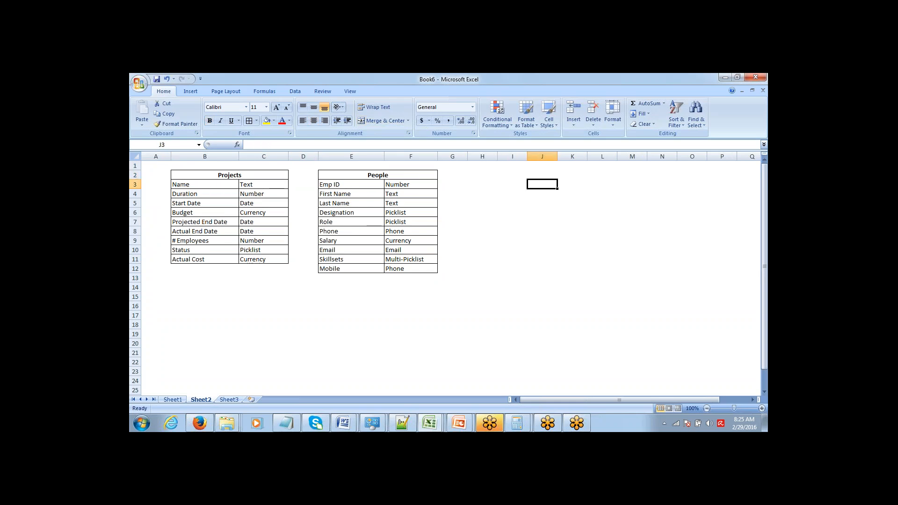
text(1)
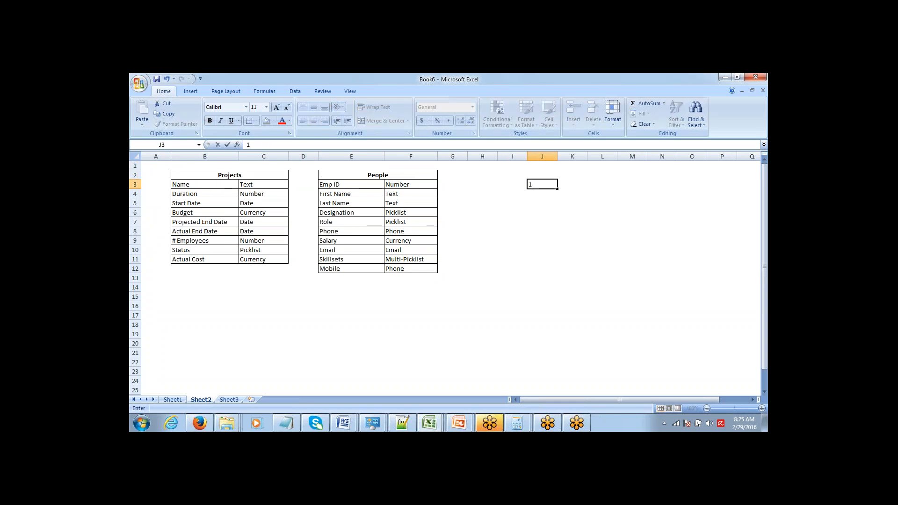
text( App)
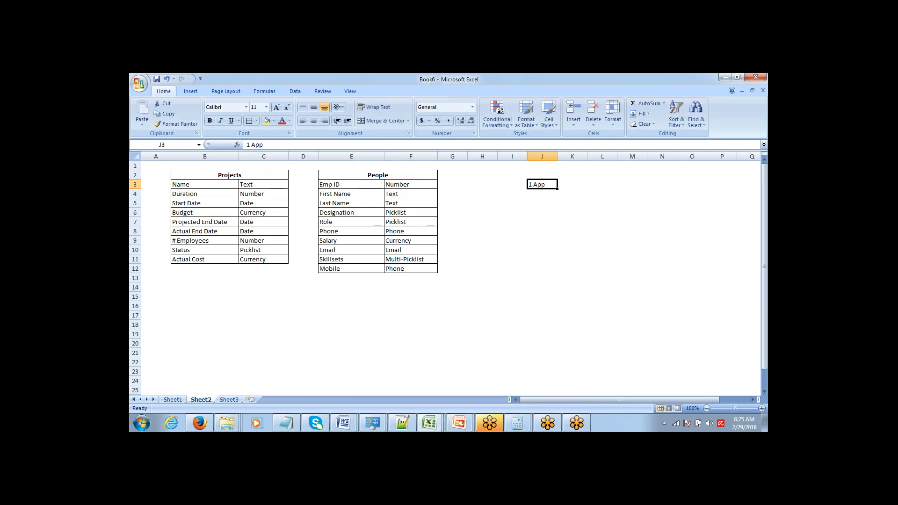
key(Return)
text(2 Tabs)
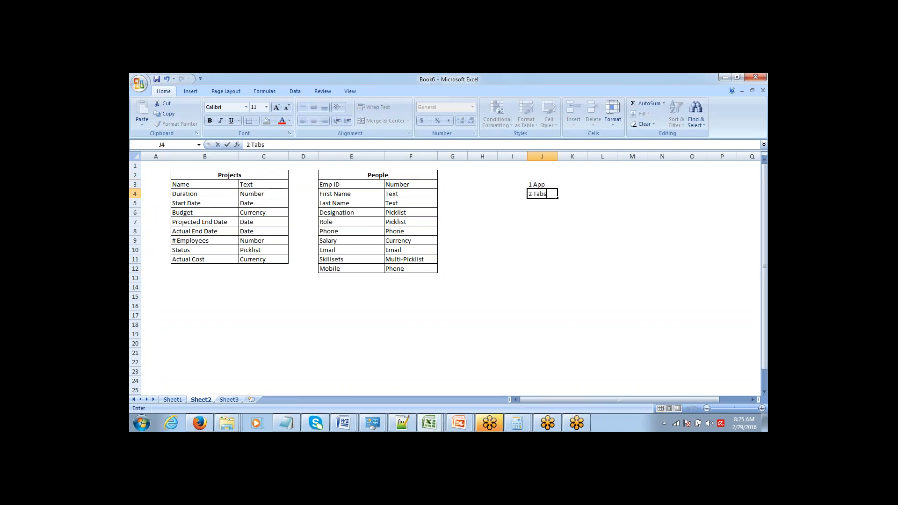
key(Tab)
key(Left)
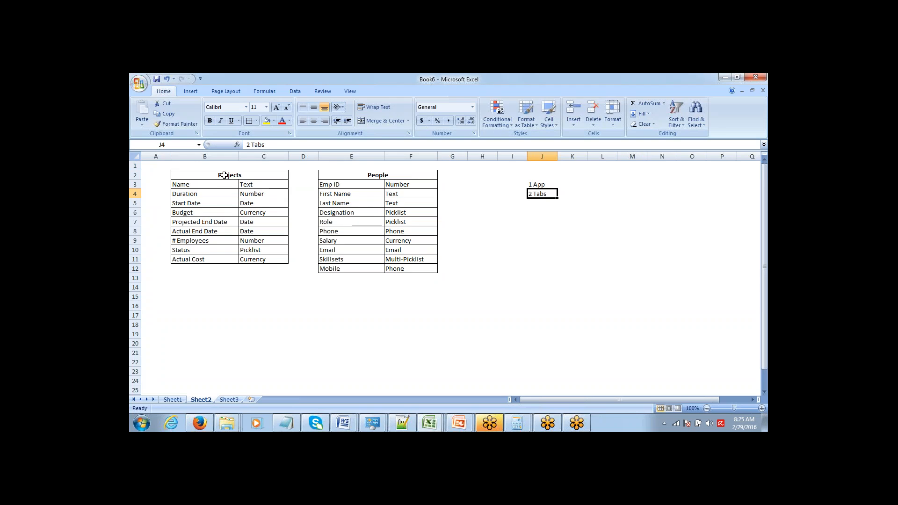
- Extend the app component list with 2 Objects in J5 and Fields within Objects in J6
click(544, 202)
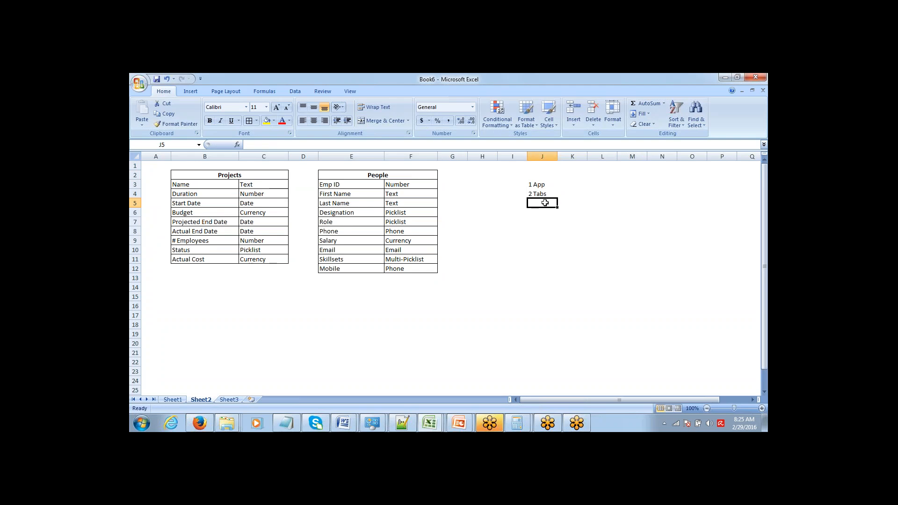
text(2 Obj)
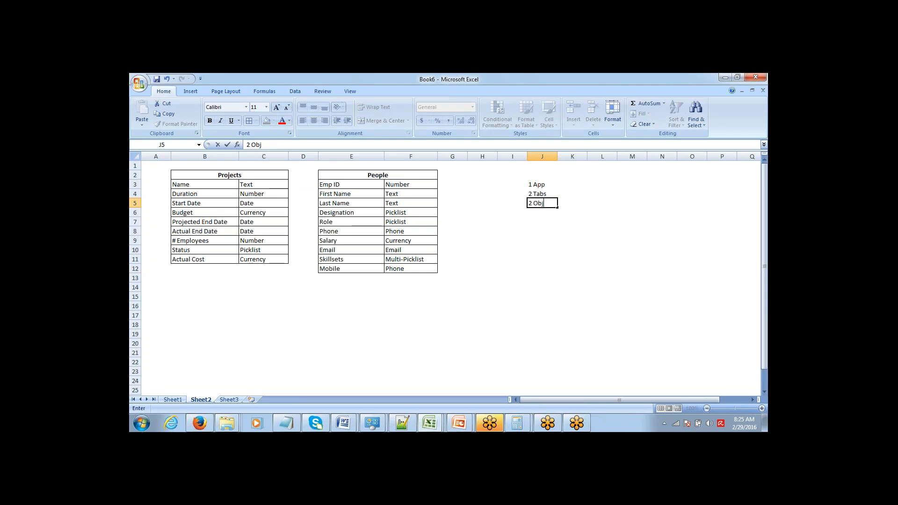
text(ects)
key(Return)
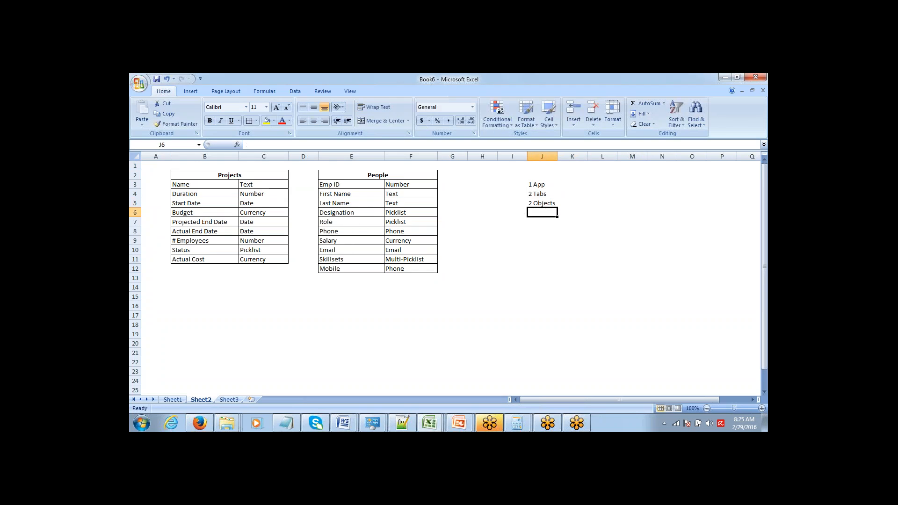
text(Fields)
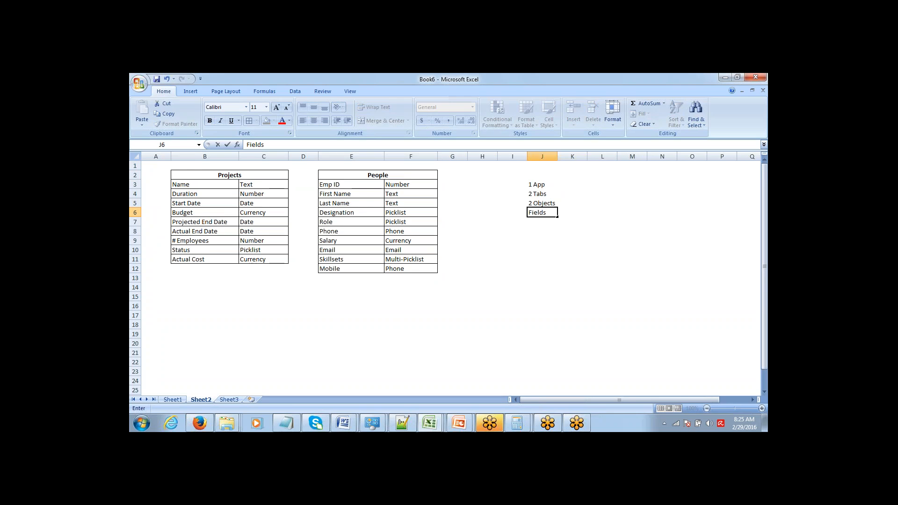
text( within Objects)
key(Up)
- Highlight the component list in J3:J6 and the Projects and People tables starting from the Projects heading in B2
key(Up)
key(Up)
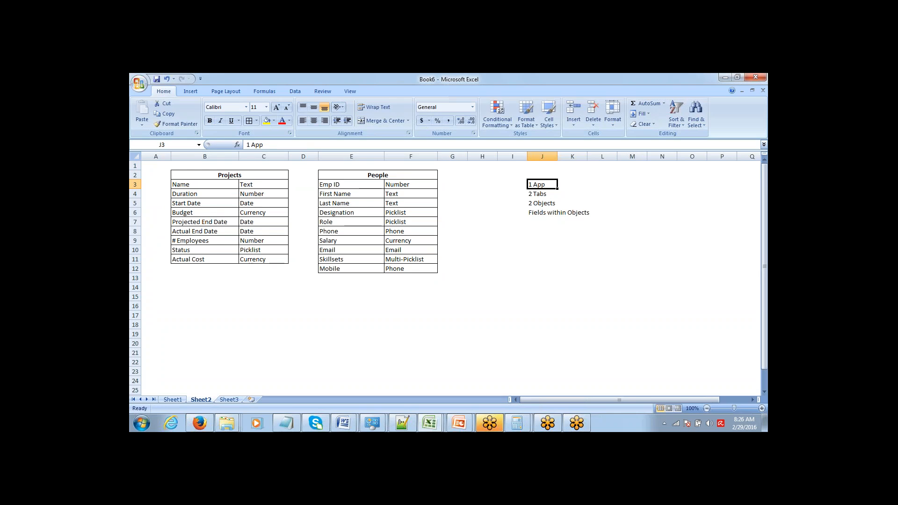
key(shift+Down)
key(shift+Down)
key(shift+Down)
key(Left)
key(Left)
key(Left)
key(Left)
key(Left)
key(Left)
key(Left)
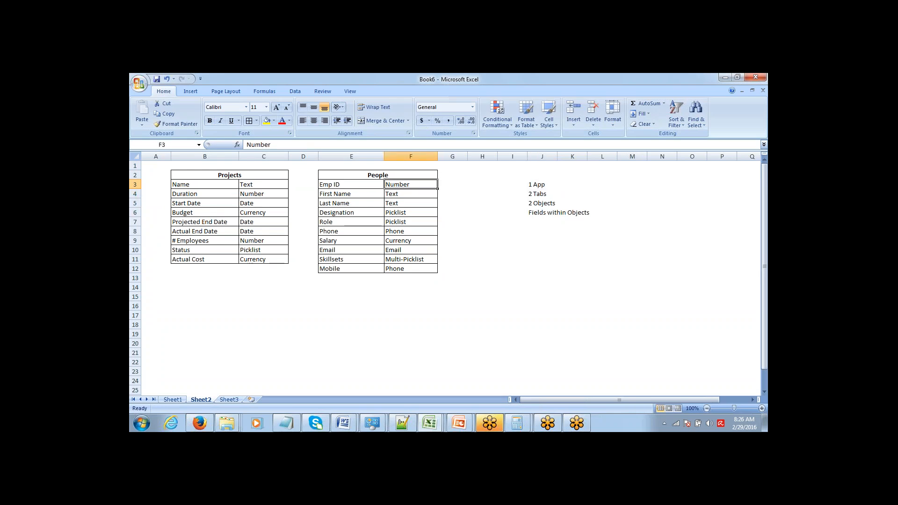
key(Up)
key(ctrl+shift+Right)
key(ctrl+shift+Down)
key(ctrl+shift+Down)
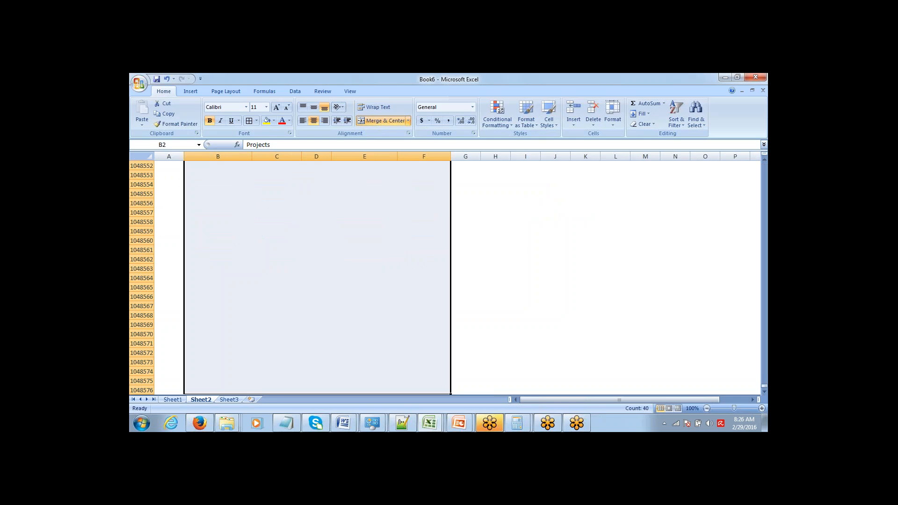
key(Up)
key(Down)
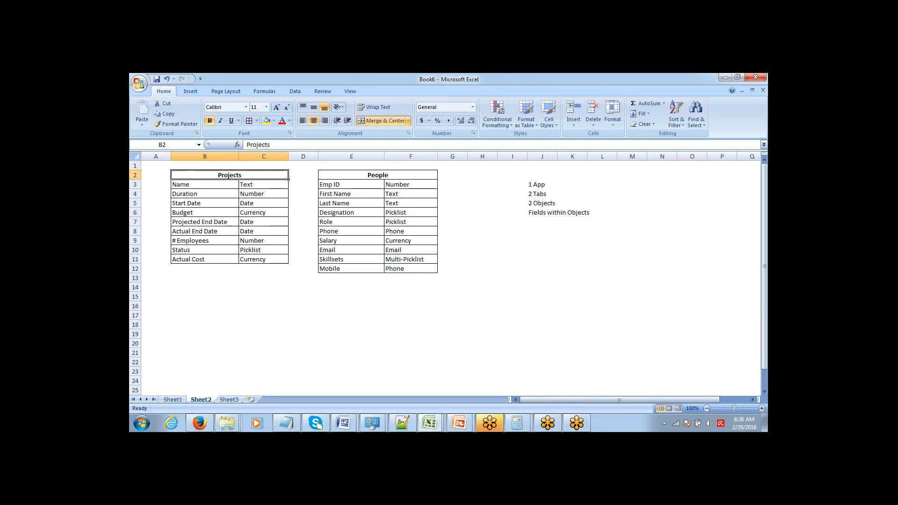
- Return to the component list and go over its entries from 1 App to Fields within Objects
key(Right)
key(Right)
key(Right)
key(Right)
key(Right)
key(Down)
key(Down)
key(Right)
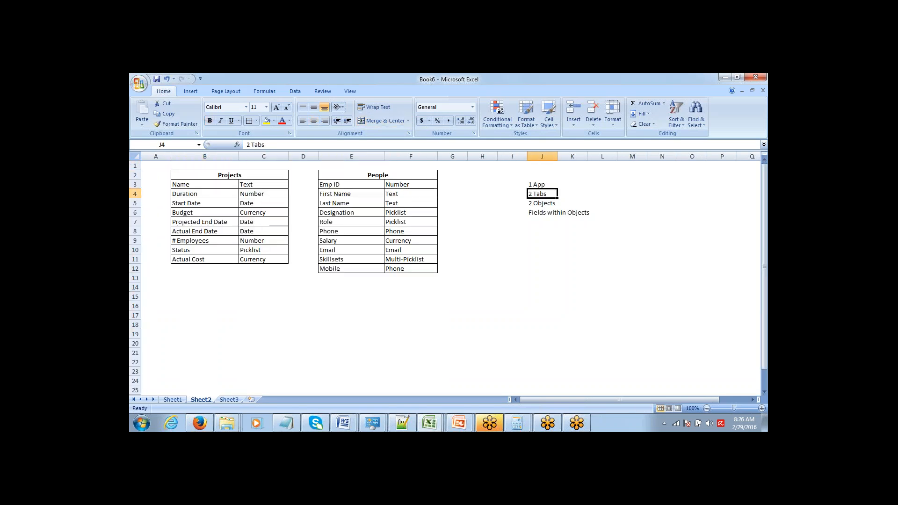
key(Down)
key(Down)
key(Up)
key(Up)
key(Up)
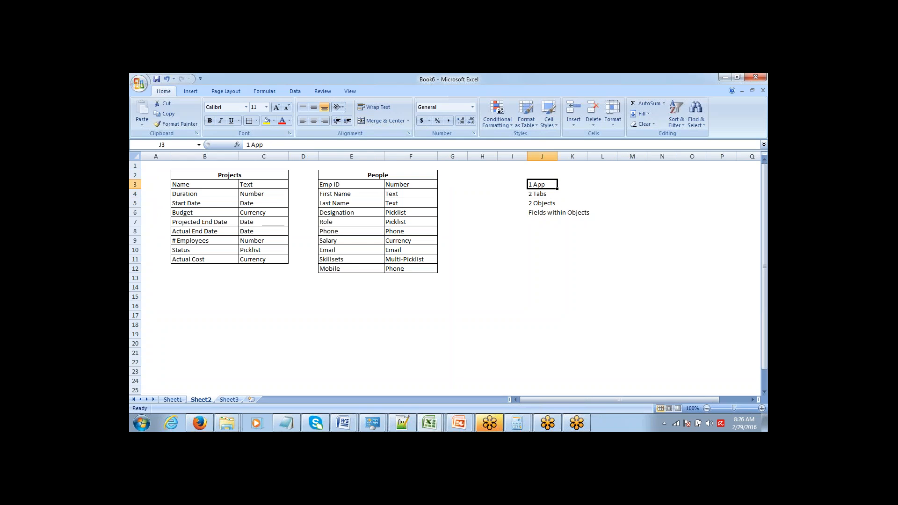
- Enter the app name ProjectManager in M3, in the same row as the 1 App entry
key(Right)
key(Right)
key(Right)
text(P)
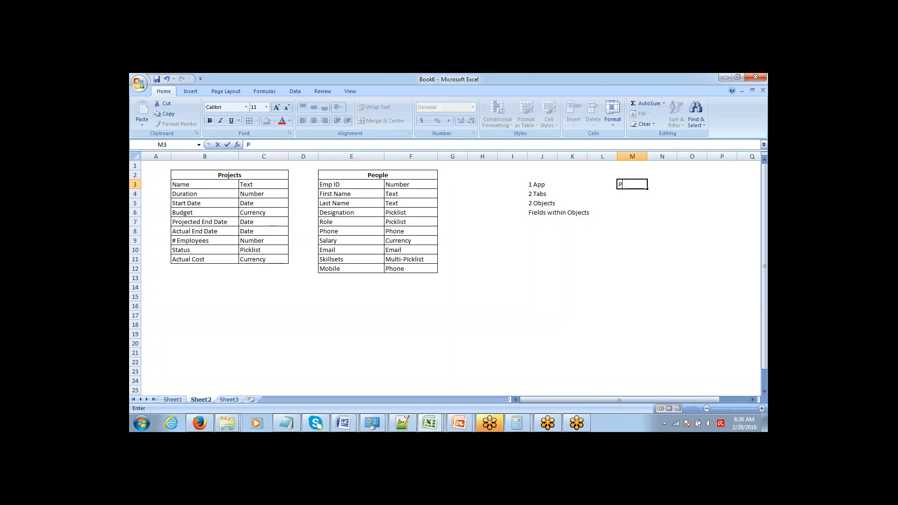
text(rojectManager)
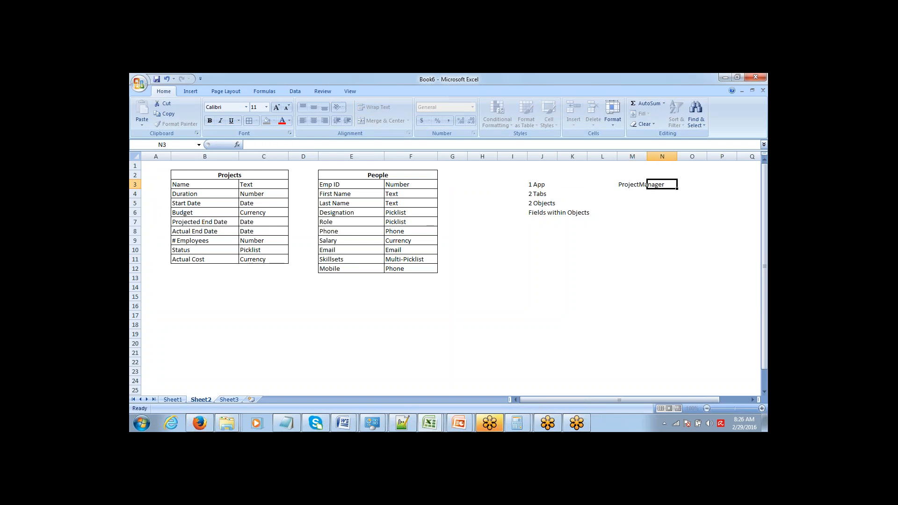
key(Return)
- Point out the Projects and People headings and the 2 Objects entry, and highlight the People field names in E3:E12
key(Left)
key(Left)
key(Left)
key(Right)
key(Left)
key(Left)
key(Left)
key(Left)
key(Left)
key(Left)
key(Left)
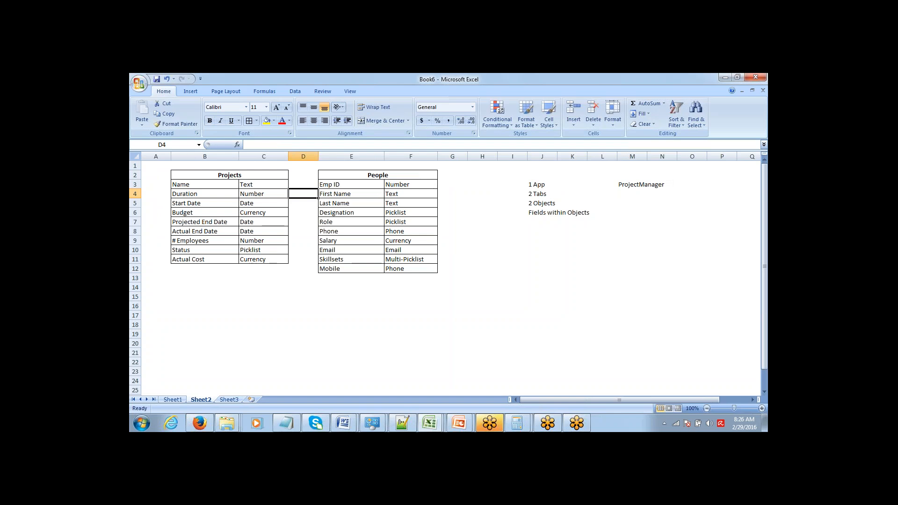
click(261, 176)
click(354, 177)
click(534, 203)
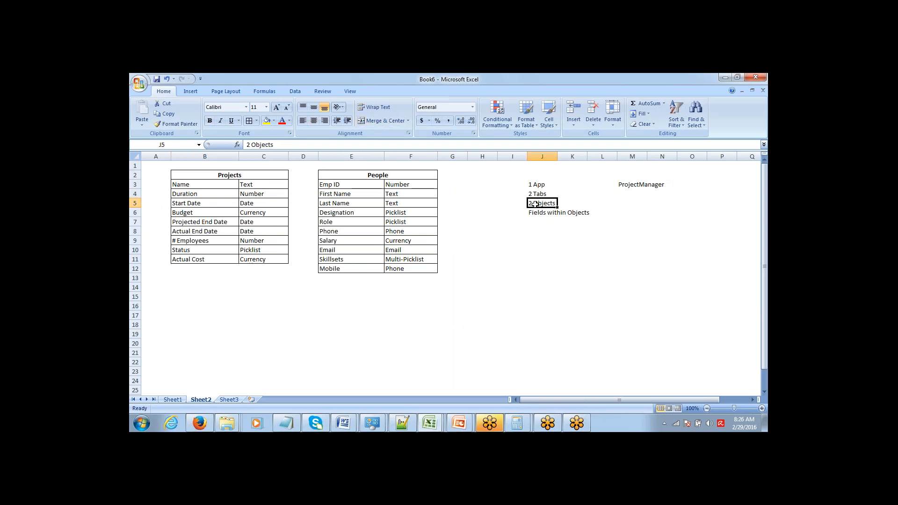
drag(335, 184, 336, 270)
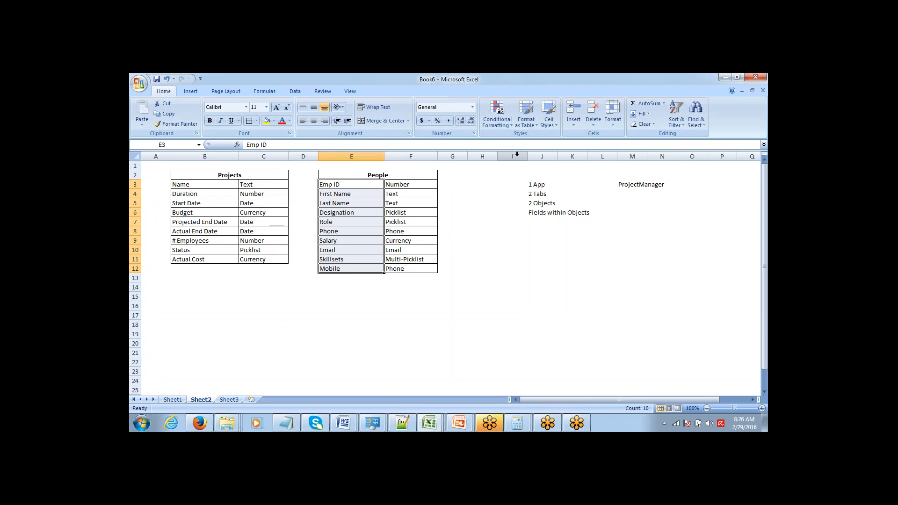
click(552, 87)
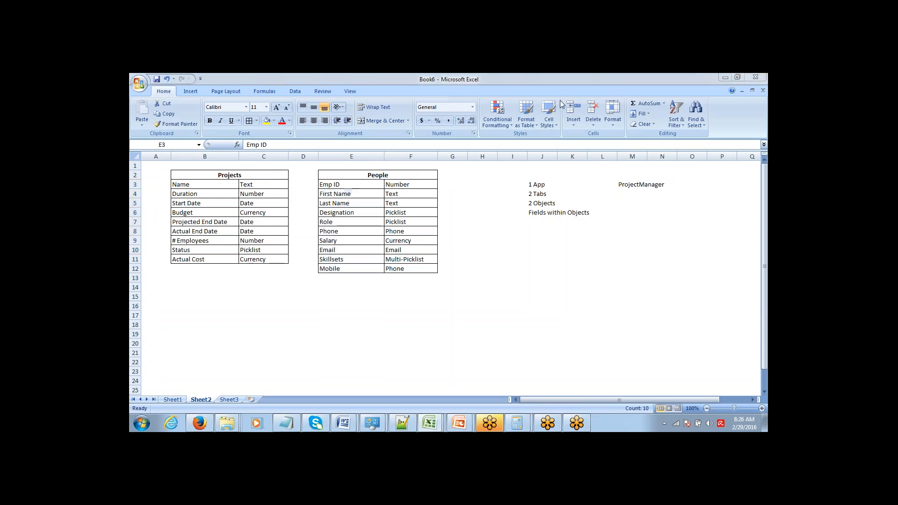
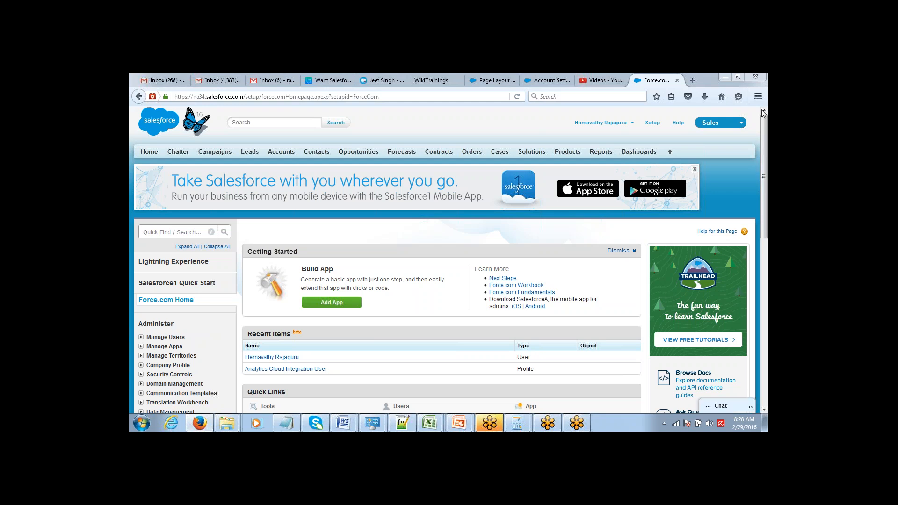
- On the Force.com Home setup page in Salesforce, expand the Create section under Build
click(754, 98)
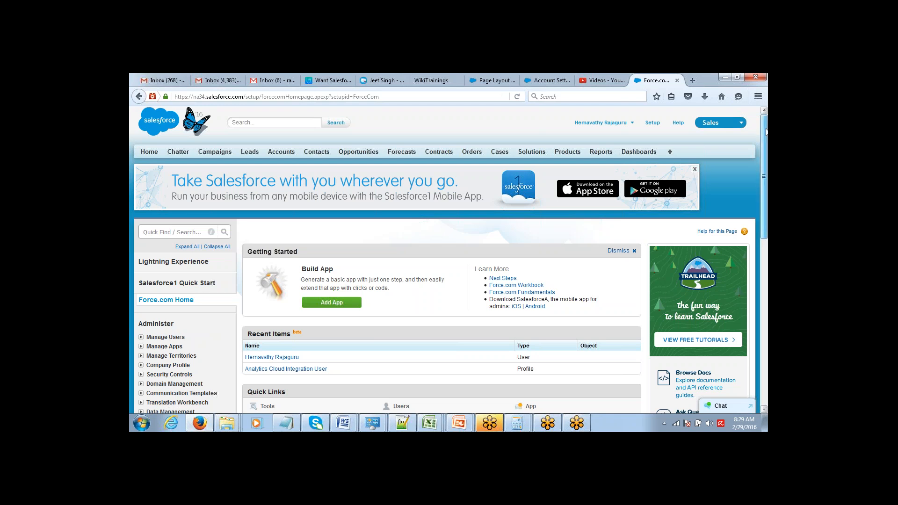
drag(765, 127, 766, 127)
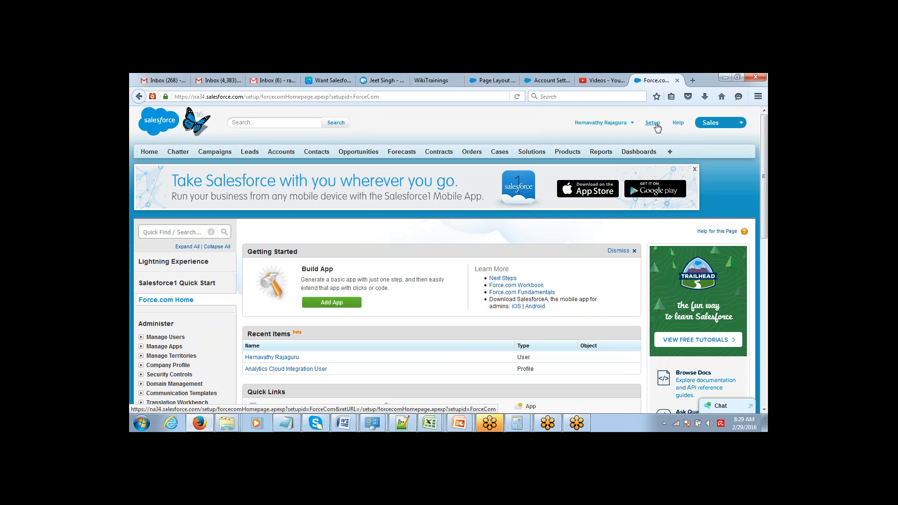
scroll(750, 196, down, 4)
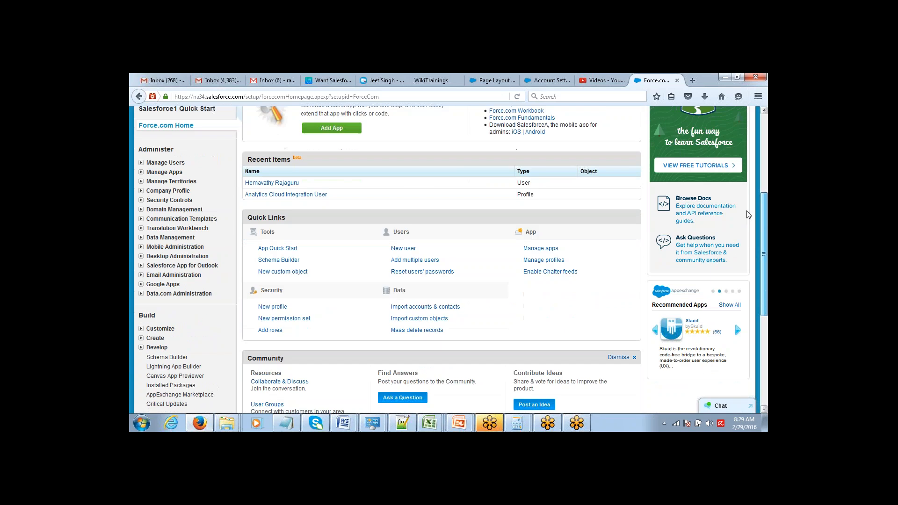
scroll(747, 214, down, 1)
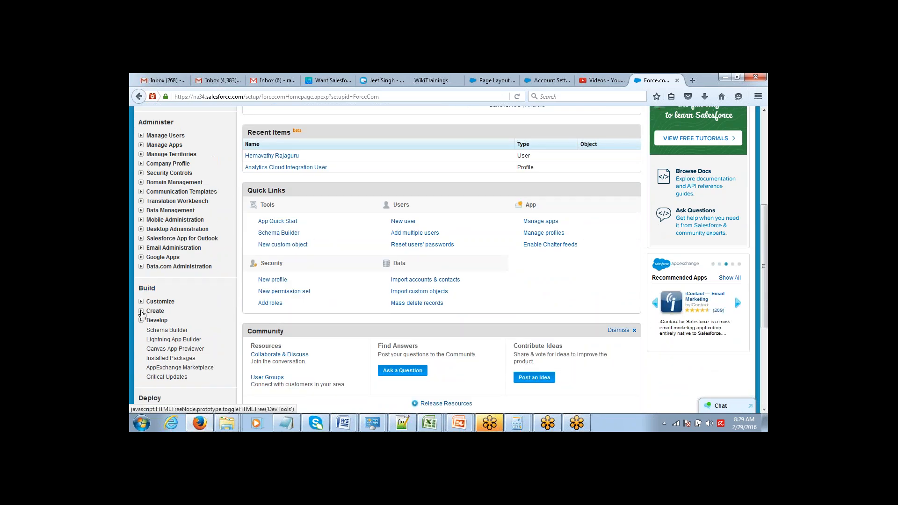
click(141, 311)
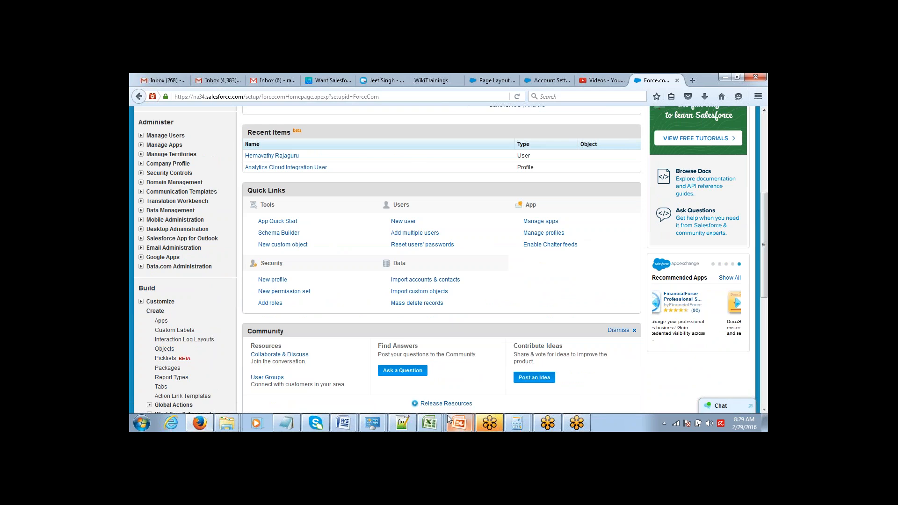
- Switch to the Book6 workbook in Excel, highlight the Projects table and its heading, and return to the Salesforce setup page in Firefox
mouse_move(430, 423)
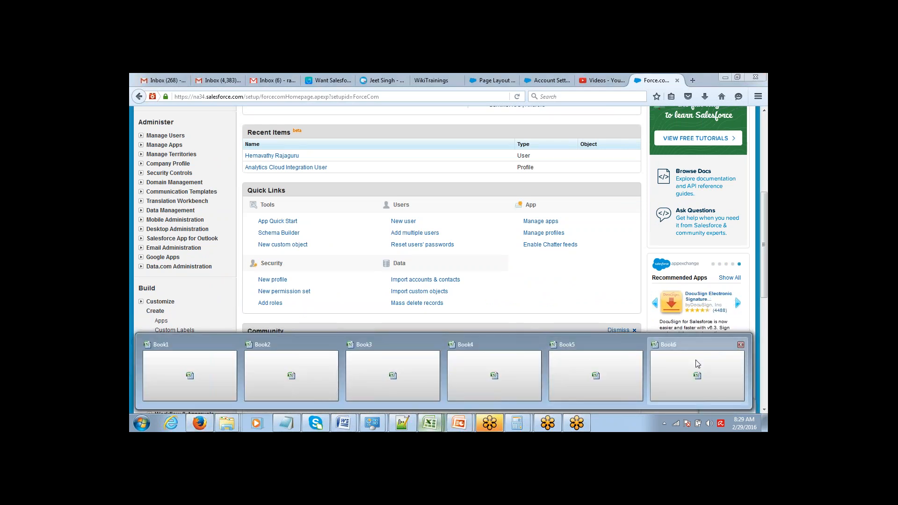
click(697, 377)
drag(236, 175, 238, 254)
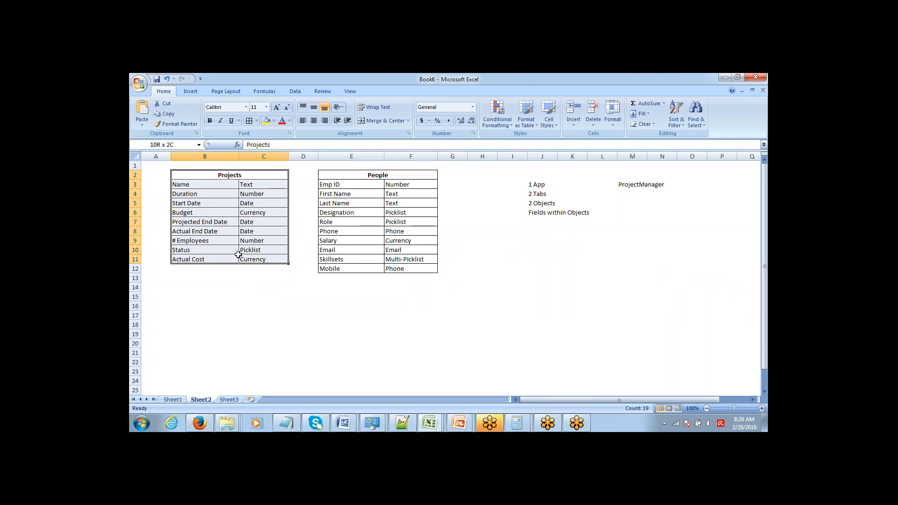
click(231, 178)
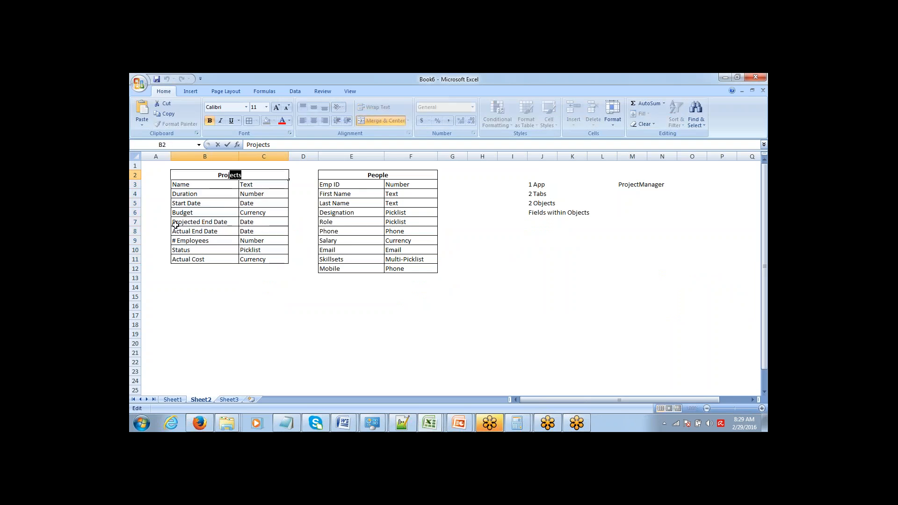
click(170, 196)
drag(202, 177, 205, 254)
key(alt+Tab)
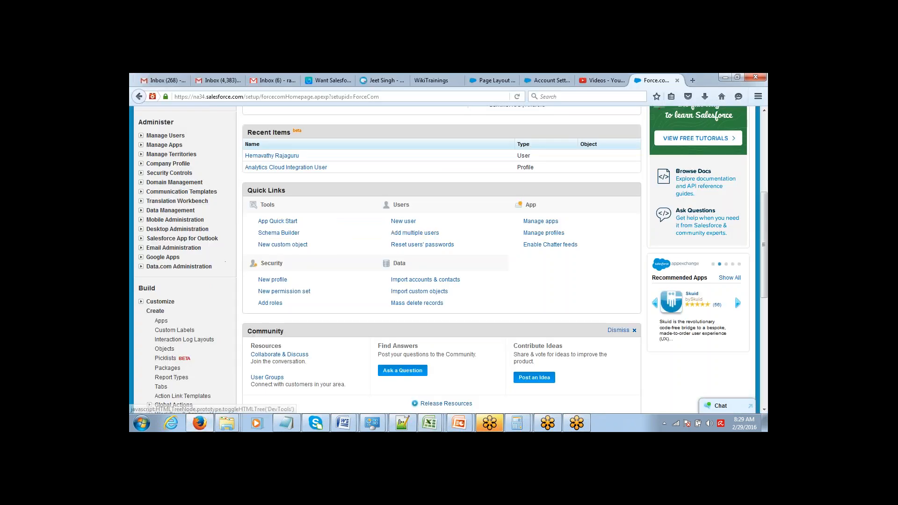
- Create a custom object with the label Project and the plural label Projects, and save it
click(165, 349)
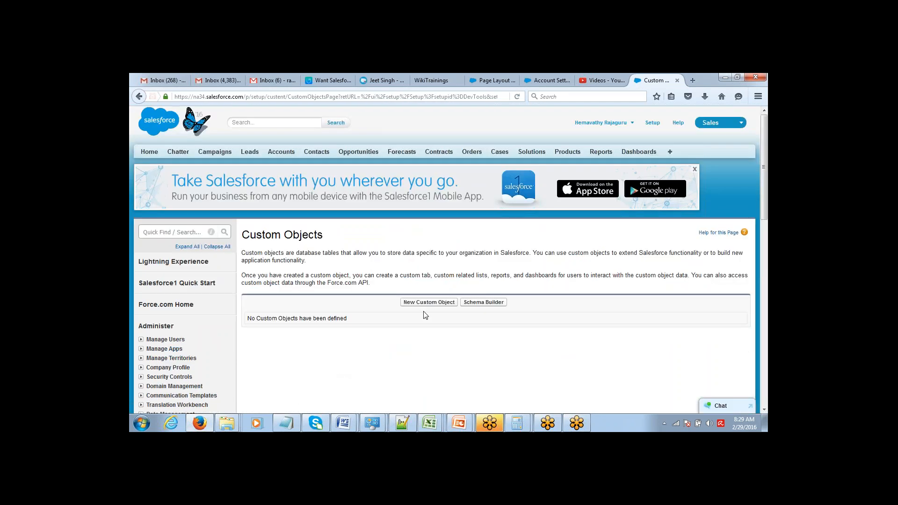
click(427, 303)
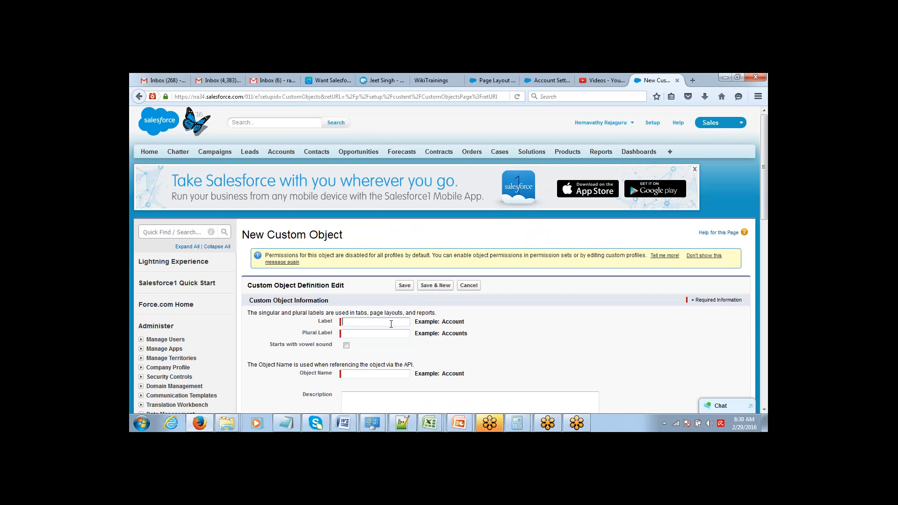
text(Project)
key(Tab)
text(Projects)
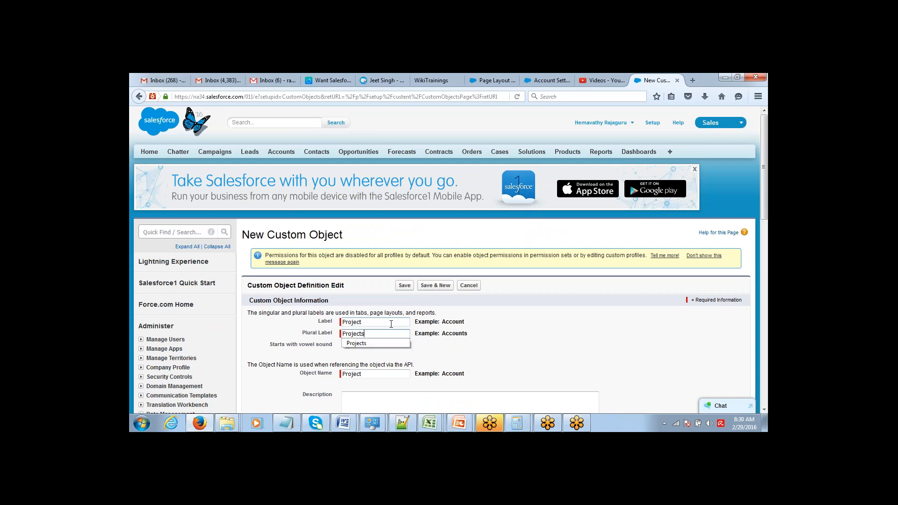
key(Tab)
click(404, 285)
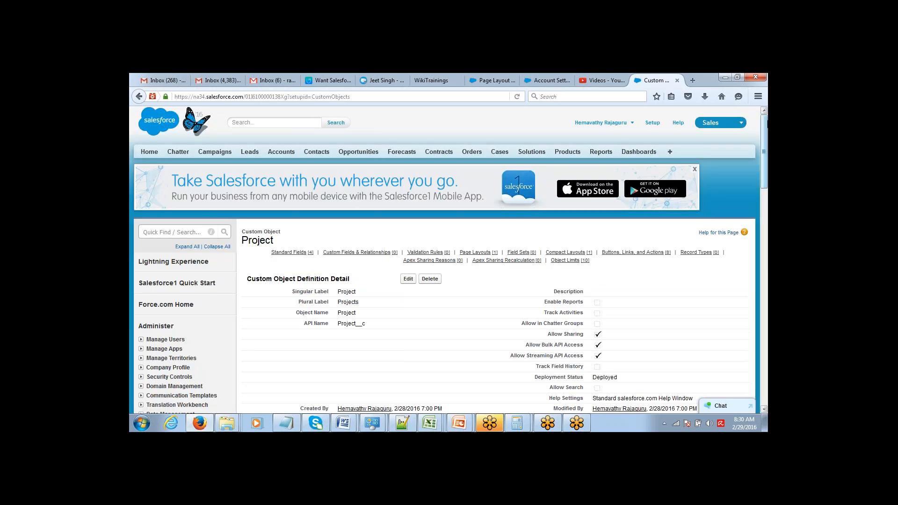
- Dismiss the Salesforce1 mobile app banner on the Project object's page
mouse_move(763, 125)
mouse_down()
mouse_move(763, 173)
mouse_move(762, 124)
mouse_move(763, 132)
mouse_up()
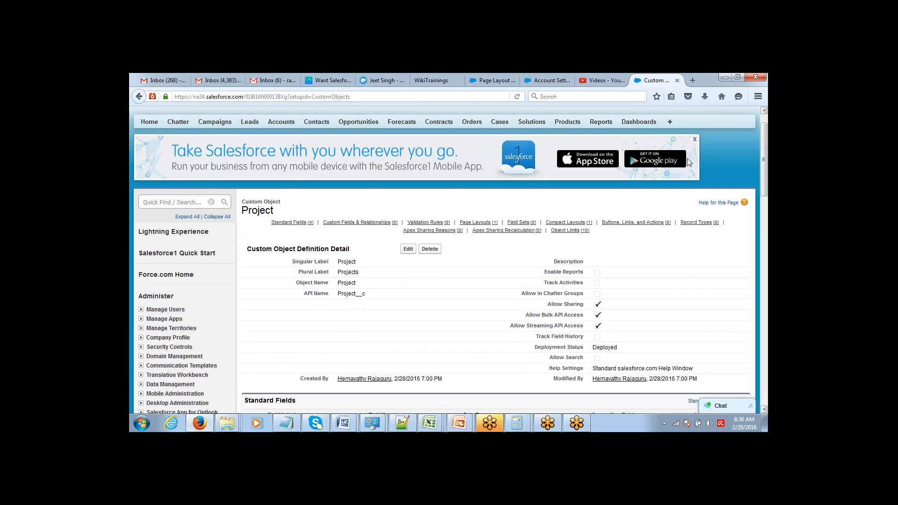
click(694, 139)
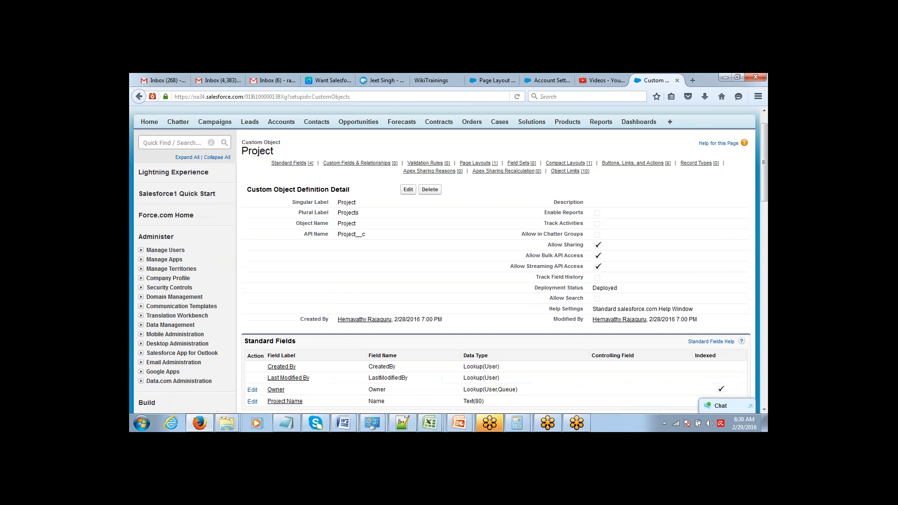
mouse_move(765, 137)
mouse_down()
mouse_move(755, 183)
mouse_move(766, 120)
mouse_move(763, 140)
mouse_up()
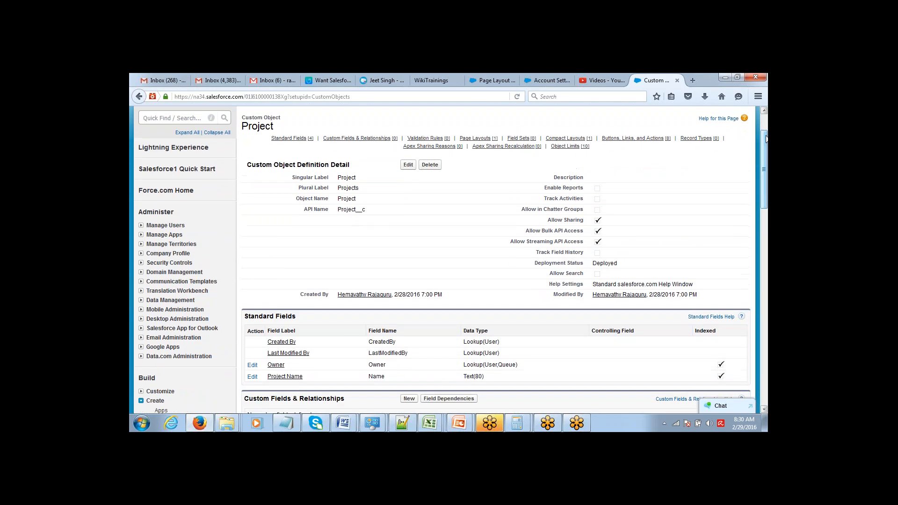
- Switch to the Notepad notes and add a block of blank lines below the "Project Management App" line
key(alt+Tab)
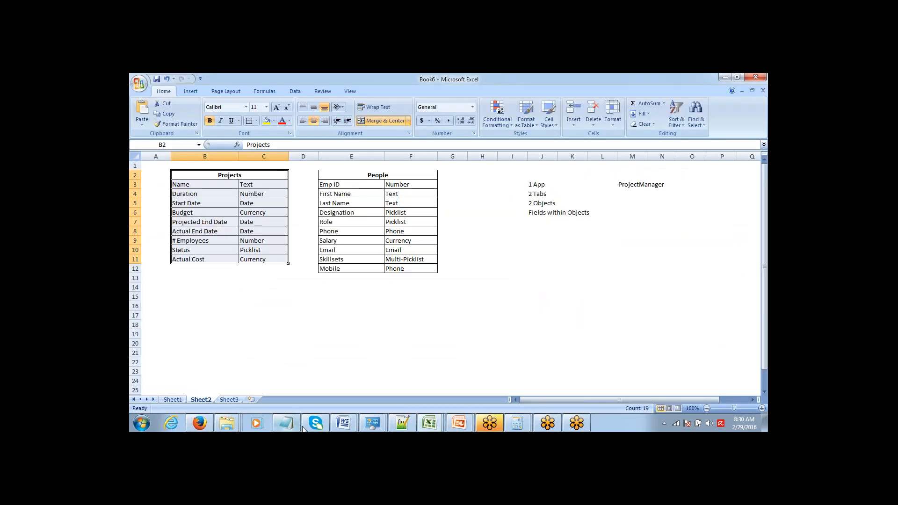
key(alt+Tab)
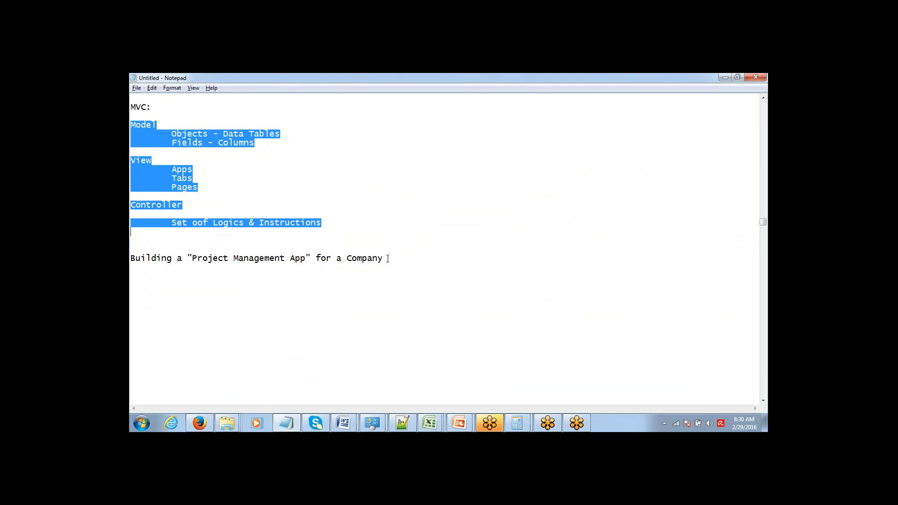
click(388, 259)
key(Return)
key(Return)
key(Return)
key(Return)
key(Return)
key(Return)
key(Return)
key(Return)
key(Return)
key(Return)
key(Return)
key(Return)
key(Return)
key(Return)
key(Return)
key(Return)
key(Return)
key(Return)
key(Return)
key(Return)
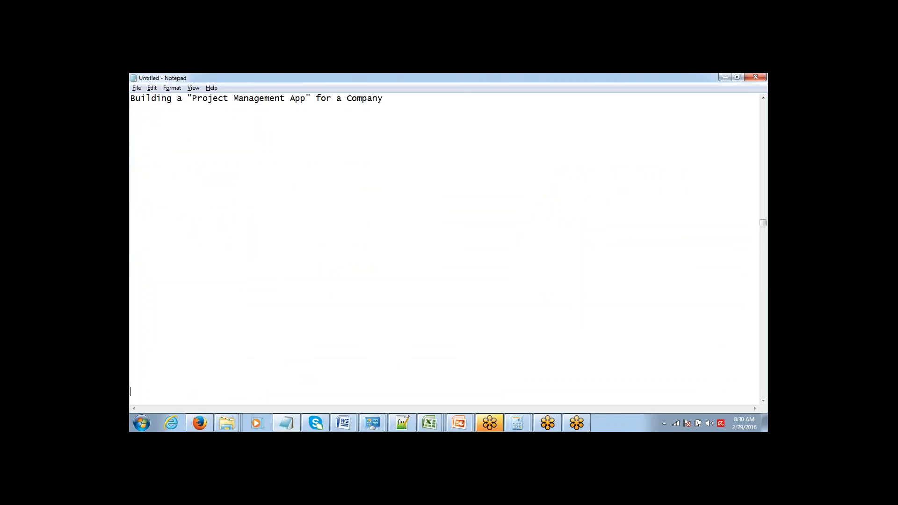
- Add the lines "Standard -" and "Custom" to the notes below the "Project Management App" line
click(134, 120)
text(STanar)
key(BackSpace)
key(BackSpace)
key(BackSpace)
key(BackSpace)
key(BackSpace)
text(tandardCustom -)
key(alt+Tab)
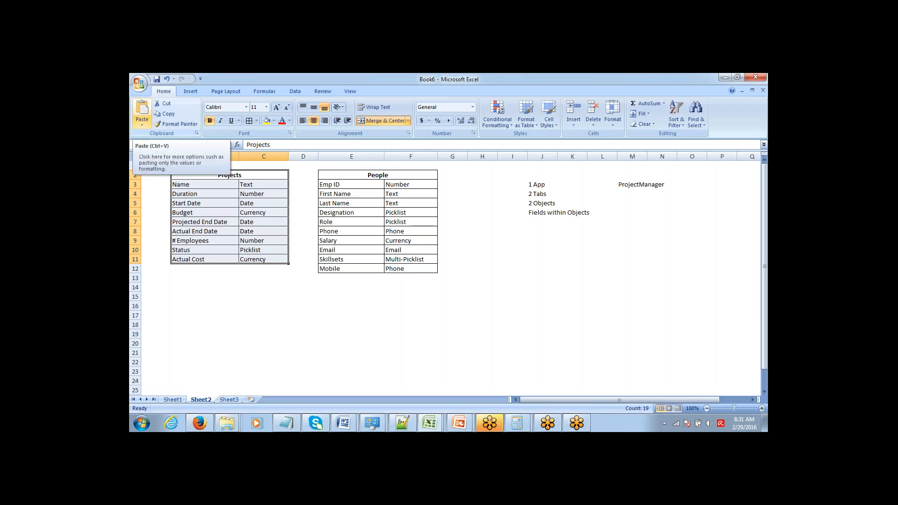
key(alt+Tab)
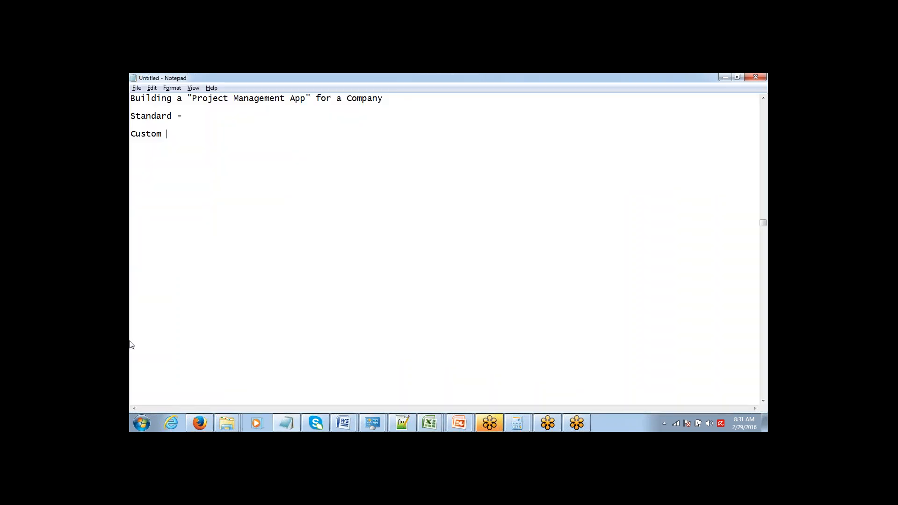
- Switch to Salesforce in Firefox and examine the Project object's name, standard fields and the related sections below them
mouse_move(201, 413)
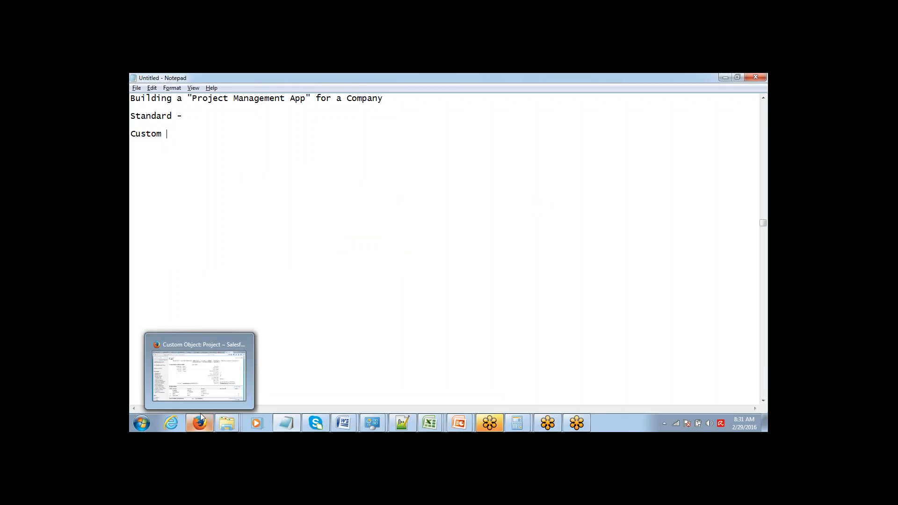
click(202, 386)
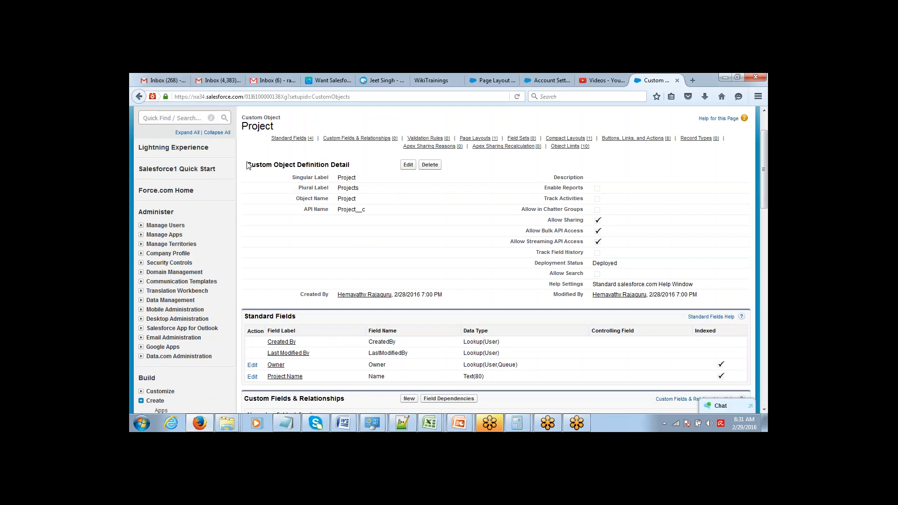
drag(244, 118, 283, 128)
click(243, 128)
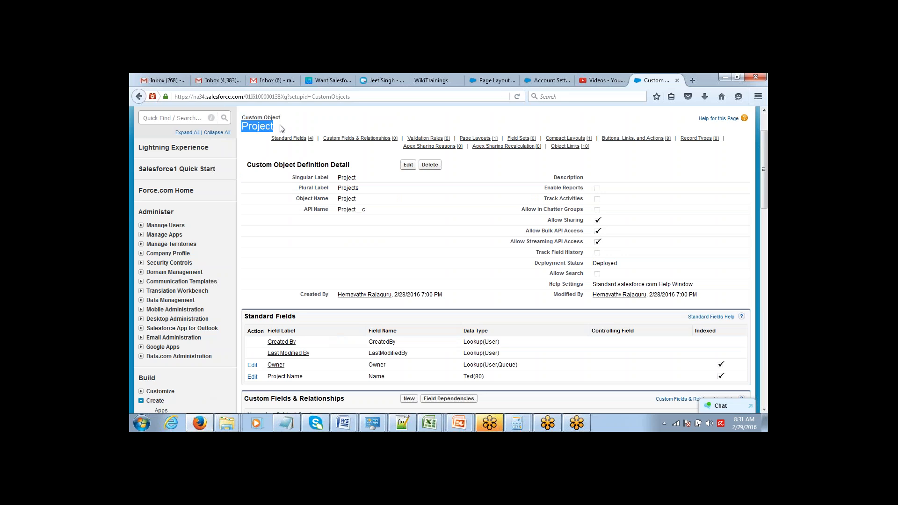
click(349, 127)
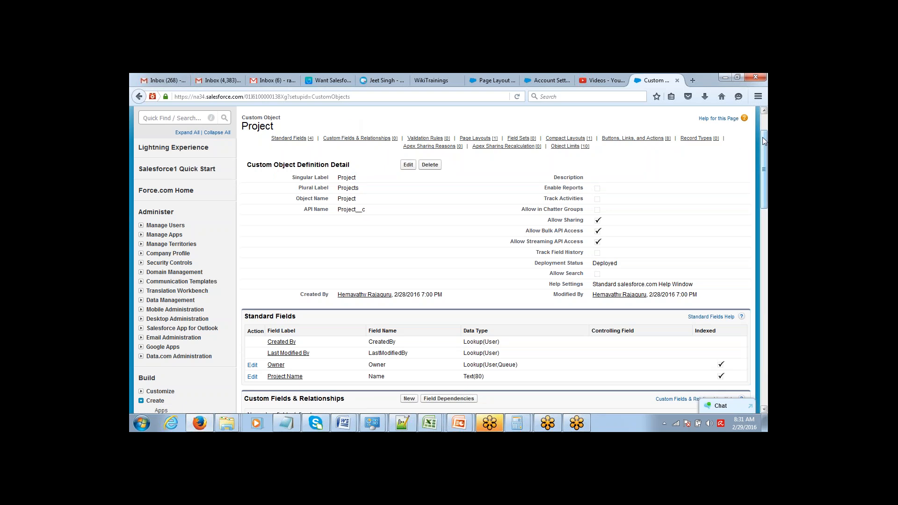
drag(762, 137, 759, 150)
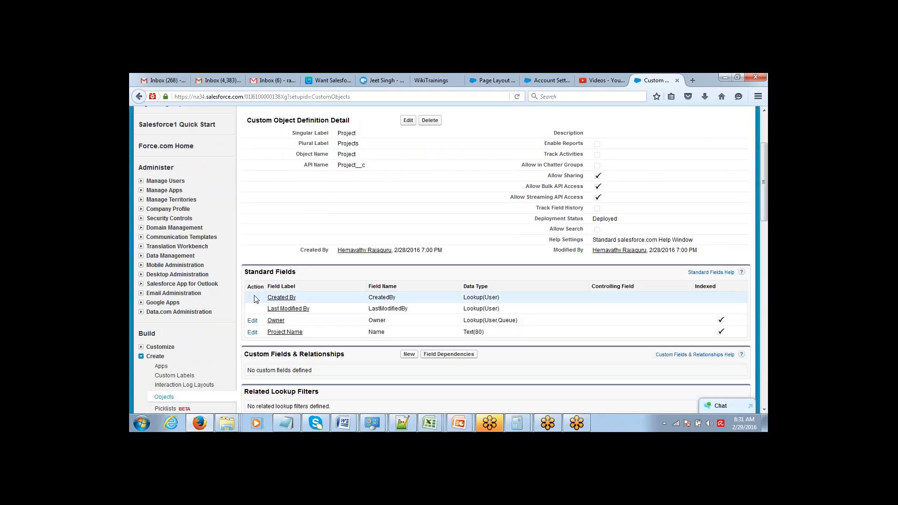
drag(251, 297, 306, 333)
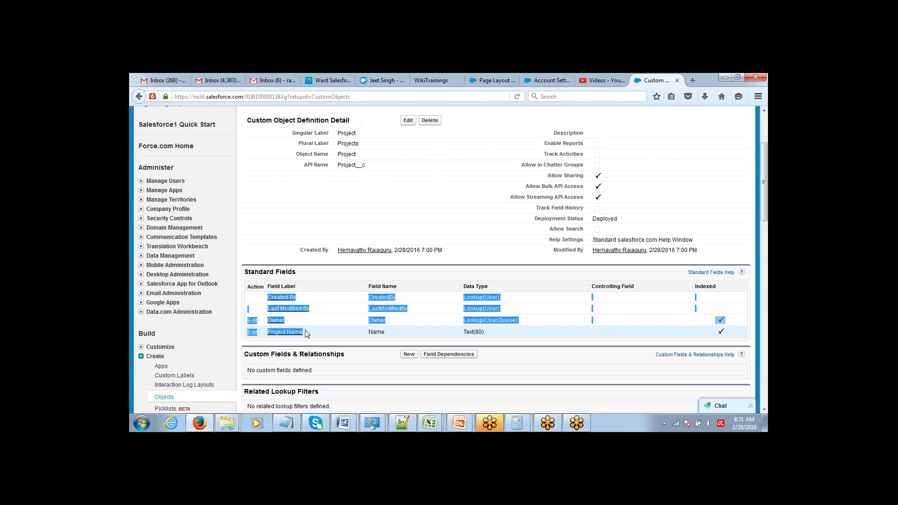
drag(244, 354, 264, 322)
drag(323, 312, 270, 301)
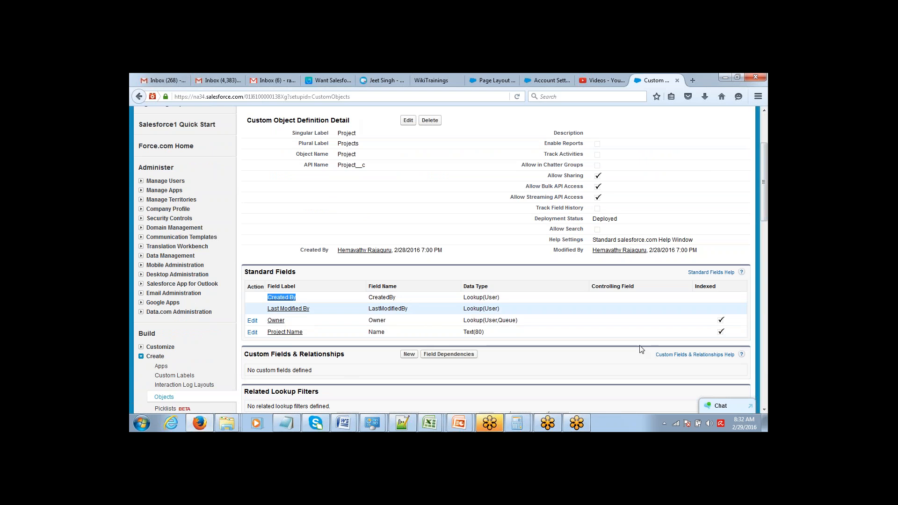
click(766, 344)
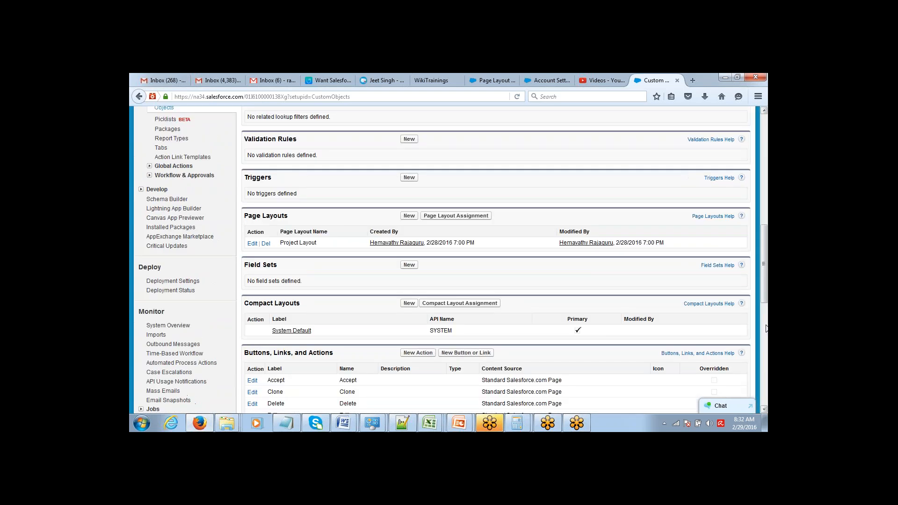
click(763, 111)
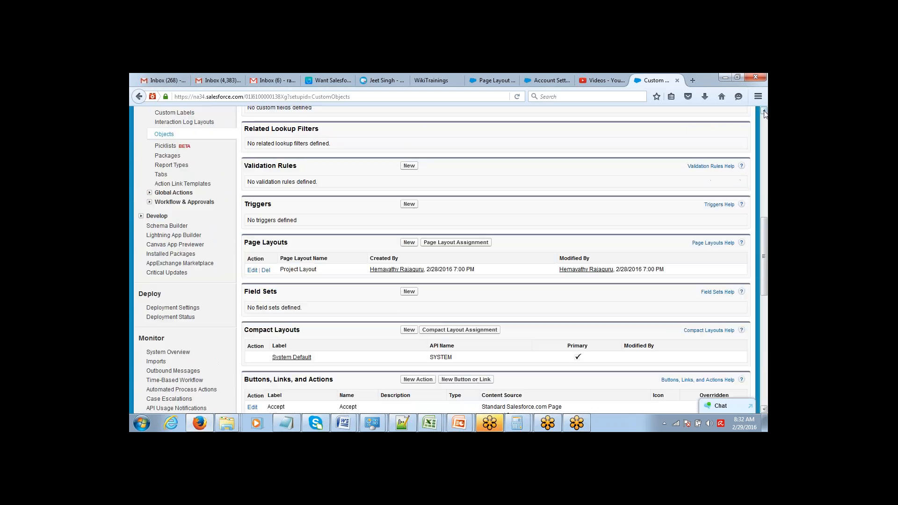
drag(763, 111, 763, 111)
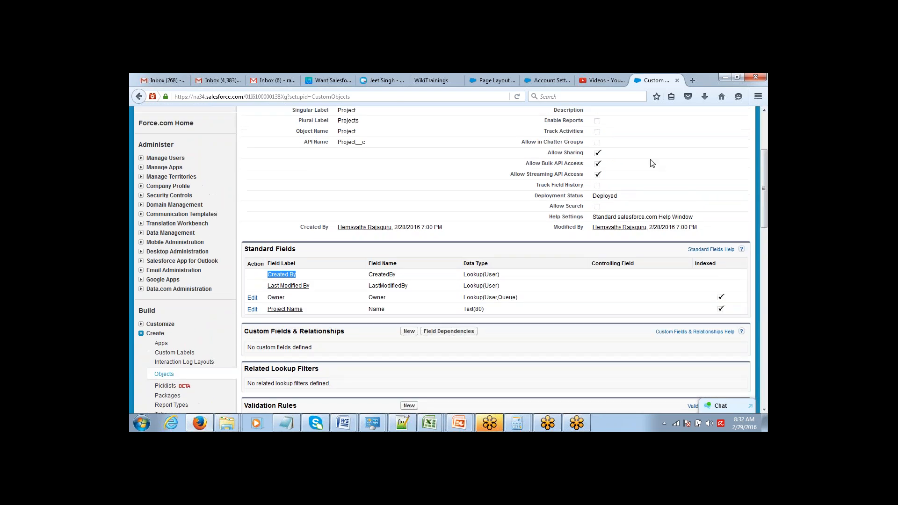
click(237, 298)
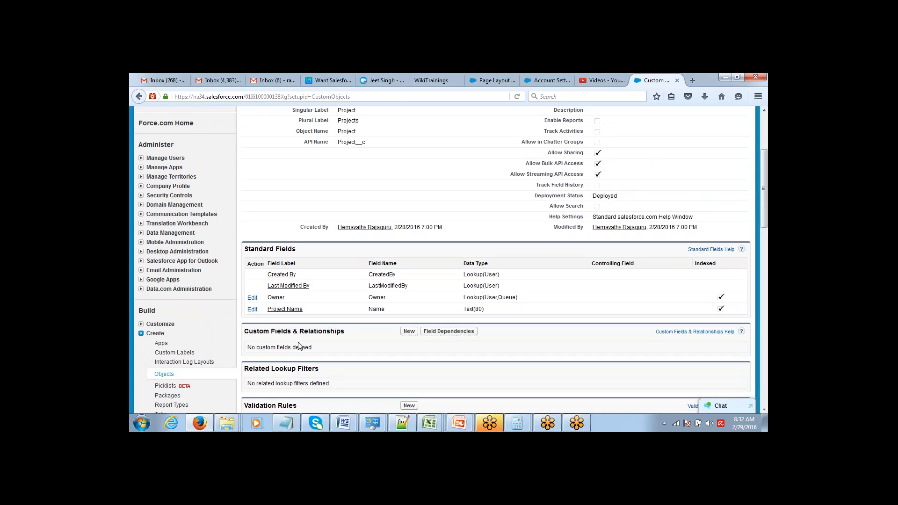
- Start a new custom field on the Project object
click(411, 332)
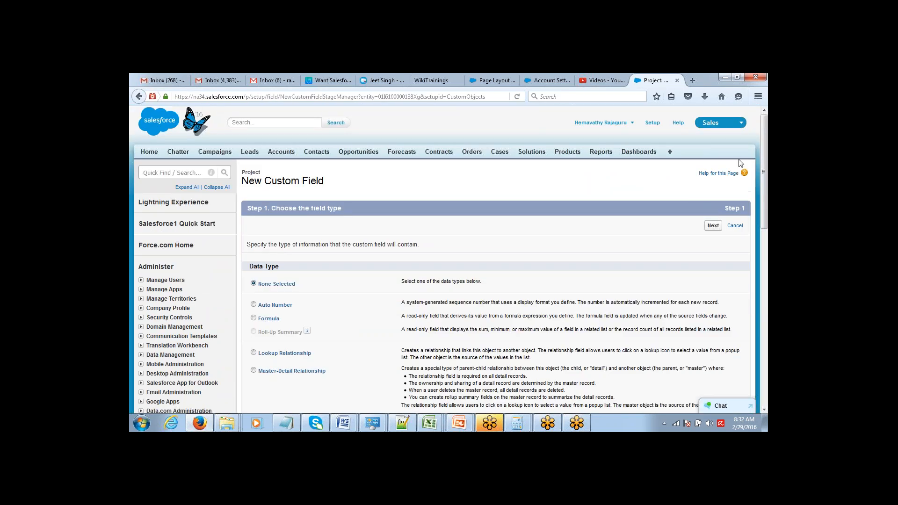
scroll(763, 147, down, 2)
mouse_move(763, 147)
mouse_down()
mouse_move(764, 157)
mouse_move(764, 140)
mouse_up()
key(alt+Tab)
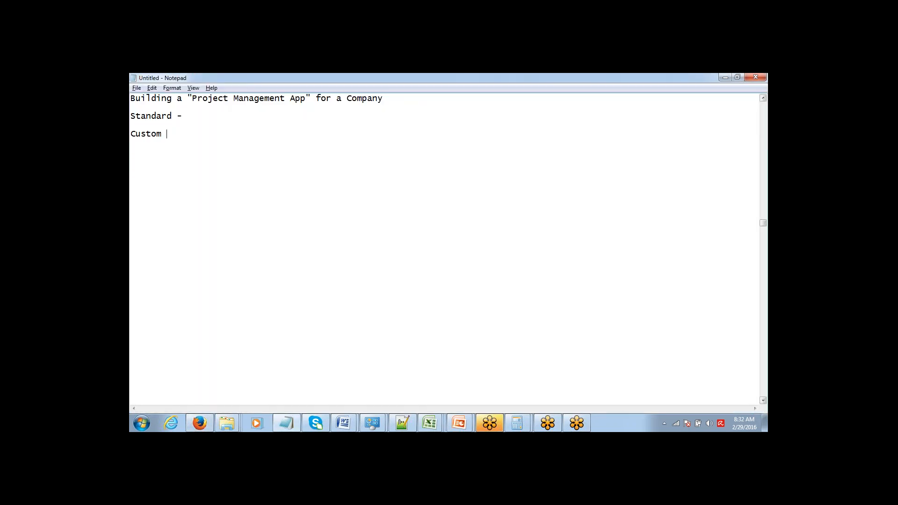
key(alt+Tab)
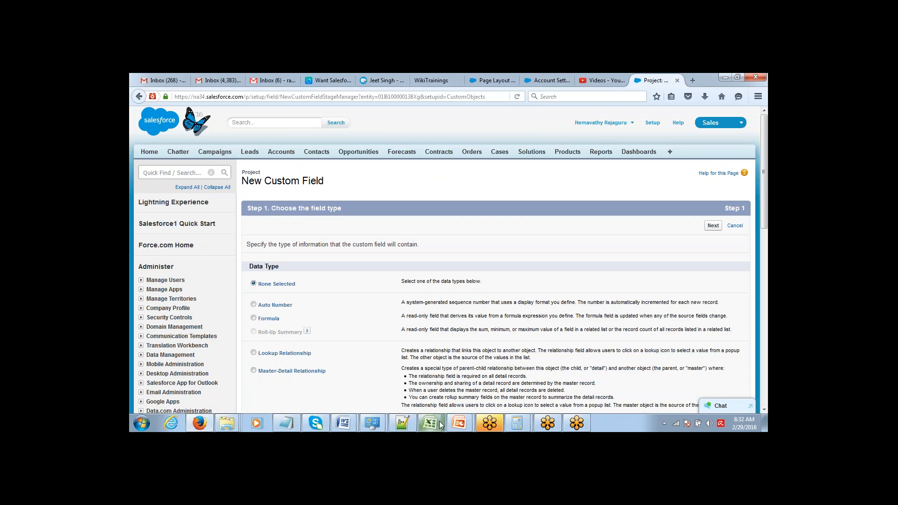
- Switch to the Excel workbook and mark the Name row of the Projects table with Done in cell A3
mouse_move(439, 424)
click(658, 384)
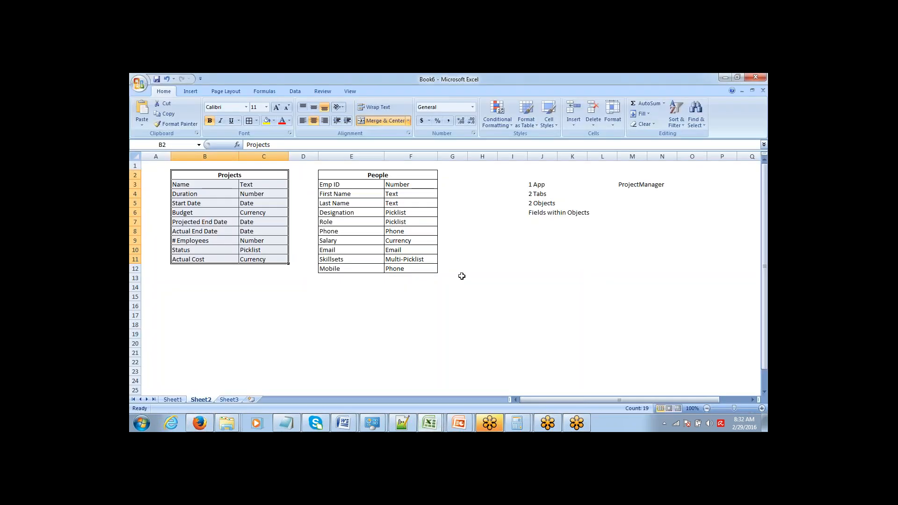
click(217, 187)
key(Left)
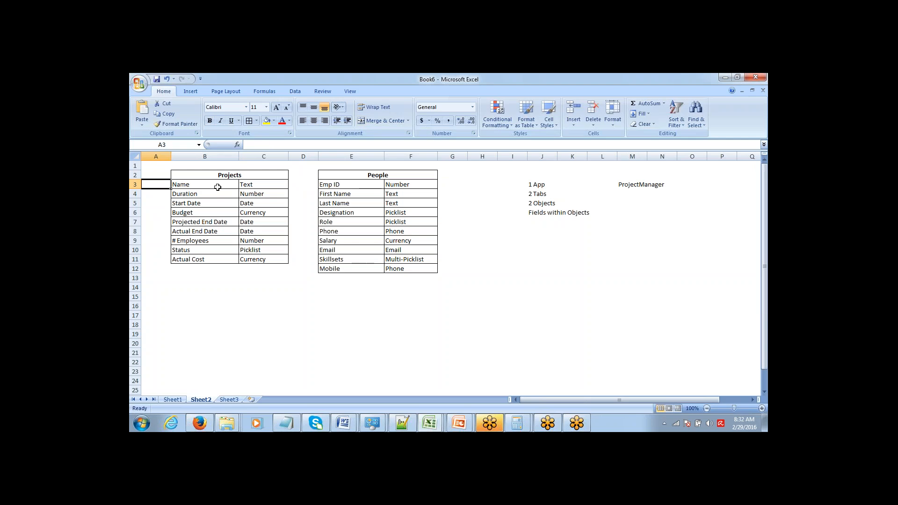
text(Done)
key(Return)
key(Up)
key(shift+Right)
key(shift+Right)
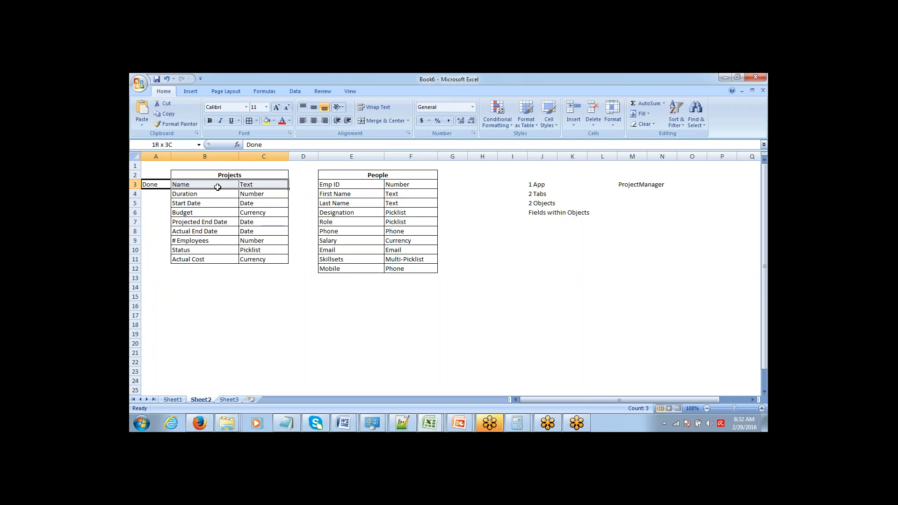
- Check the Duration row's type in the Projects table, and choose Number as the new Salesforce custom field's data type
key(Down)
key(Right)
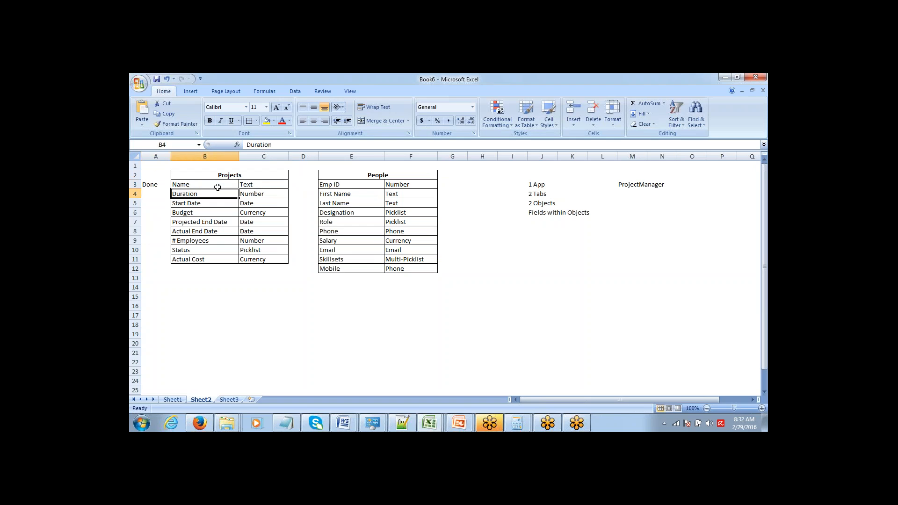
key(alt+Tab)
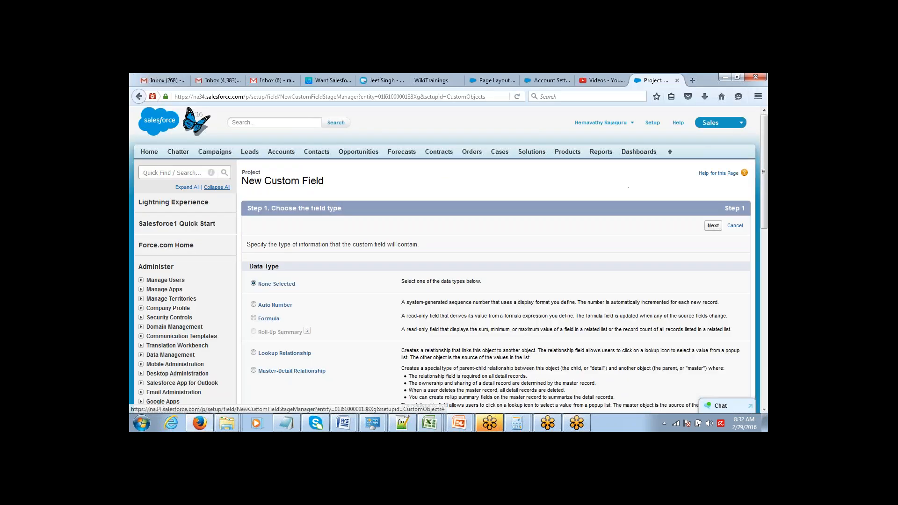
key(alt+Tab)
key(Right)
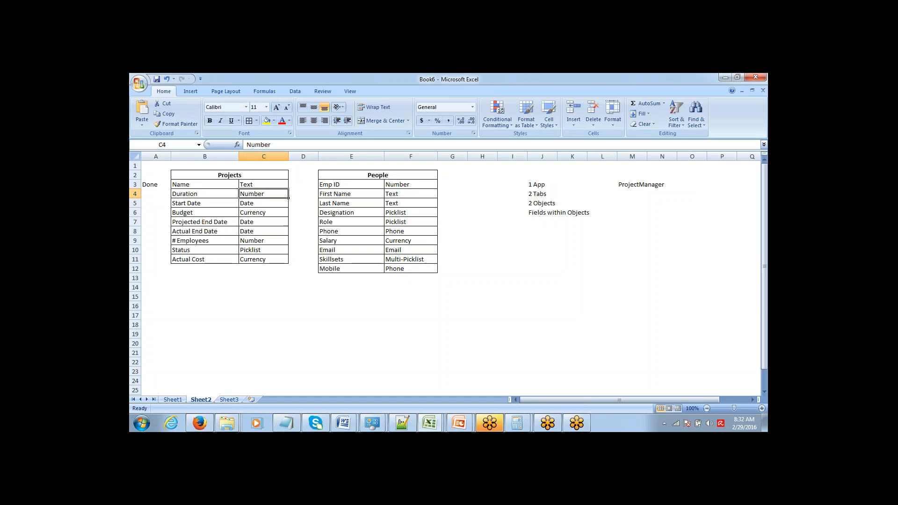
key(alt+Tab)
scroll(448, 260, down, 3)
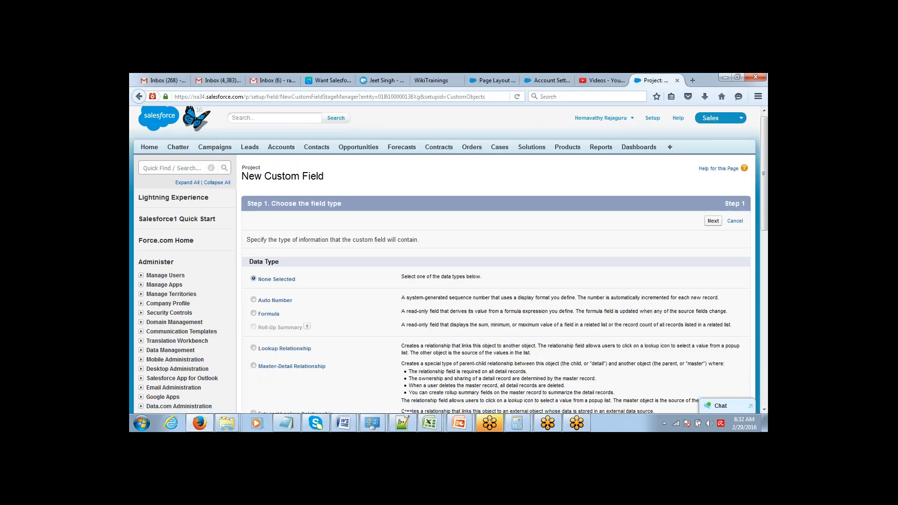
scroll(221, 192, down, 3)
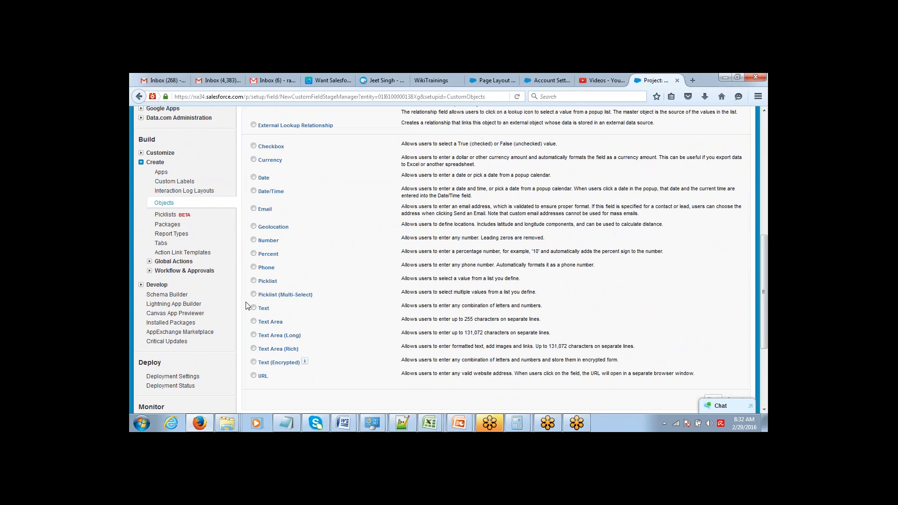
click(260, 240)
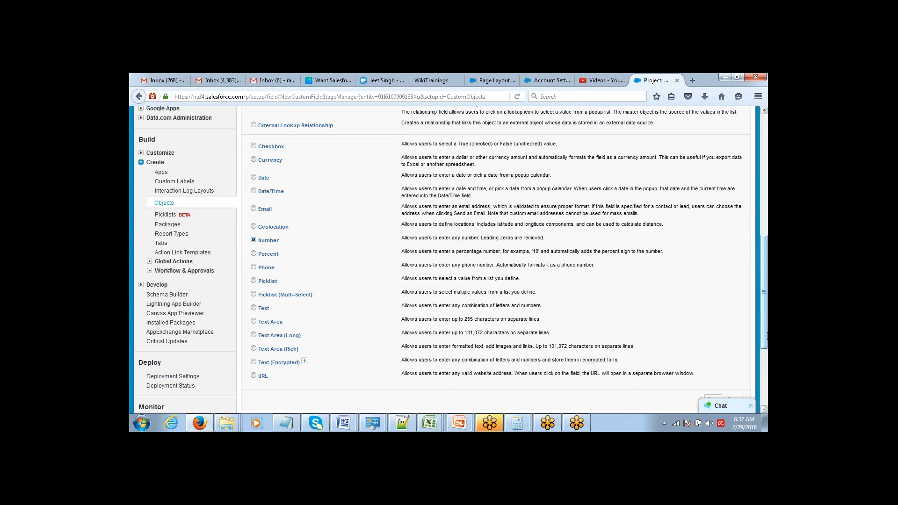
- Proceed with the Number data type and label the new custom field Duration(in Days)
scroll(640, 374, down, 2)
click(713, 341)
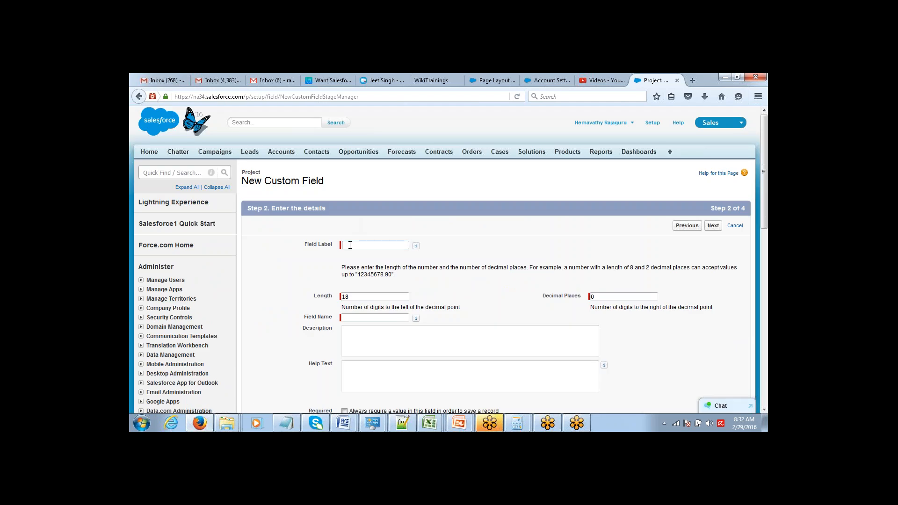
text(u)
text(ration(in Hour)
click(469, 261)
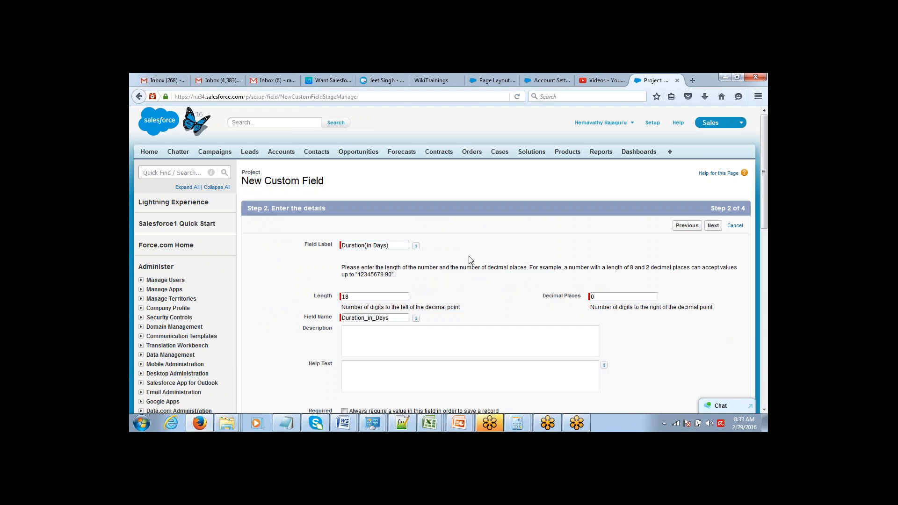
- Make the Duration(in Days) field visible to all profiles and save it with the Project Layout included
click(712, 227)
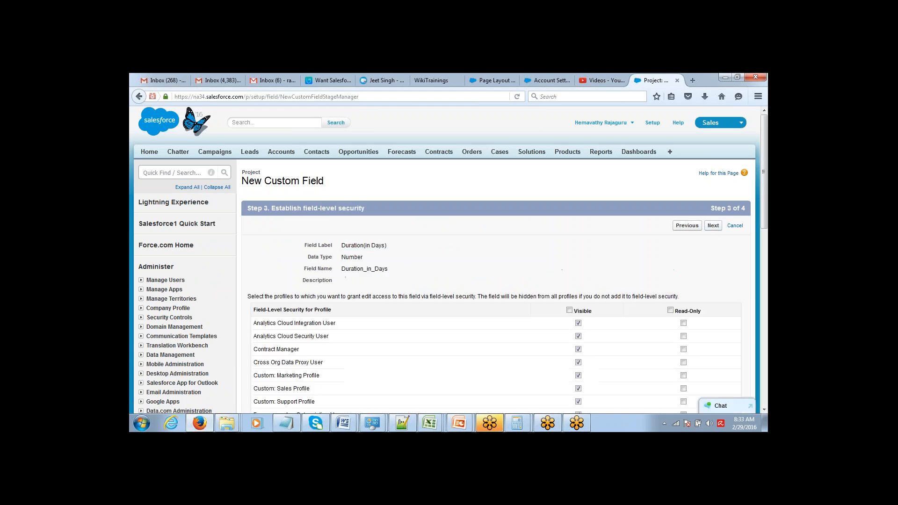
click(570, 311)
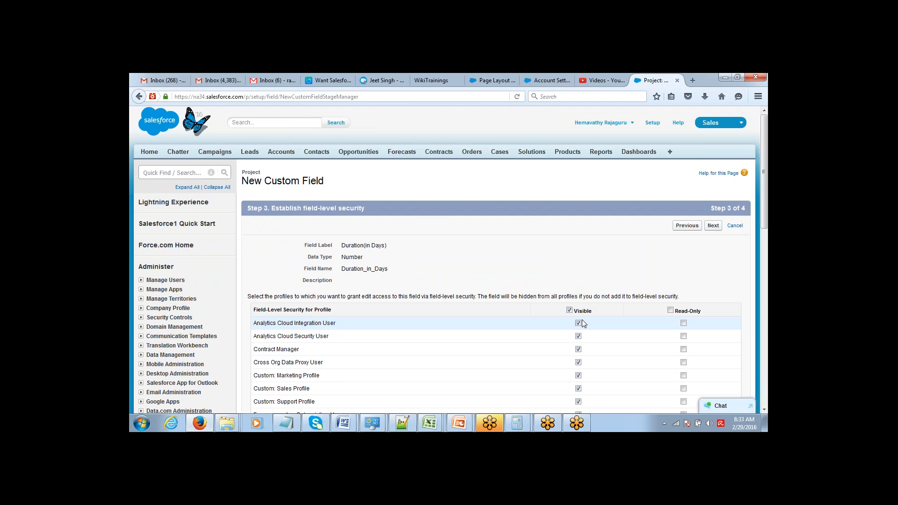
click(713, 225)
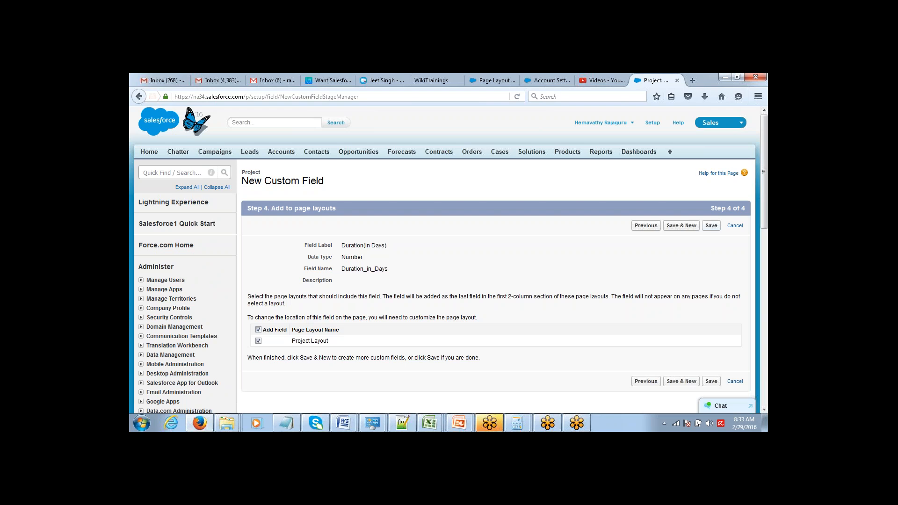
click(711, 225)
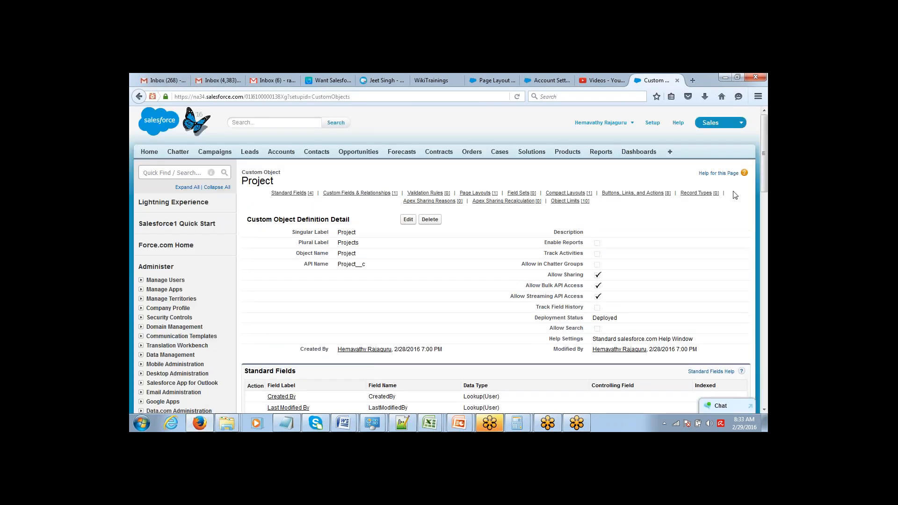
- Review the Project object's standard and custom fields, and check the Start Date row of the Projects table in Excel
scroll(766, 126, down, 5)
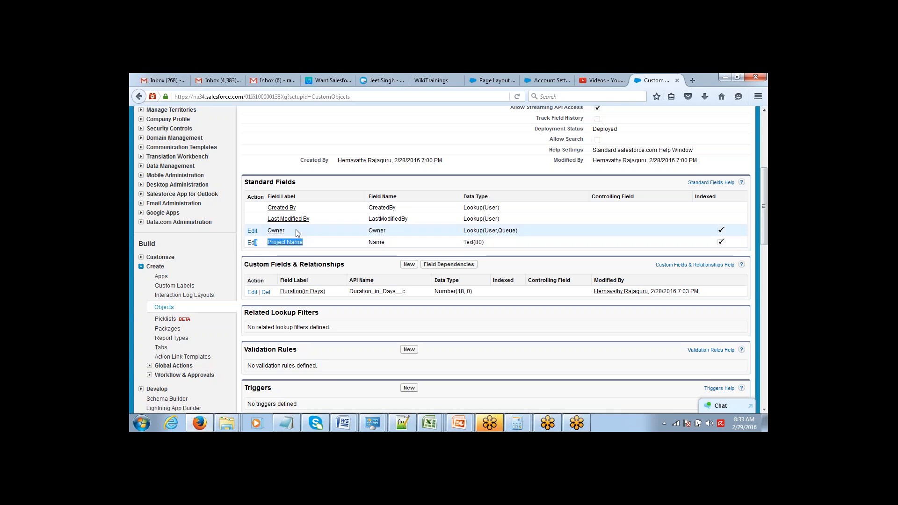
drag(286, 231, 260, 207)
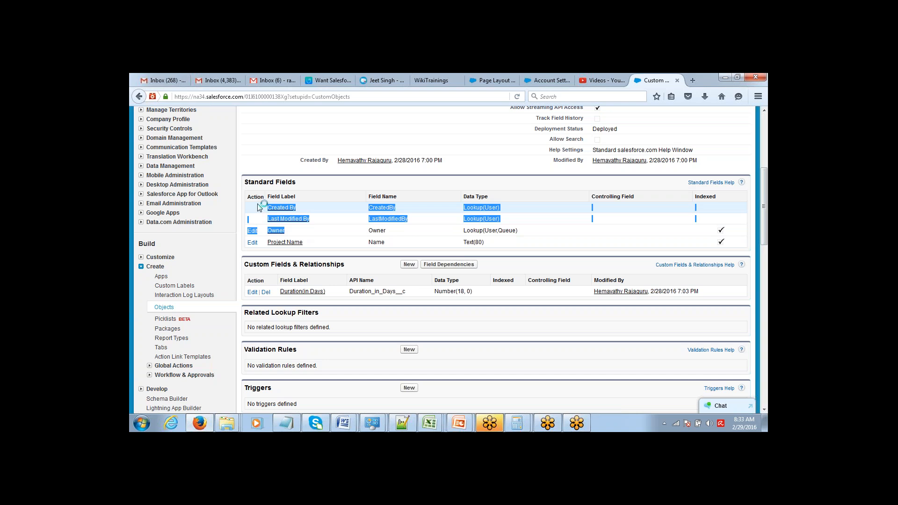
click(246, 212)
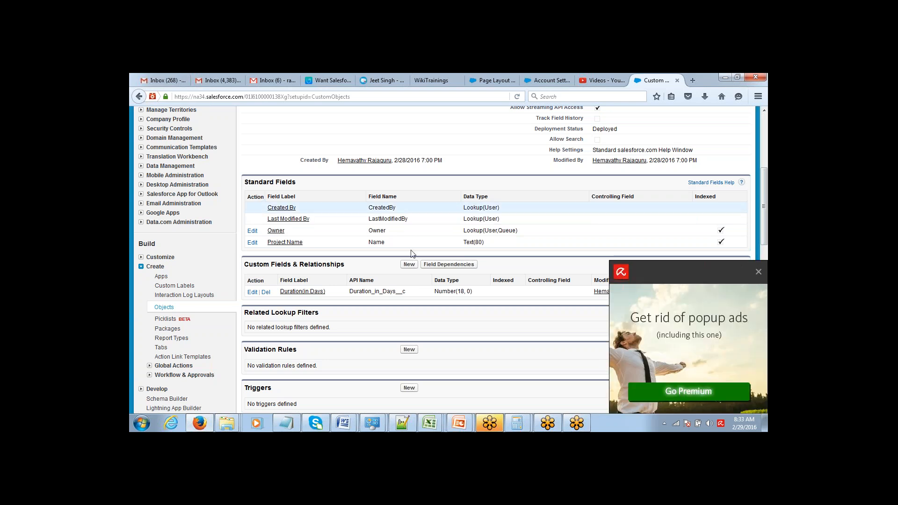
click(759, 272)
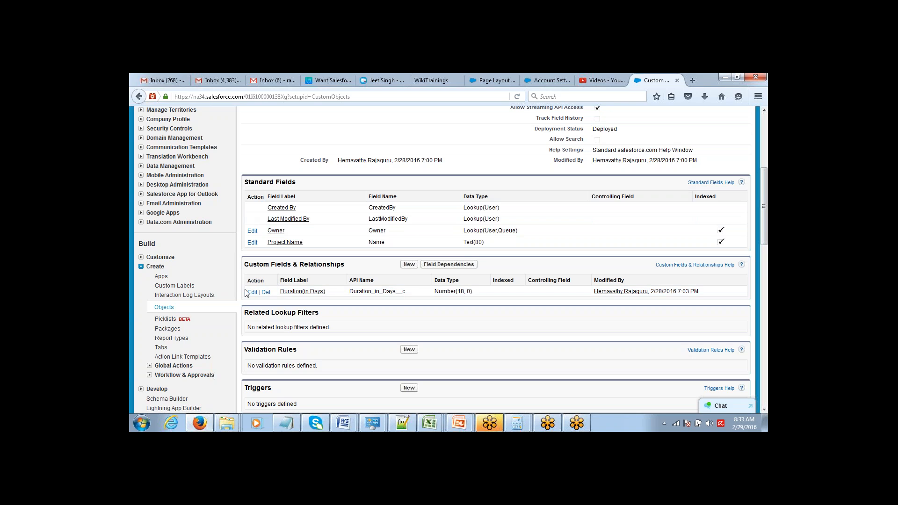
drag(246, 292, 329, 293)
key(alt+Tab)
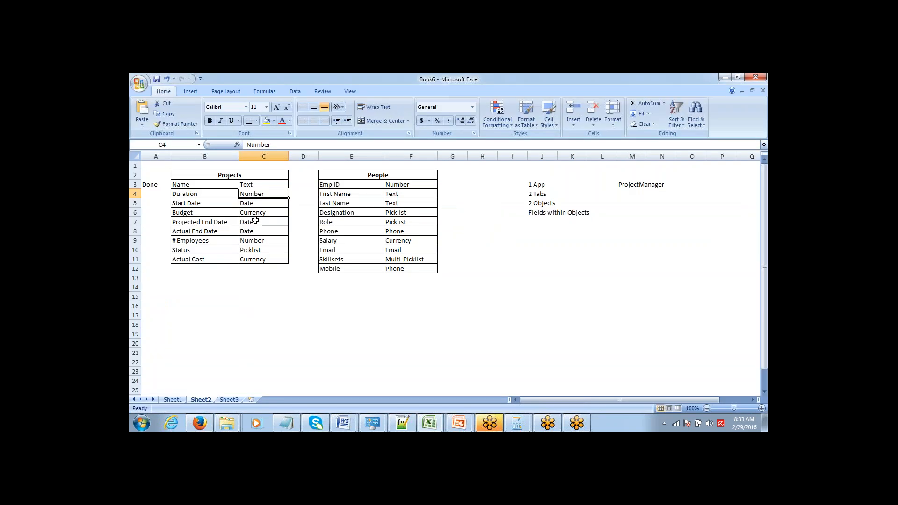
click(207, 204)
key(alt+Tab)
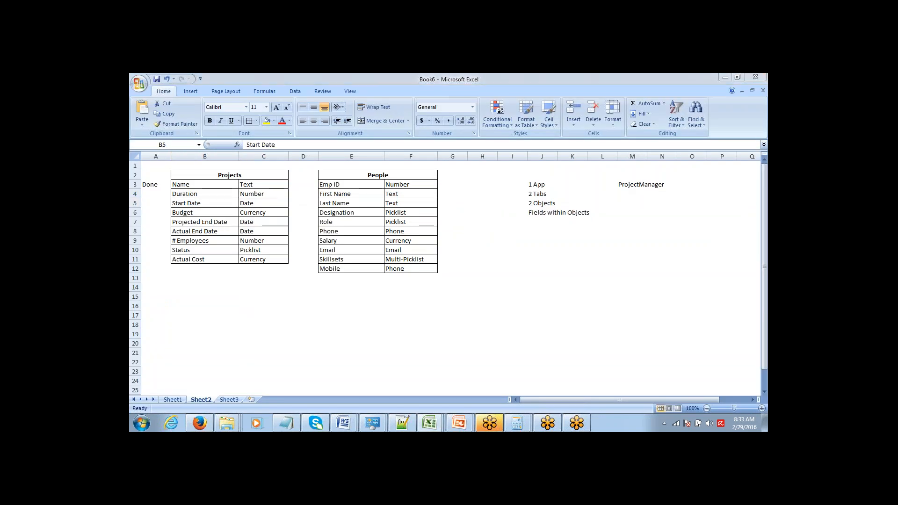
- Return to Salesforce in Firefox and start another custom field on the Project object with the Date data type
click(326, 276)
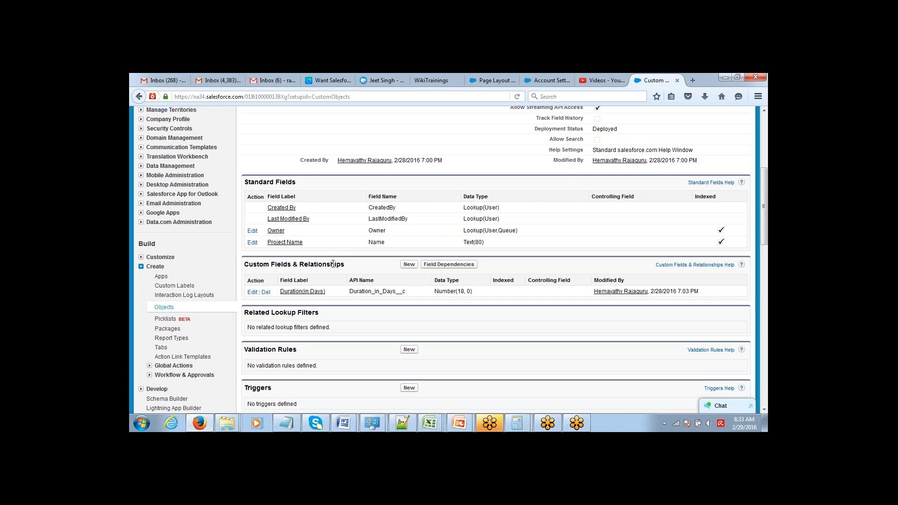
click(409, 265)
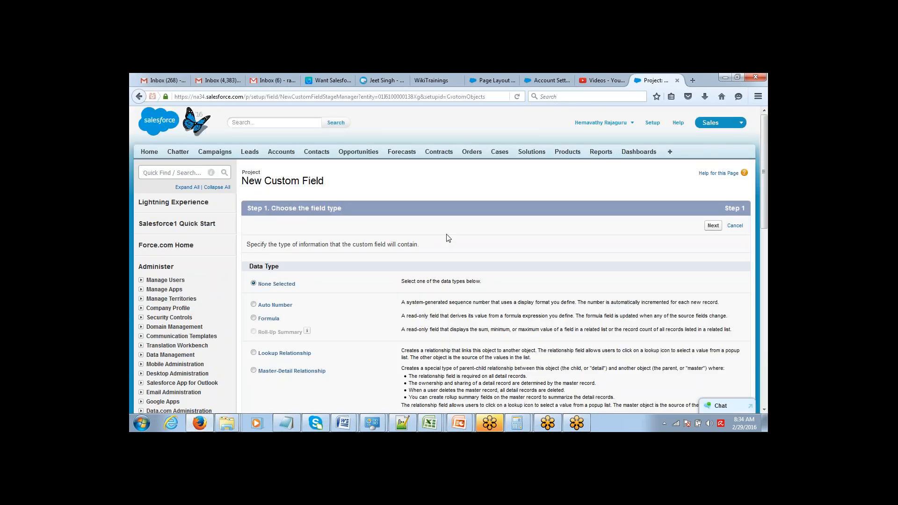
scroll(754, 201, down, 5)
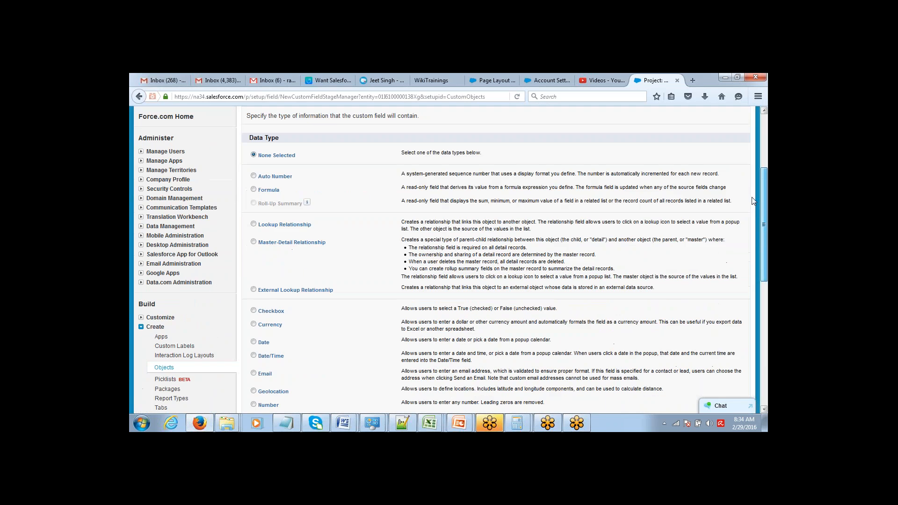
scroll(753, 201, down, 3)
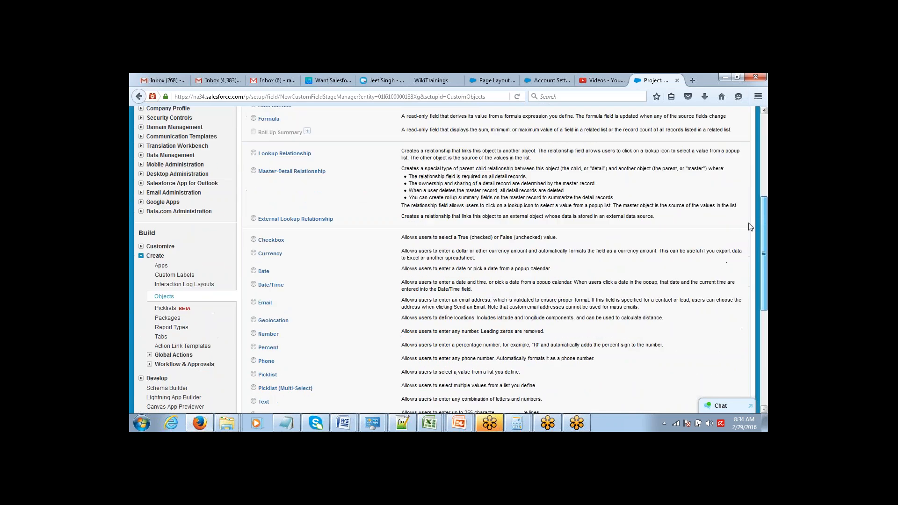
click(254, 271)
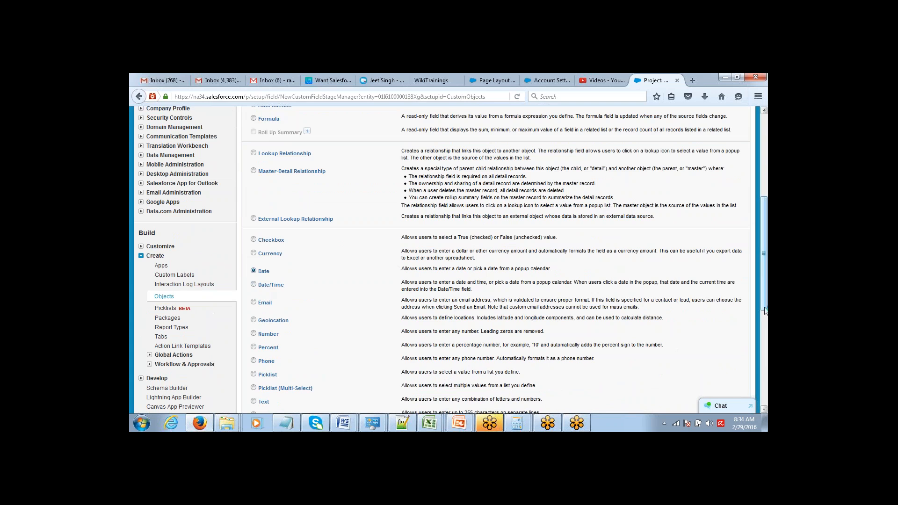
scroll(765, 311, down, 6)
click(713, 348)
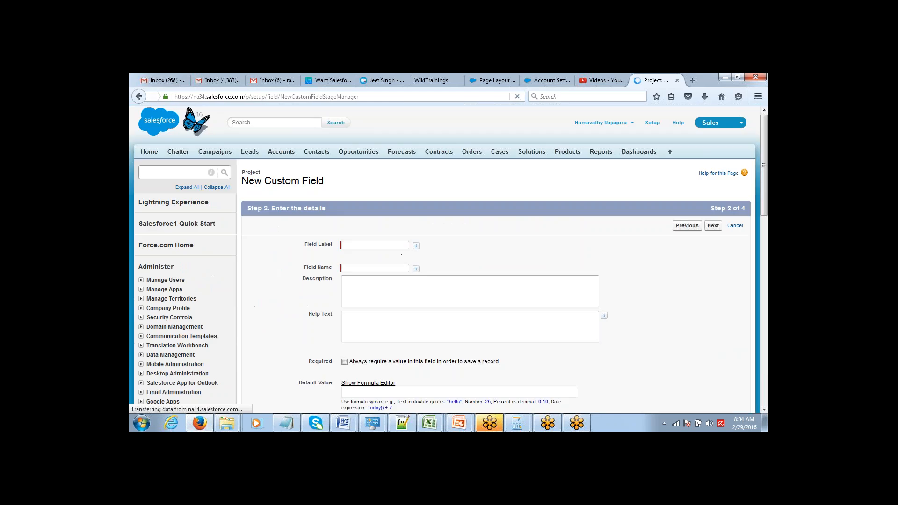
- Label the date field Start Date and save it with the default field-level security and Project Layout
click(386, 244)
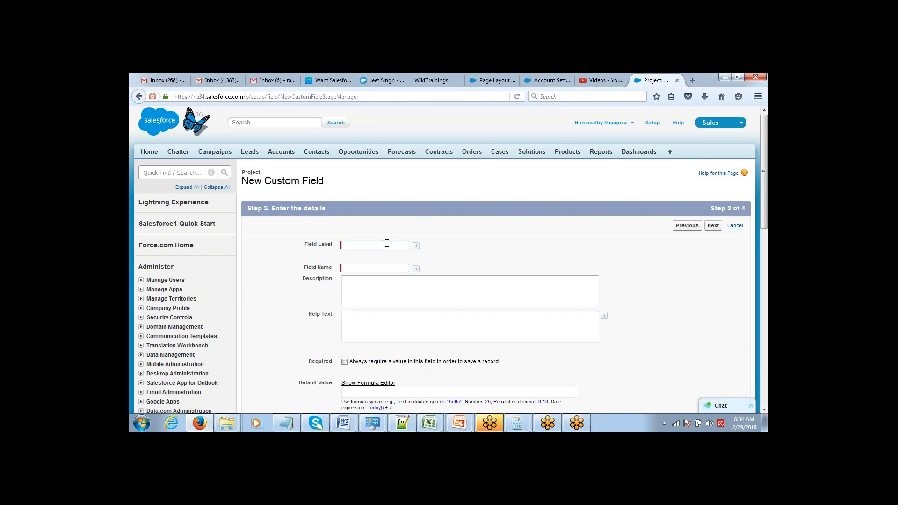
text(Start Date)
key(Tab)
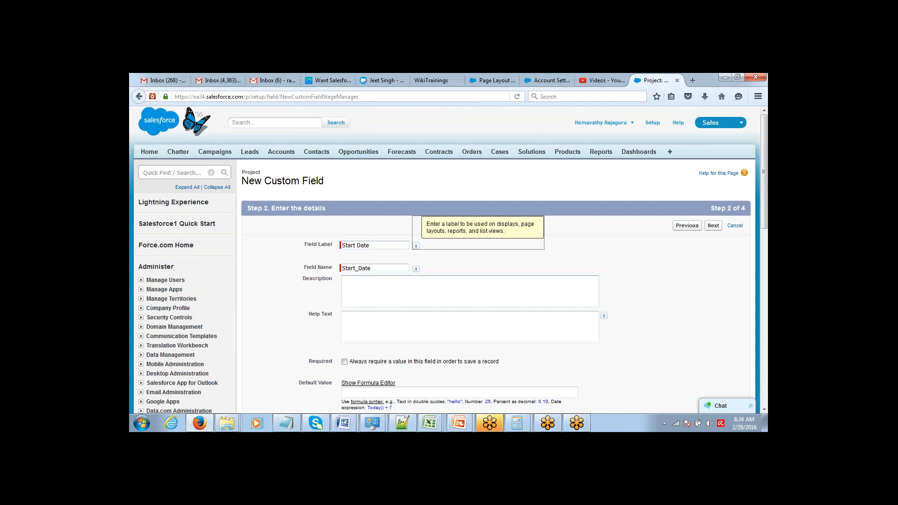
click(713, 226)
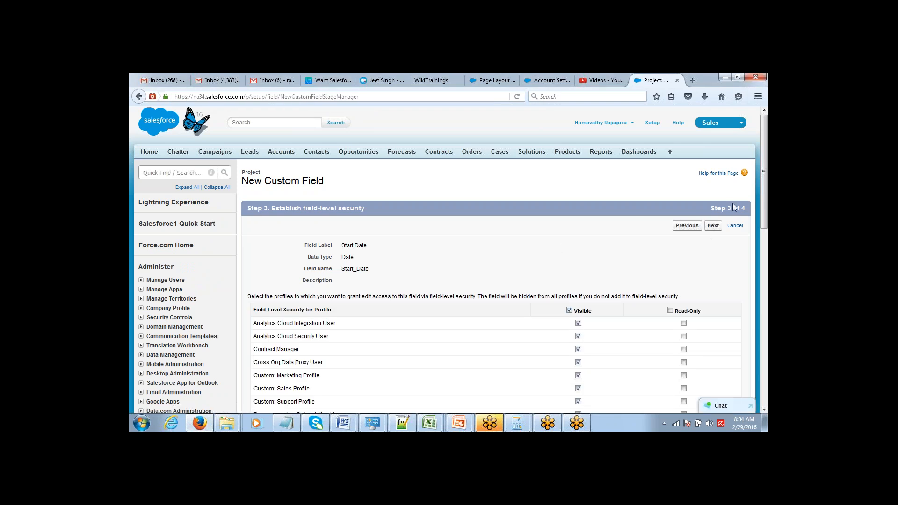
click(715, 226)
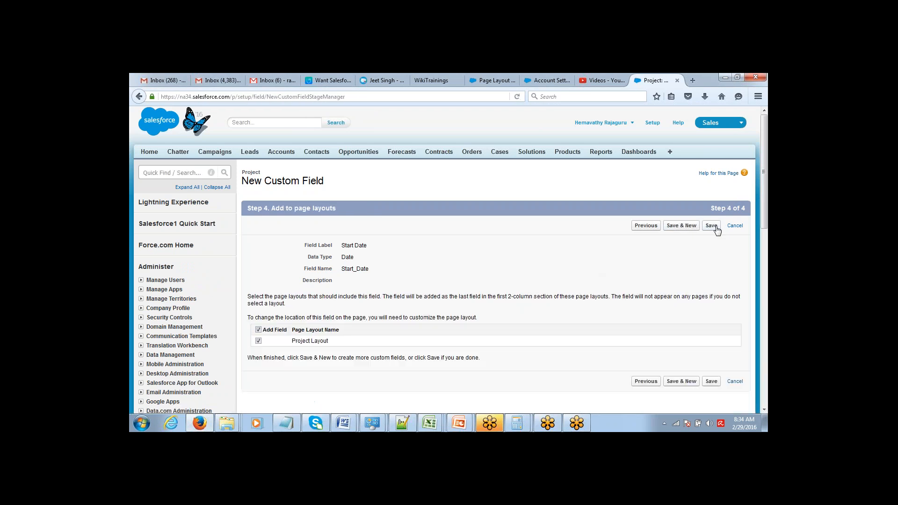
click(716, 228)
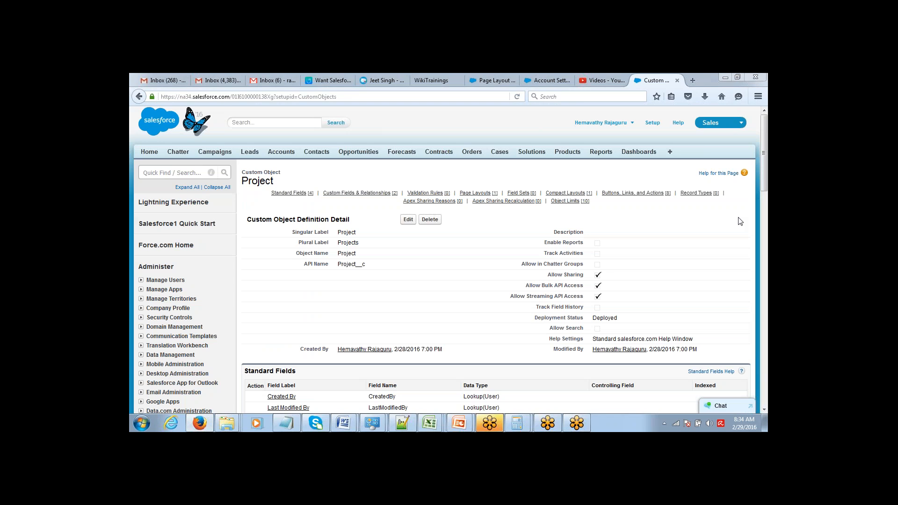
- Check the Project object's custom fields against the remaining Projects rows in Excel, and look at the People table
drag(765, 131, 750, 202)
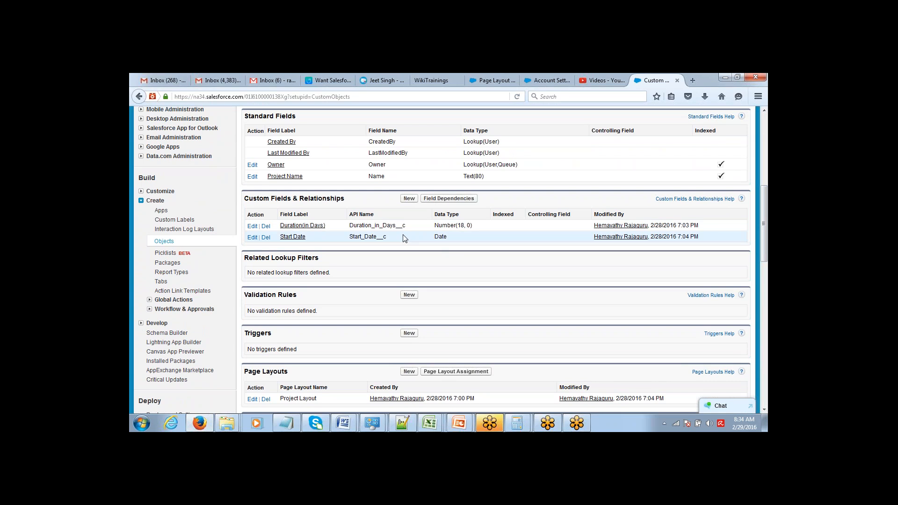
key(alt+Tab)
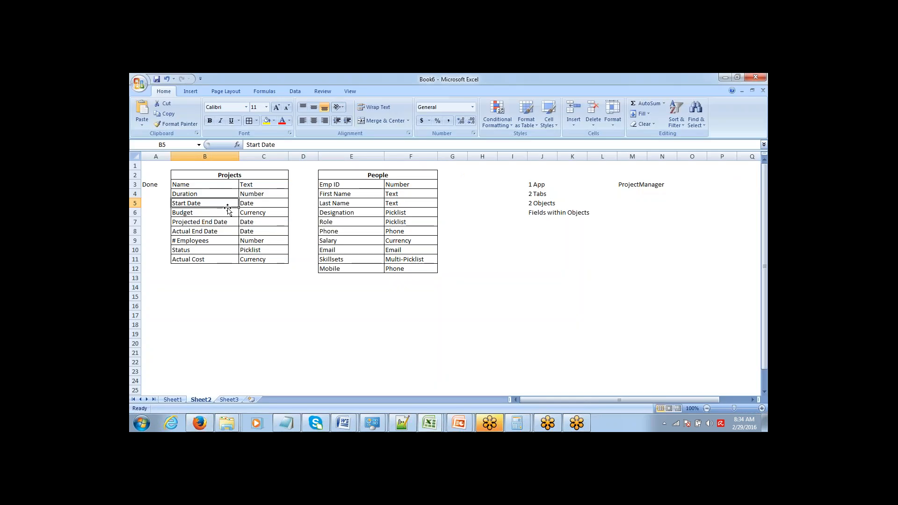
drag(227, 211, 256, 256)
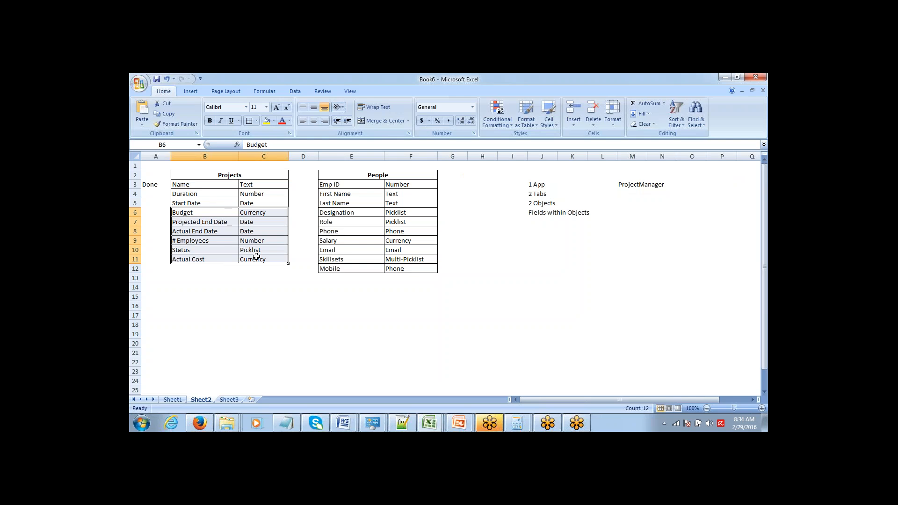
key(alt+Tab)
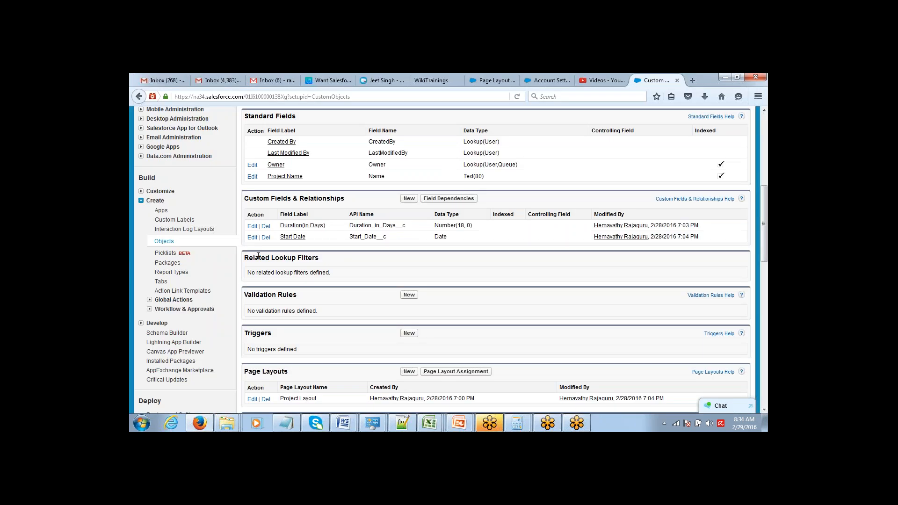
scroll(765, 112, up, 10)
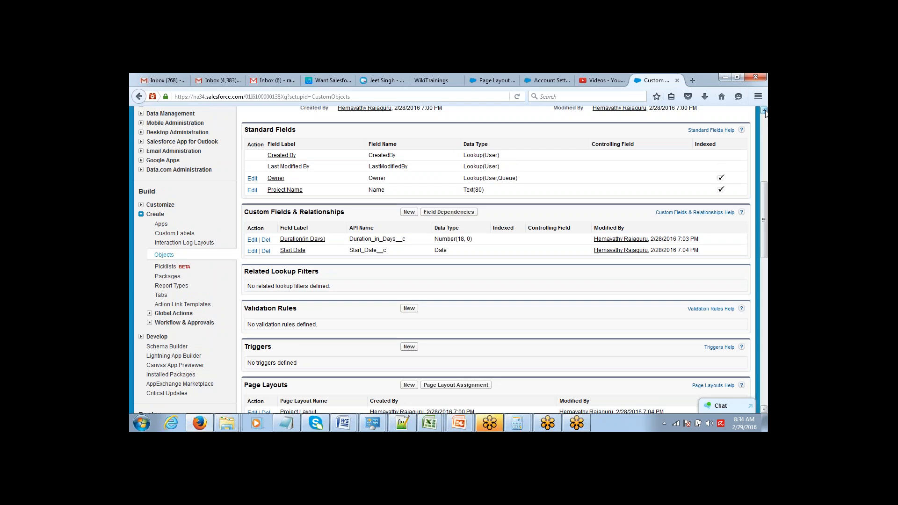
key(alt+Tab)
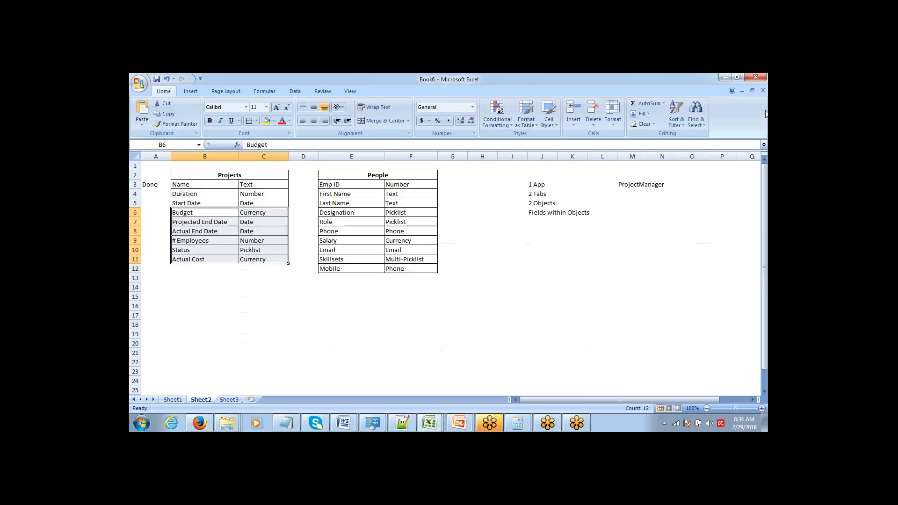
click(390, 180)
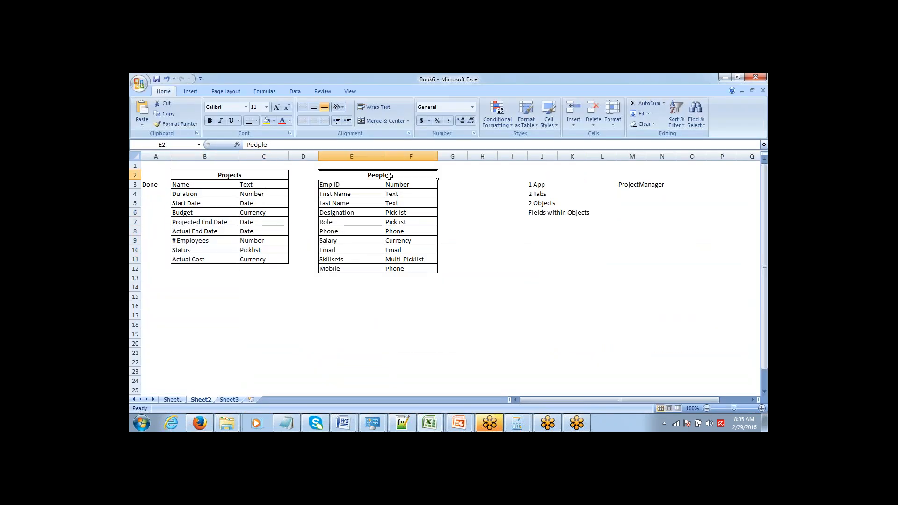
- Switch back to Salesforce in Firefox and start a new custom object with the label People
key(alt+Tab)
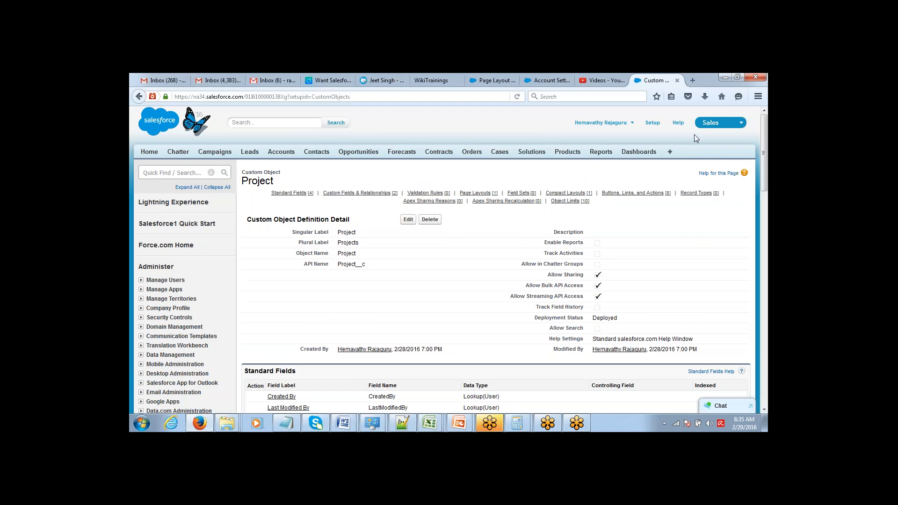
drag(766, 120, 754, 179)
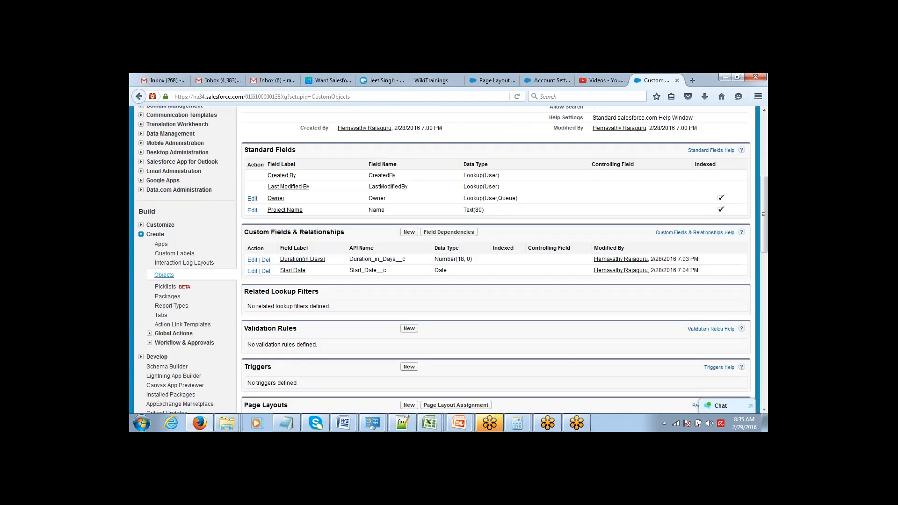
click(163, 275)
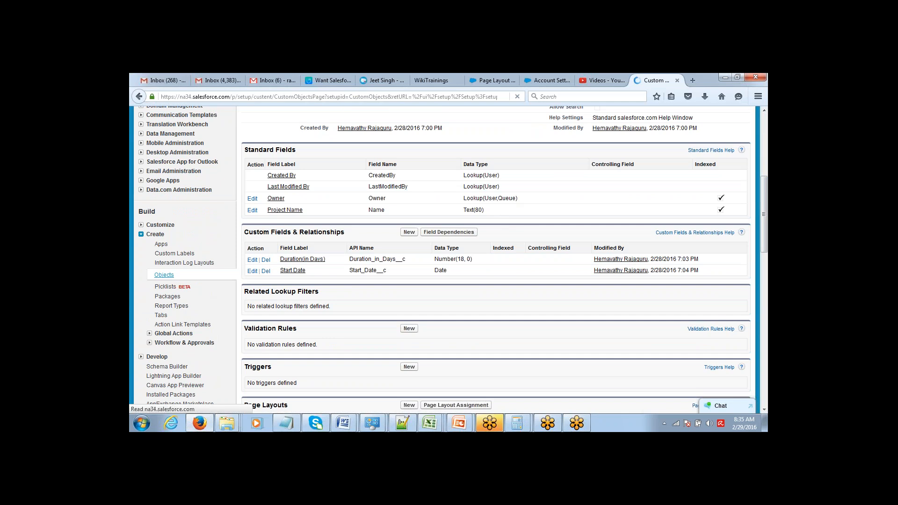
click(443, 243)
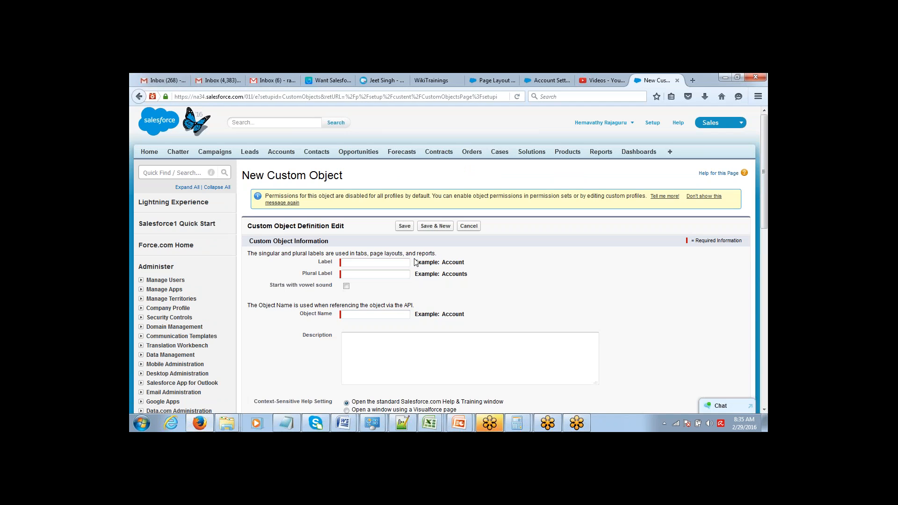
click(390, 262)
text(People)
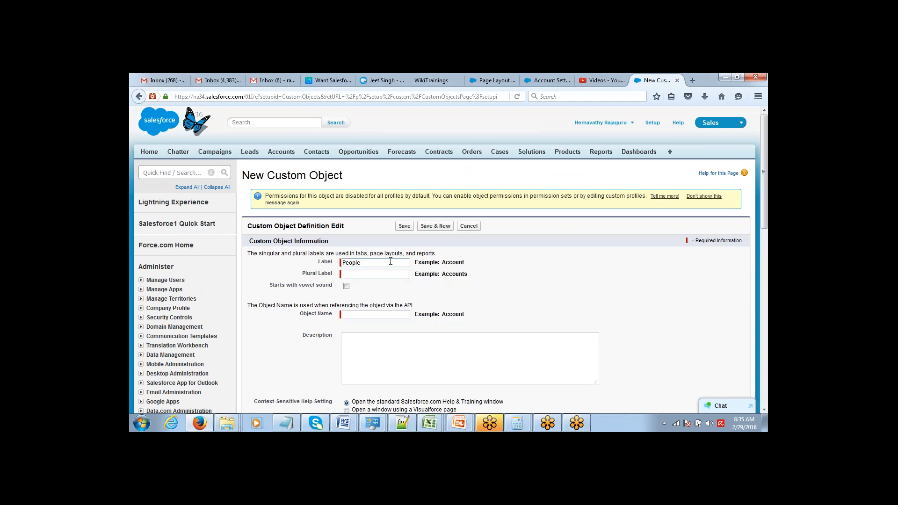
- Set the plural label to People and save the new custom object
key(Tab)
text(People)
click(405, 227)
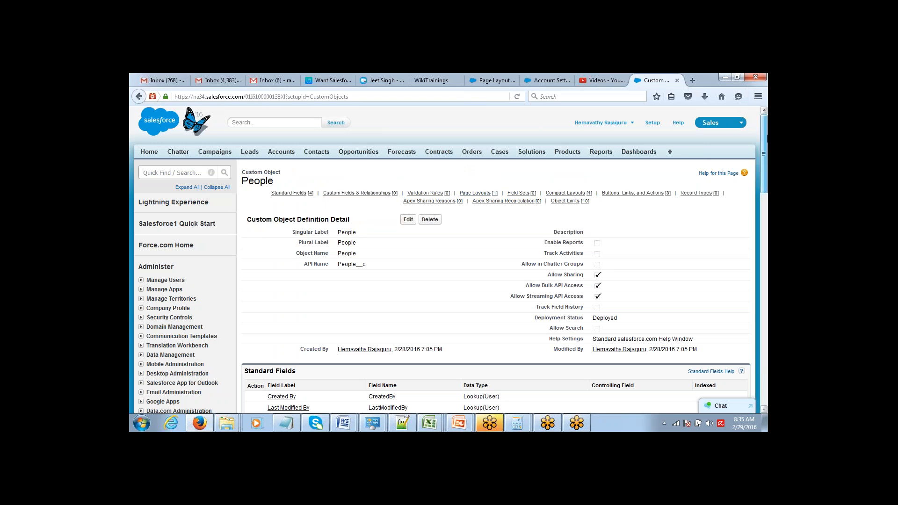
- Start a new custom field on the People object and check the Emp ID row of the People table in Excel before returning to Salesforce
drag(766, 135, 766, 136)
scroll(757, 198, down, 1)
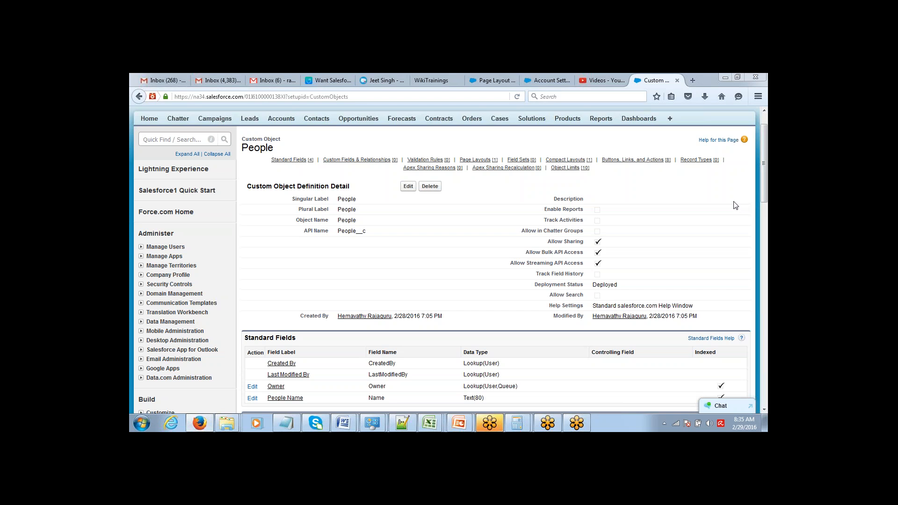
scroll(747, 173, down, 3)
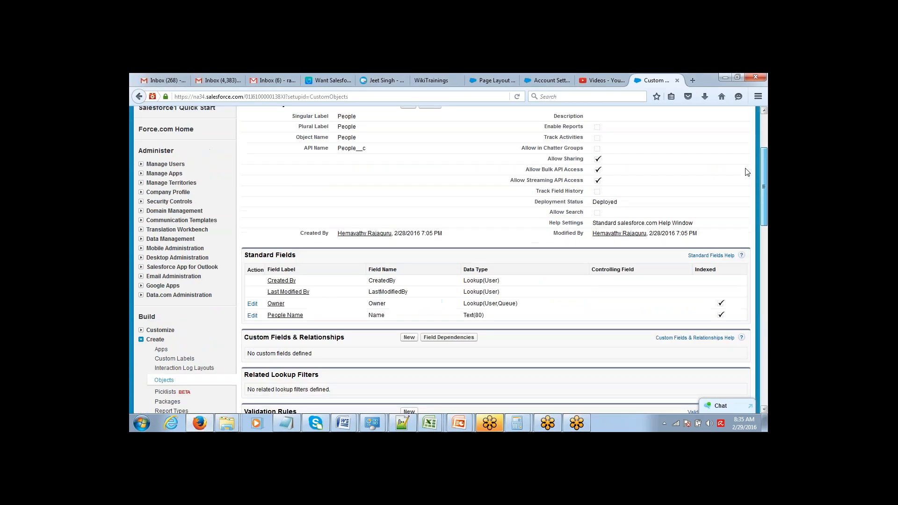
scroll(746, 172, down, 2)
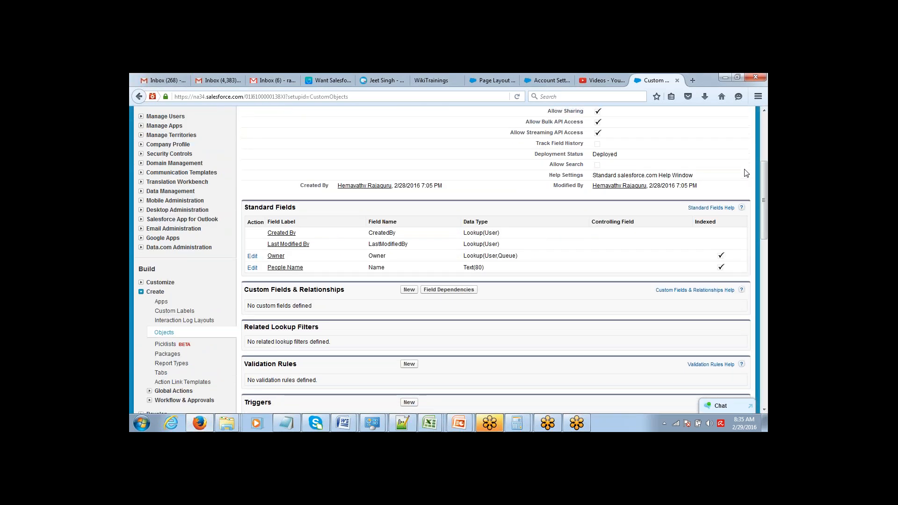
click(409, 290)
key(alt+Tab)
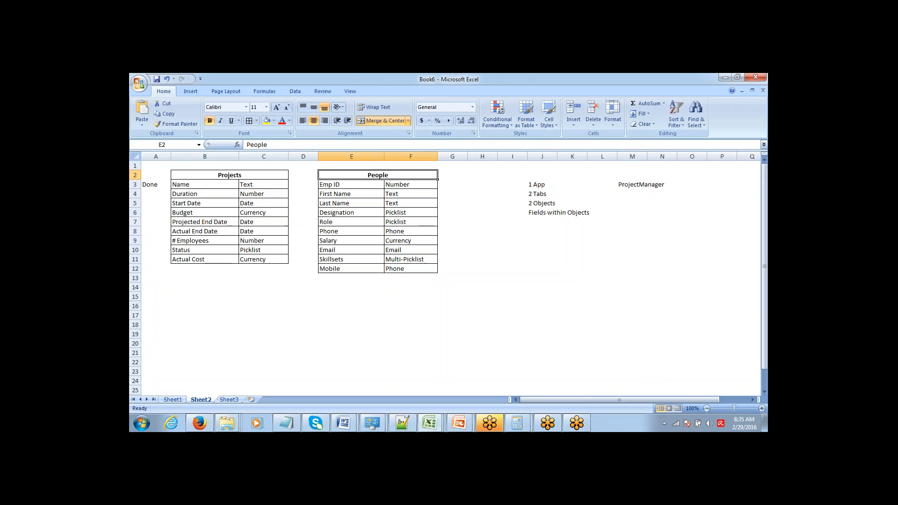
click(371, 186)
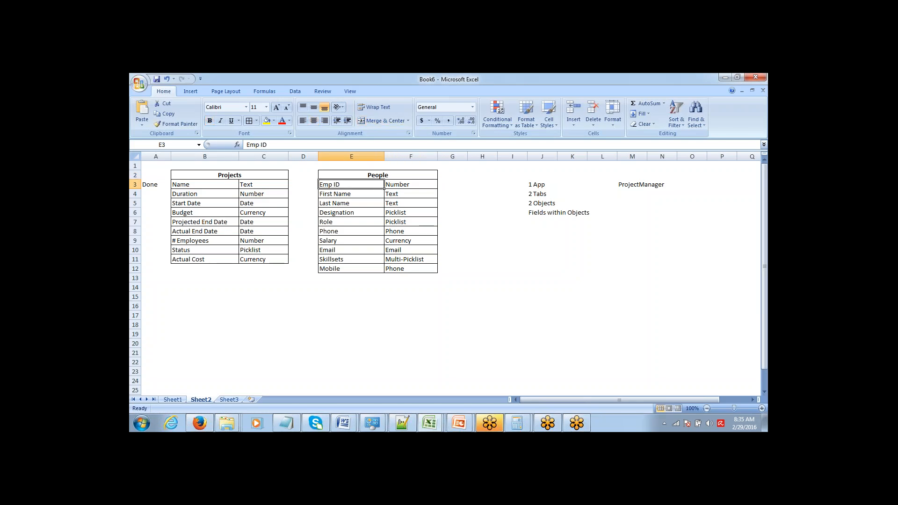
key(alt+Tab)
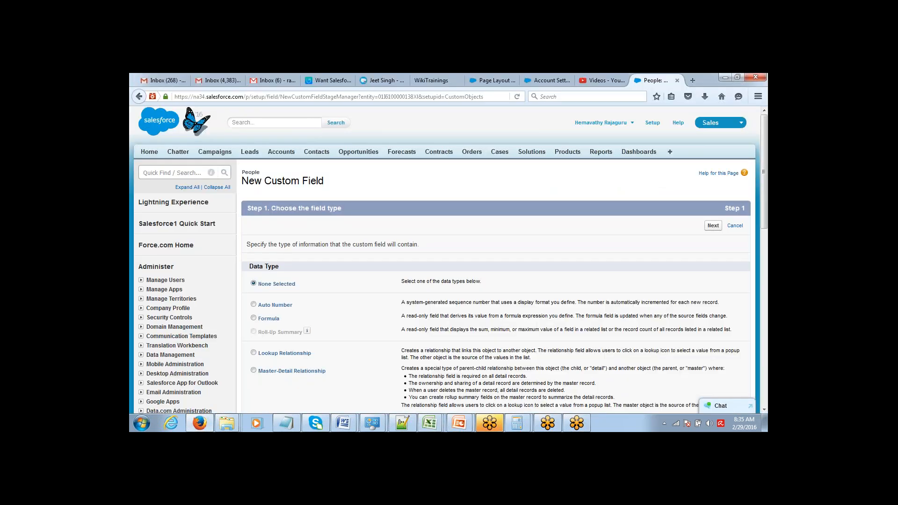
key(alt+Tab)
key(alt+Tab)
key(alt+Tab)
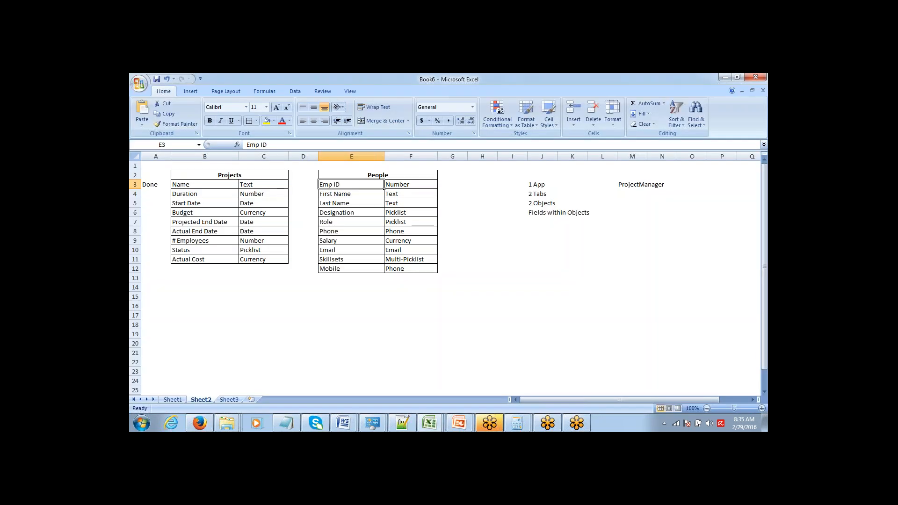
key(alt+Tab)
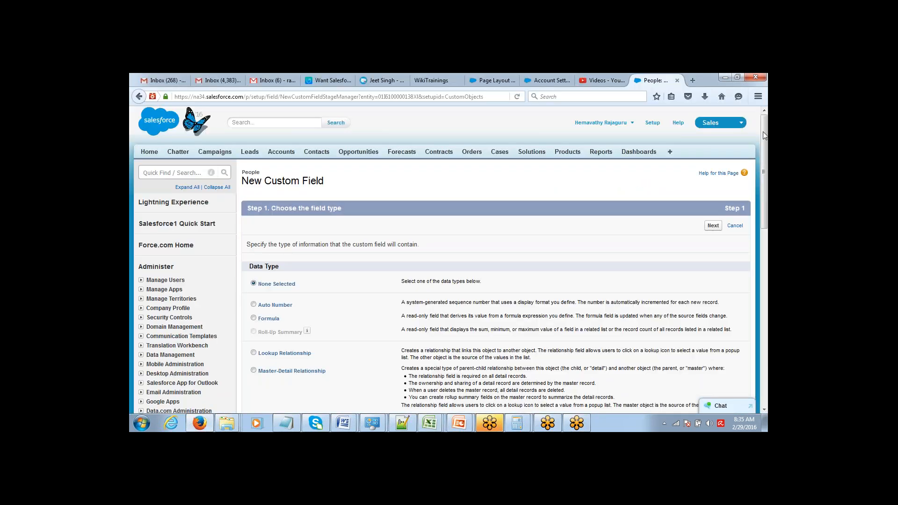
- Choose Number as the data type of the new People field and continue to its details
scroll(733, 213, down, 5)
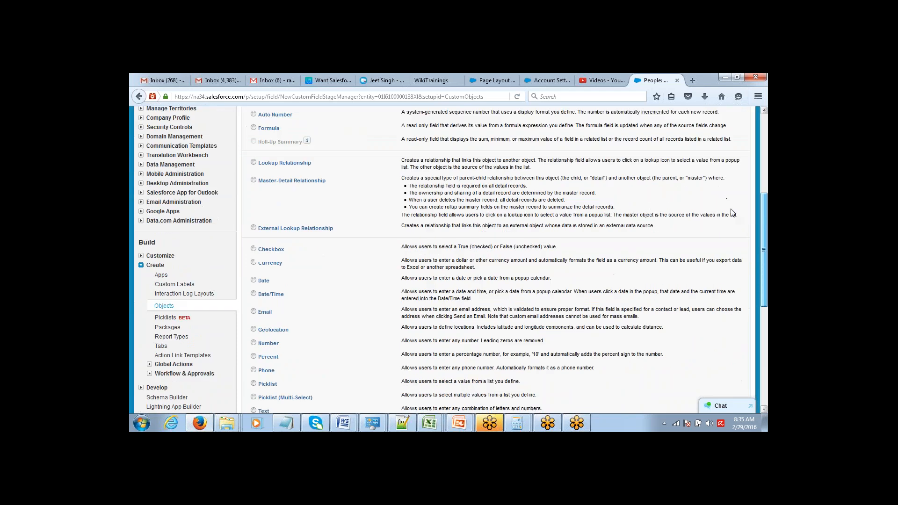
scroll(733, 213, down, 1)
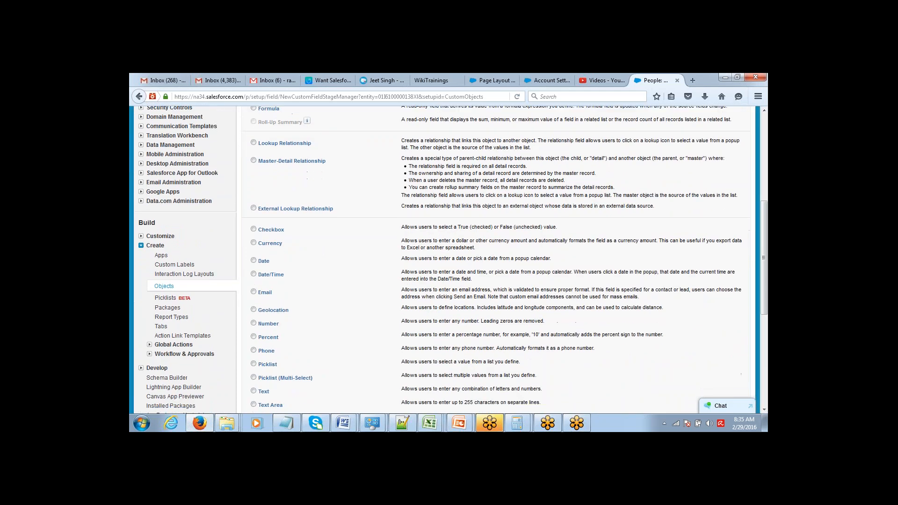
click(254, 324)
drag(765, 311, 765, 349)
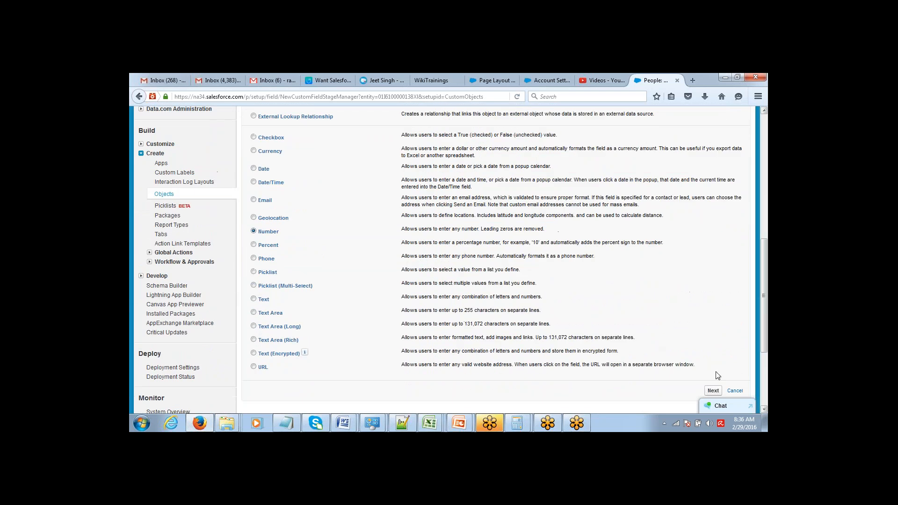
click(712, 391)
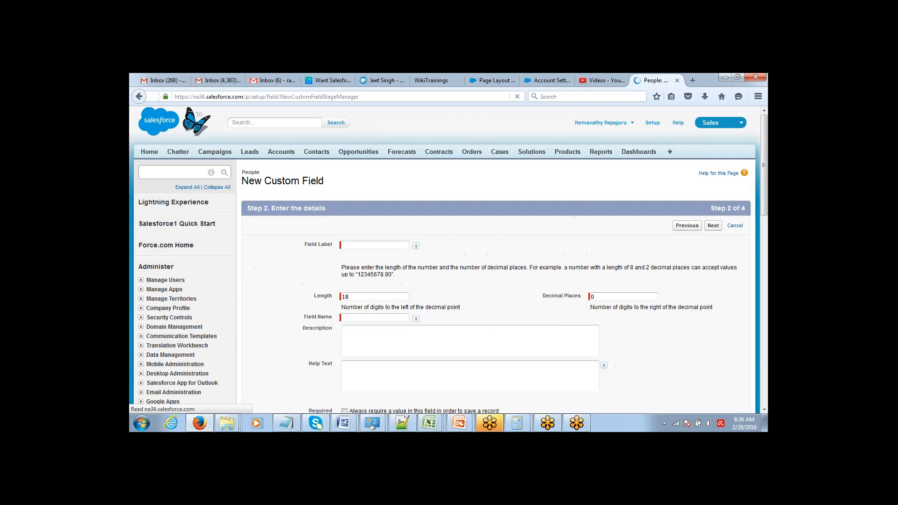
- Label the number field Employee ID and save it, visible to all profiles and with the default page layout
click(396, 247)
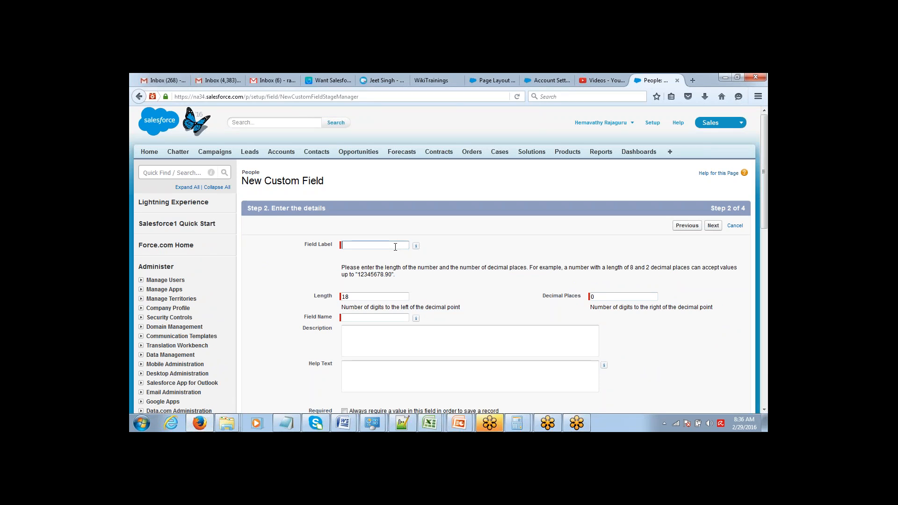
text(Em)
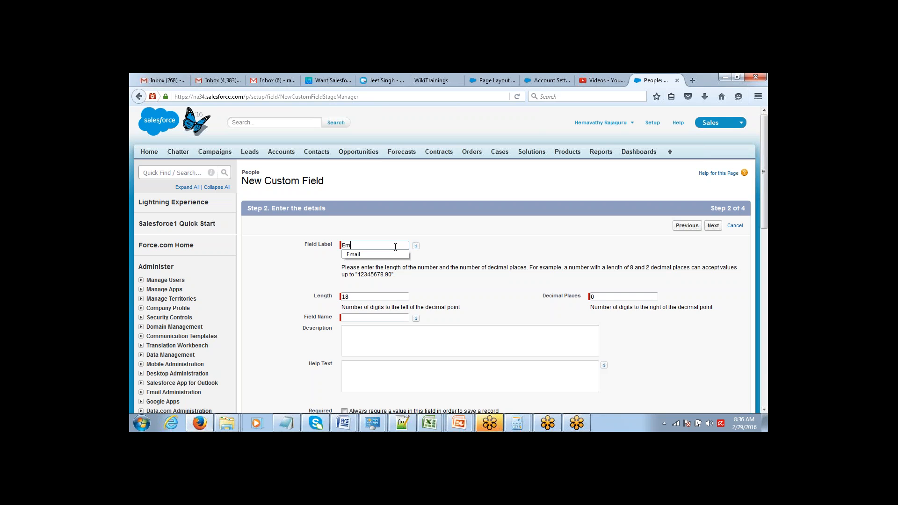
text(ployee ID)
click(513, 227)
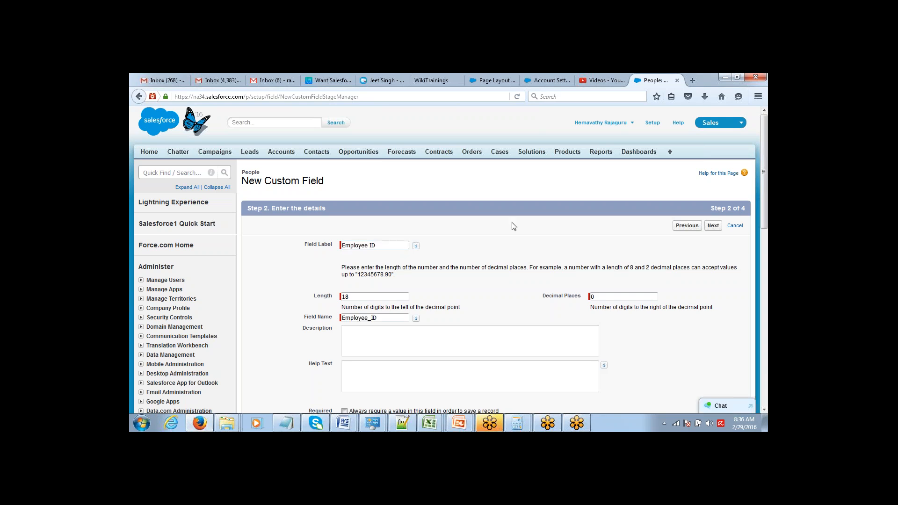
click(713, 225)
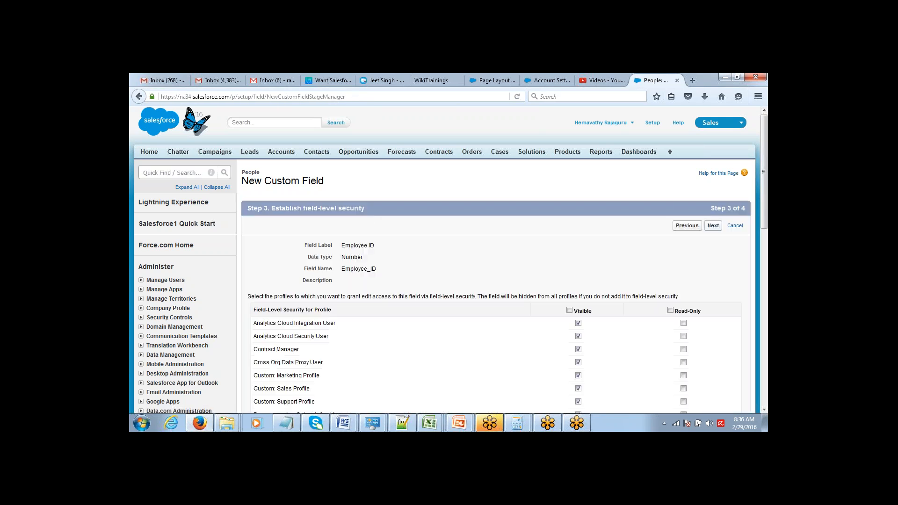
click(570, 310)
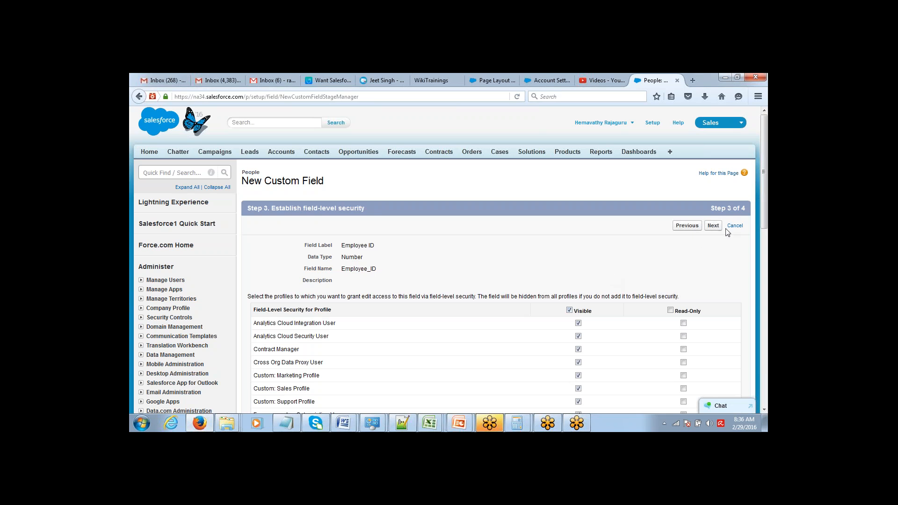
click(713, 228)
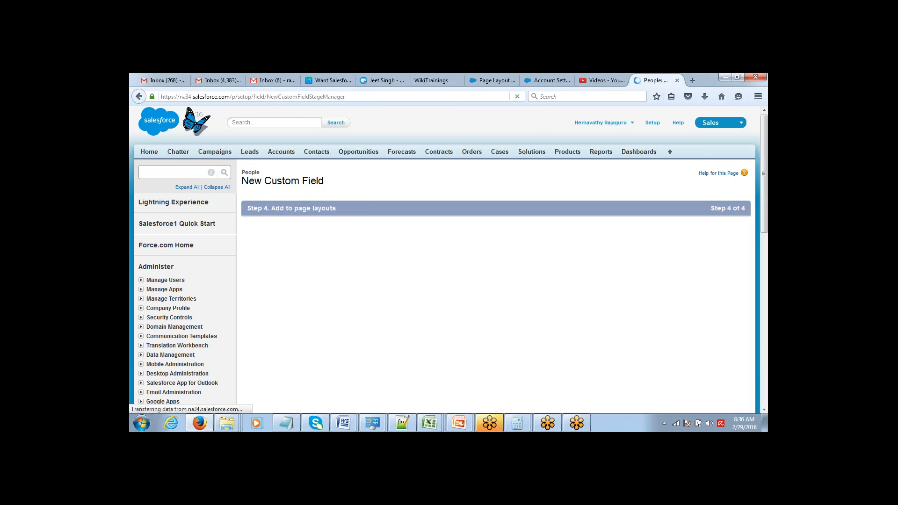
click(711, 225)
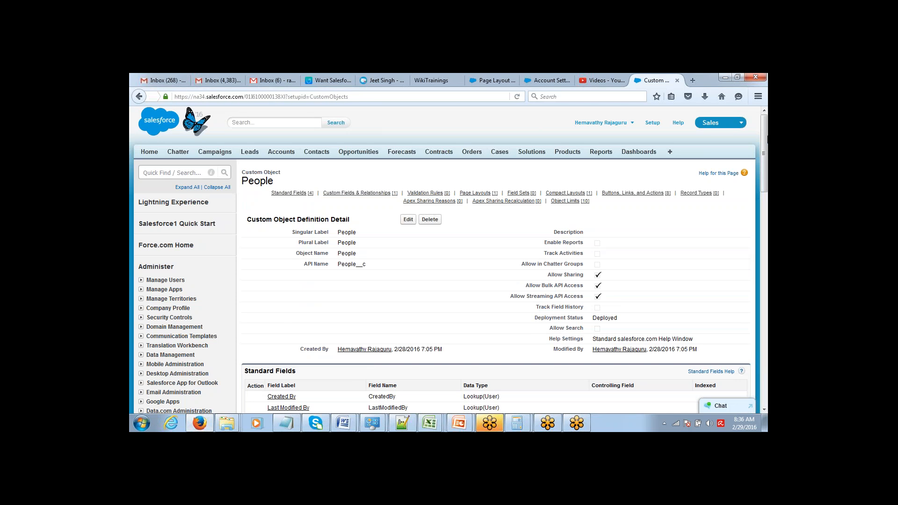
- Check the People object's custom fields, look up the Designation row in Excel's People table, and switch back to Salesforce in Firefox
scroll(753, 177, down, 3)
scroll(752, 180, down, 1)
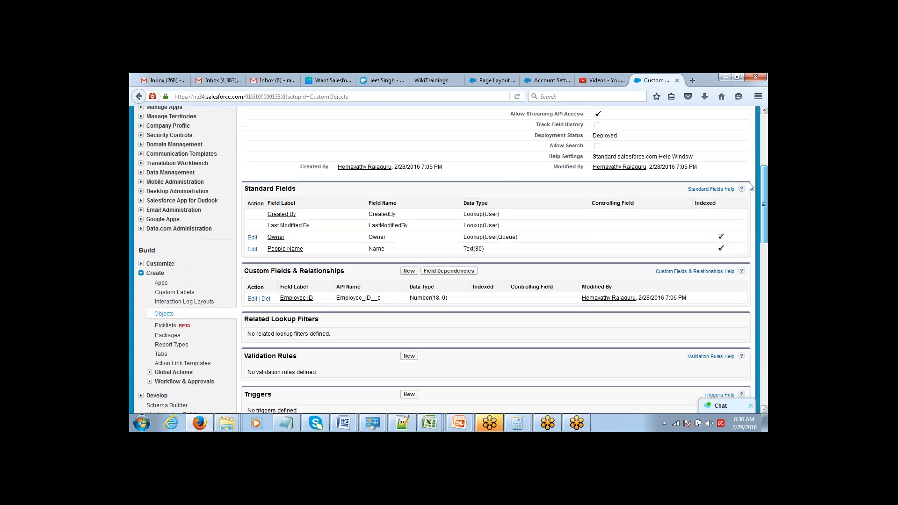
key(alt+Tab)
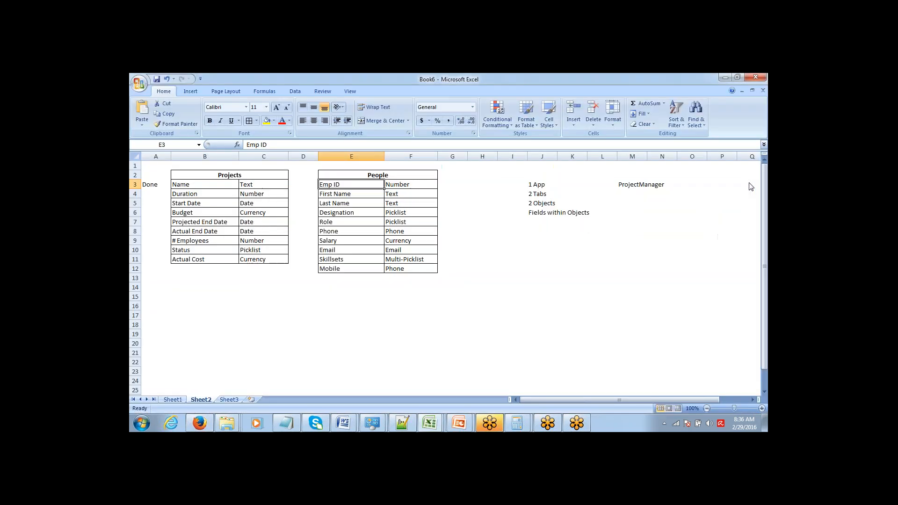
click(355, 214)
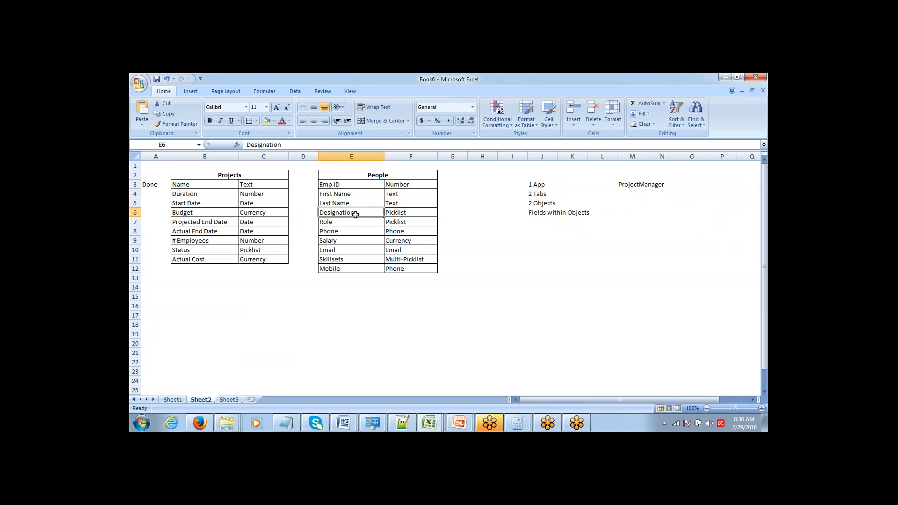
key(alt+Tab)
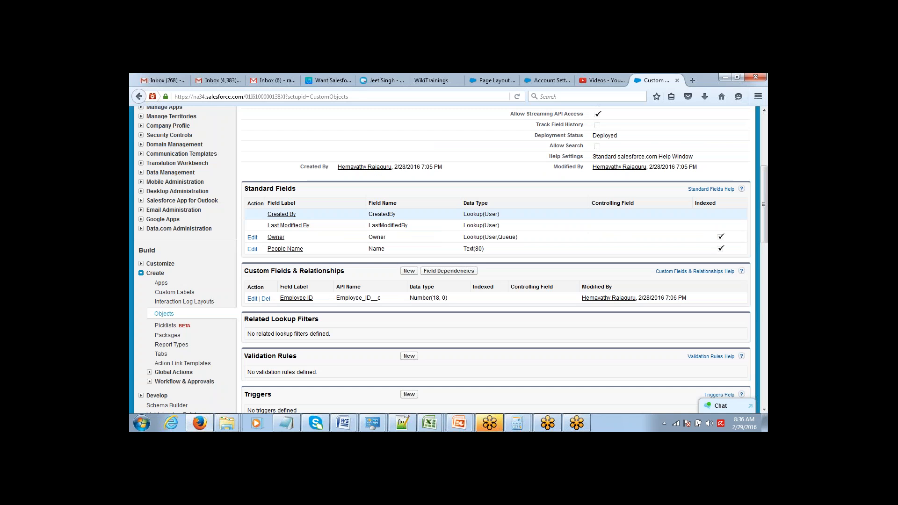
- Start another custom field on the People object with the Picklist data type
click(408, 272)
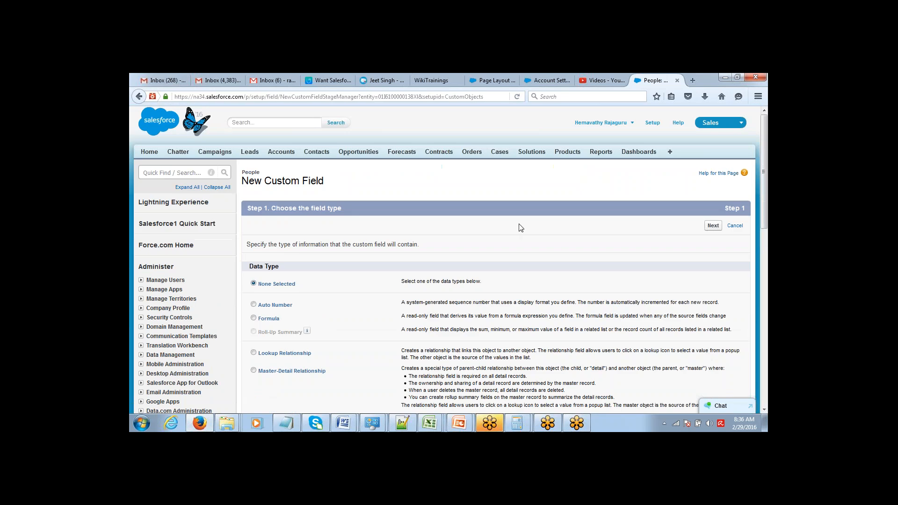
scroll(753, 186, down, 3)
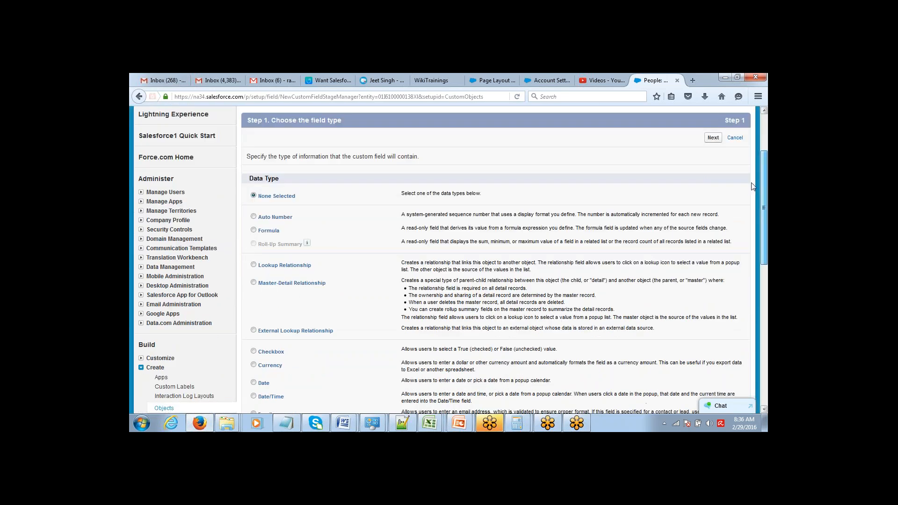
scroll(753, 186, down, 3)
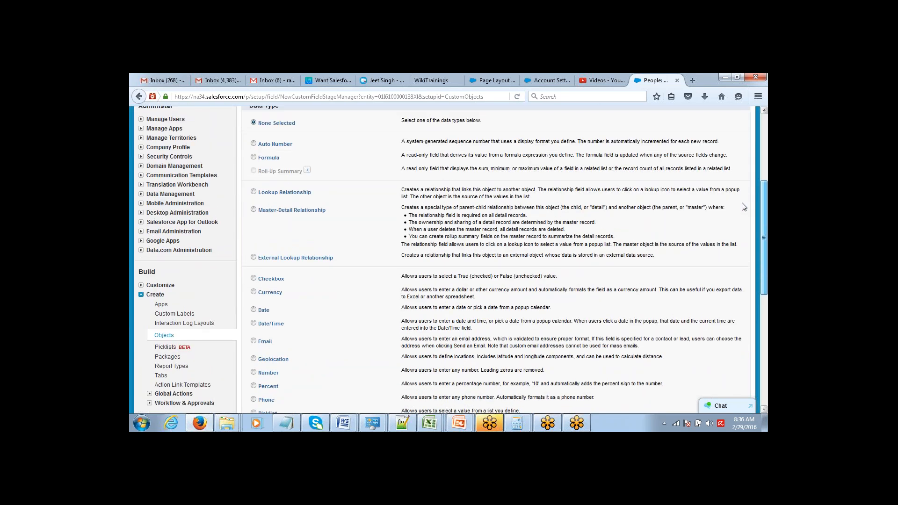
scroll(744, 207, down, 6)
scroll(721, 271, up, 1)
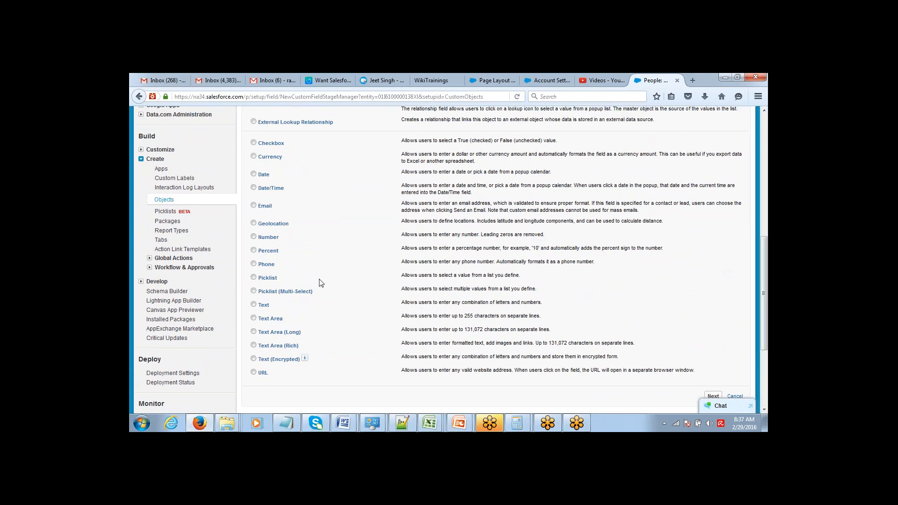
click(254, 278)
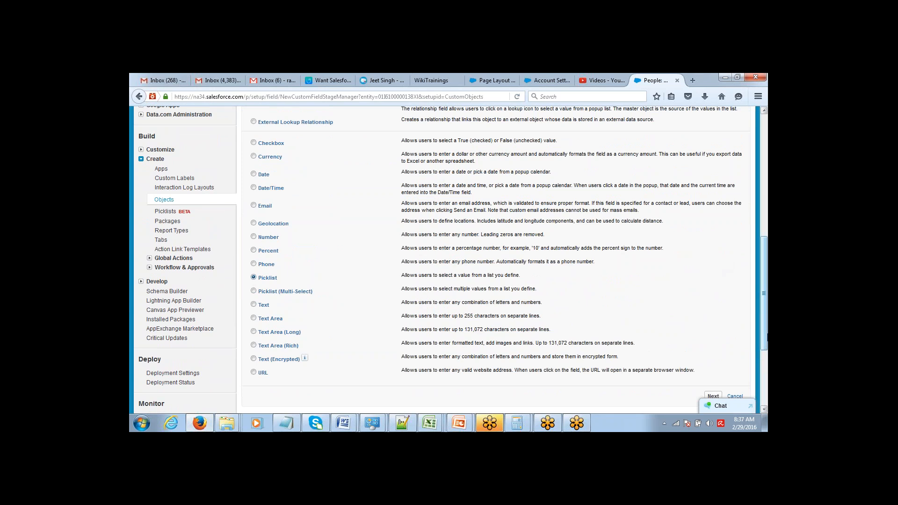
scroll(706, 335, down, 3)
click(712, 333)
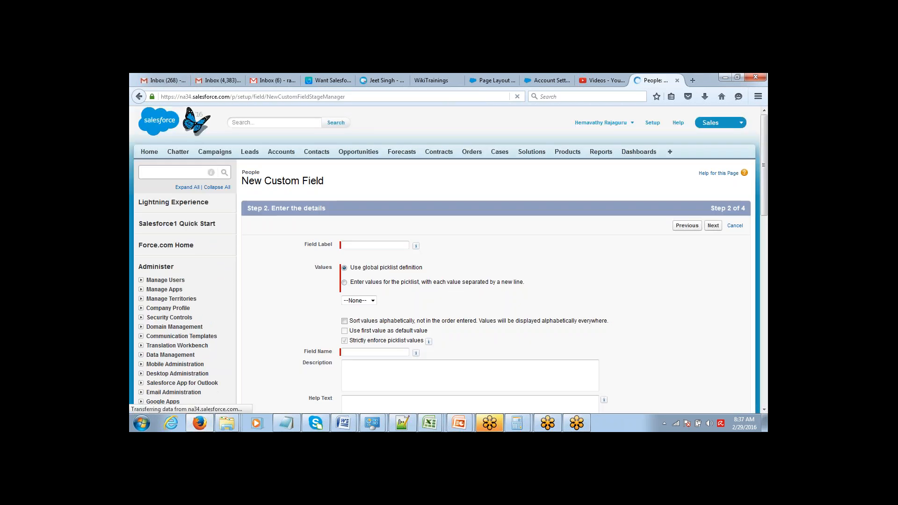
- Label the picklist field Designation and enter its own values Project Manager, Assistant and Lead, each on a separate line
click(382, 249)
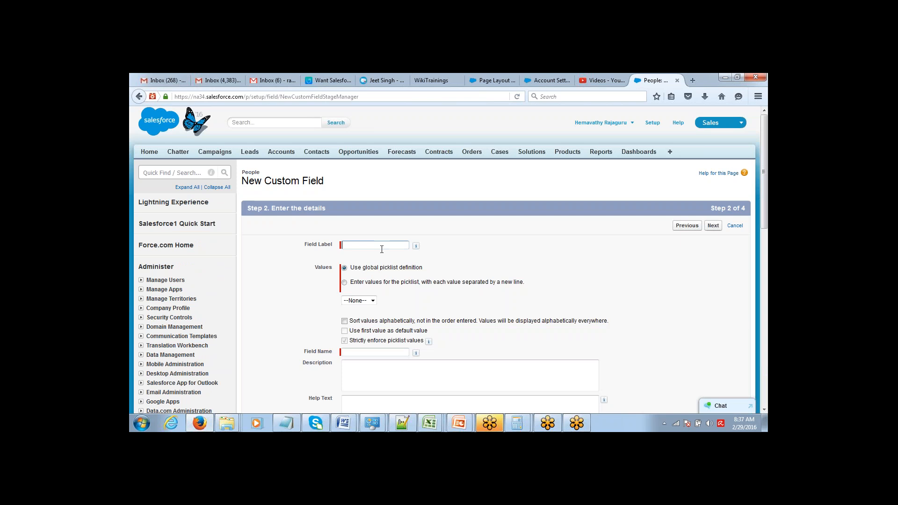
text(Designation)
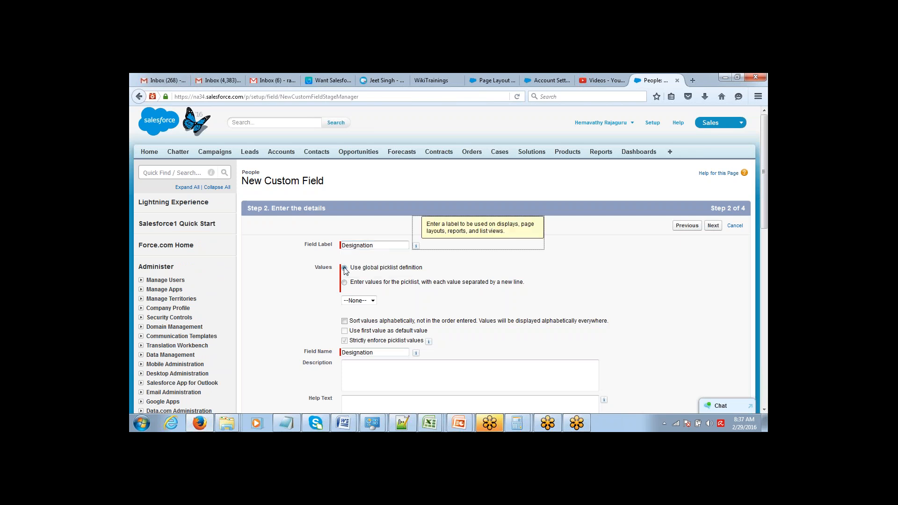
click(344, 283)
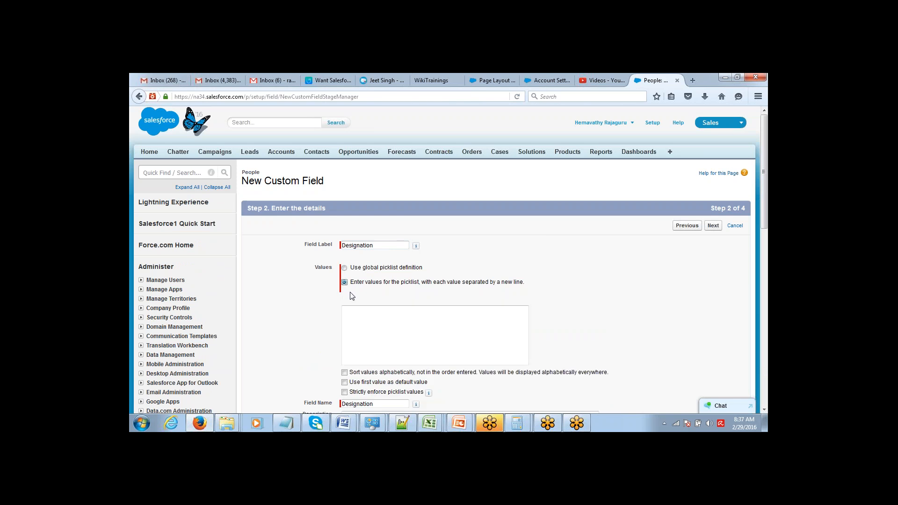
click(368, 330)
text(oject Manager)
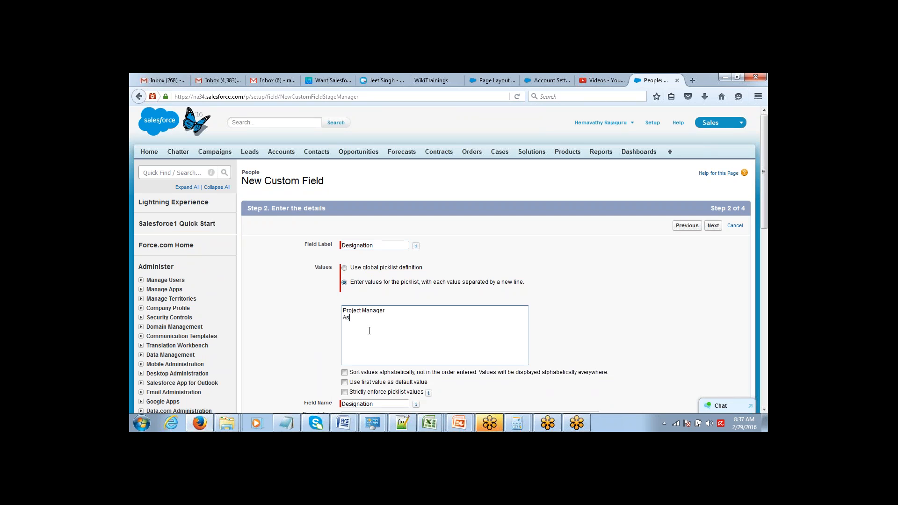
text(Assistant)
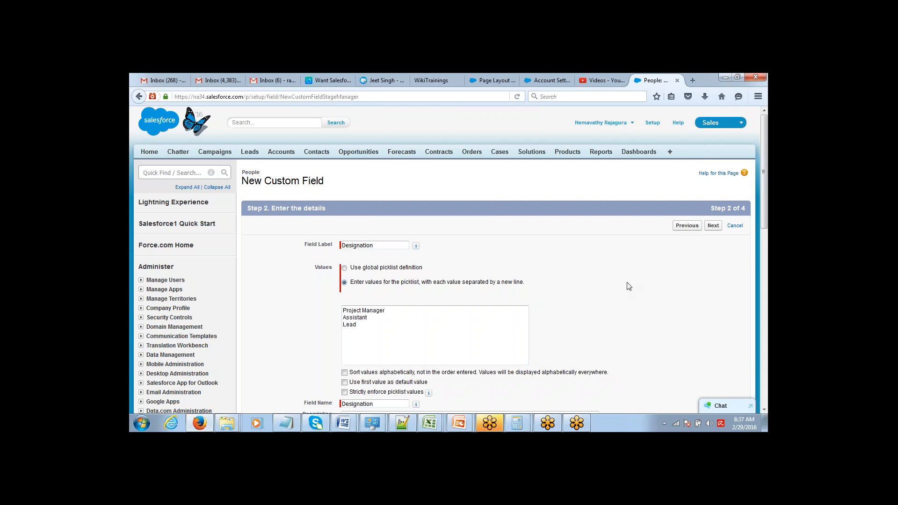
- Save the Designation picklist field, visible to all profiles and with the default page layout
click(712, 228)
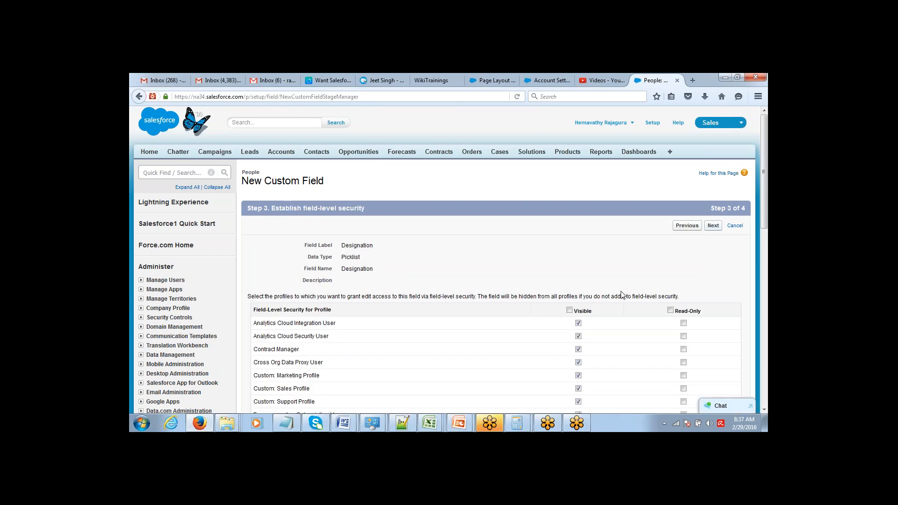
click(568, 310)
click(711, 228)
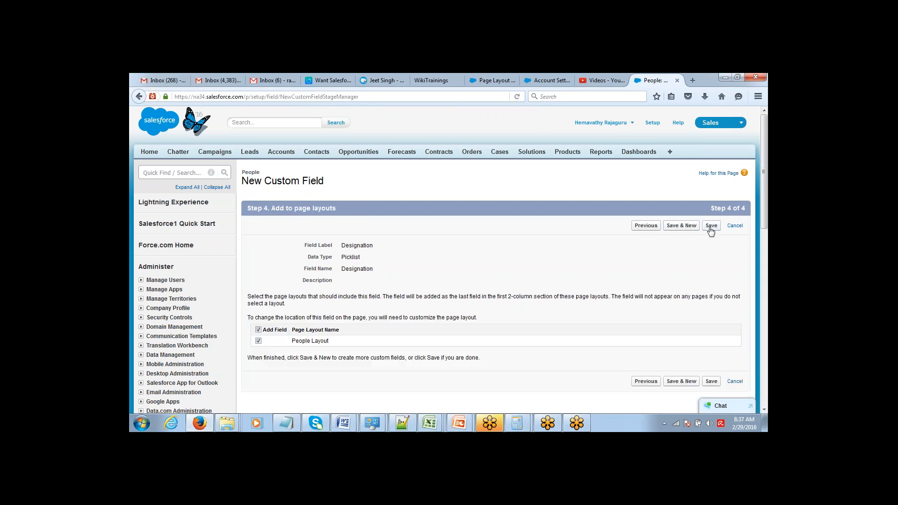
click(711, 226)
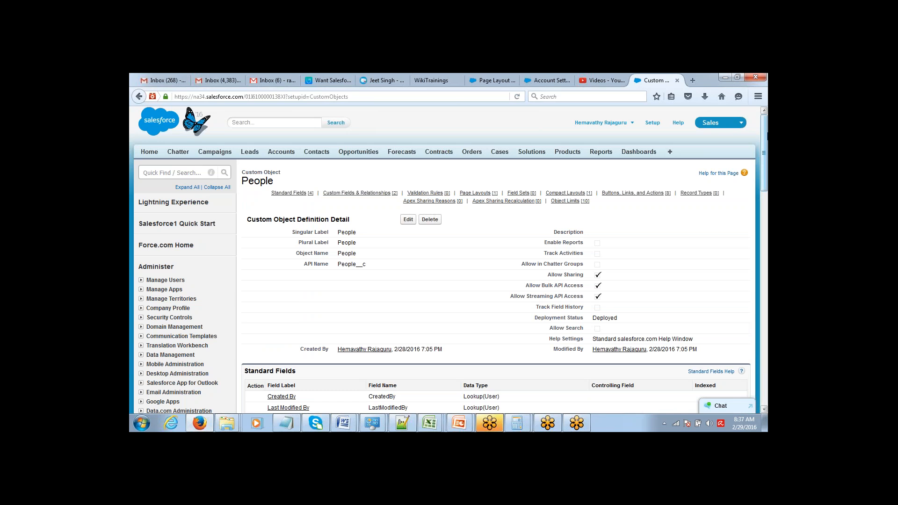
- Review the fields planned in Excel's People table and compare them with the People object's custom fields in Salesforce
key(alt+Tab)
click(360, 205)
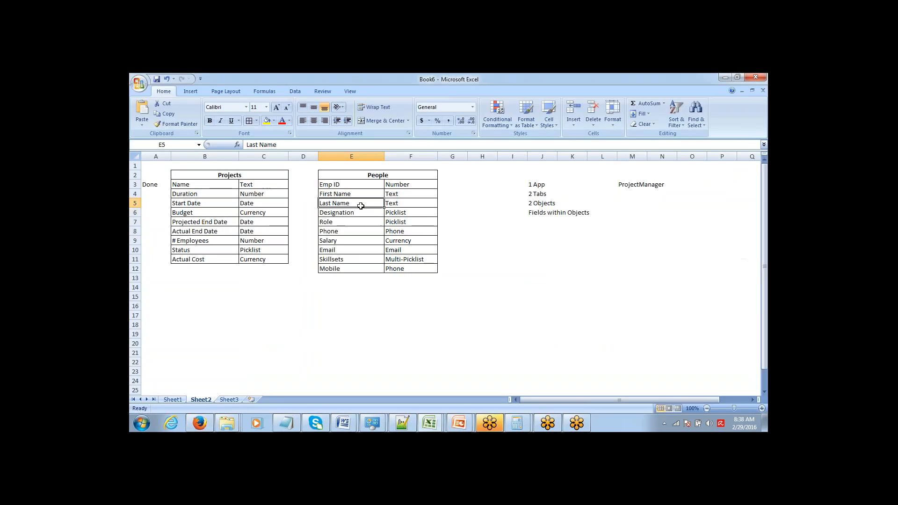
drag(360, 206, 401, 269)
click(401, 269)
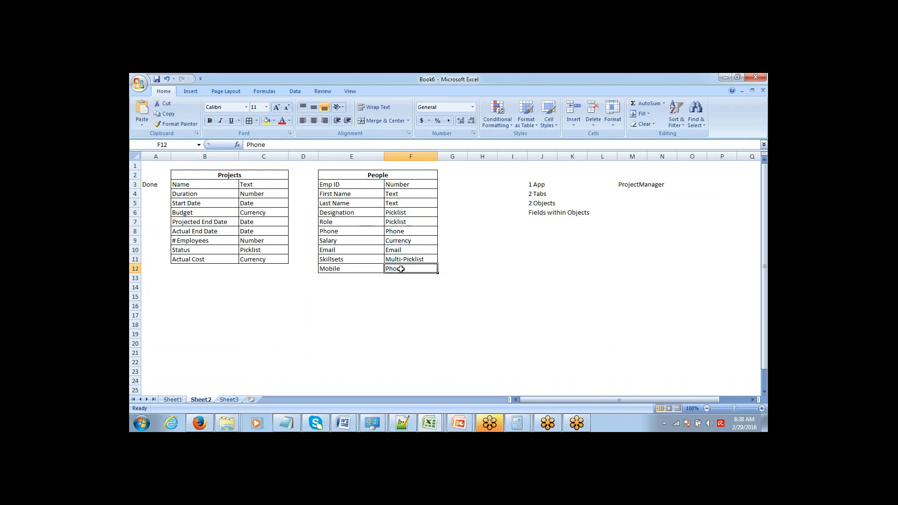
key(alt+Tab)
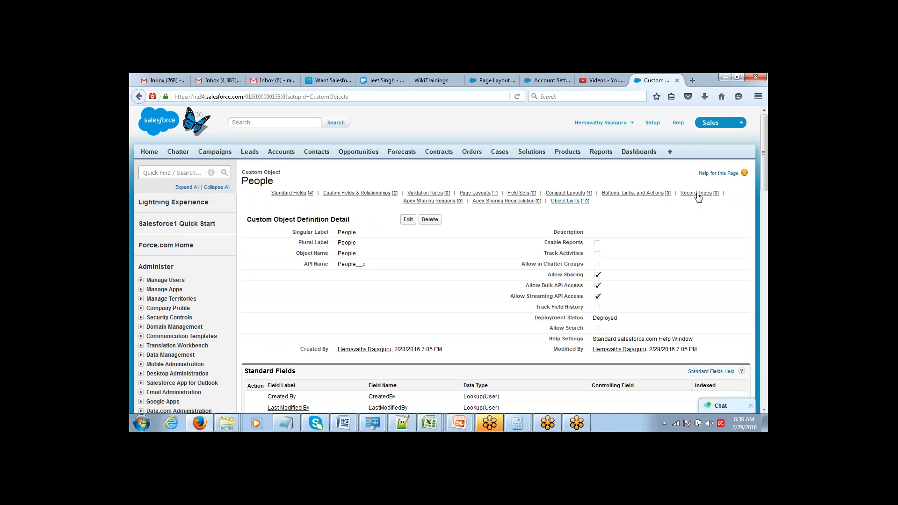
scroll(759, 158, down, 3)
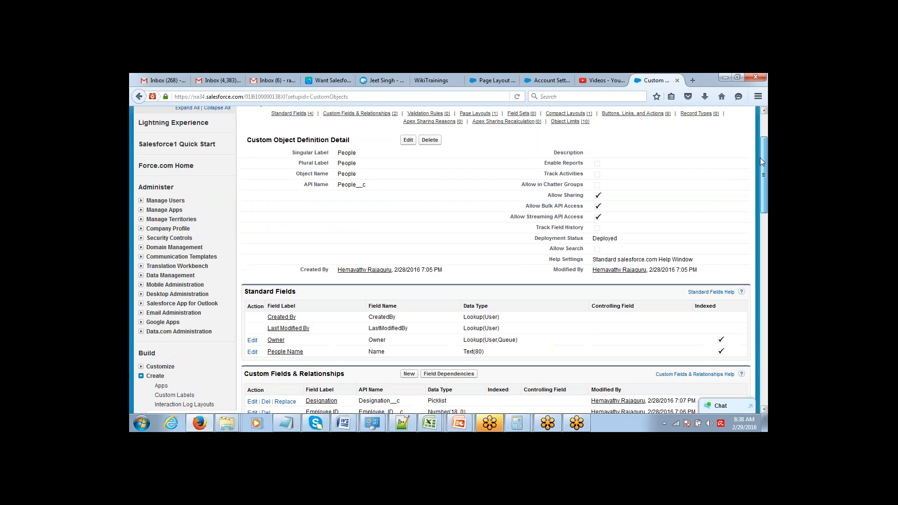
scroll(758, 159, down, 1)
scroll(757, 163, down, 3)
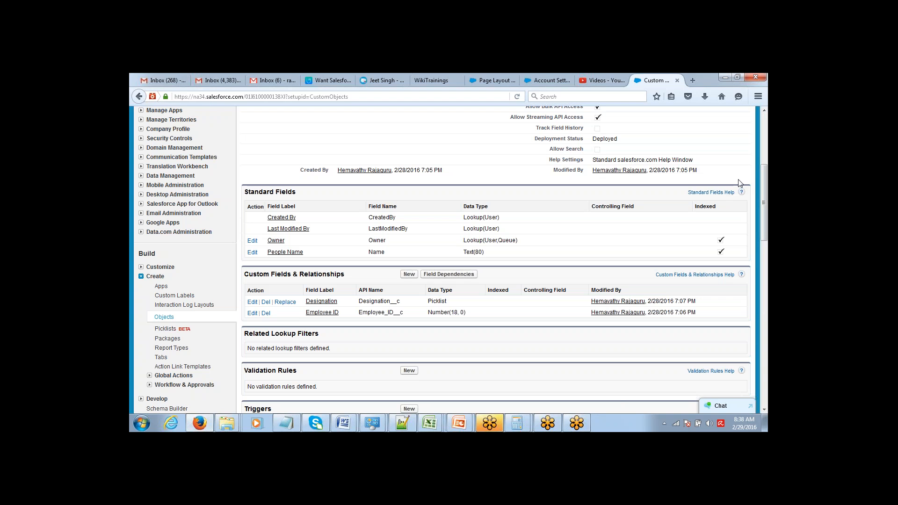
- Check the build list in Excel, from 1 App to Fields within Objects, and return to Salesforce in Firefox
key(alt+Tab)
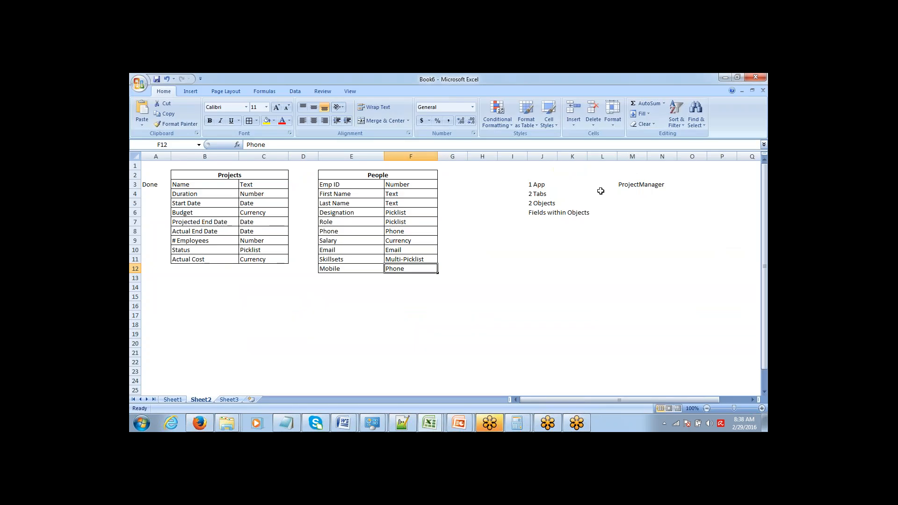
drag(539, 185, 603, 203)
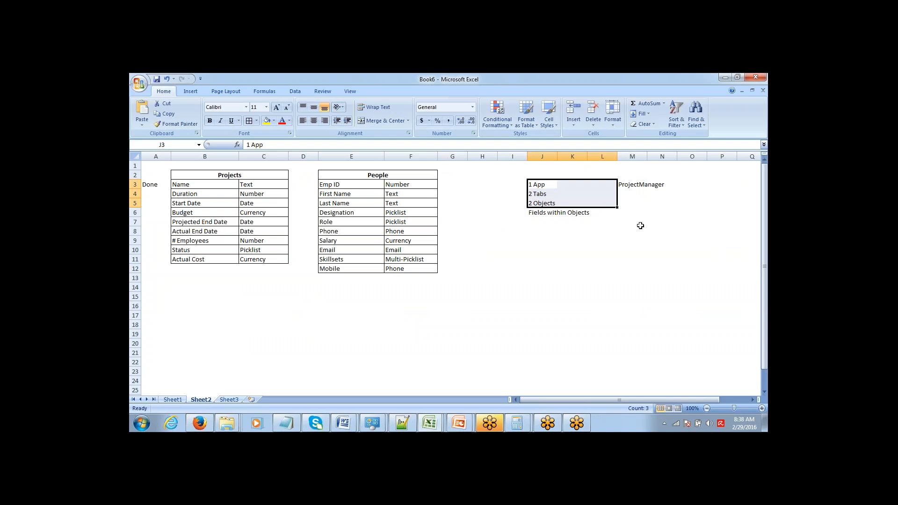
click(576, 214)
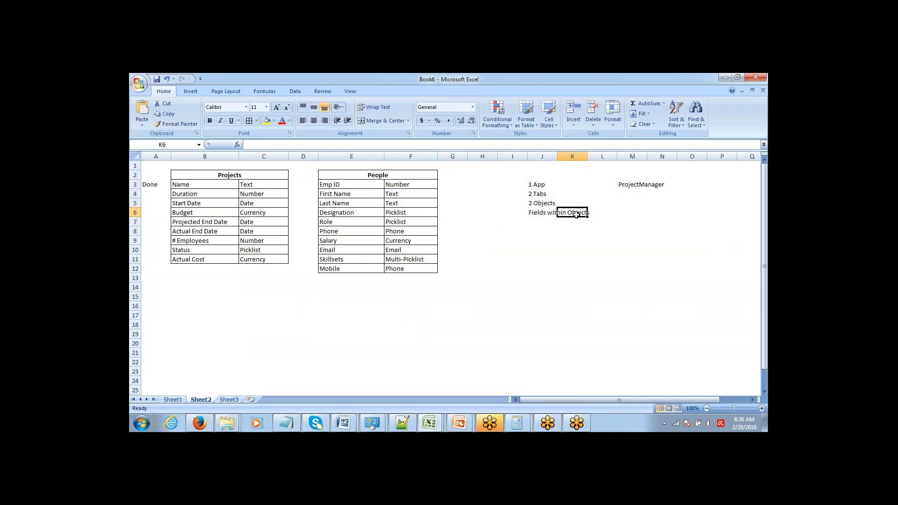
click(553, 211)
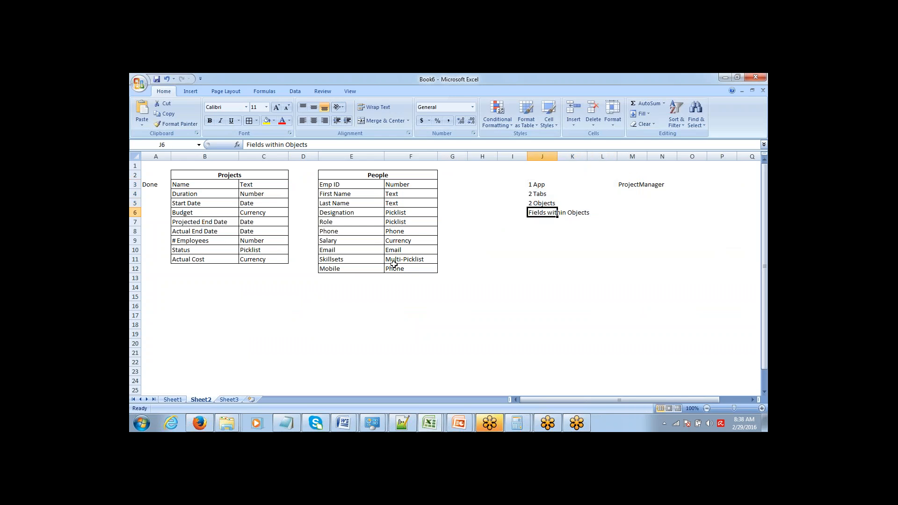
mouse_move(200, 424)
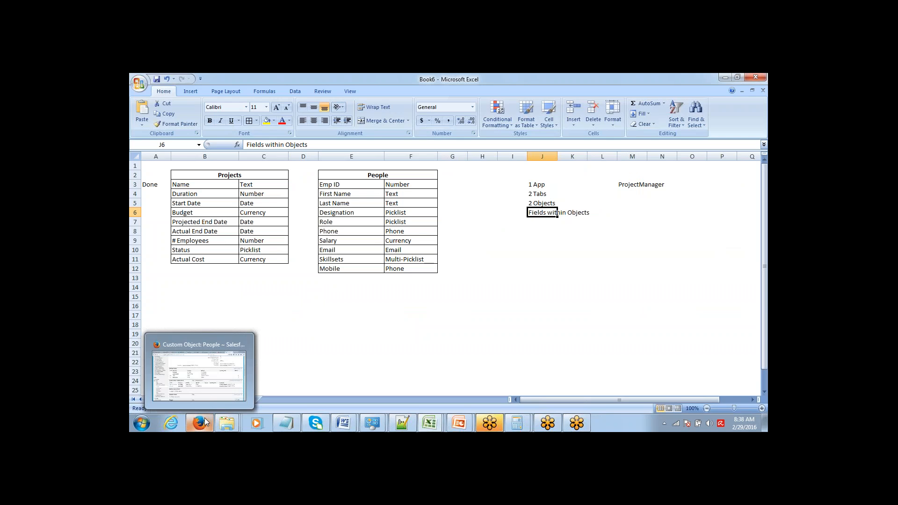
click(203, 344)
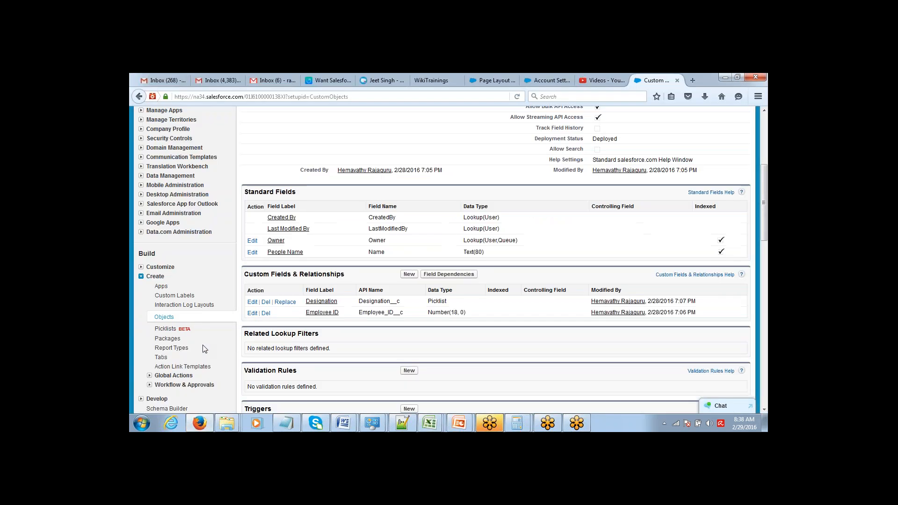
- Review the People object's definition details and its standard and custom fields
click(764, 110)
click(764, 110)
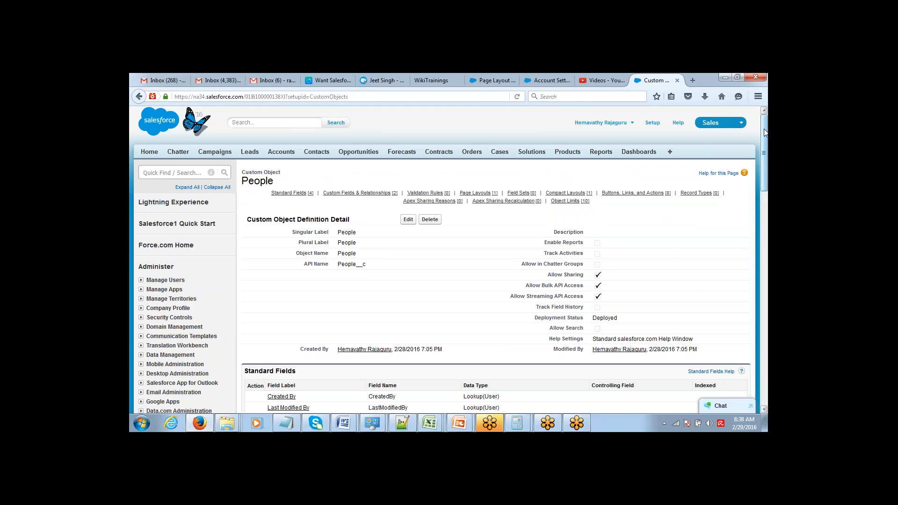
drag(765, 132, 736, 186)
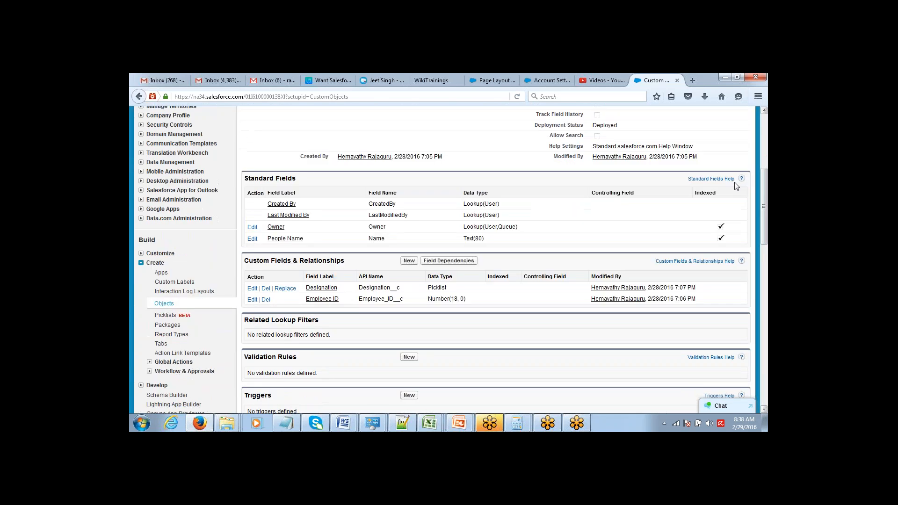
click(763, 111)
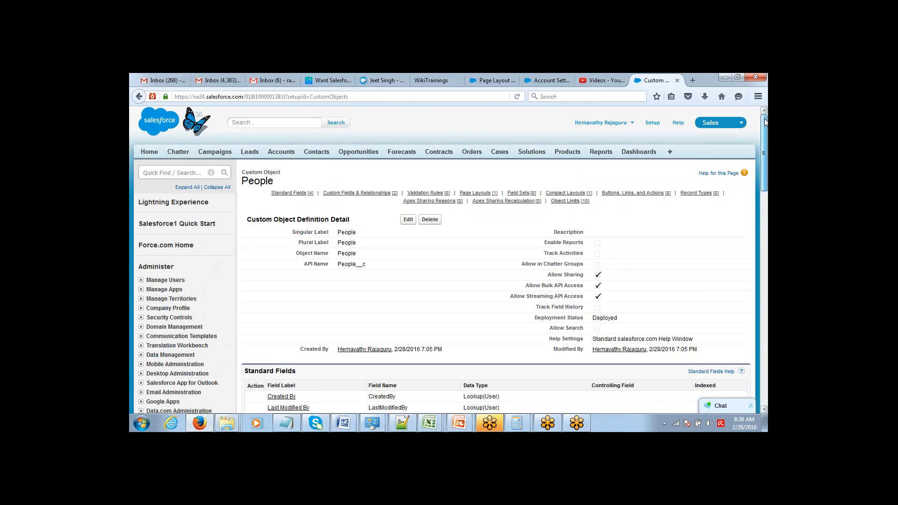
drag(765, 123, 751, 155)
scroll(751, 154, down, 2)
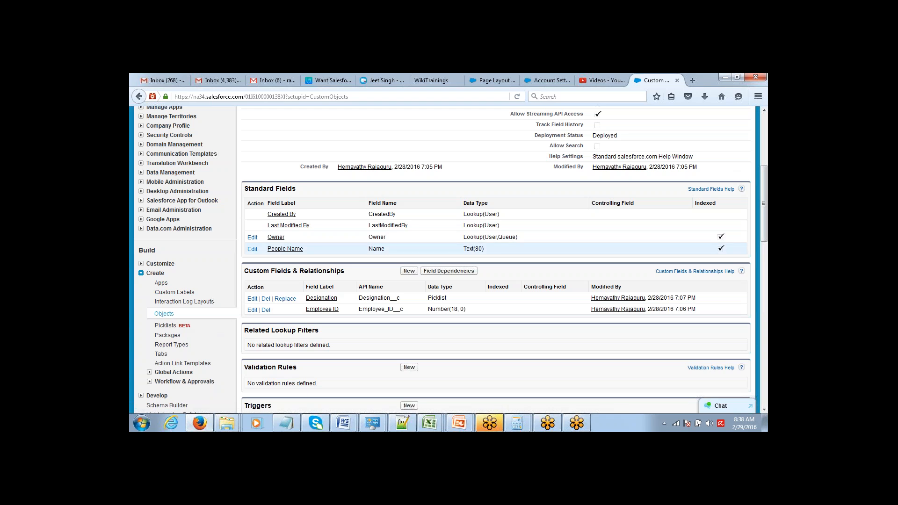
- Look up the 1 App and 2 Tabs entries in the Excel build list and switch back to Salesforce
key(alt+Tab)
click(414, 270)
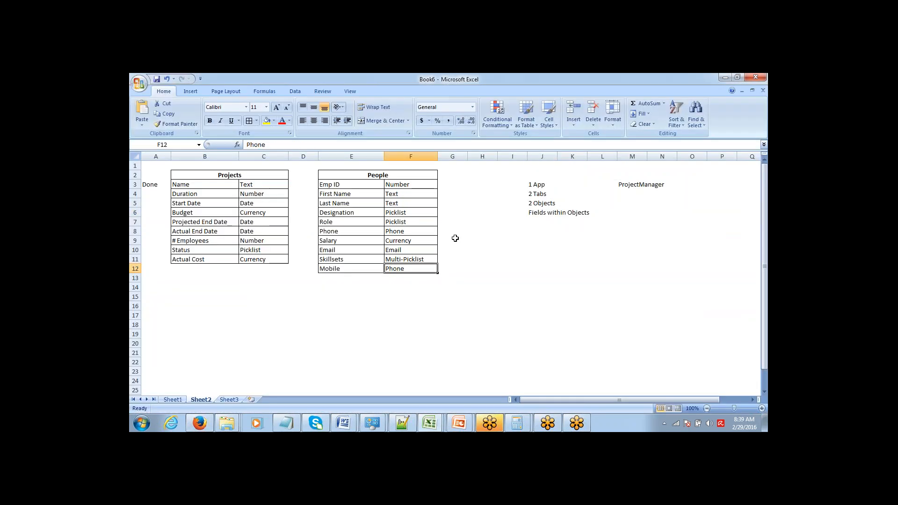
click(539, 186)
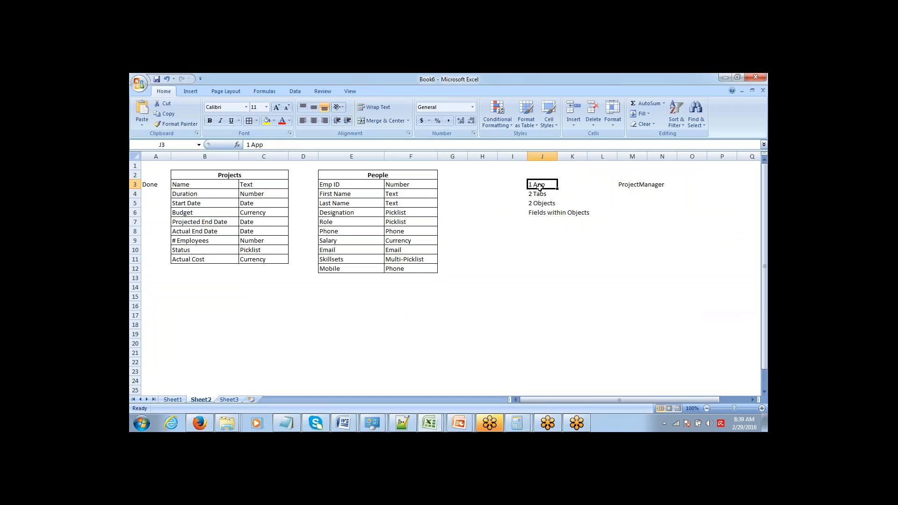
click(534, 194)
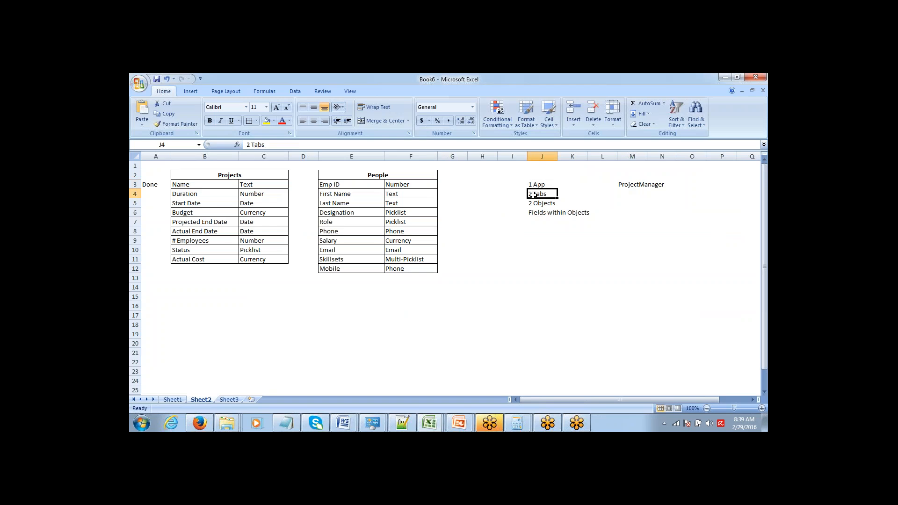
key(alt+Tab)
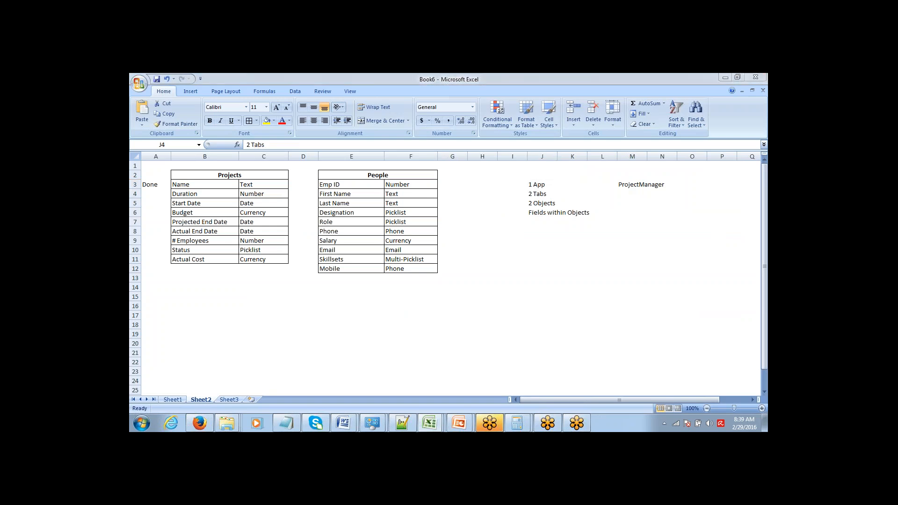
- Open the Apps setup page and look through the existing apps
scroll(765, 118, up, 5)
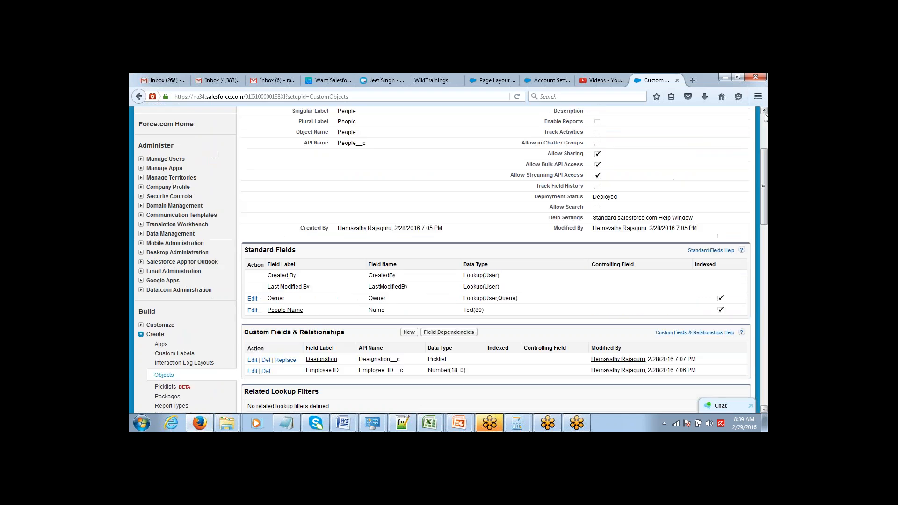
click(740, 125)
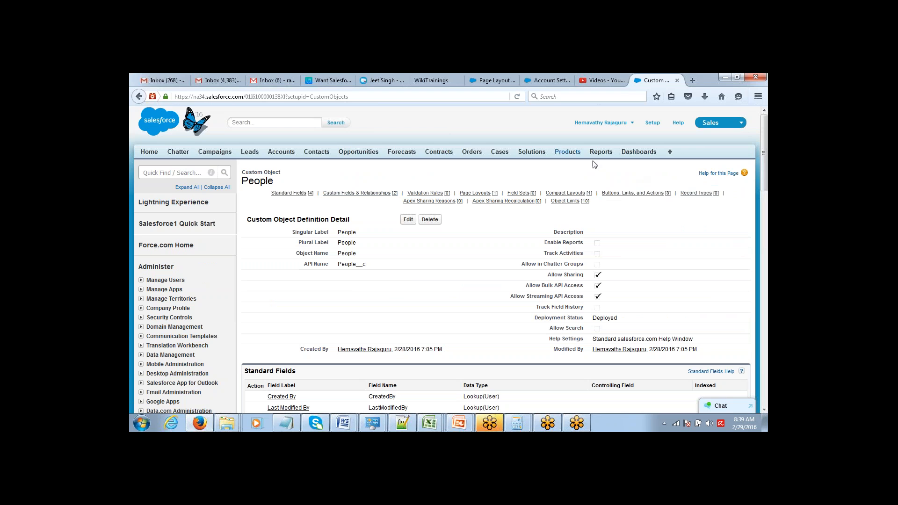
drag(762, 146, 711, 147)
drag(765, 136, 753, 160)
scroll(743, 182, down, 6)
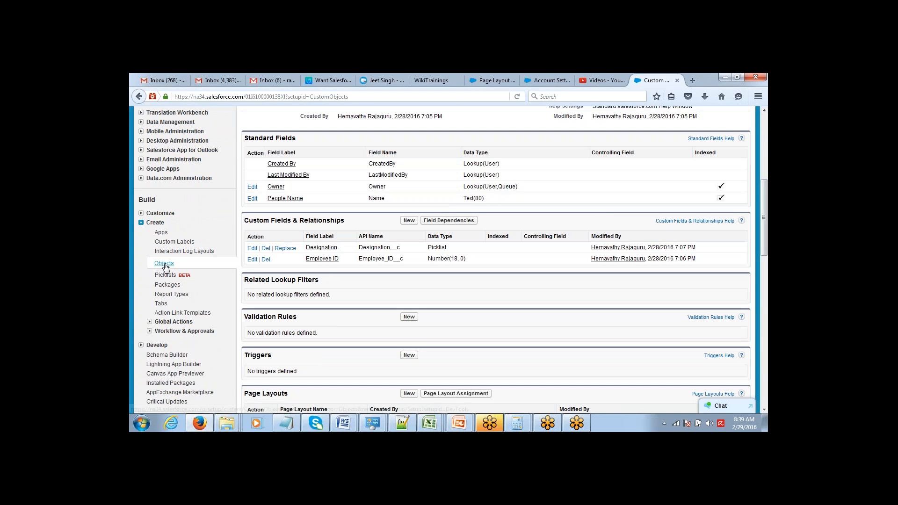
click(160, 233)
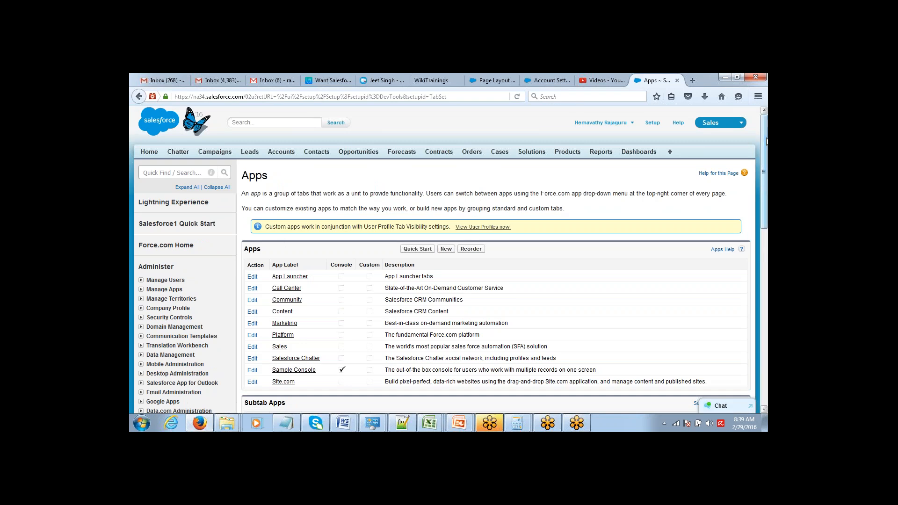
drag(761, 153, 760, 208)
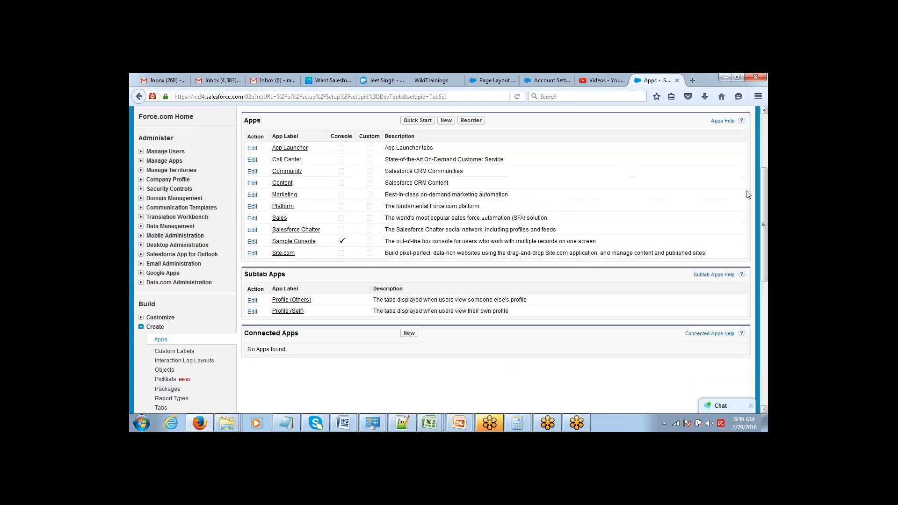
- Start a new app of the Custom app type and continue to its details
click(446, 121)
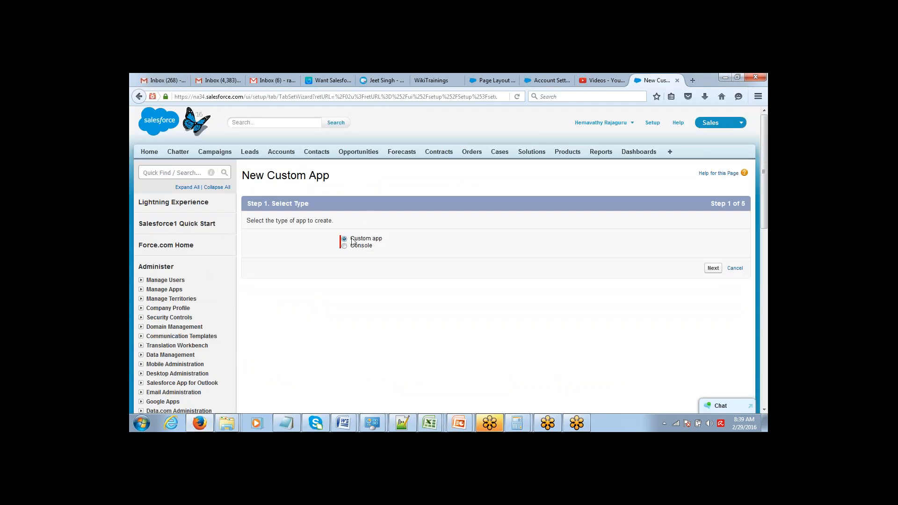
drag(350, 239, 395, 245)
click(384, 239)
drag(373, 241, 352, 243)
click(440, 237)
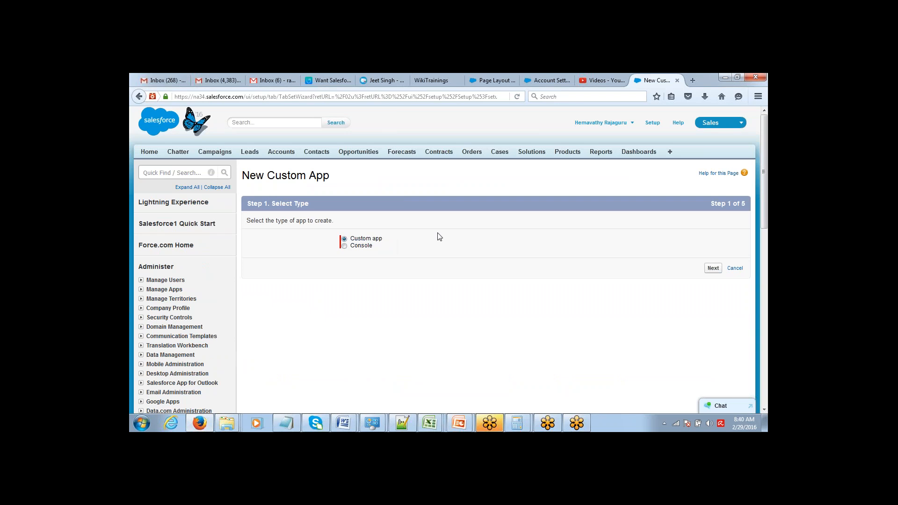
click(711, 269)
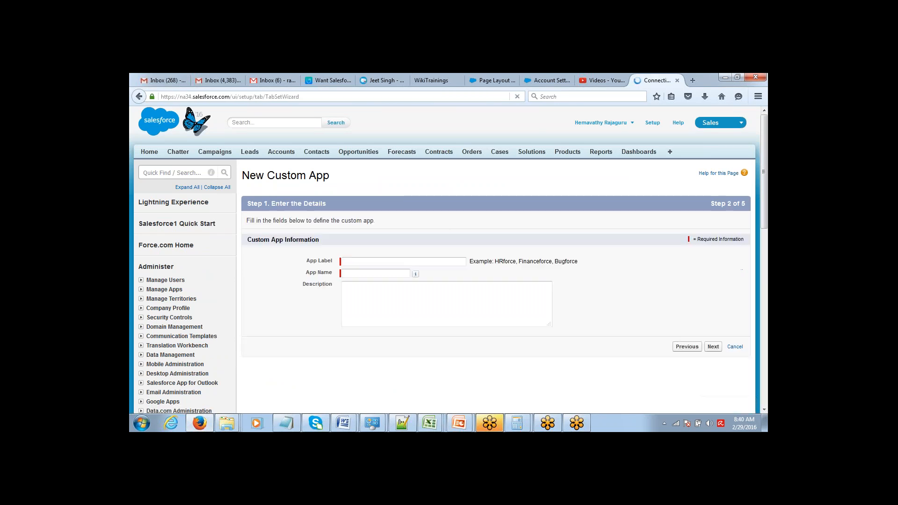
- Label the new custom app Project Manager, with Project_Manager as its app name
click(452, 261)
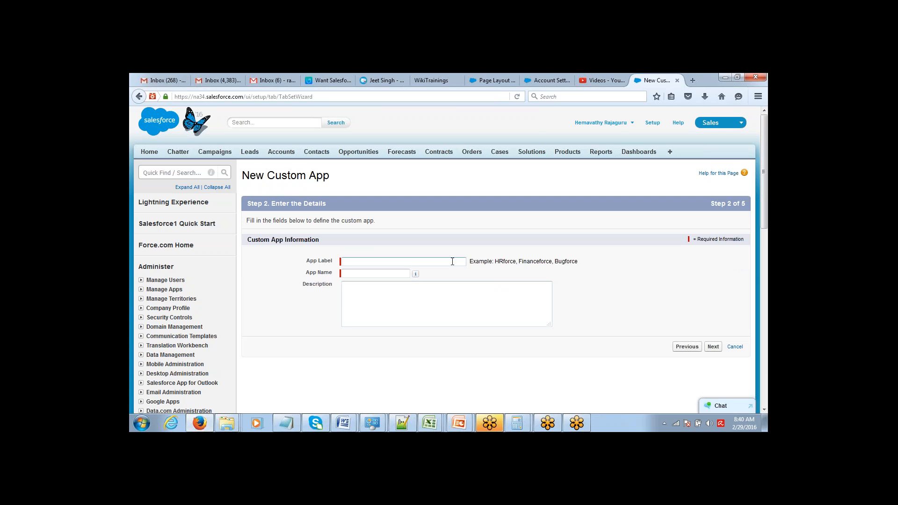
text(P)
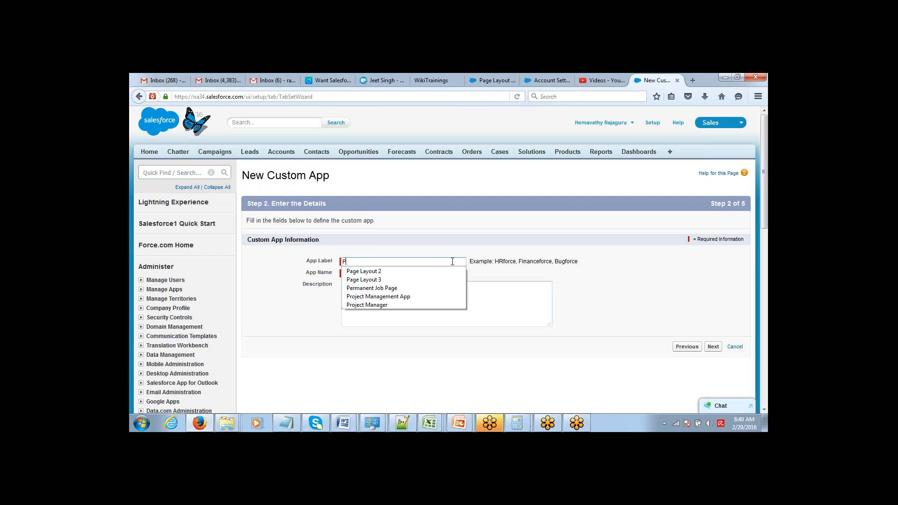
text(rojec)
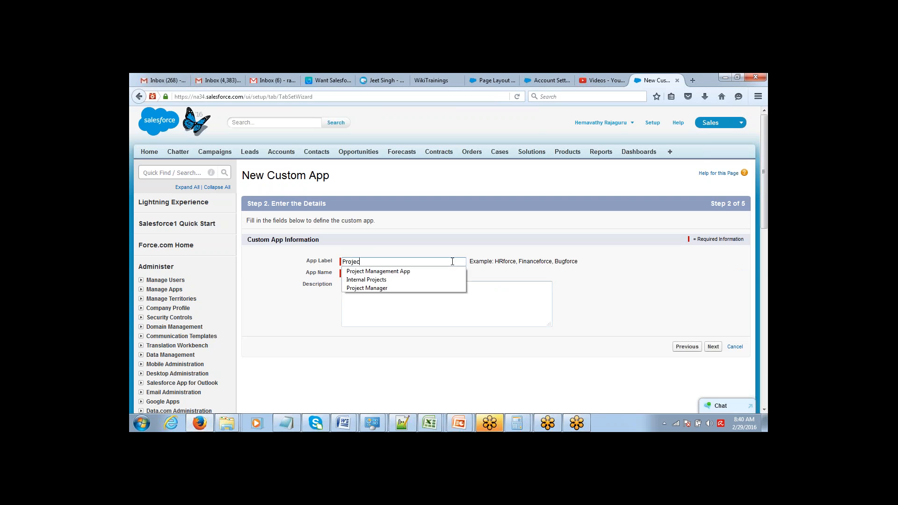
text(t Manager)
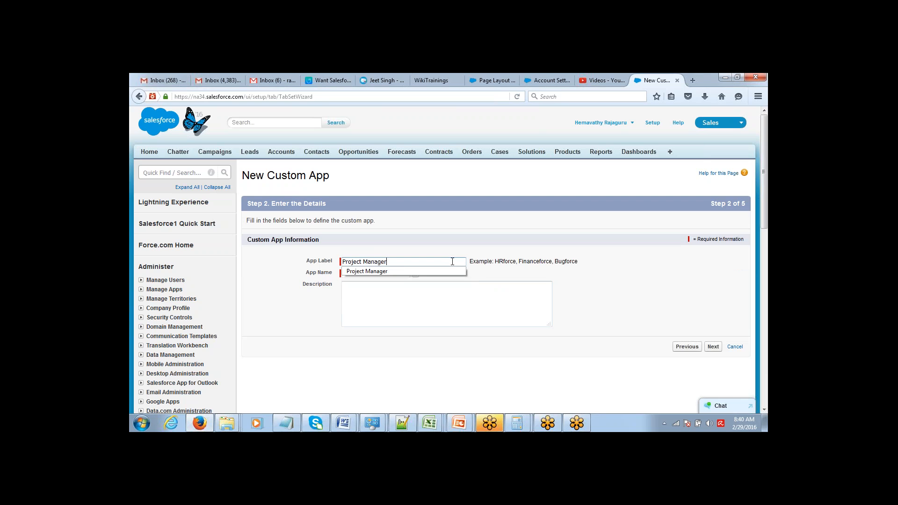
key(Tab)
click(552, 307)
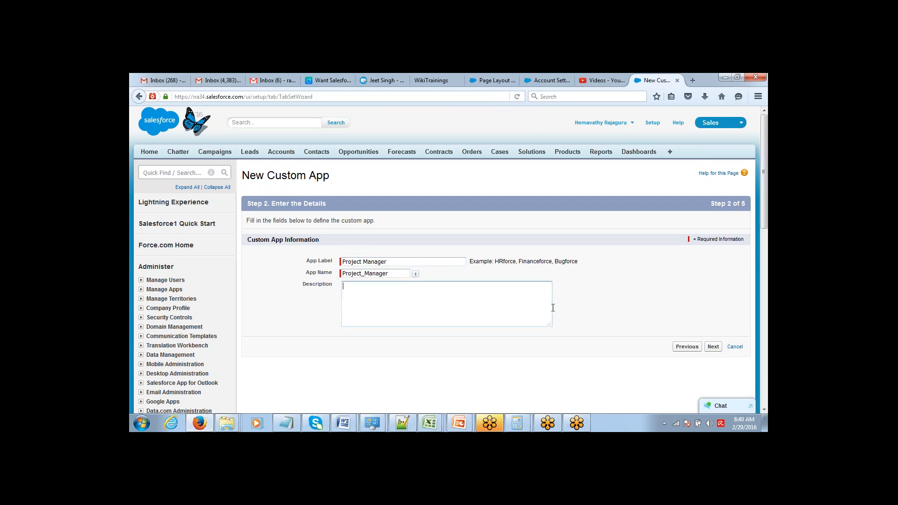
- Leave the custom app's description blank, keep the default logo and continue to choosing its tabs
click(712, 349)
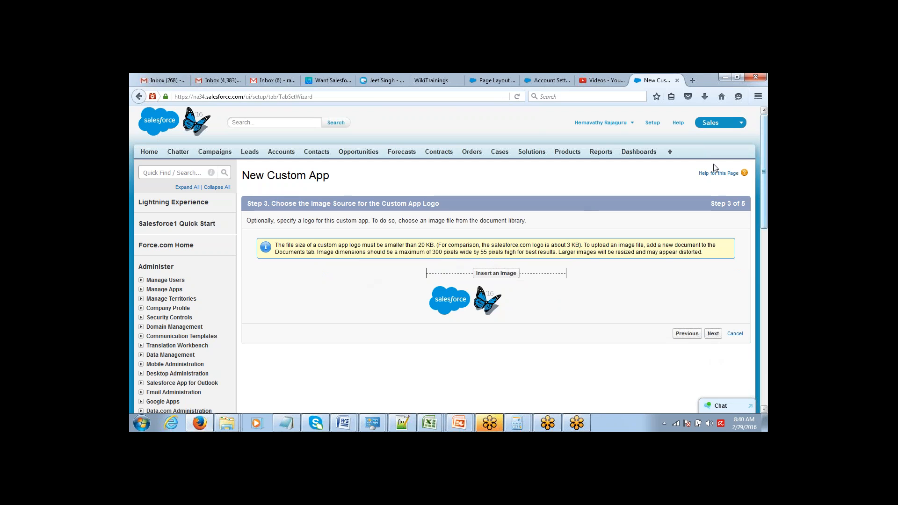
click(713, 334)
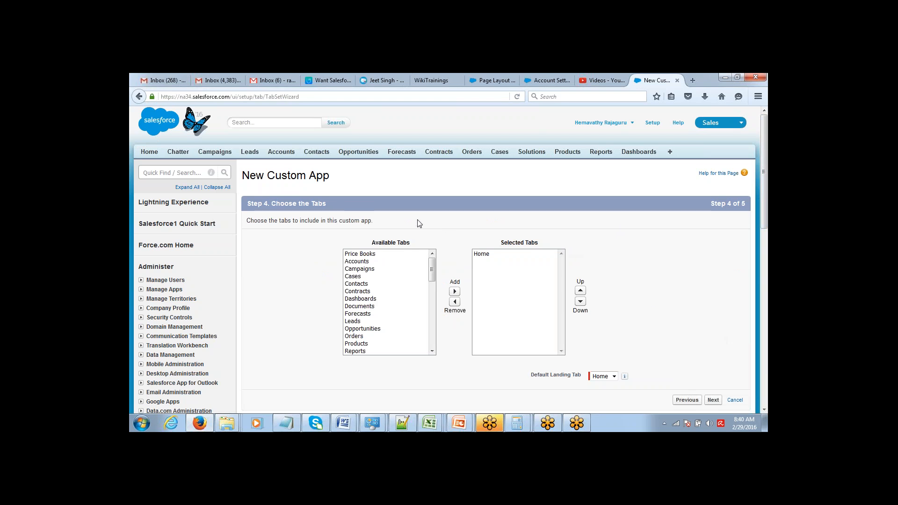
- Add the note "App - Collection of Tabs" in Notepad, highlight it and switch back to the Salesforce app wizard
click(430, 423)
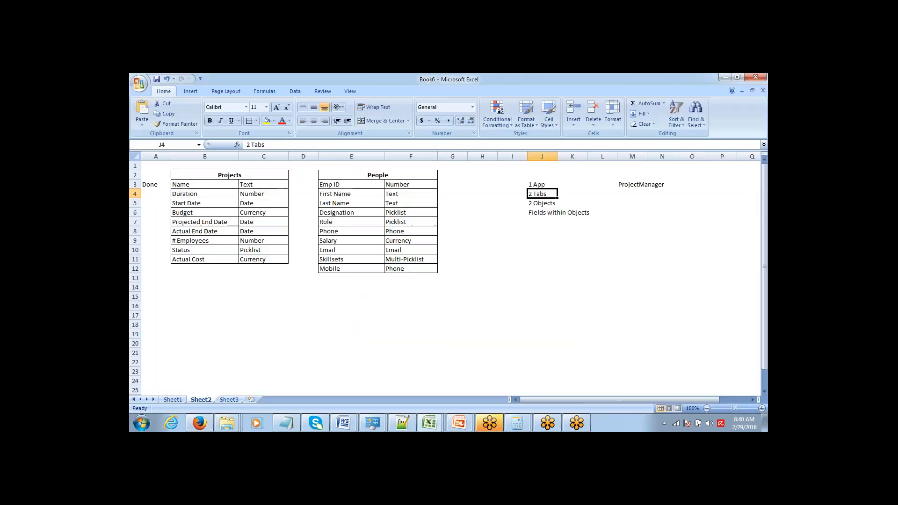
click(289, 421)
key(Return)
text(App)
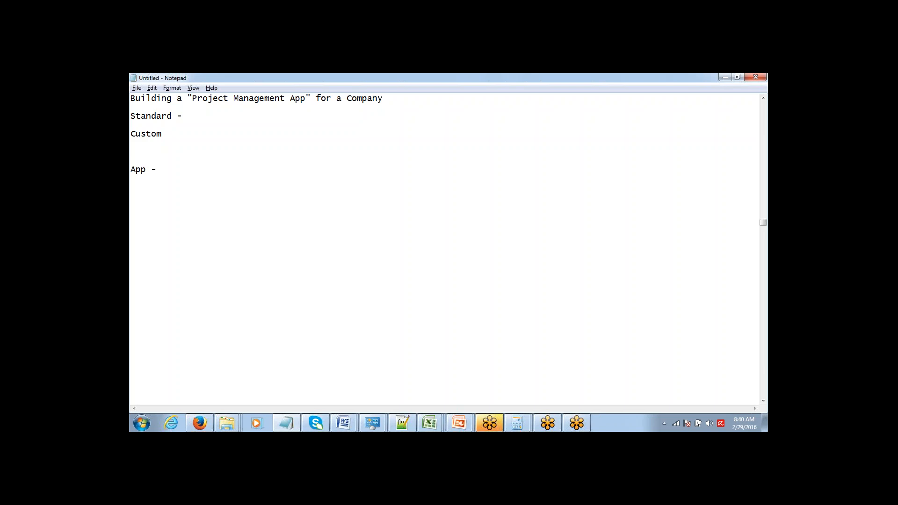
text( - Collection of Tabs)
key(shift+End)
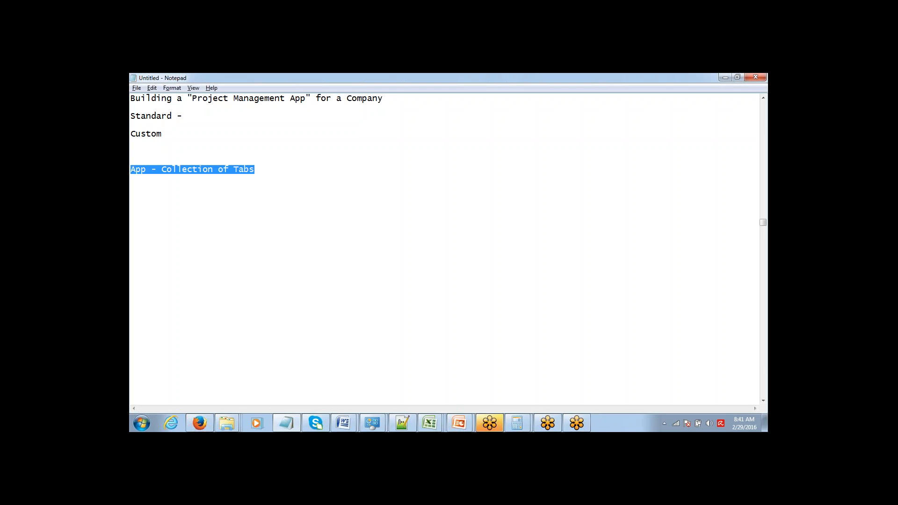
key(alt+Tab)
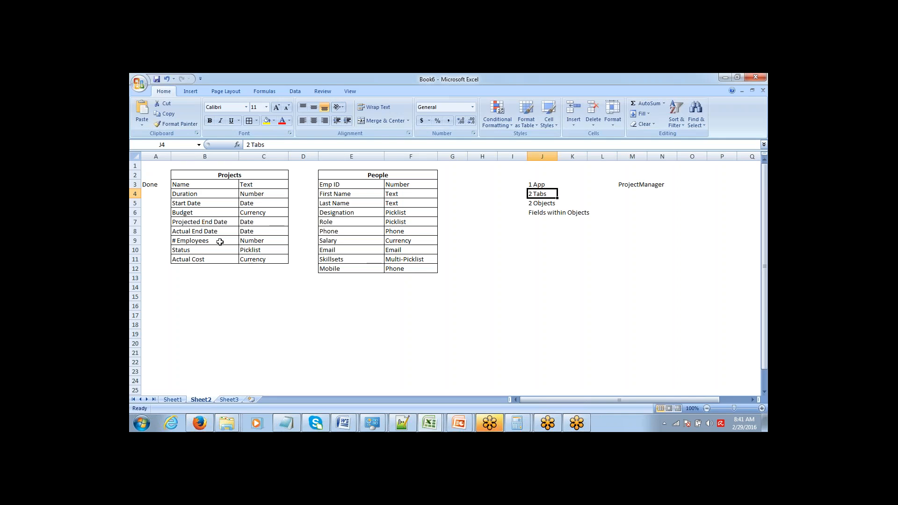
click(199, 423)
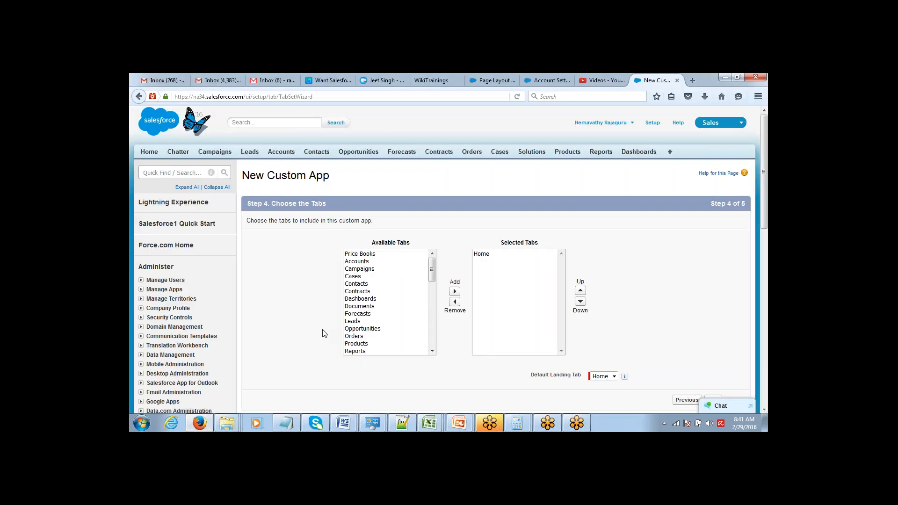
- Look through the available tabs, keep only Home with Home as the default landing tab, and continue to profile assignment
mouse_move(431, 272)
mouse_down()
mouse_move(431, 346)
mouse_move(432, 263)
mouse_up()
mouse_move(432, 263)
mouse_down()
mouse_move(432, 280)
mouse_move(433, 264)
mouse_up()
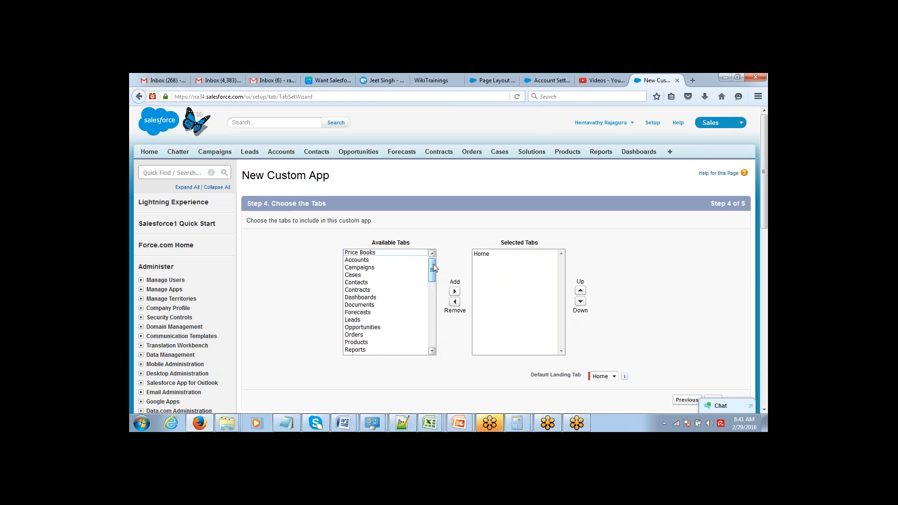
click(395, 260)
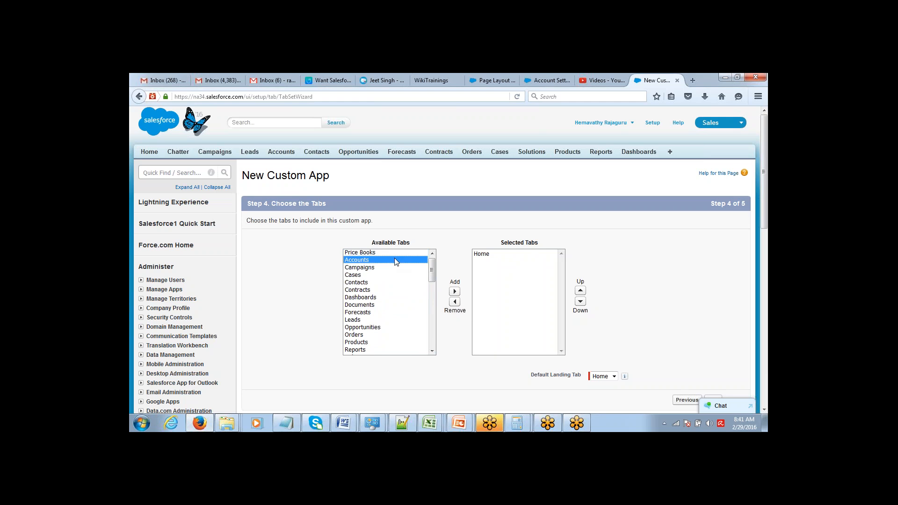
click(475, 254)
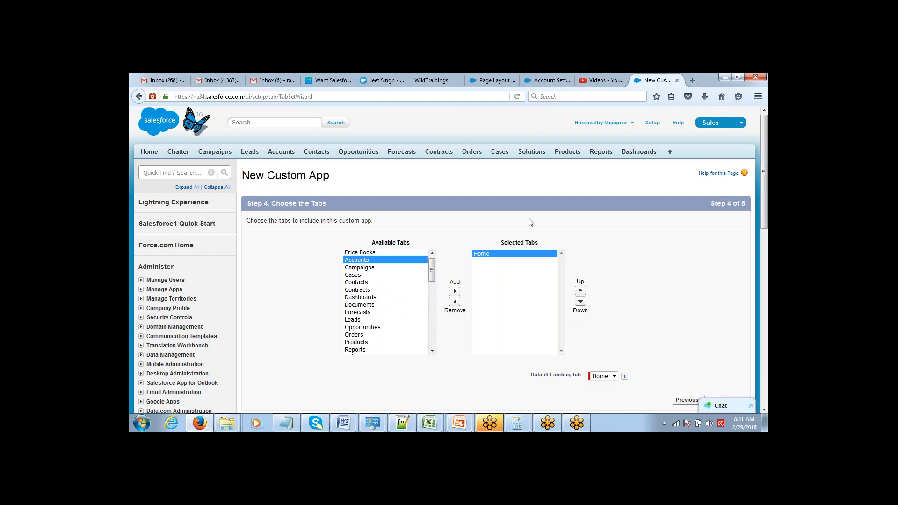
drag(764, 138, 763, 148)
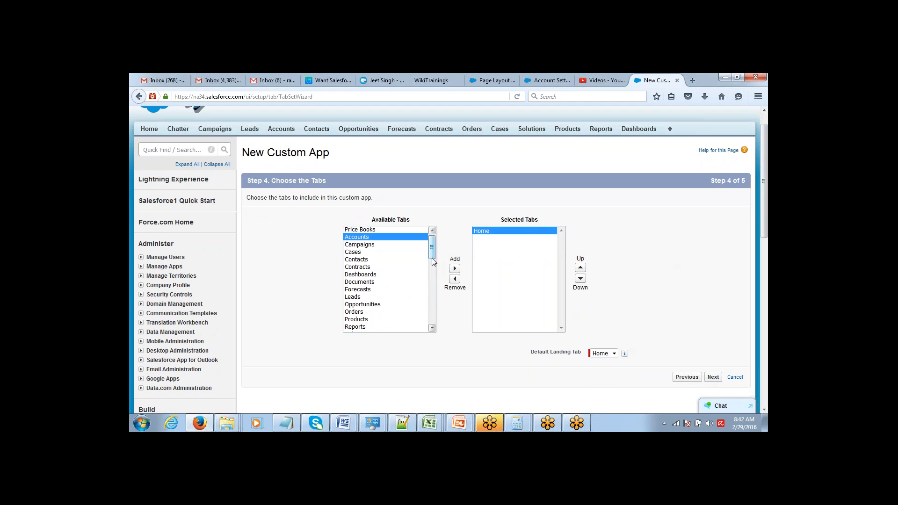
click(713, 376)
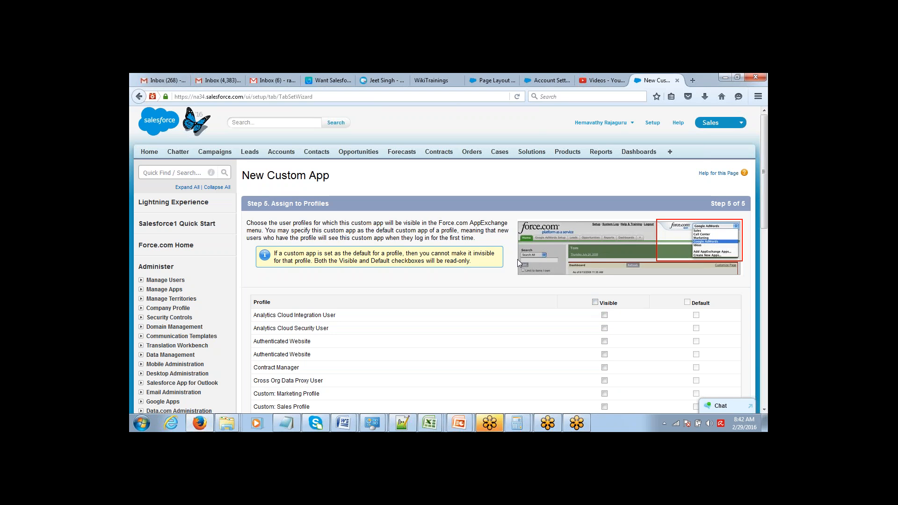
- Make the custom app visible to all profiles and save it
drag(275, 204, 330, 201)
click(595, 302)
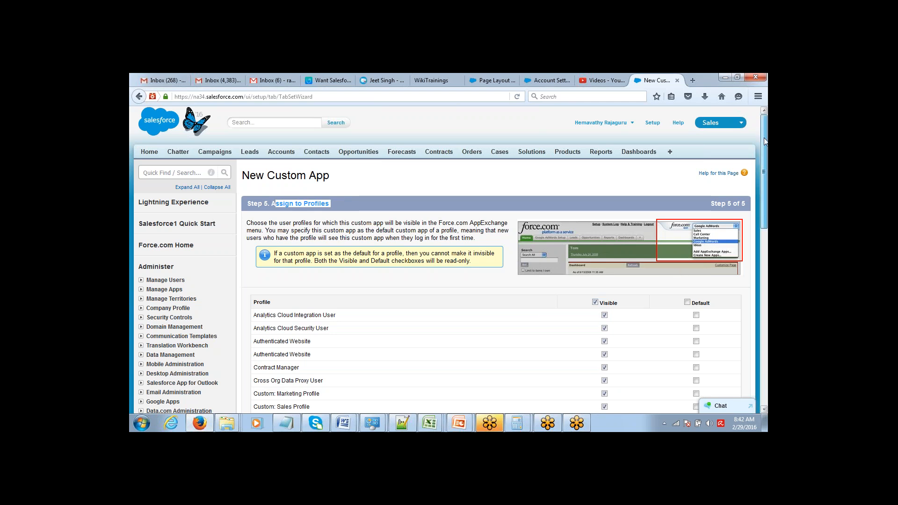
scroll(752, 204, down, 2)
scroll(751, 205, down, 8)
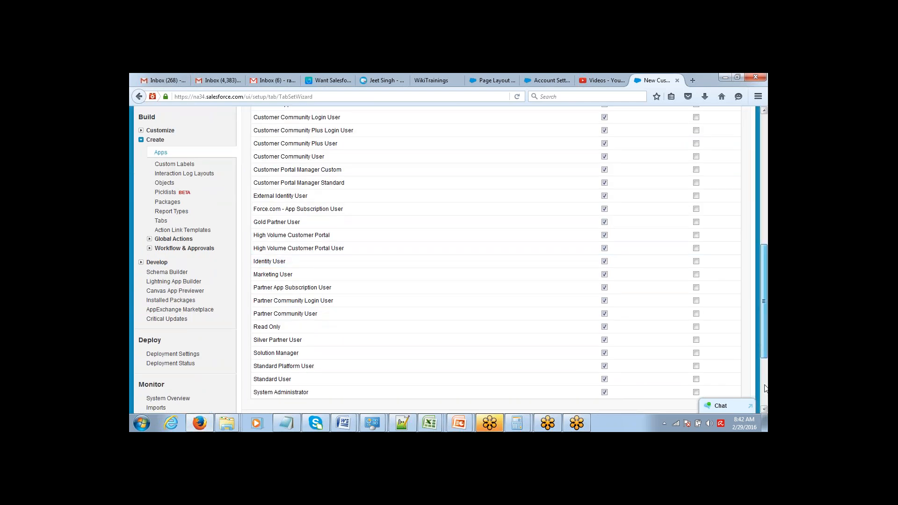
scroll(765, 397, down, 4)
click(710, 305)
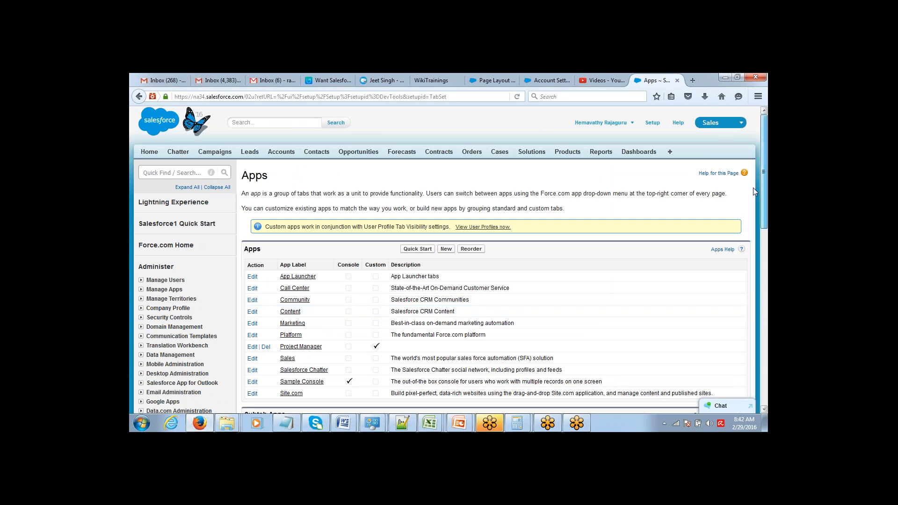
- Examine the Apps page, including its description of what an app is and the Project Manager entry
scroll(750, 212, down, 3)
scroll(747, 219, down, 1)
scroll(744, 220, up, 3)
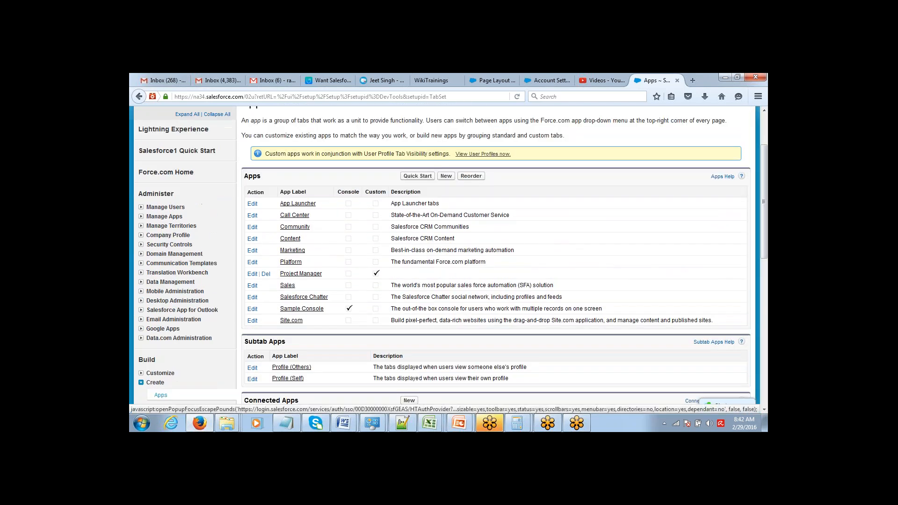
drag(763, 150, 764, 123)
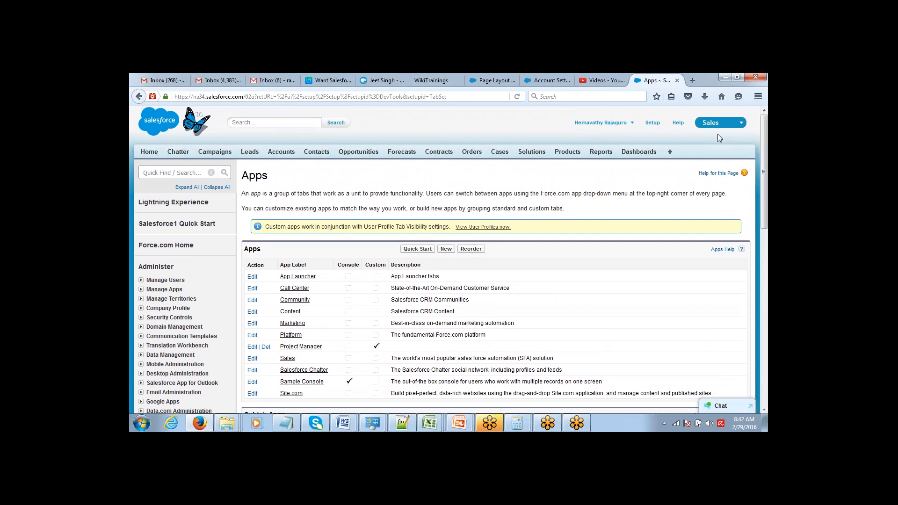
triple_click(653, 191)
click(653, 192)
double_click(653, 192)
triple_click(654, 191)
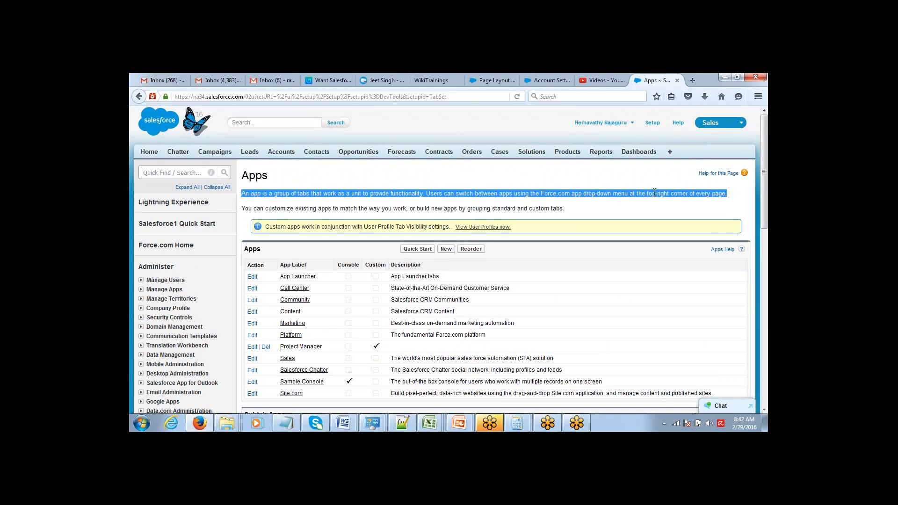
triple_click(653, 192)
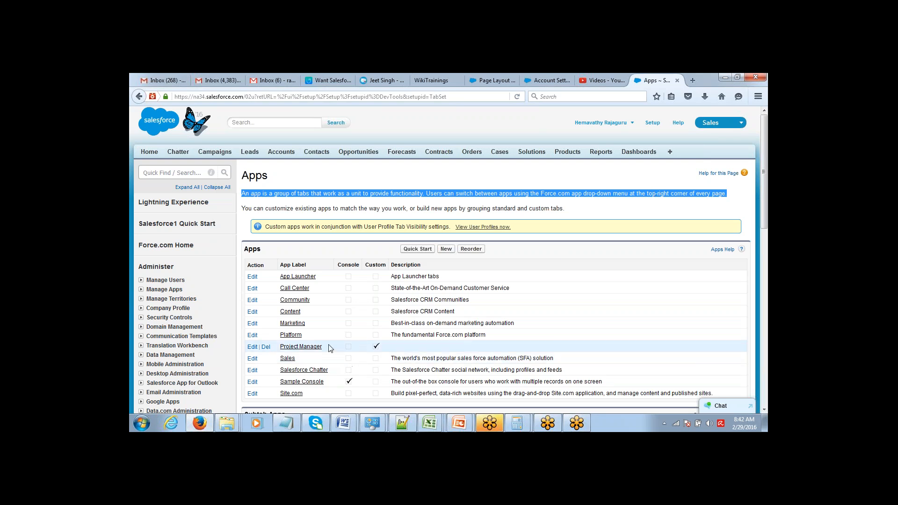
drag(329, 348, 279, 352)
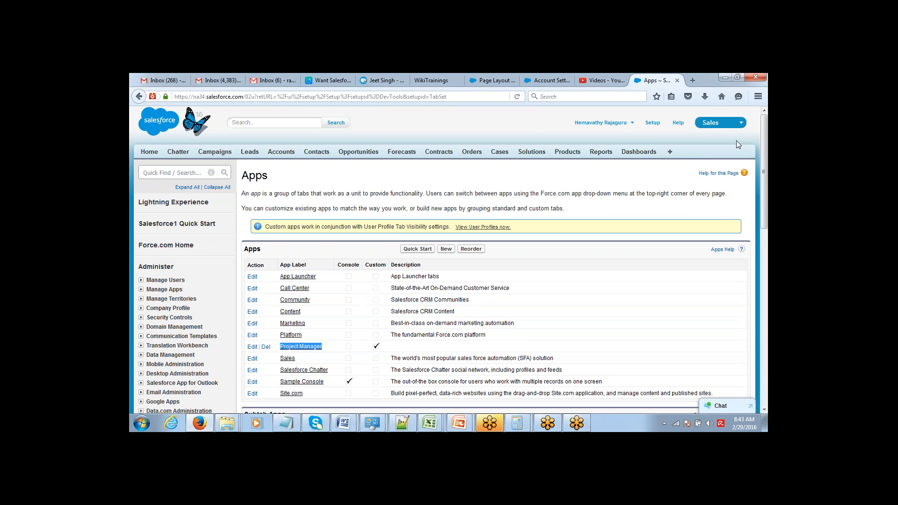
- Make Project Manager the active app and open its Setup area
click(722, 122)
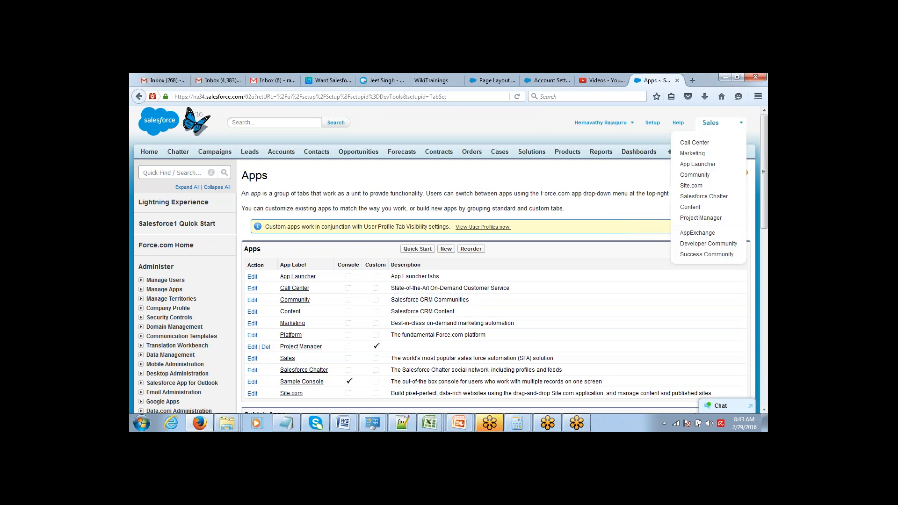
click(700, 218)
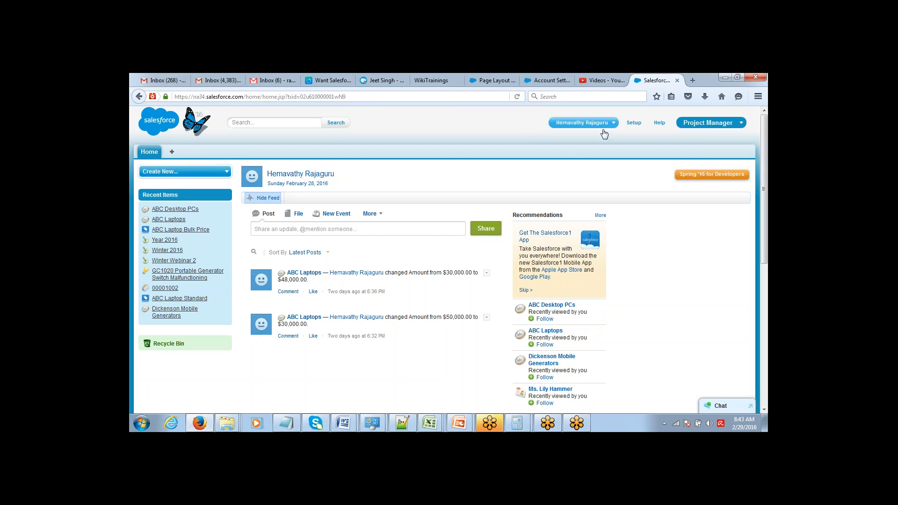
click(634, 123)
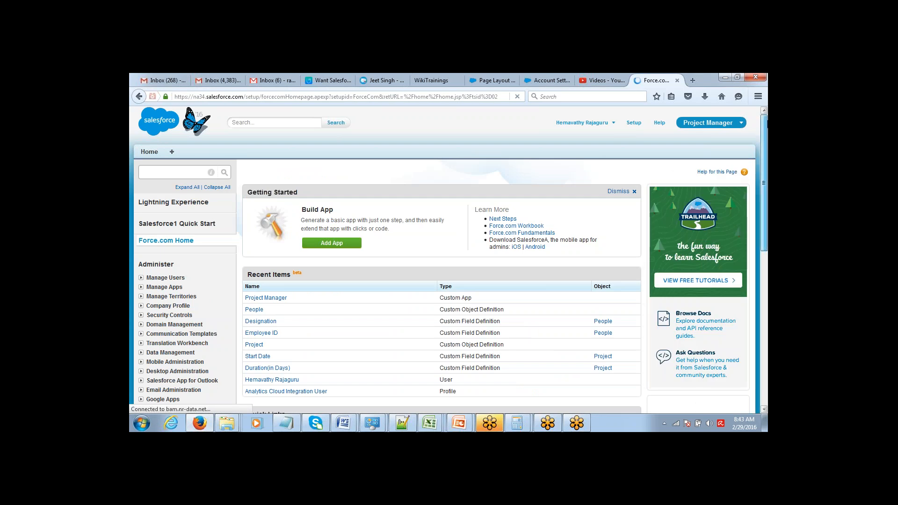
scroll(757, 144, down, 3)
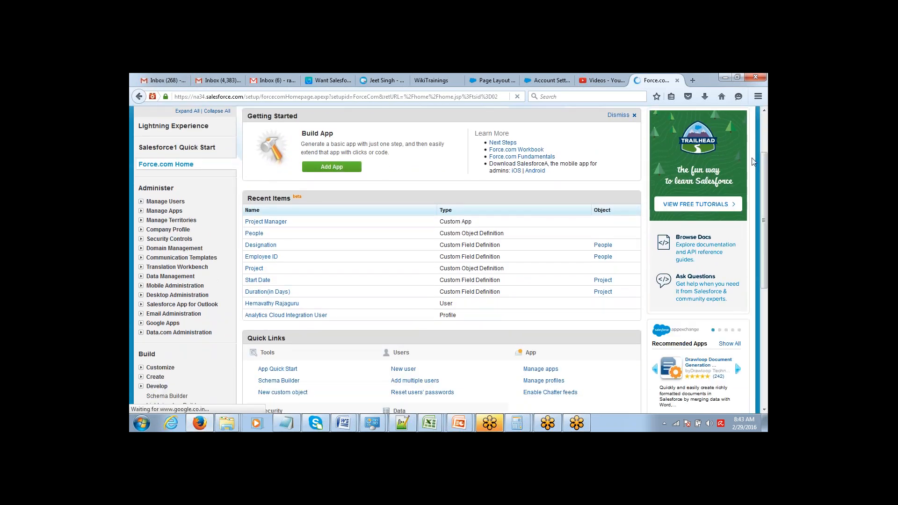
- Look up the Projects and People tables in the Excel plan and switch back to Salesforce
key(alt+Tab)
click(258, 174)
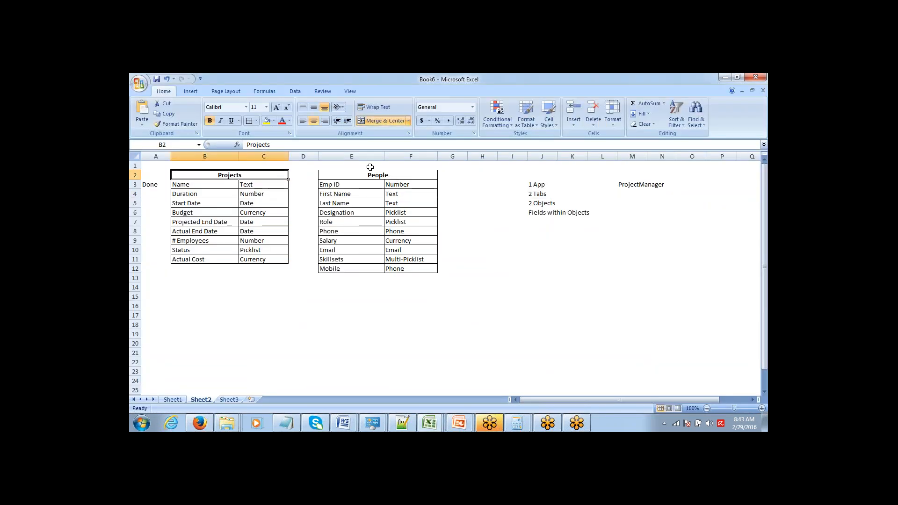
click(377, 173)
click(259, 175)
click(376, 174)
key(alt+Tab)
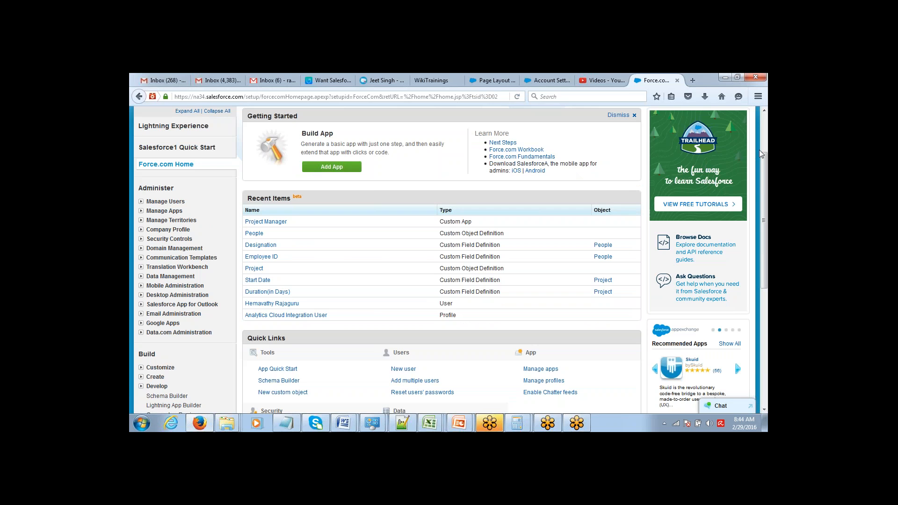
- Open the Custom Tabs setup page and review the Custom Object Tabs and Web Tabs sections
scroll(742, 179, down, 3)
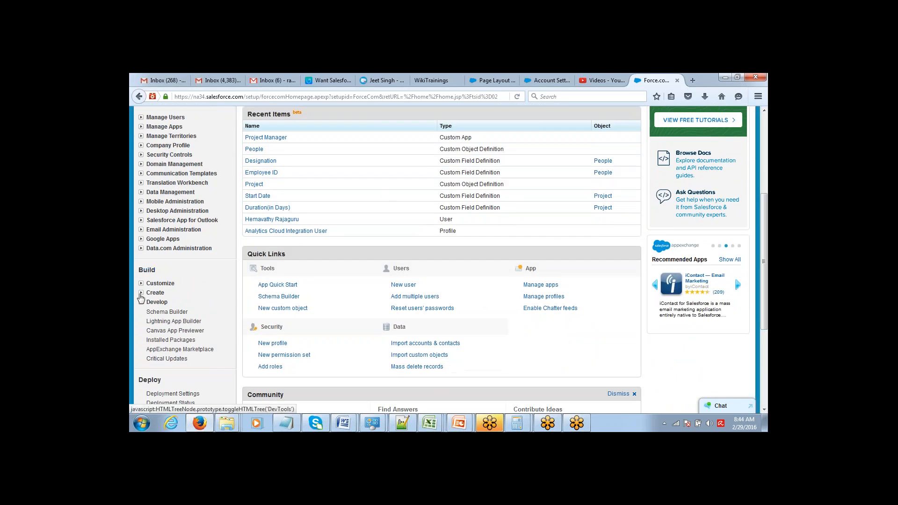
click(141, 293)
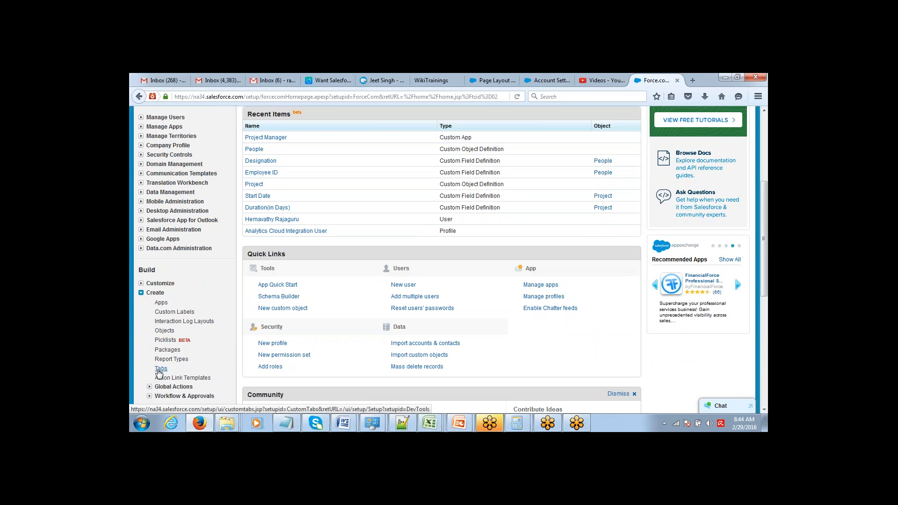
click(159, 369)
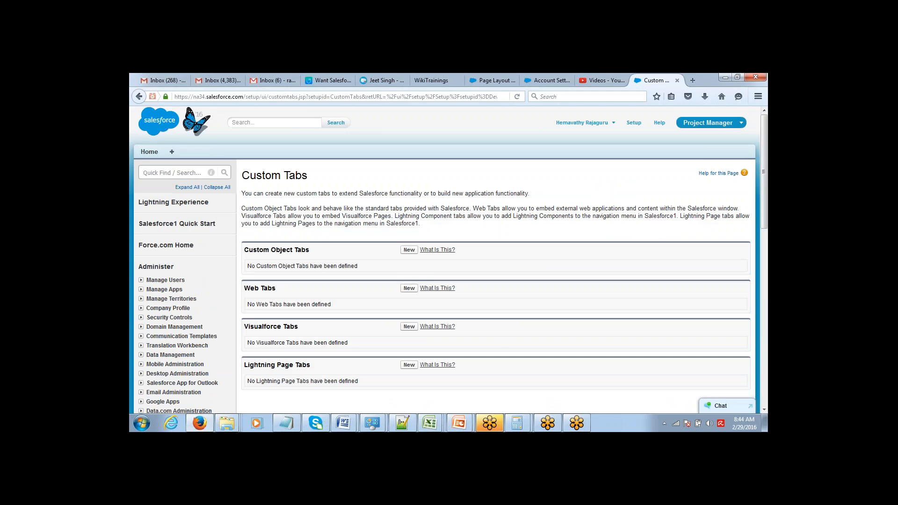
drag(244, 253, 309, 256)
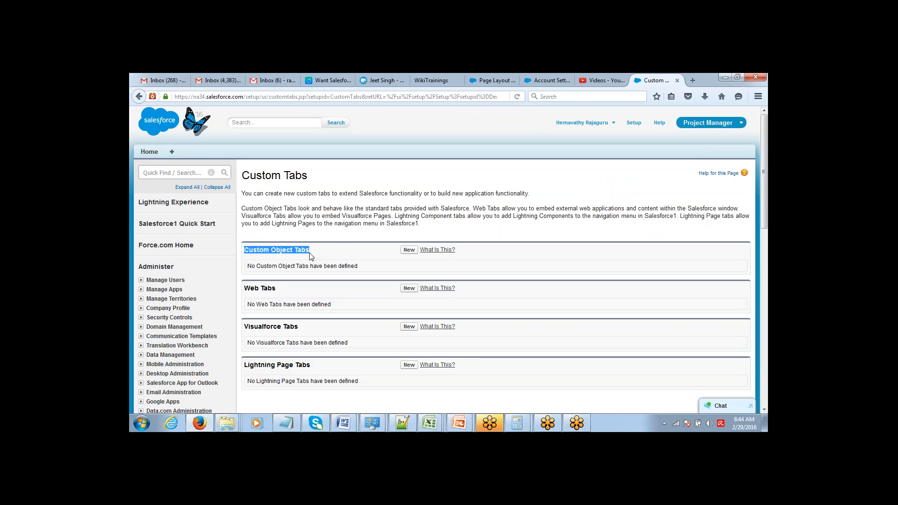
click(253, 289)
triple_click(253, 289)
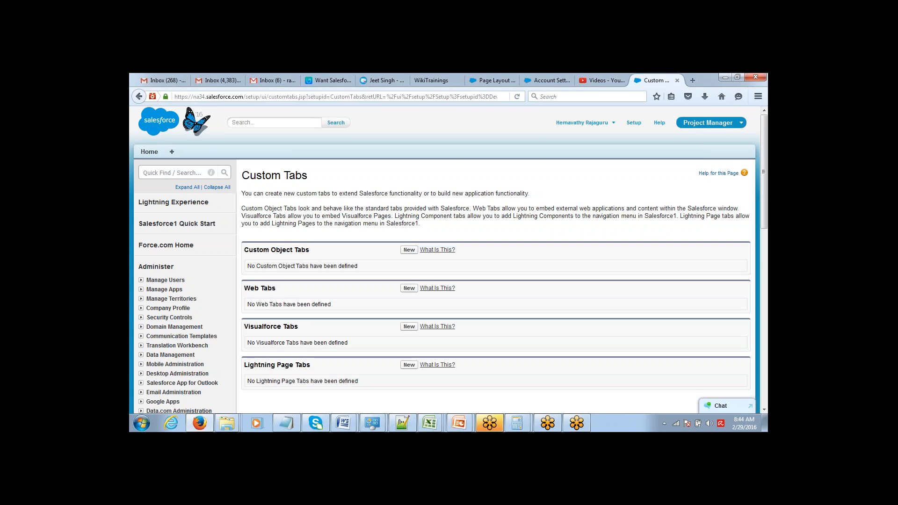
double_click(282, 250)
drag(244, 251, 306, 250)
click(312, 253)
- Start a new custom object tab for the People object with the Bell tab style
click(409, 249)
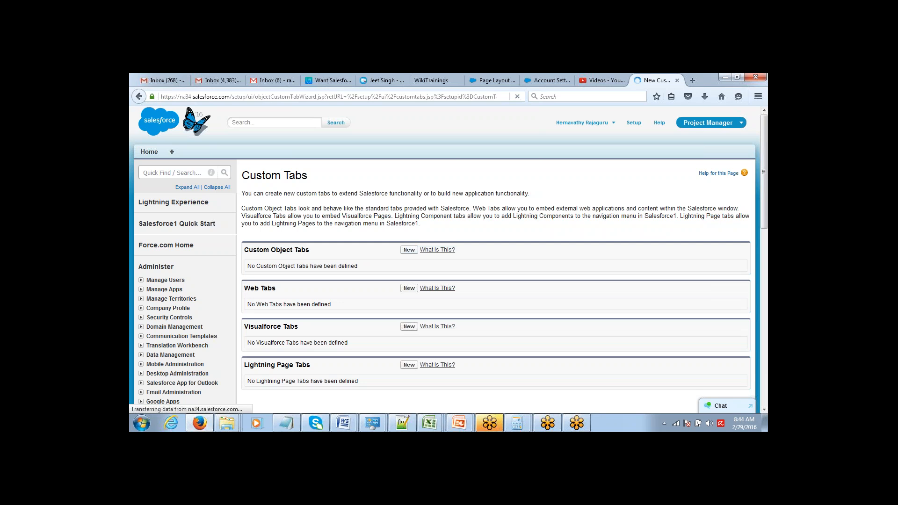
click(369, 255)
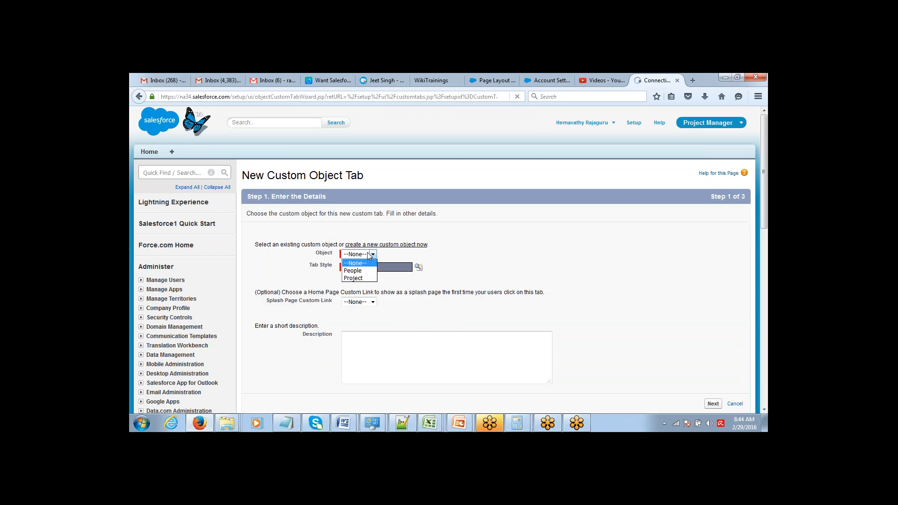
click(360, 271)
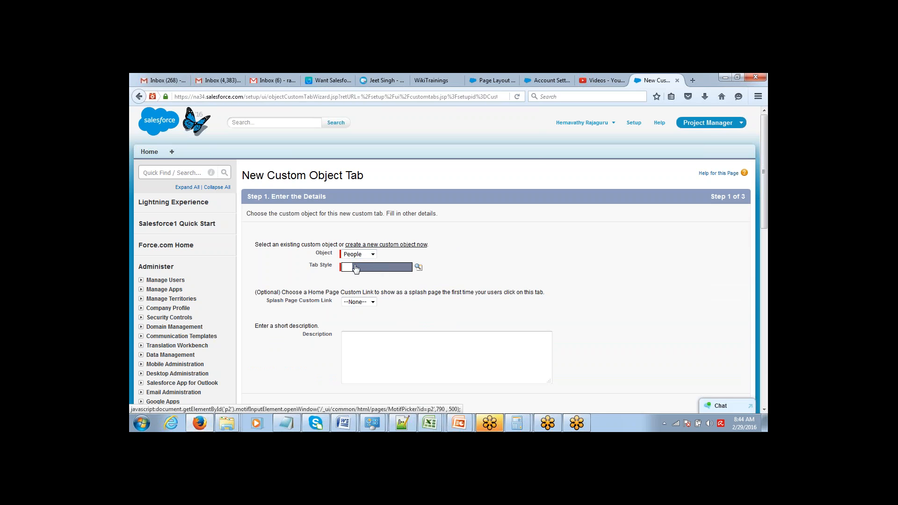
click(417, 268)
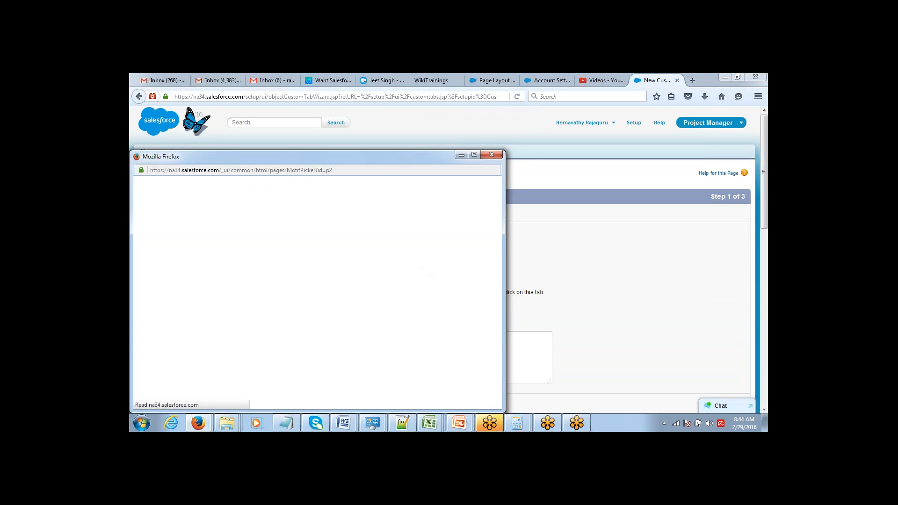
drag(386, 160, 434, 134)
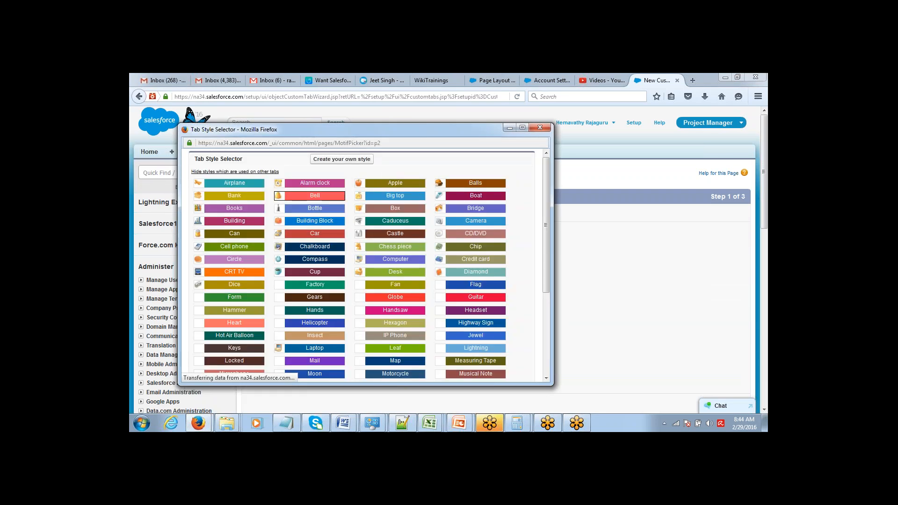
click(315, 195)
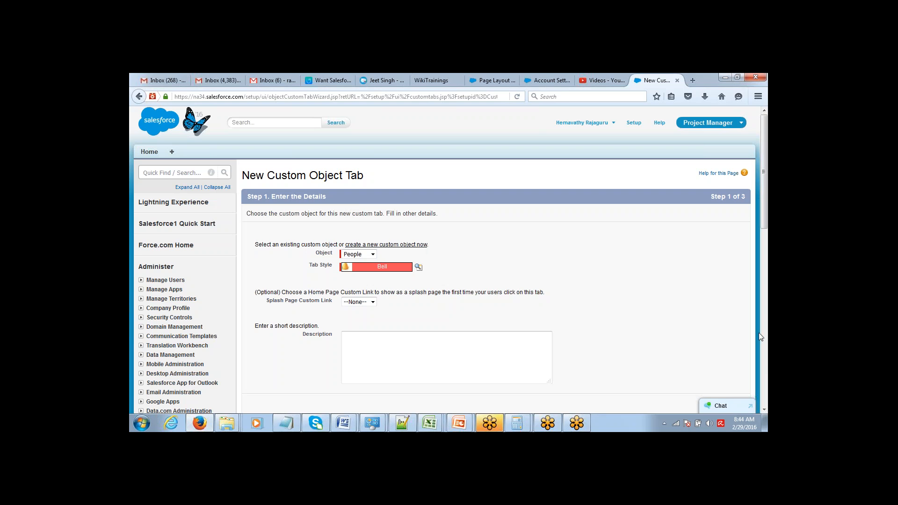
scroll(765, 364, down, 6)
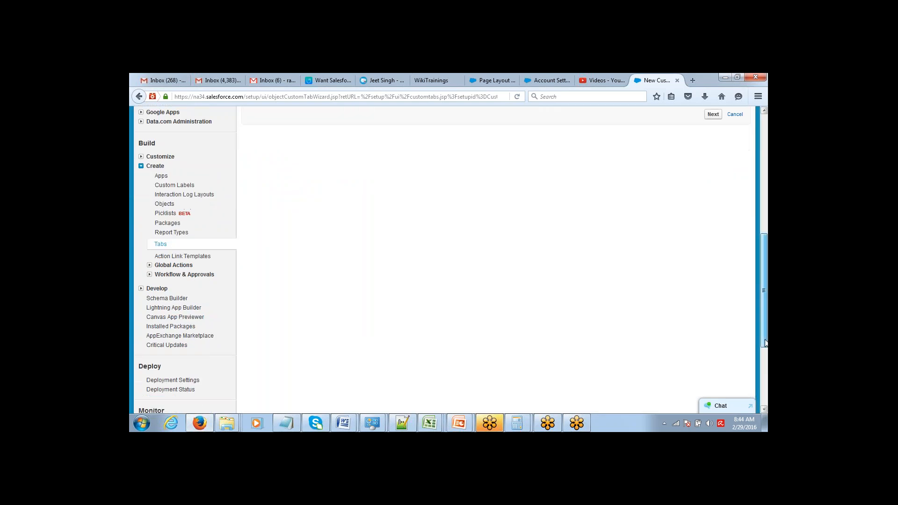
scroll(748, 289, up, 3)
scroll(748, 289, up, 1)
click(712, 267)
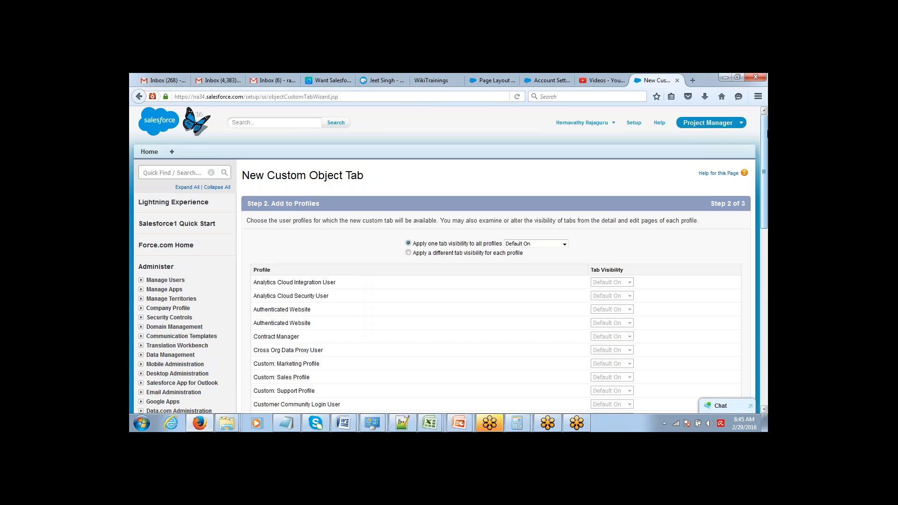
- Accept Default On visibility for all profiles on the People tab and continue to the custom apps selection
drag(767, 130, 735, 220)
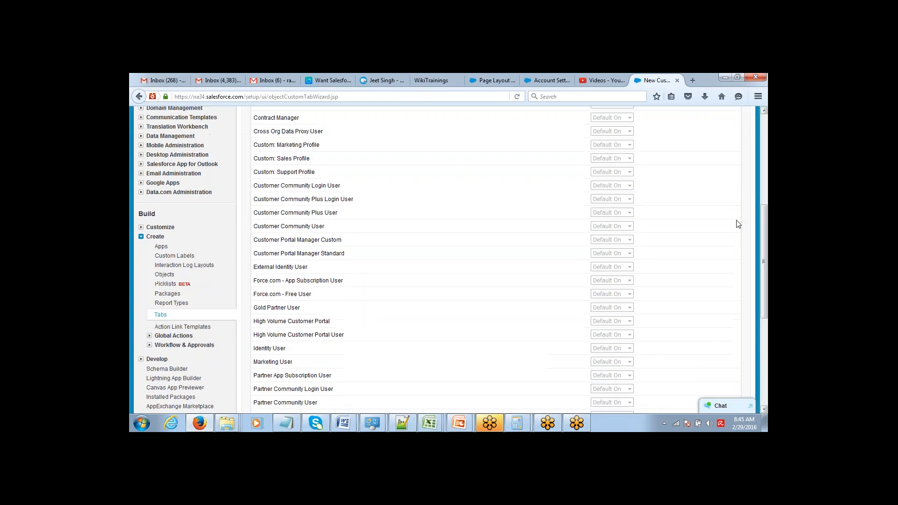
drag(763, 280, 763, 341)
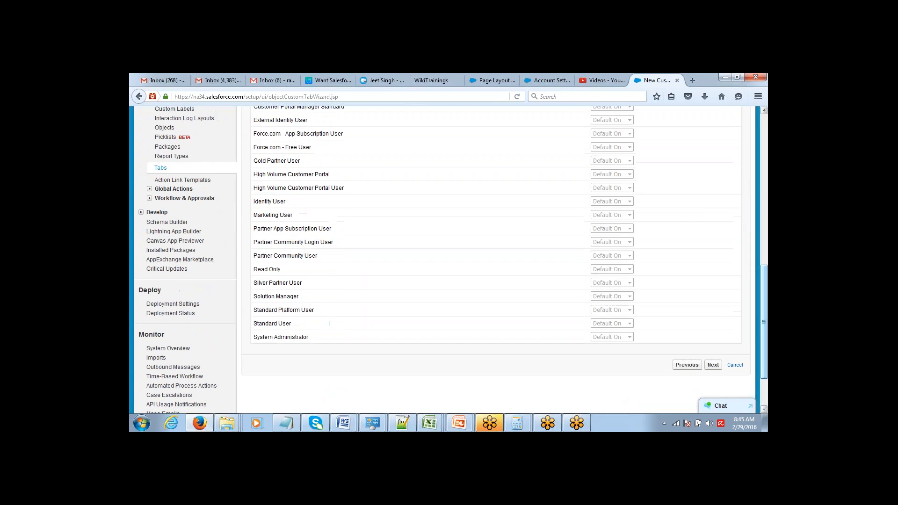
click(713, 365)
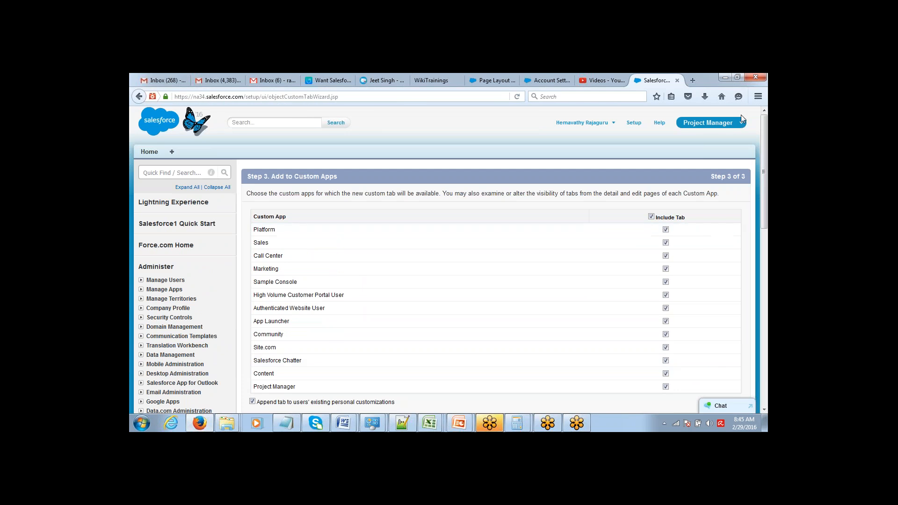
- Include the People tab only in the Project Manager app and save the tab
scroll(764, 132, down, 1)
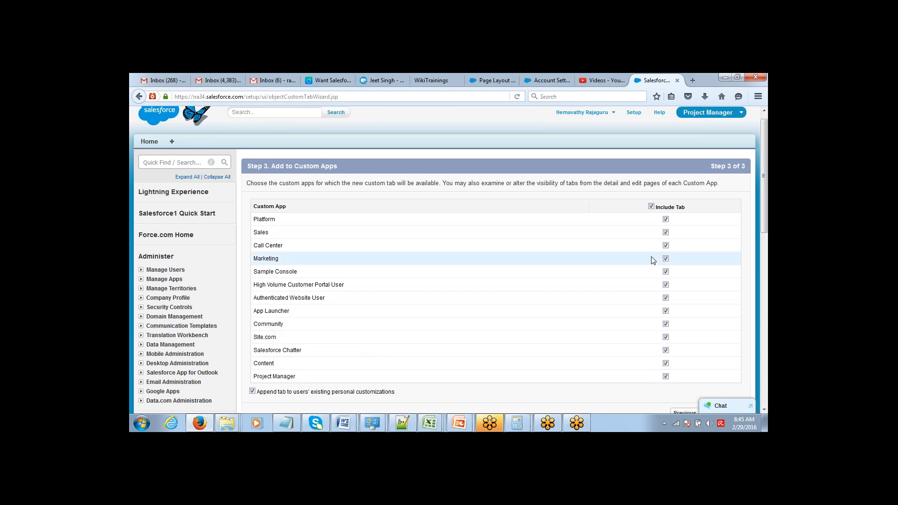
click(654, 205)
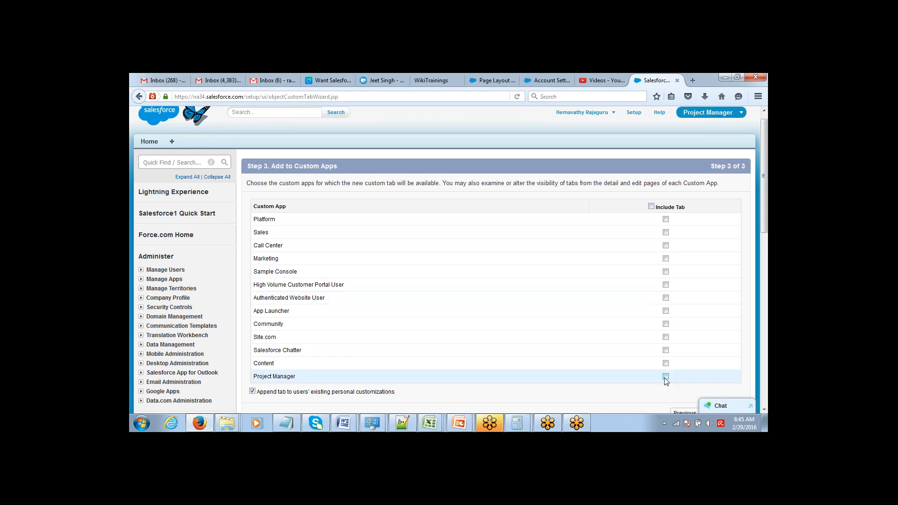
click(667, 379)
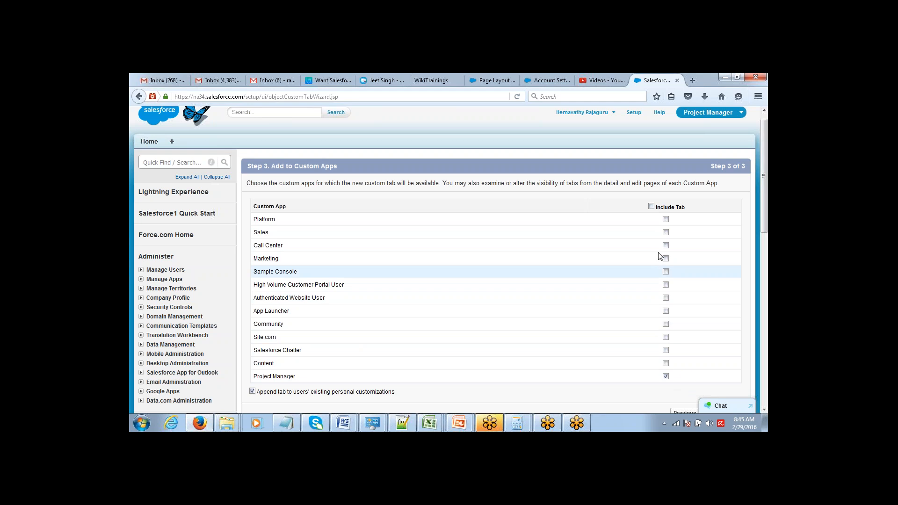
click(666, 235)
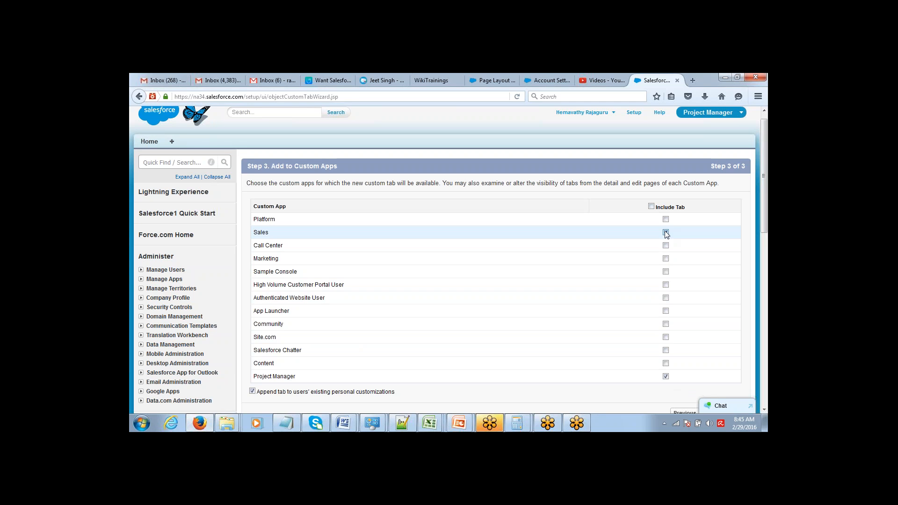
click(666, 233)
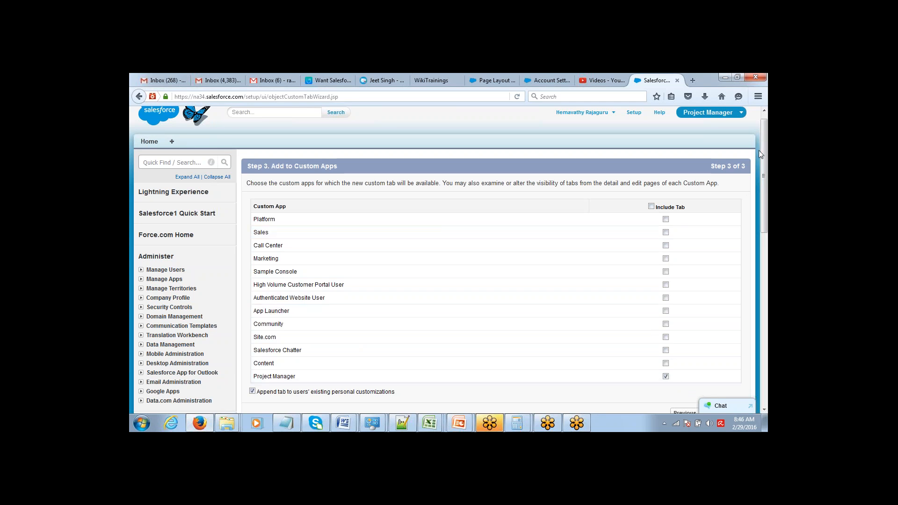
drag(762, 137, 760, 162)
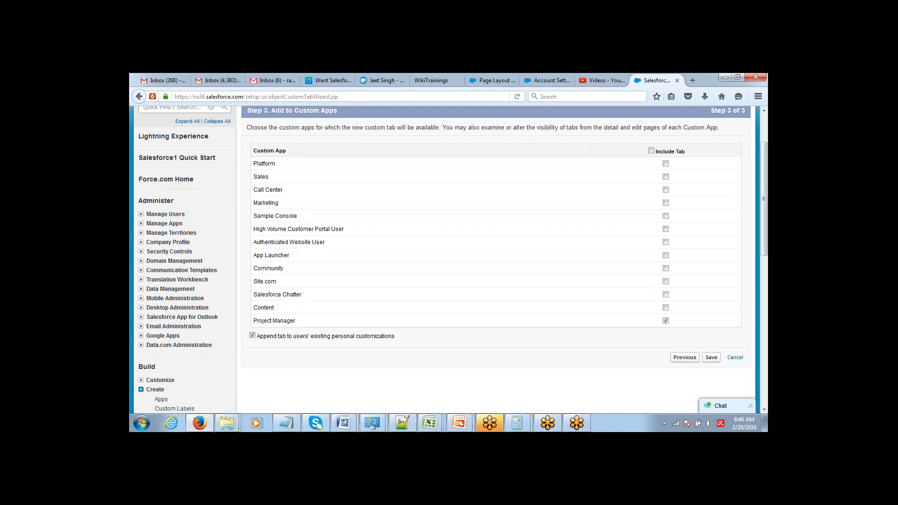
click(711, 359)
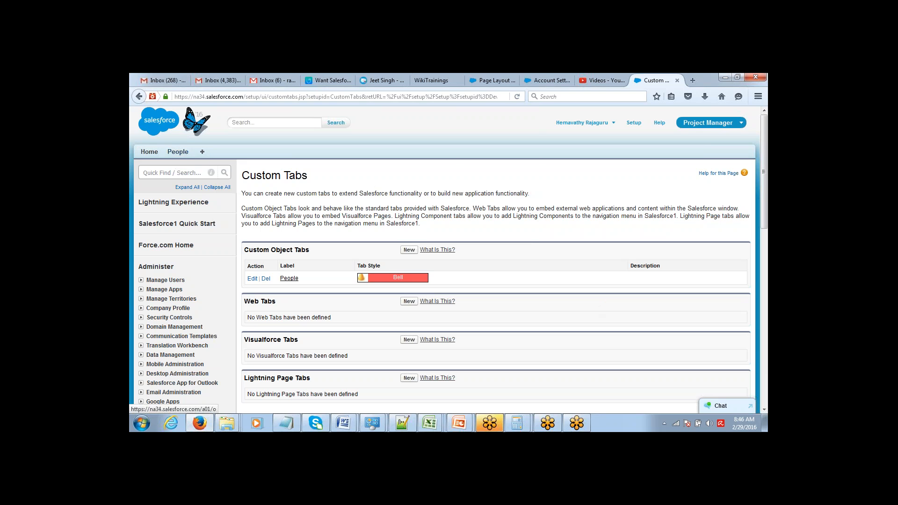
- Start another custom object tab for the Project object with the Apple tab style
click(409, 250)
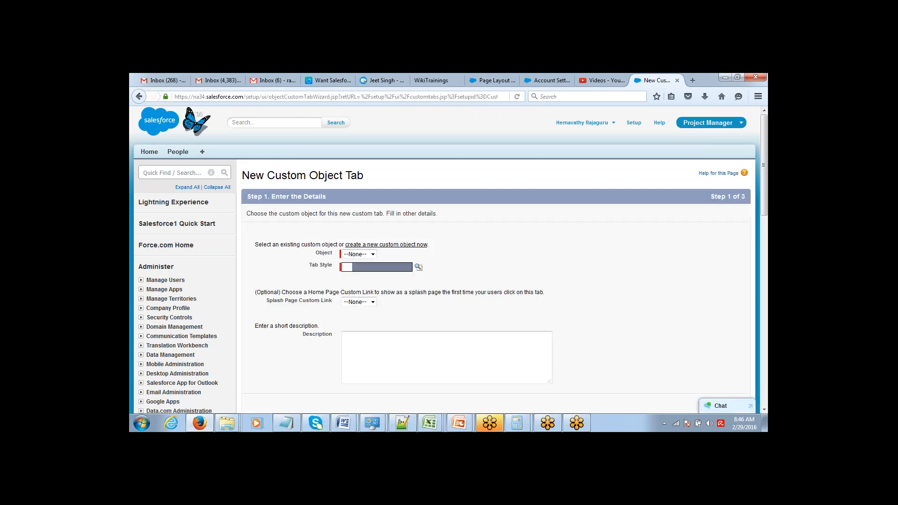
click(373, 255)
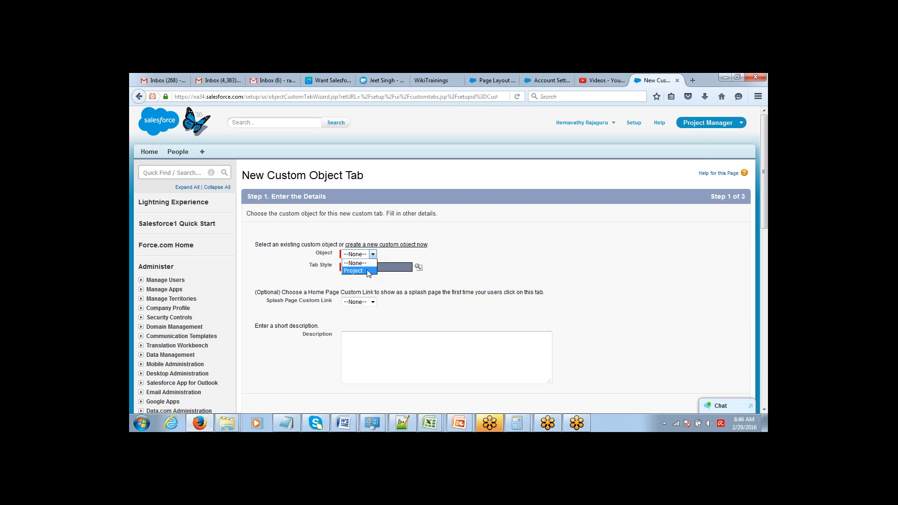
click(367, 271)
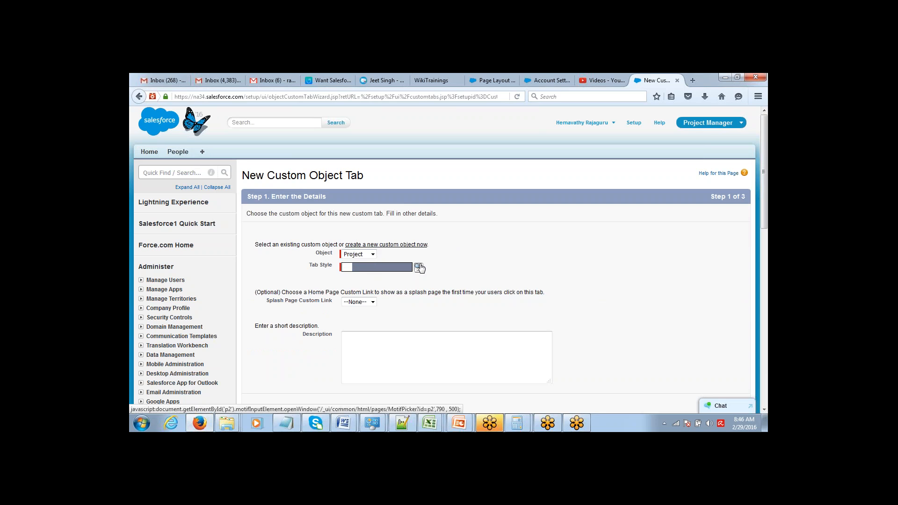
click(418, 267)
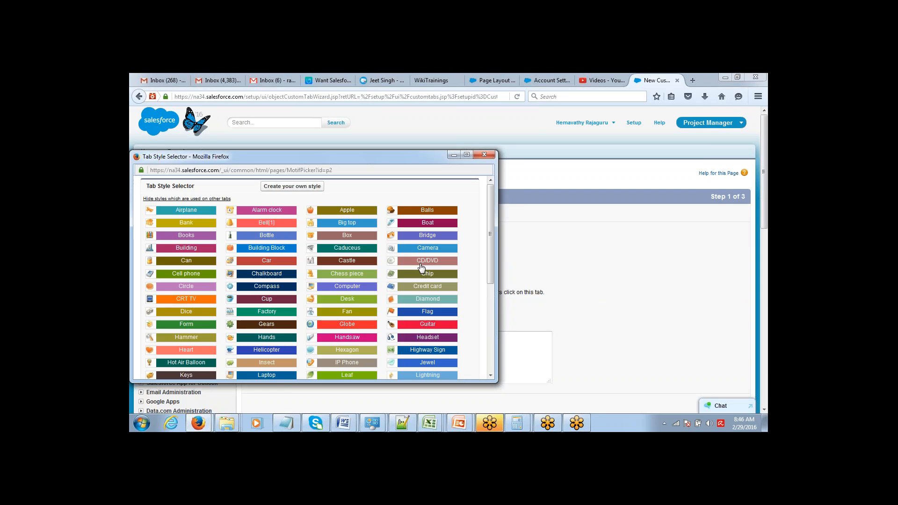
click(347, 209)
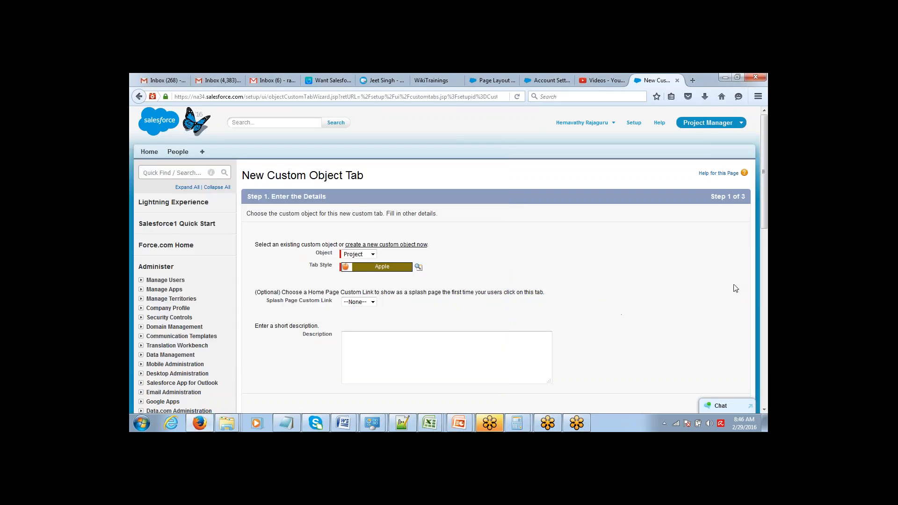
scroll(756, 172, down, 3)
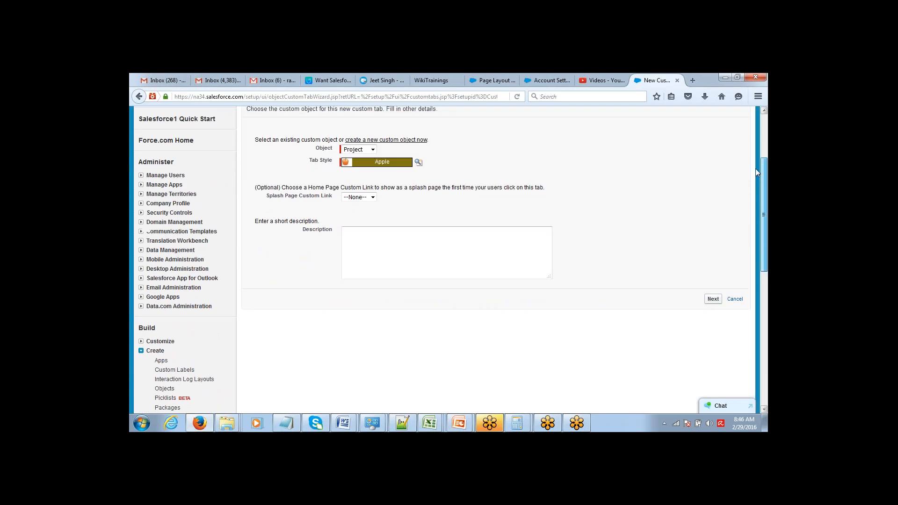
click(712, 299)
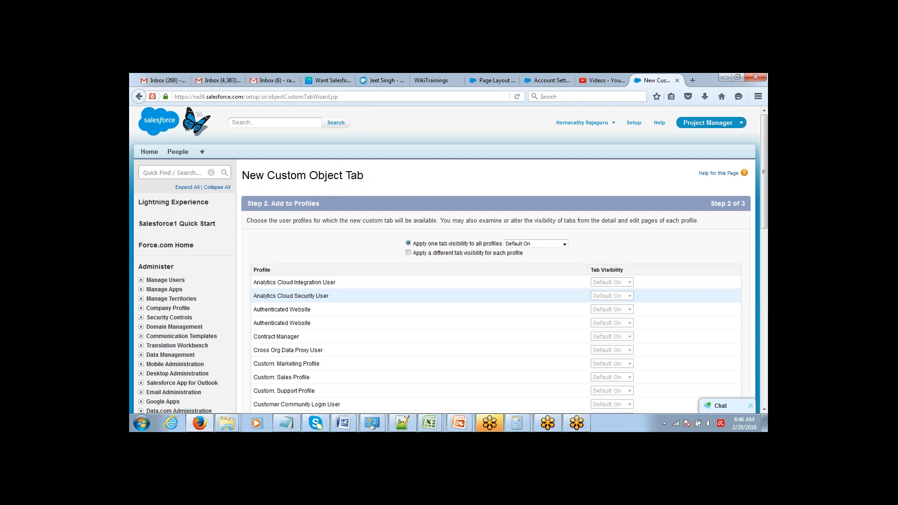
- Accept Default On visibility for all profiles on the Project object's tab and proceed to the custom apps selection
drag(765, 148, 738, 233)
drag(766, 306, 765, 368)
click(713, 369)
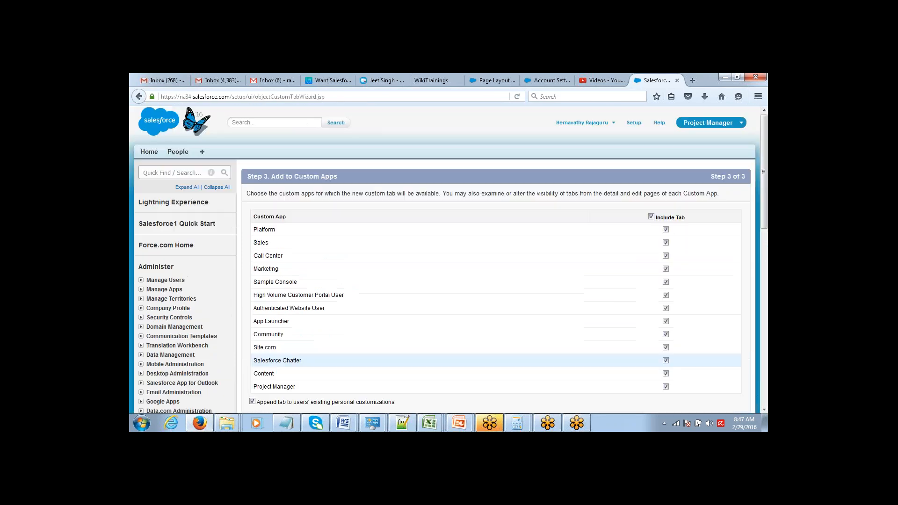
- Include the Project object's tab only in the Project Manager app and save the tab
click(651, 217)
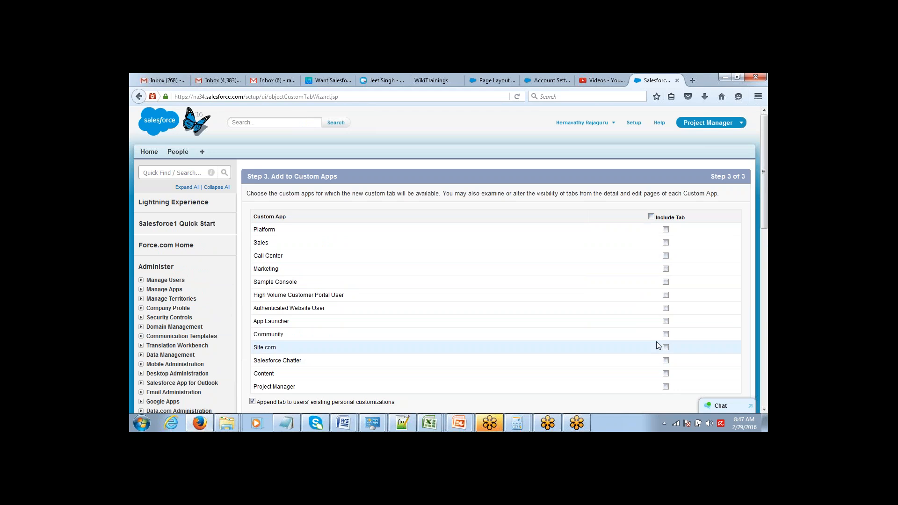
click(665, 386)
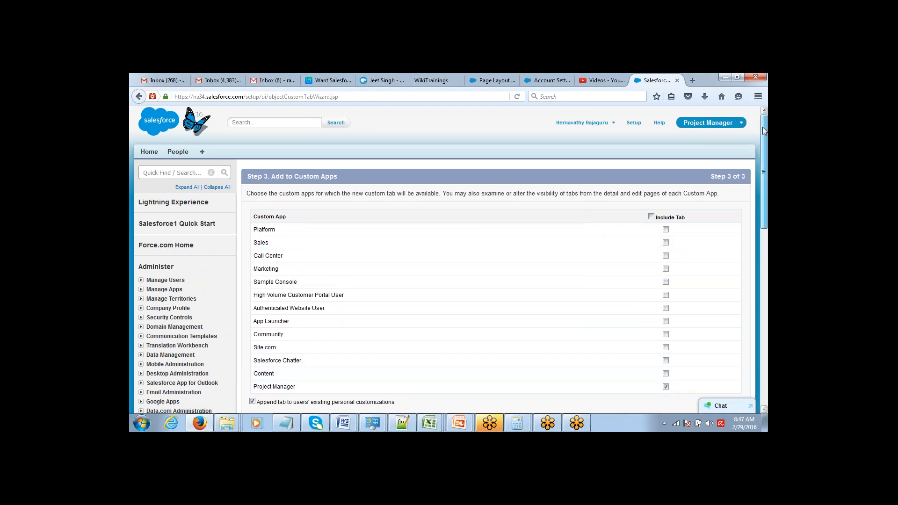
scroll(706, 238, down, 4)
click(711, 243)
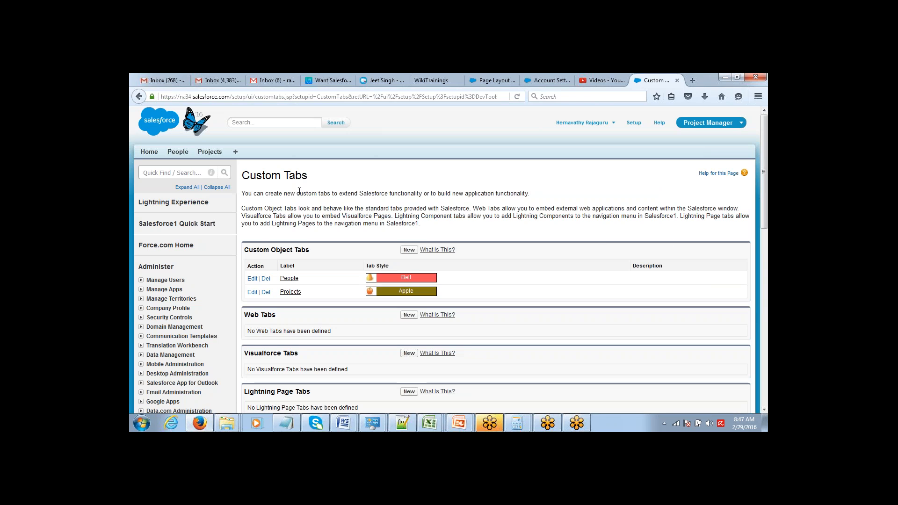
drag(244, 194, 327, 204)
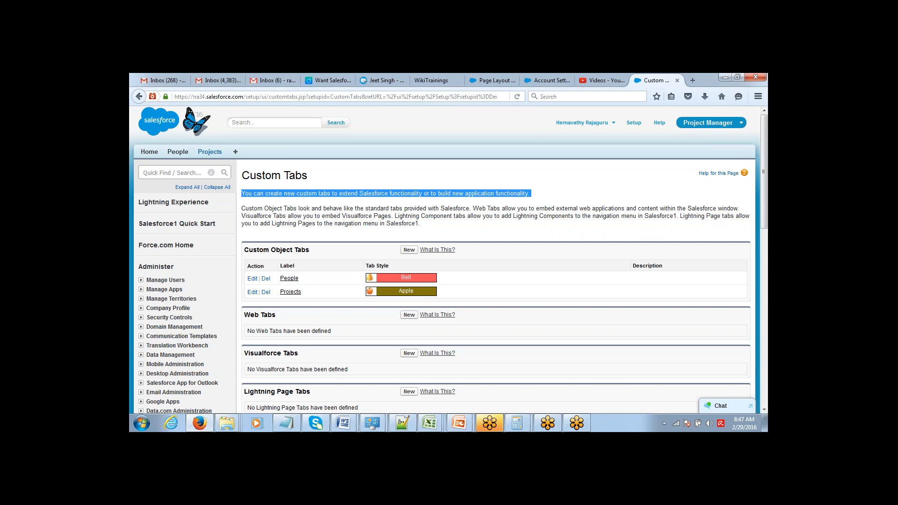
- Create and save a project record named Project 1 with a duration of 40 days and start date 2/29/2016
click(209, 152)
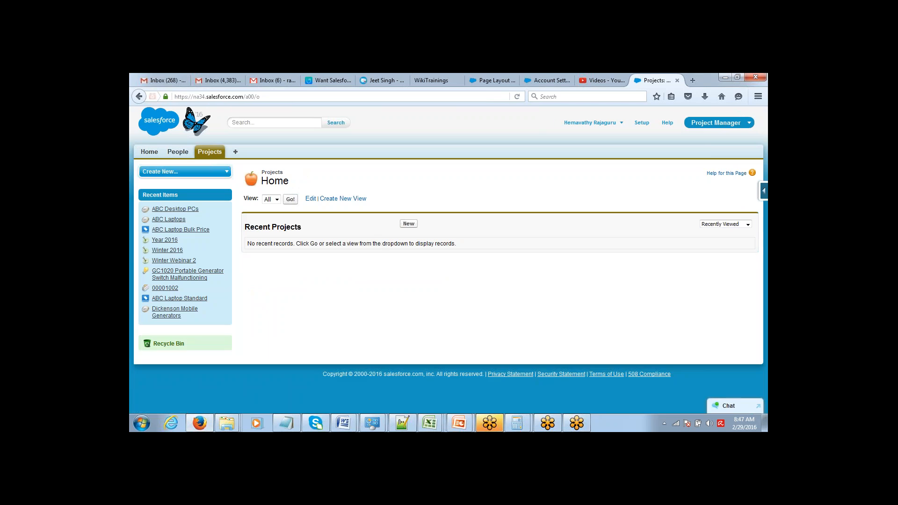
click(408, 224)
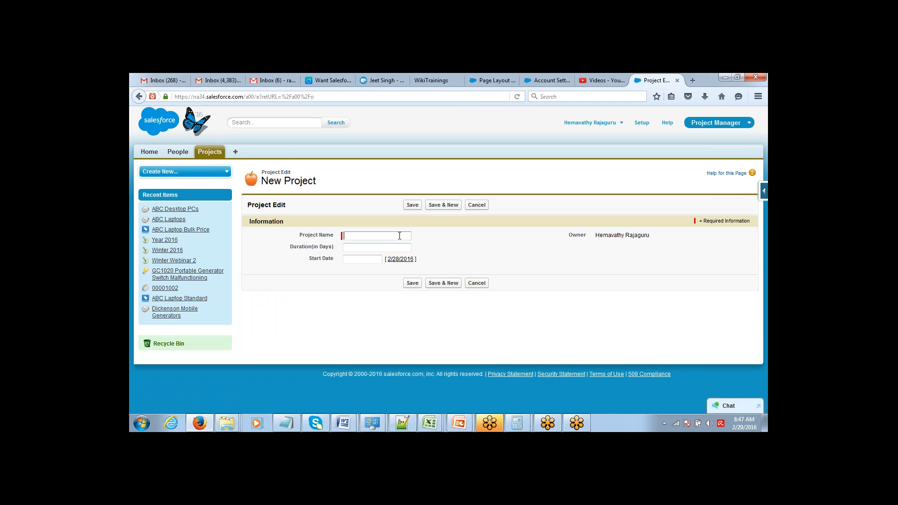
text(Project 1)
click(376, 259)
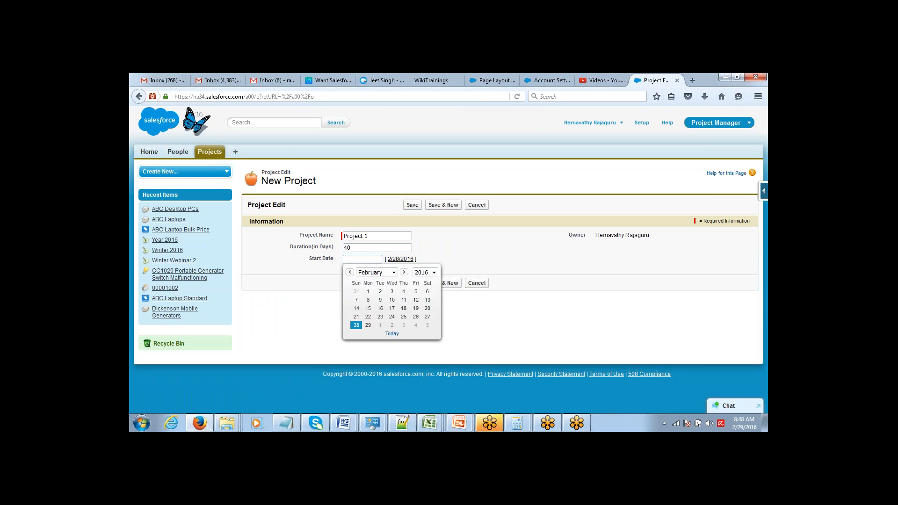
click(367, 324)
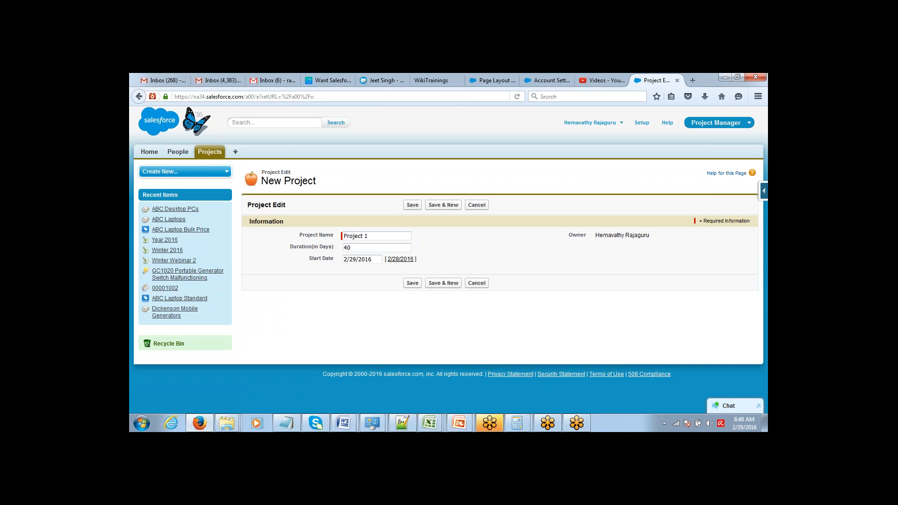
click(412, 206)
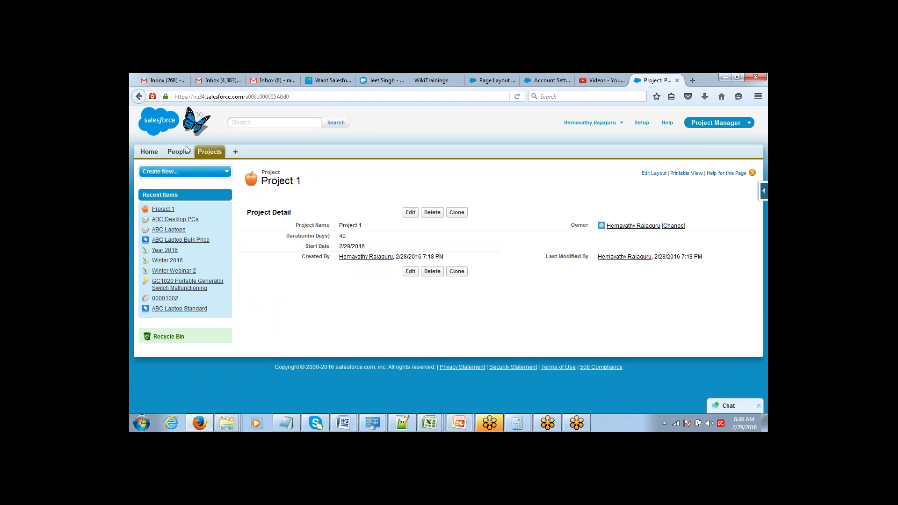
- Create and save a project record named Project 2 with a duration of 35 days and start date 2/28/2016
click(207, 154)
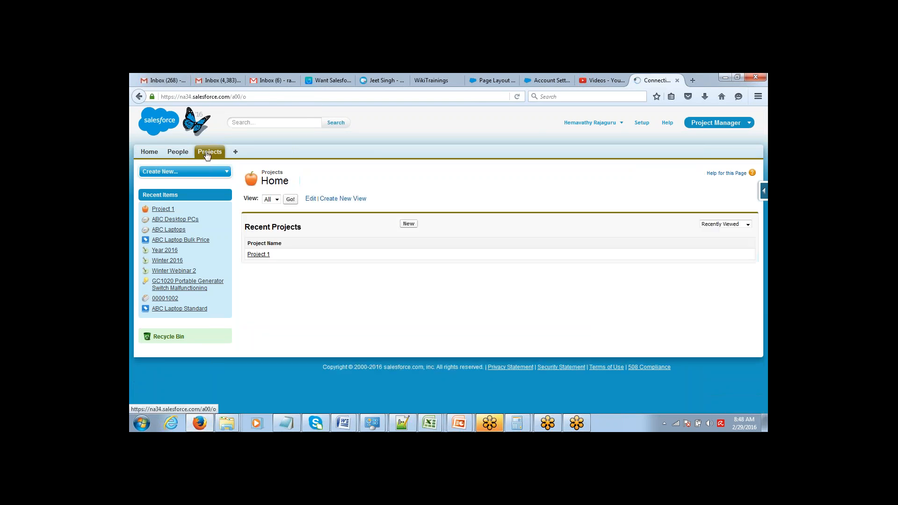
click(409, 224)
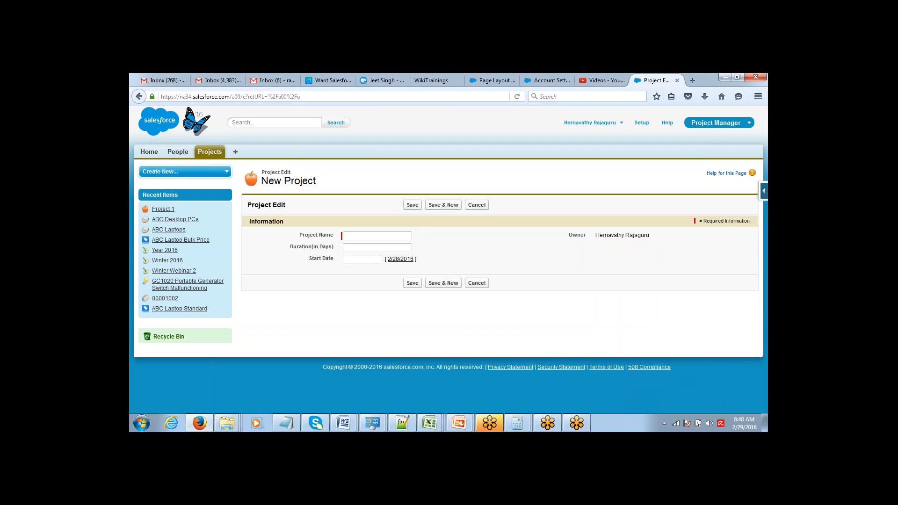
text(P)
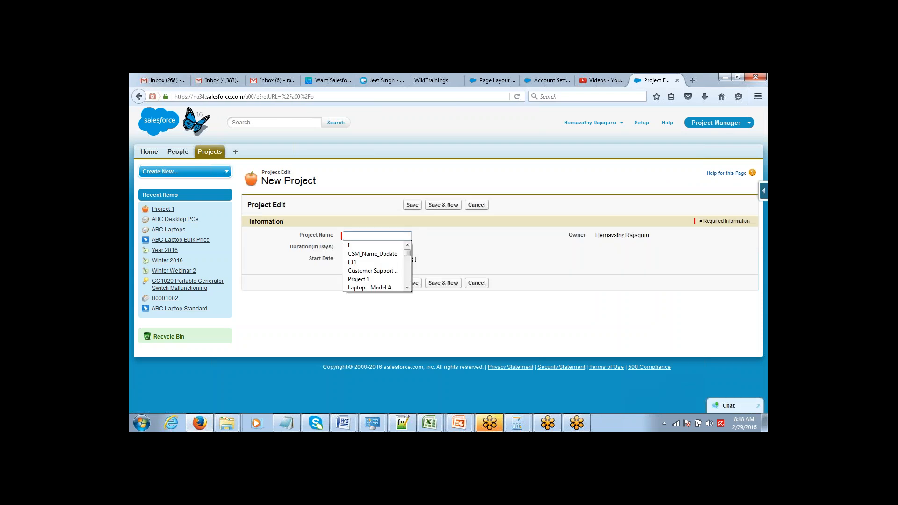
text(roject)
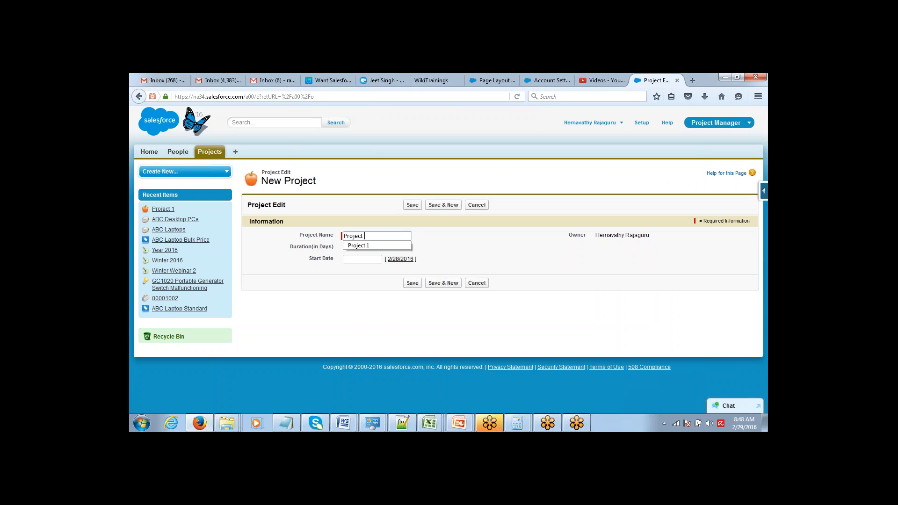
text( 2)
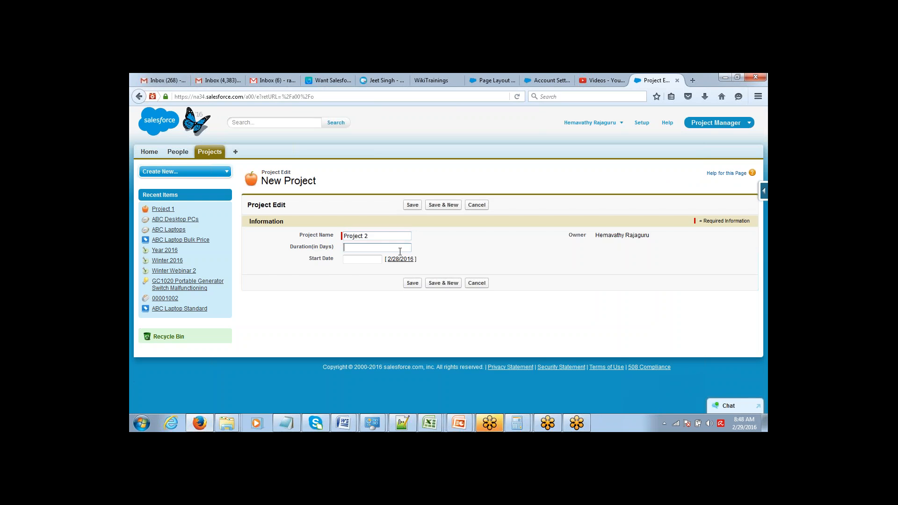
click(399, 251)
text(35)
key(Tab)
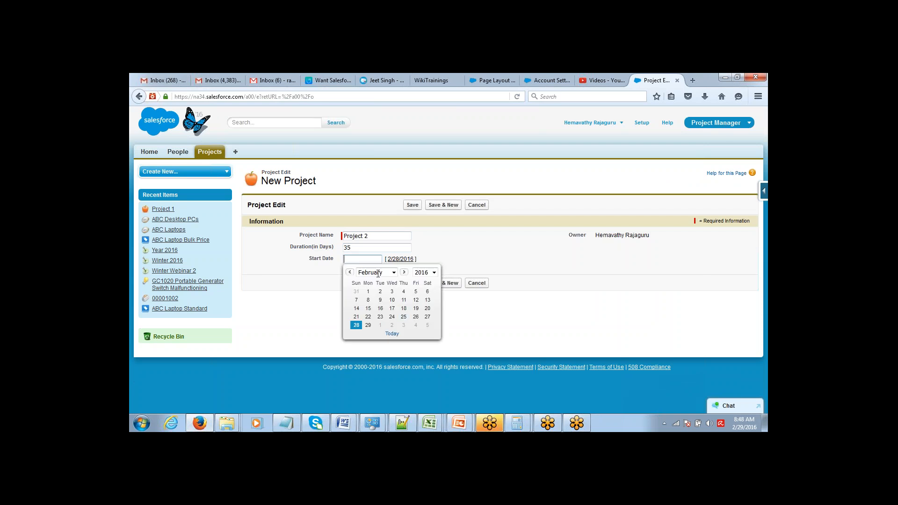
click(393, 335)
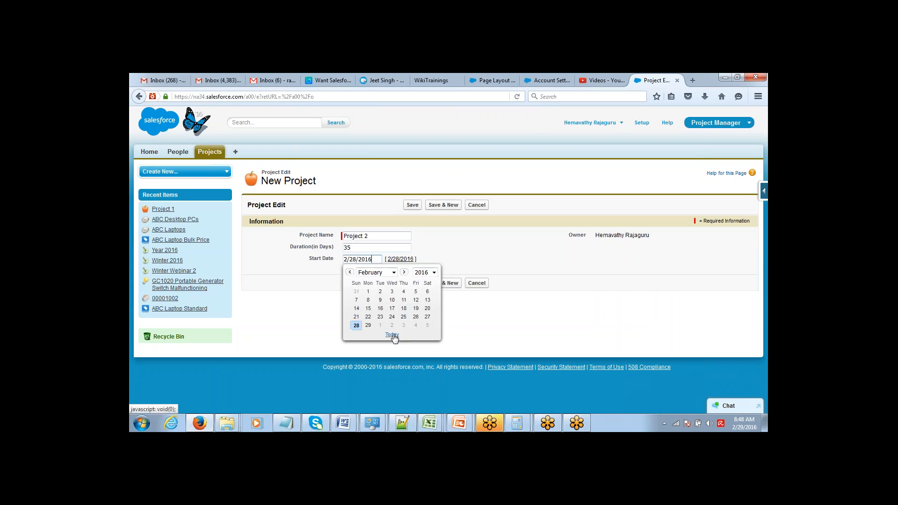
click(412, 204)
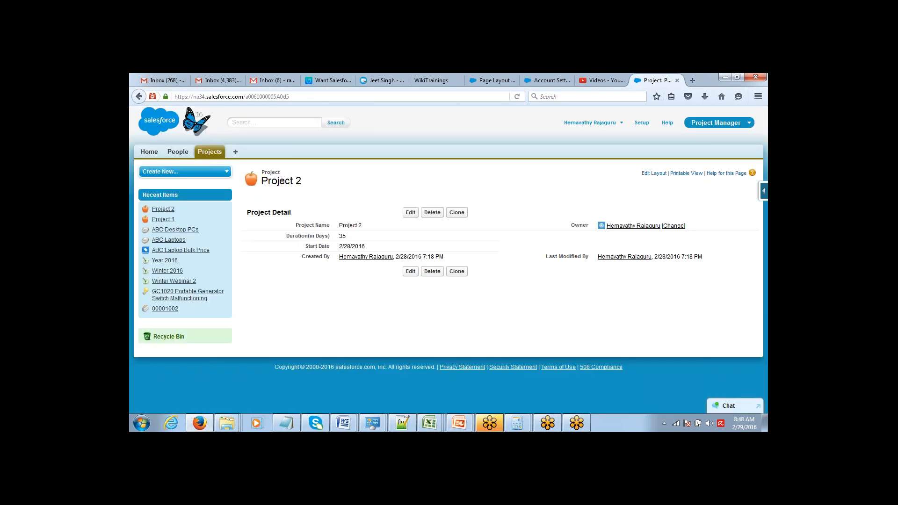
- Create and save a People record with the person's name, their employee ID and the designation Lead
click(178, 152)
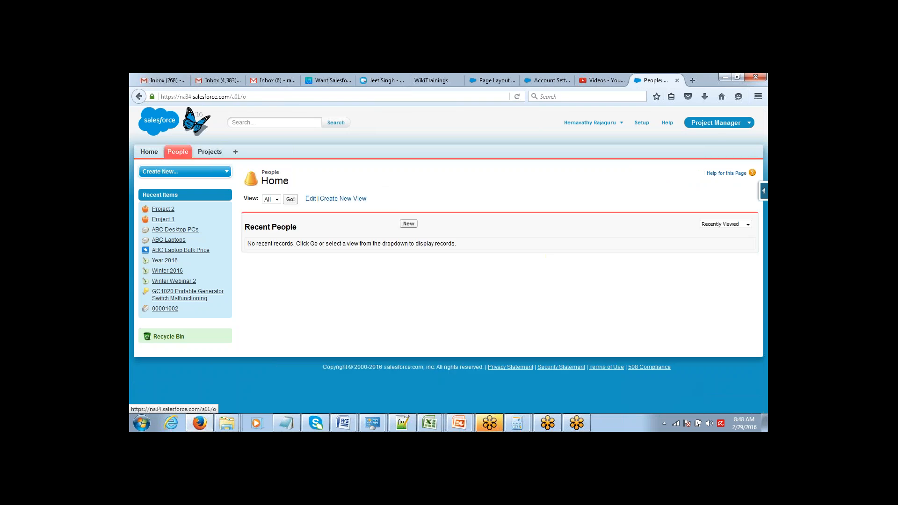
click(408, 224)
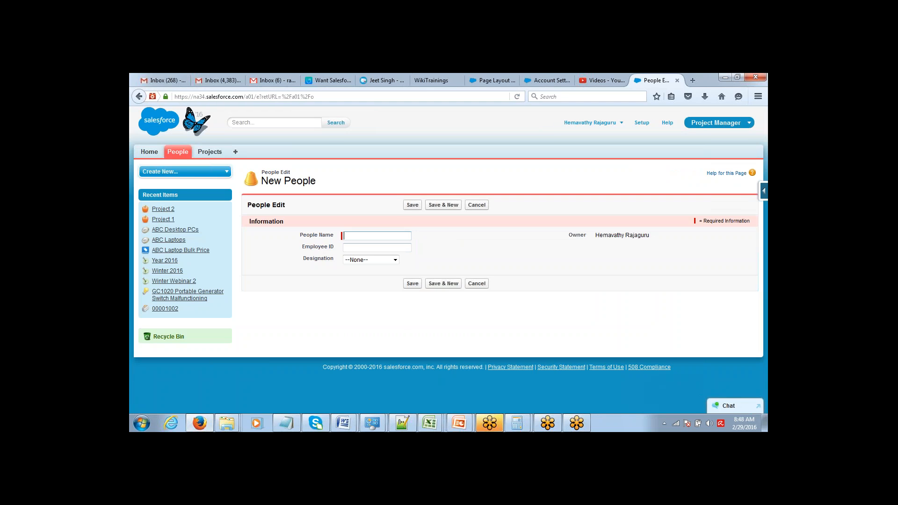
text(Jeet)
key(Down)
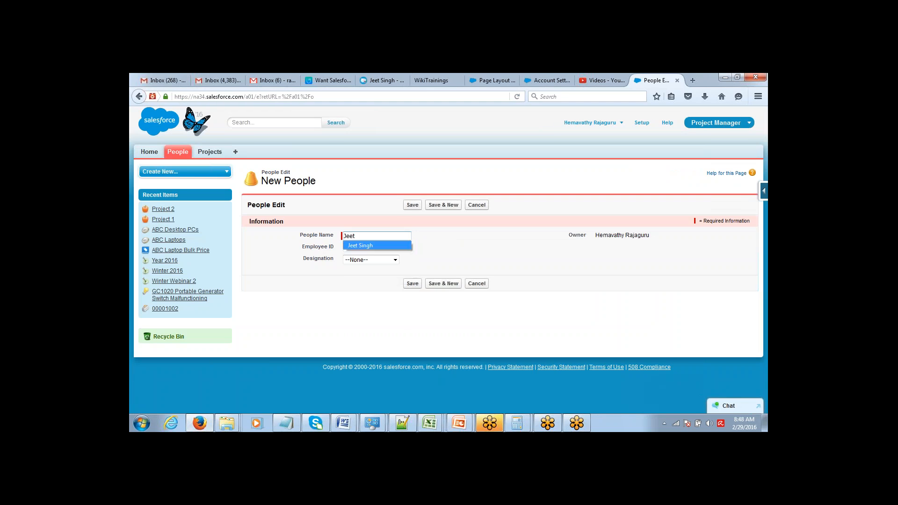
key(Tab)
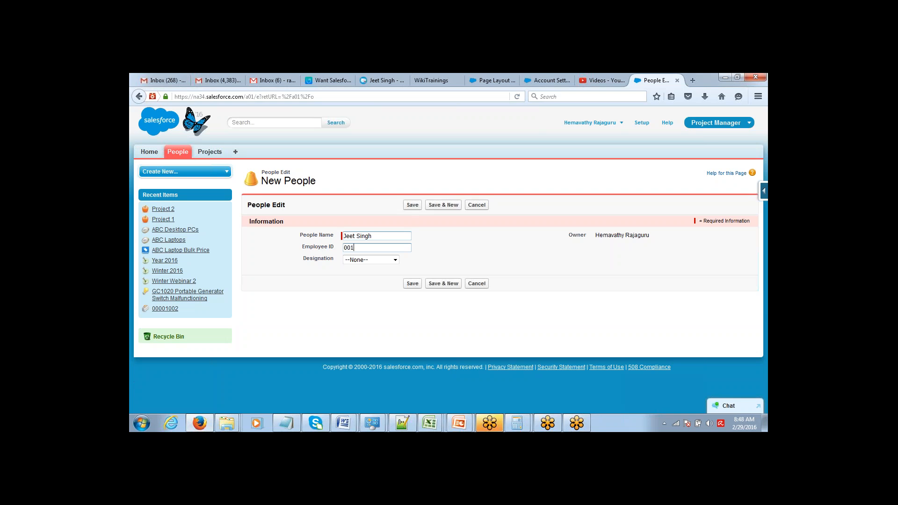
click(371, 259)
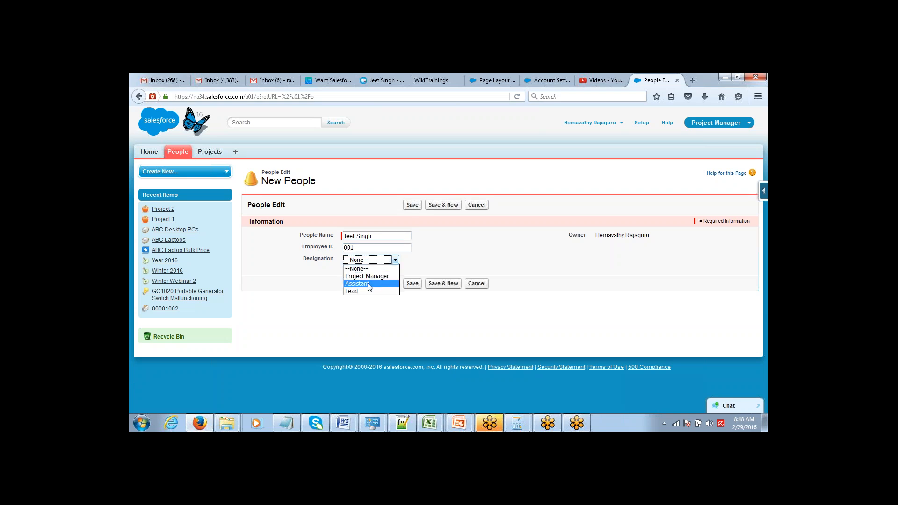
click(367, 293)
click(413, 204)
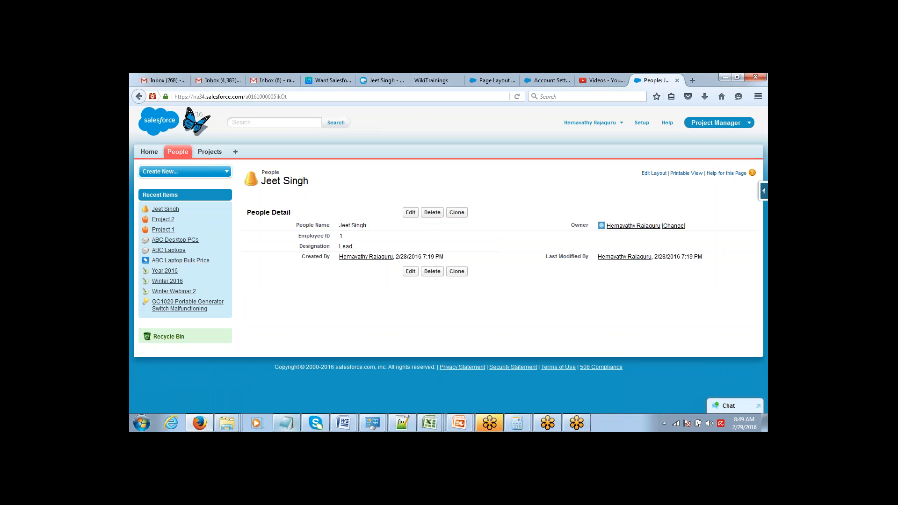
- Switch to the untitled Notepad notes about building the Project Management App
click(284, 423)
click(276, 347)
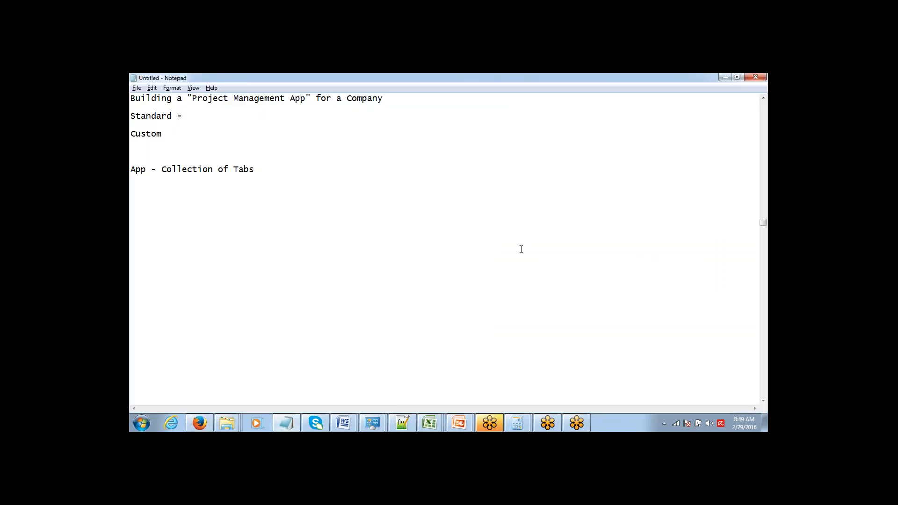
click(757, 293)
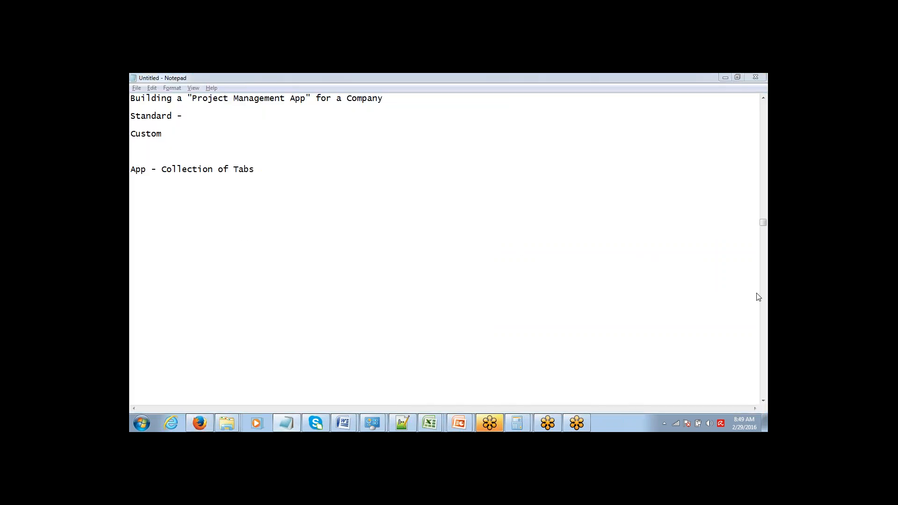